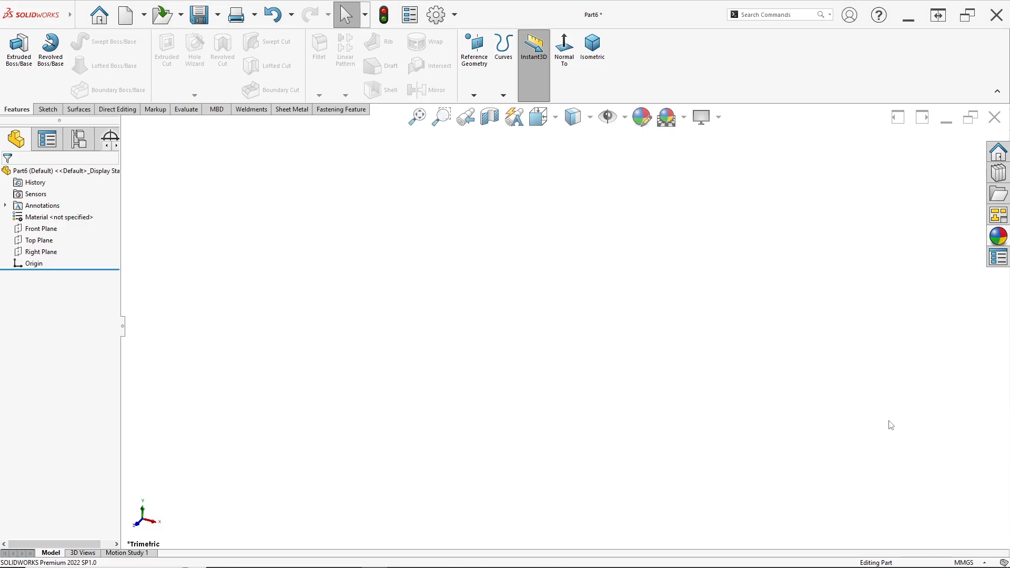
Step: Check the document's unit system and examine the domed pin's dimensions in the reference drawing
click(965, 563)
click(651, 445)
key(alt+Tab)
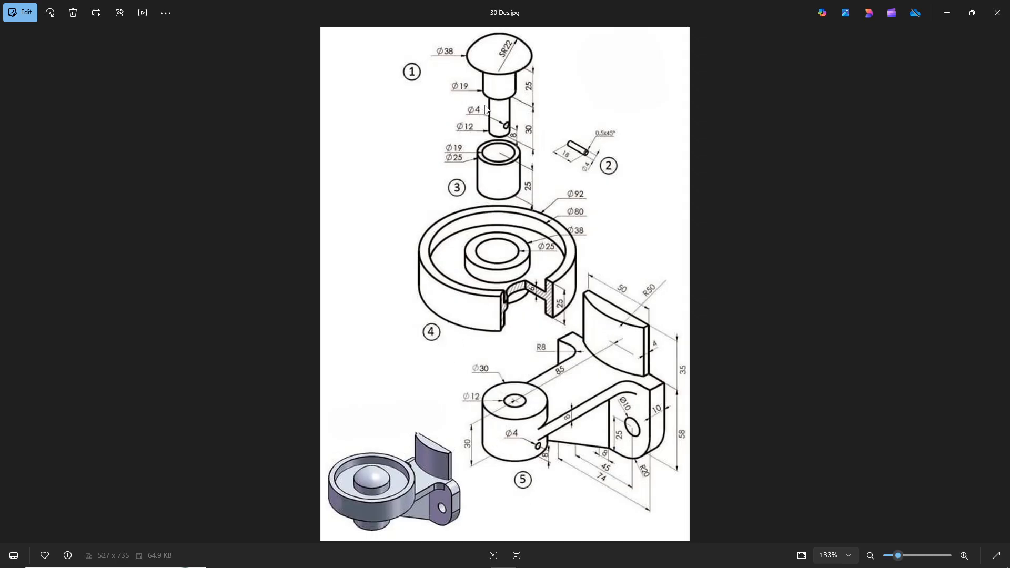
key(alt+Tab)
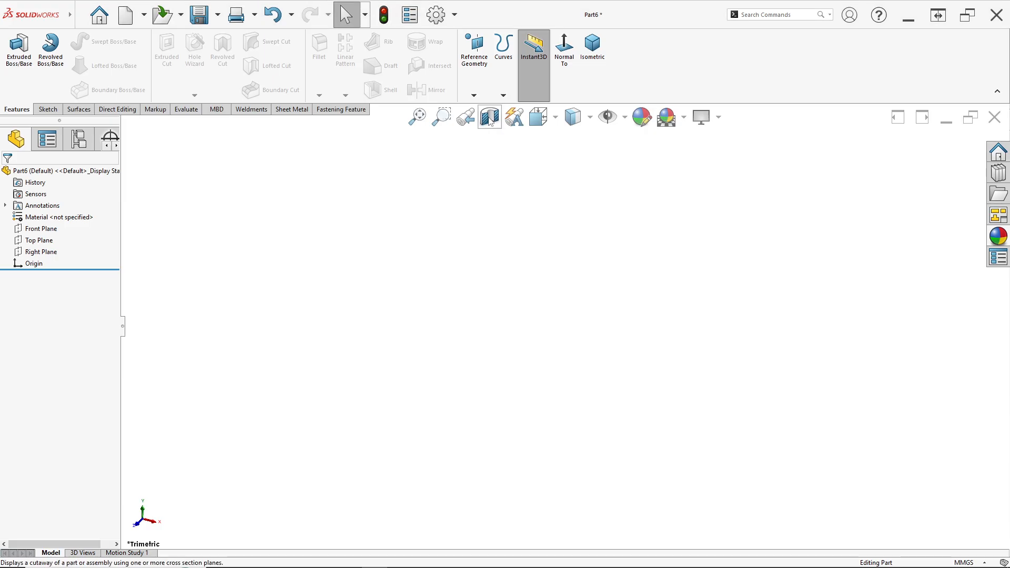
Step: Start a sketch on the Front Plane and draw a vertical centerline about 89 mm long upward from the origin
right_click(58, 230)
click(66, 213)
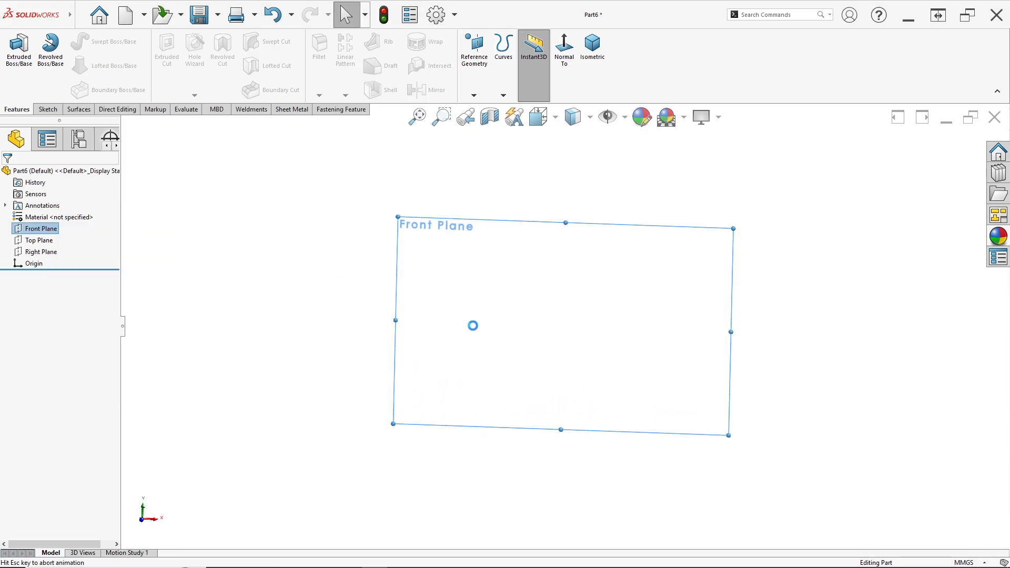
click(78, 95)
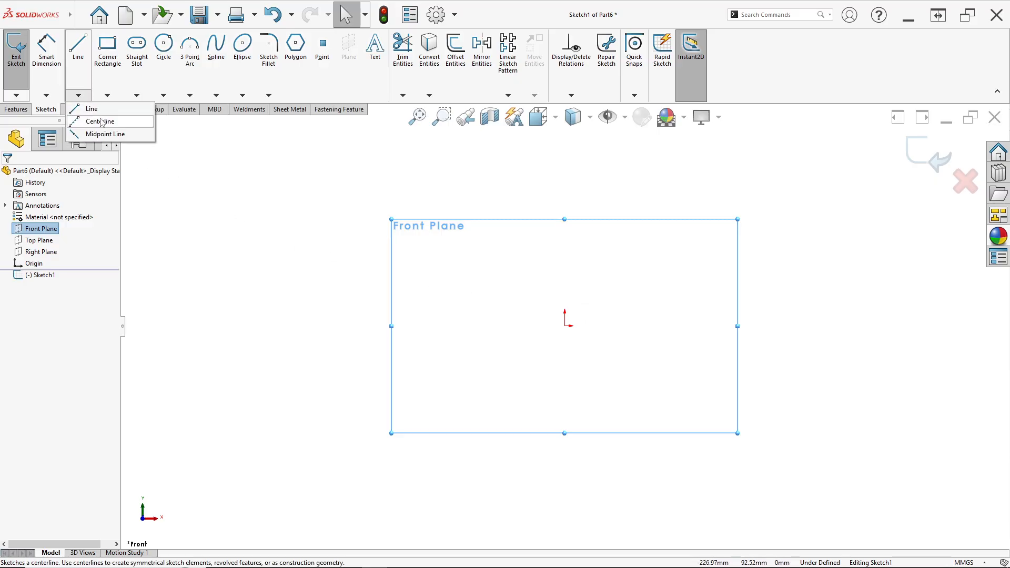
click(92, 118)
click(565, 326)
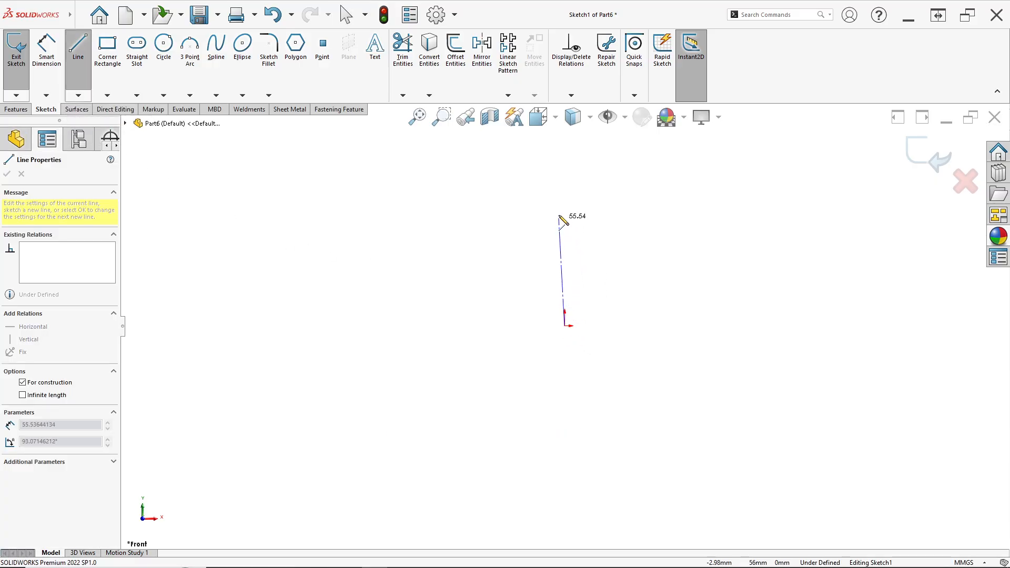
click(565, 180)
key(Escape)
key(f)
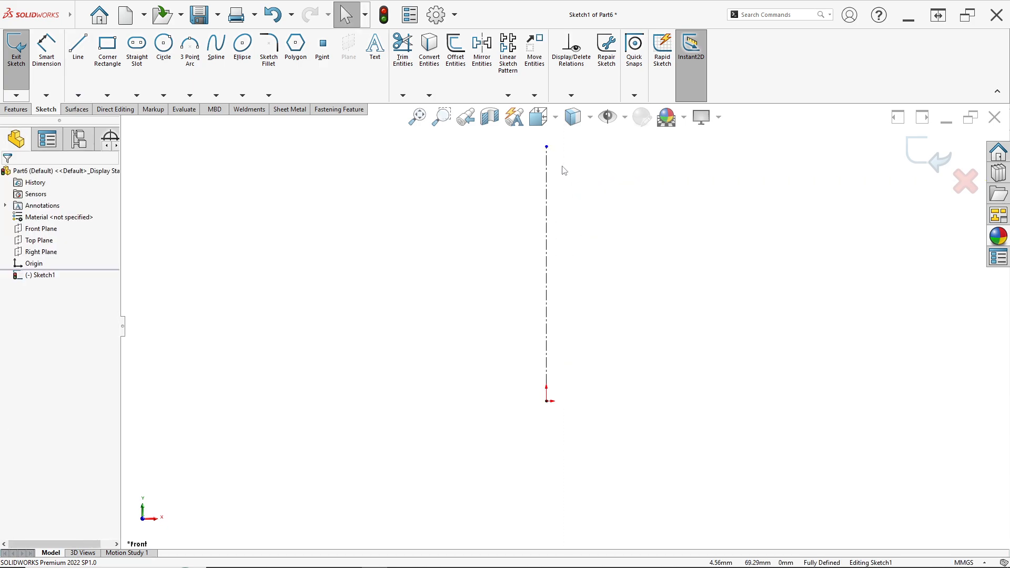
Step: Sketch an open stepped profile of five alternating horizontal and vertical lines from the origin, about 10 mm wide at the base
key(l)
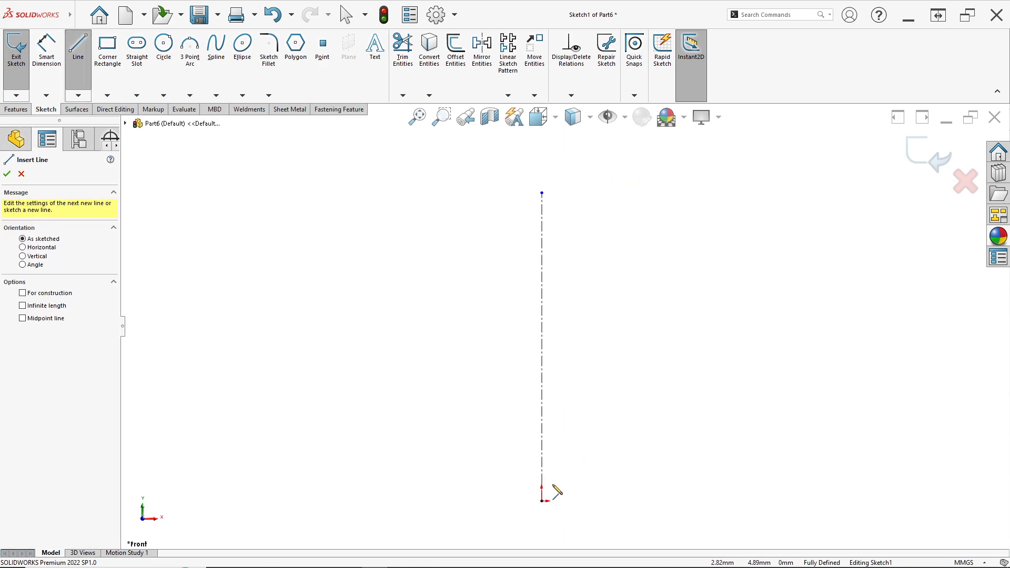
click(542, 501)
click(577, 501)
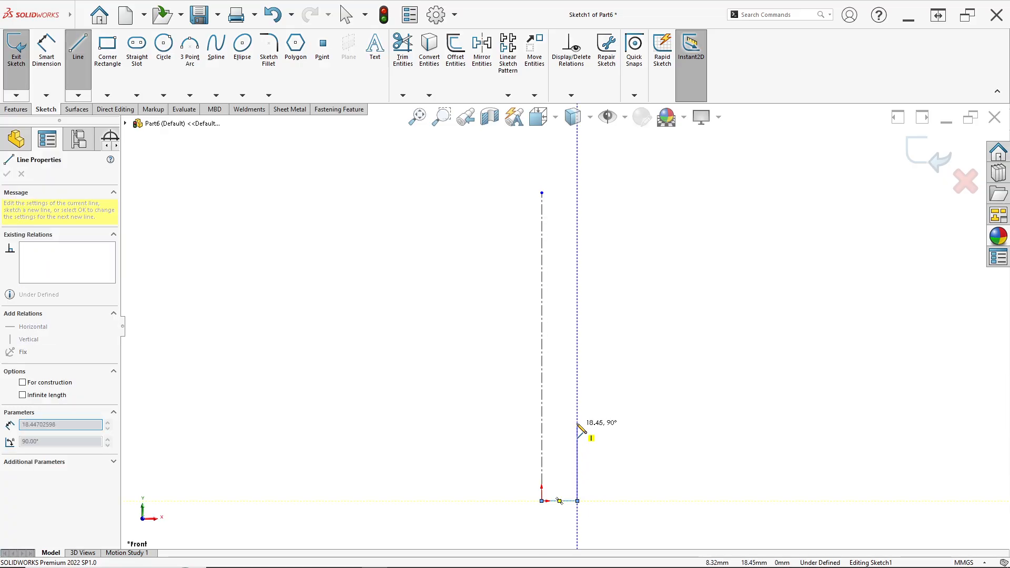
click(577, 396)
click(598, 396)
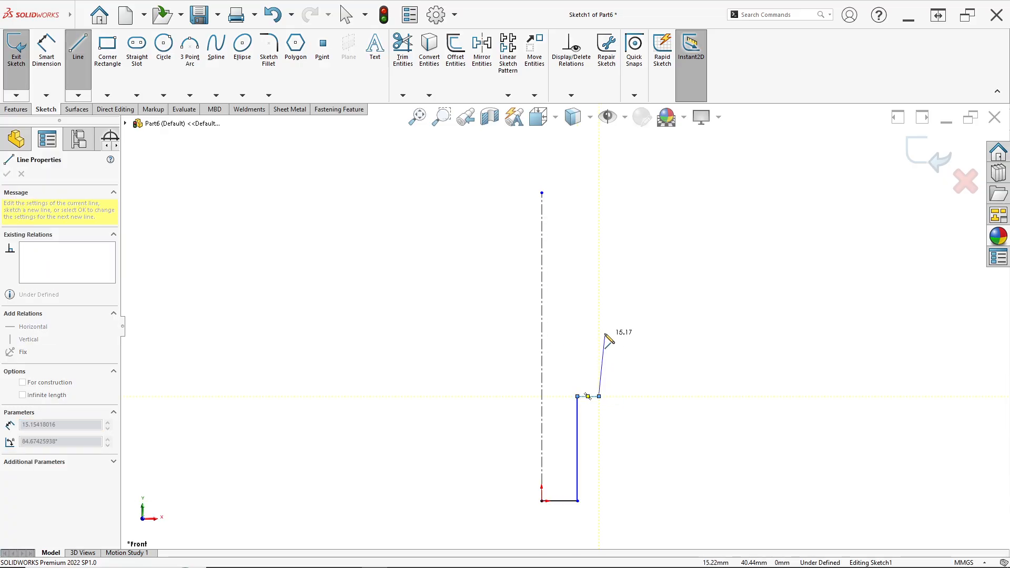
click(598, 301)
click(624, 301)
key(Escape)
scroll(583, 413, down, 2)
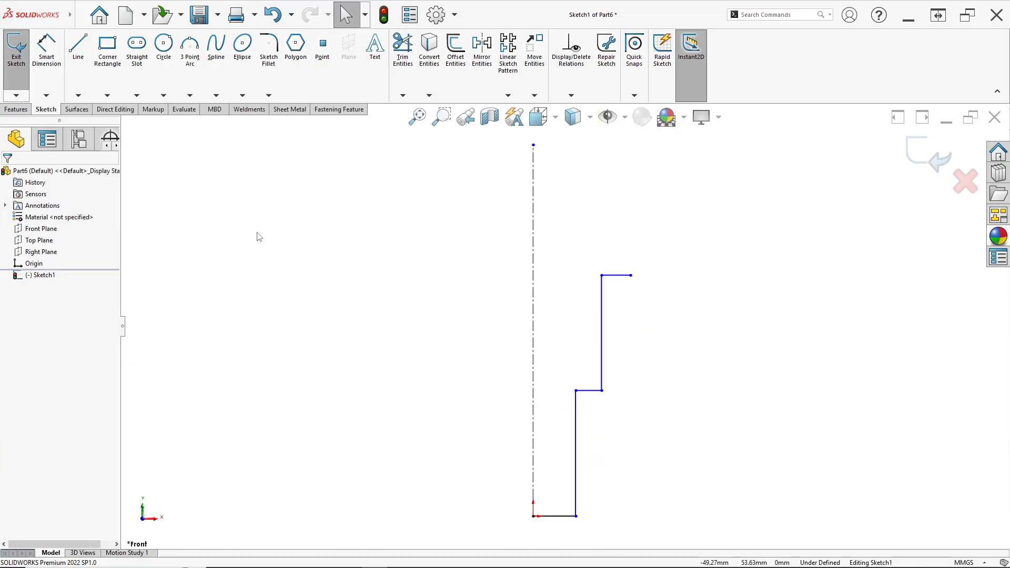
Step: Dimension the lower vertical line of the stepped profile to 30 mm, following the reference drawing
click(46, 68)
scroll(473, 426, up, 1)
key(alt+Tab)
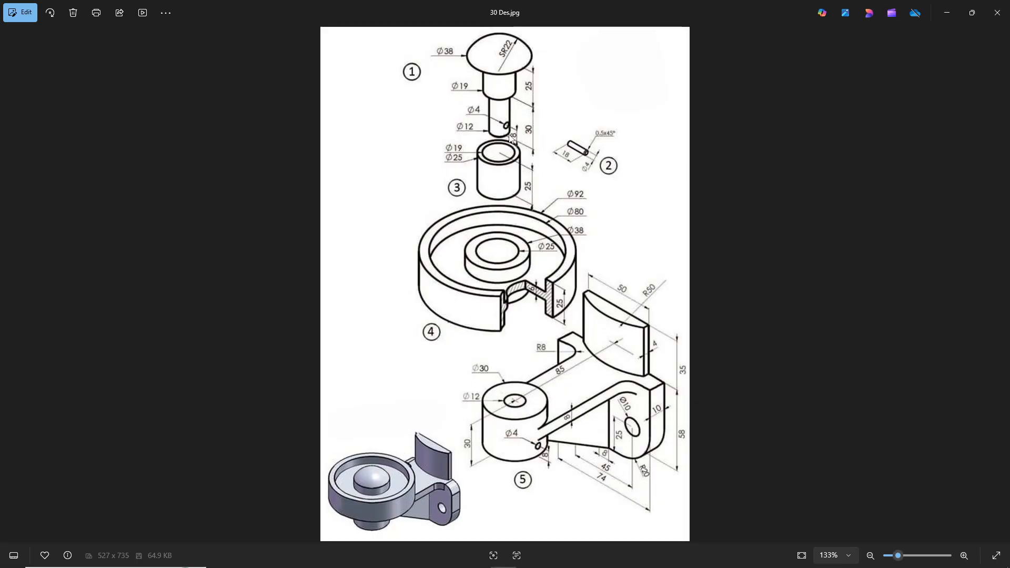
key(alt+Tab)
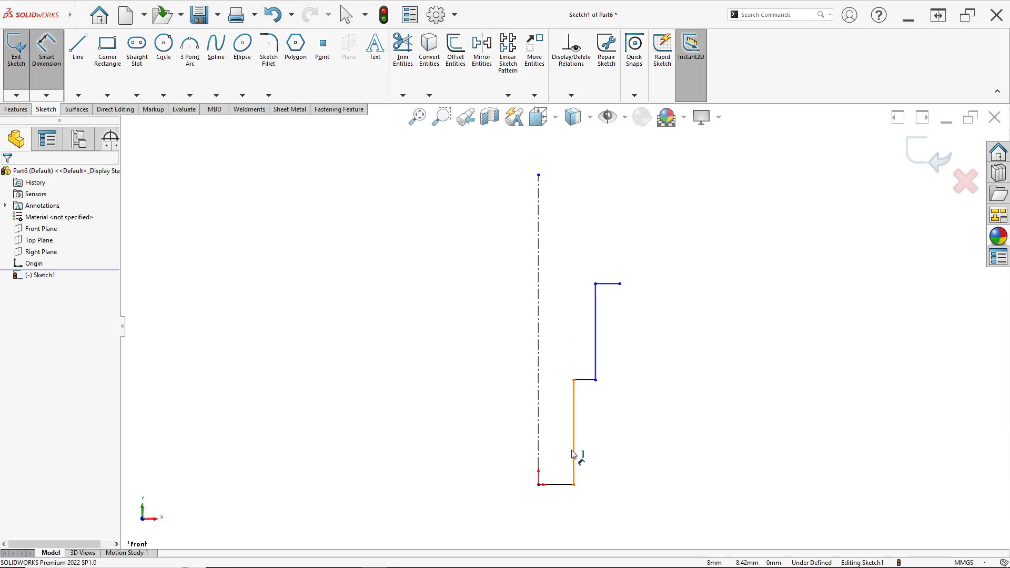
click(575, 454)
click(641, 447)
text(30)
key(Return)
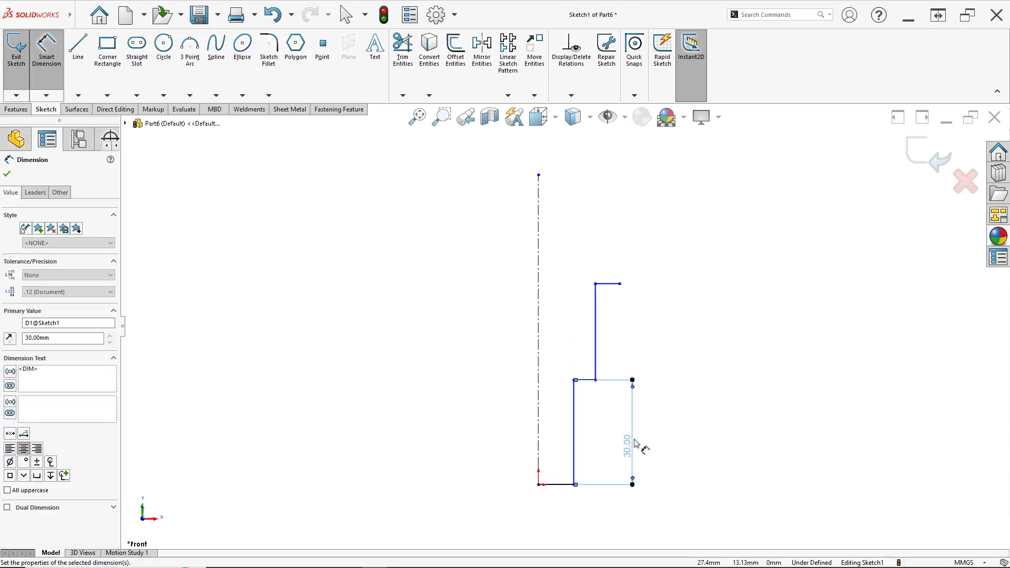
Step: Dimension the upper vertical line of the profile to 25 mm, as given in the reference drawing
click(596, 338)
key(alt+Tab)
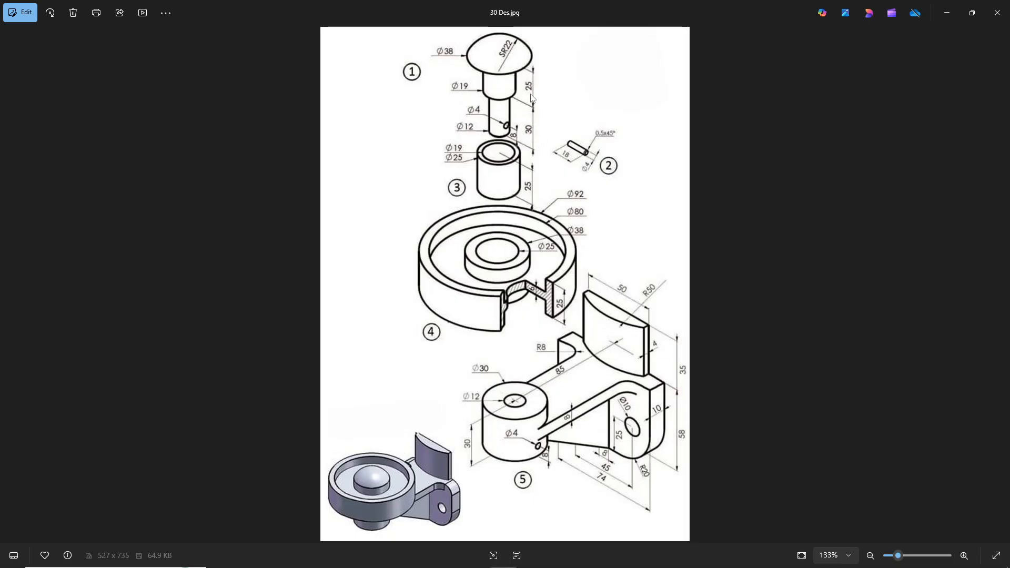
key(alt+Tab)
text(25)
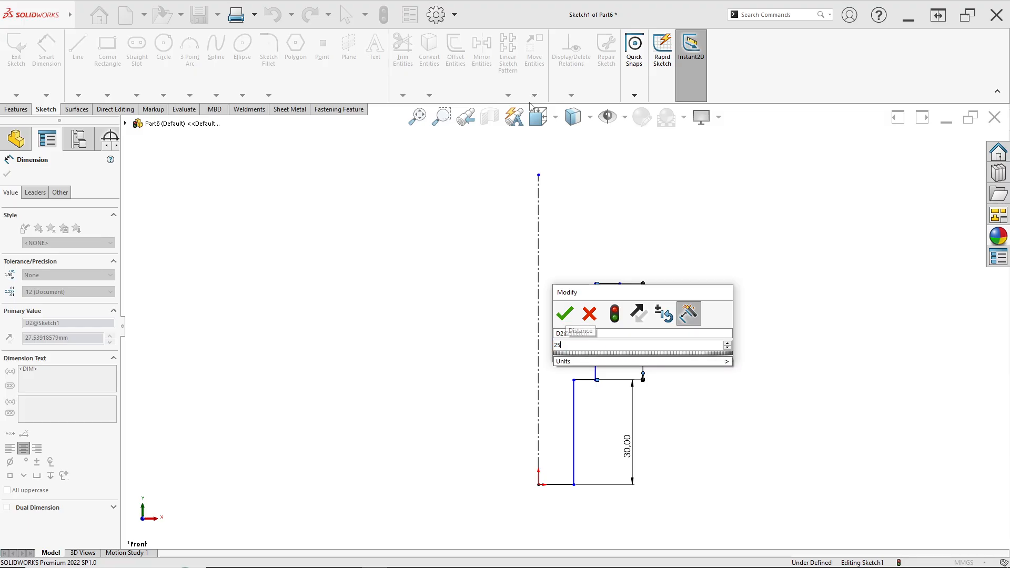
key(Return)
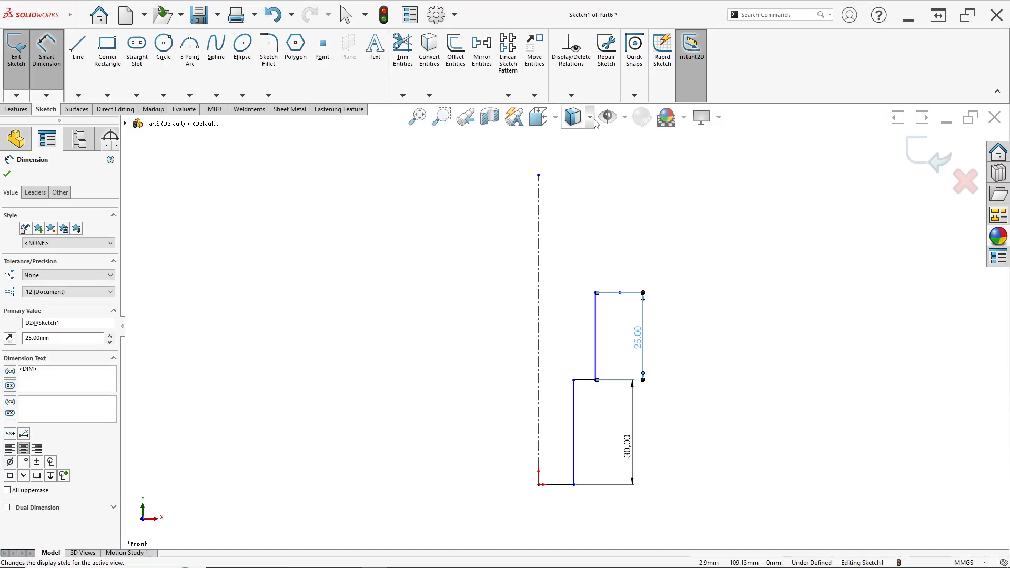
Step: Dimension the lower shank as a 12 mm diameter across the centerline, as given in the reference drawing
key(alt+Tab)
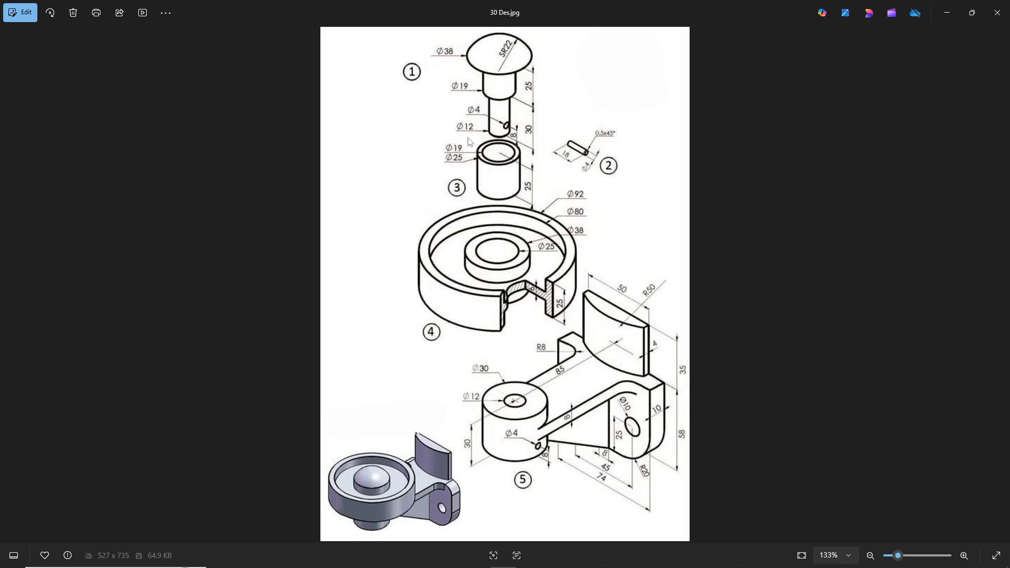
key(alt+Tab)
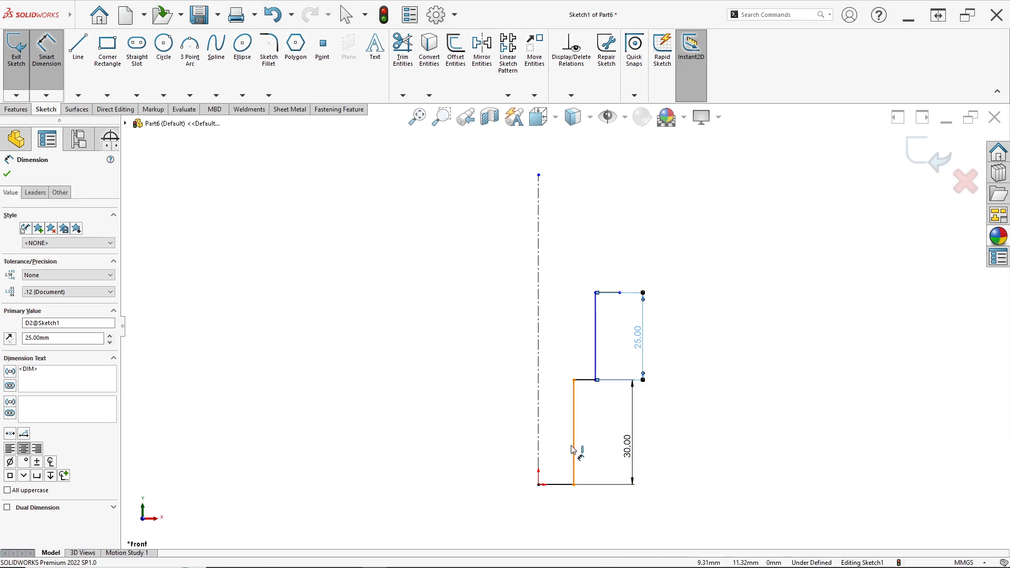
click(573, 449)
click(538, 432)
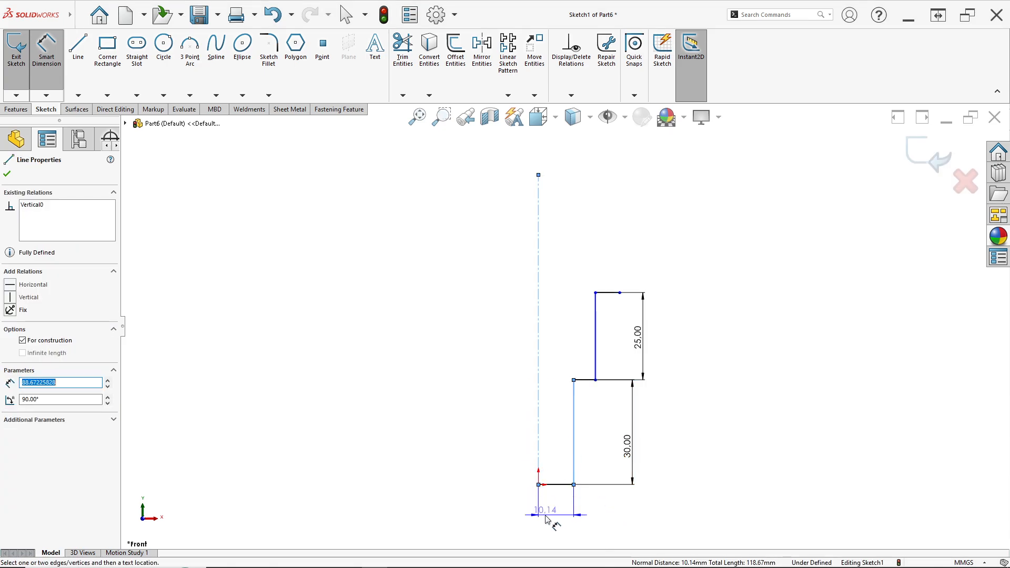
click(536, 506)
text(12)
key(Return)
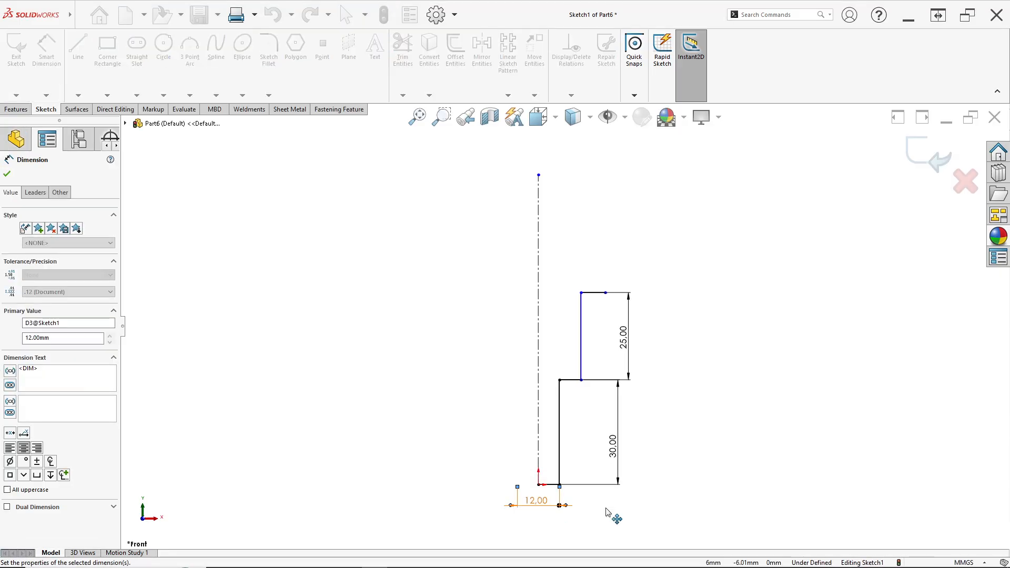
Step: Dimension the upper shank as a 19 mm diameter across the centerline, as given in the reference drawing
click(581, 350)
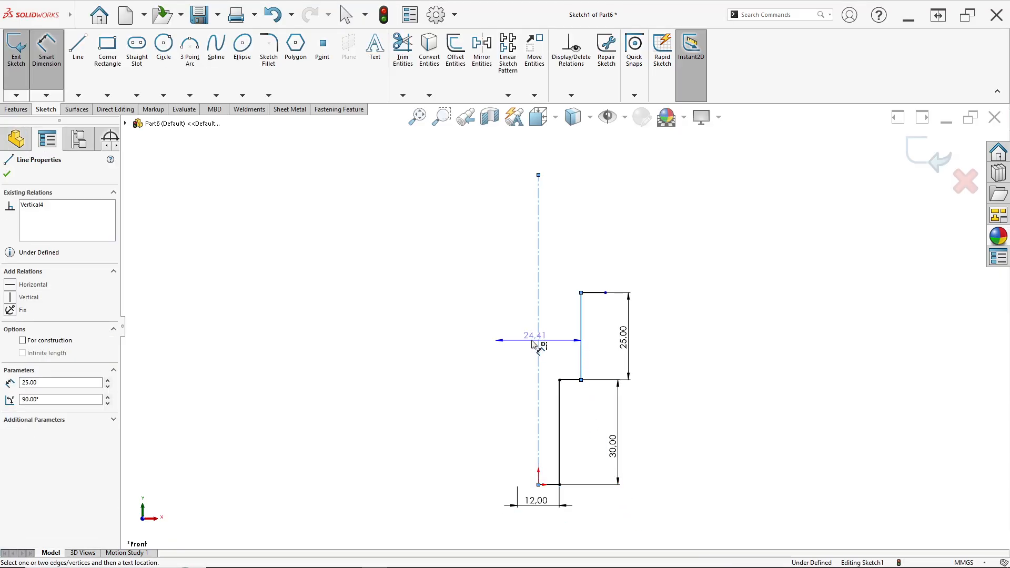
key(alt+Tab)
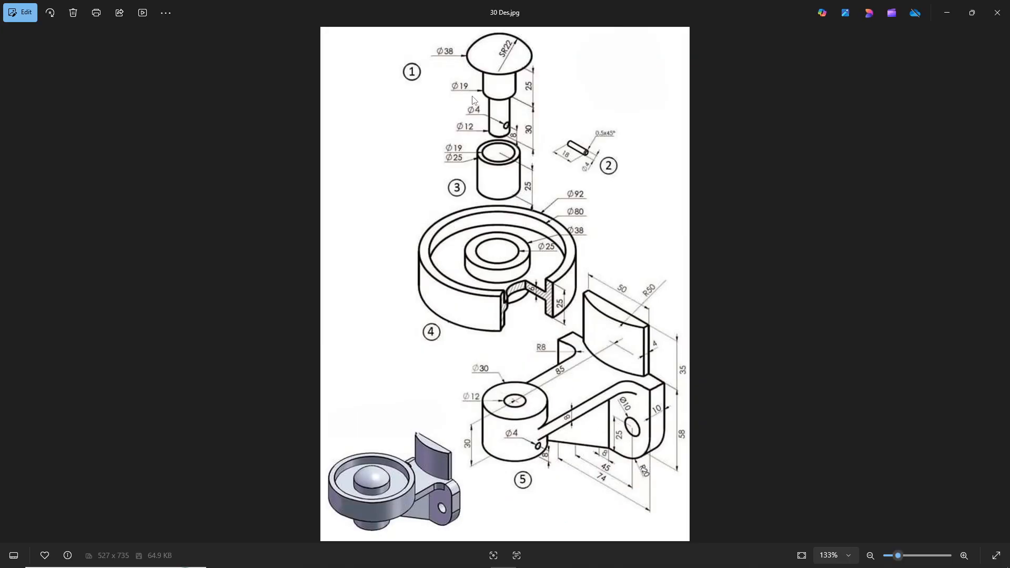
key(alt+Tab)
text(1)
key(Return)
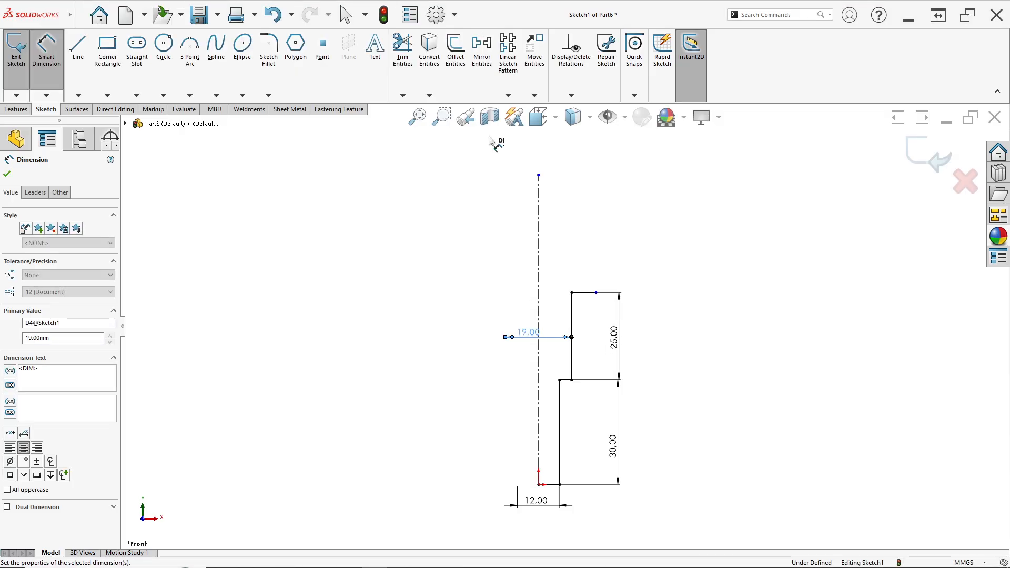
Step: Dimension the top line's outer end as a 38 mm diameter across the centerline and place that dimension below the line
click(596, 292)
click(540, 291)
click(518, 285)
key(alt+Tab)
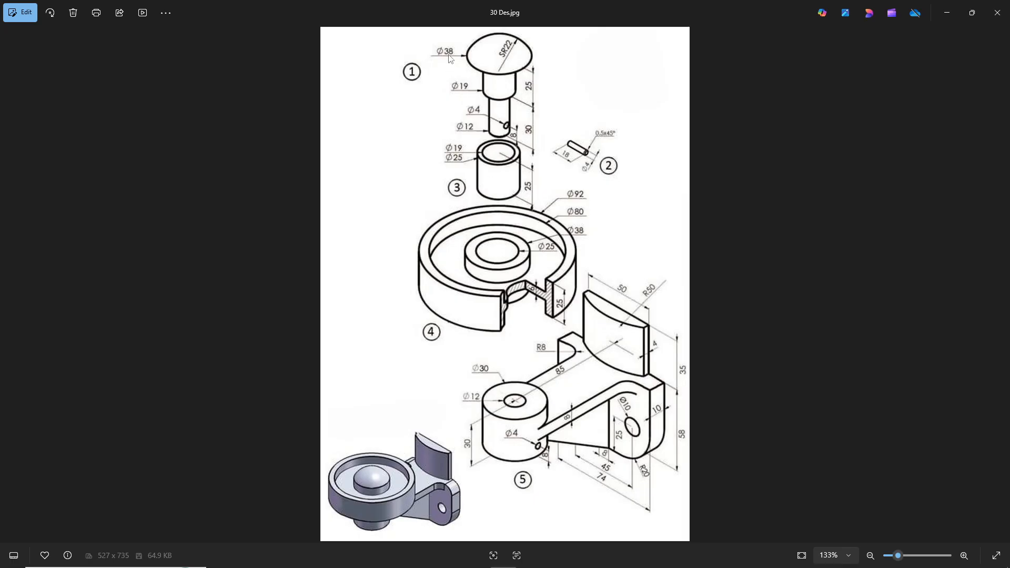
key(alt+Tab)
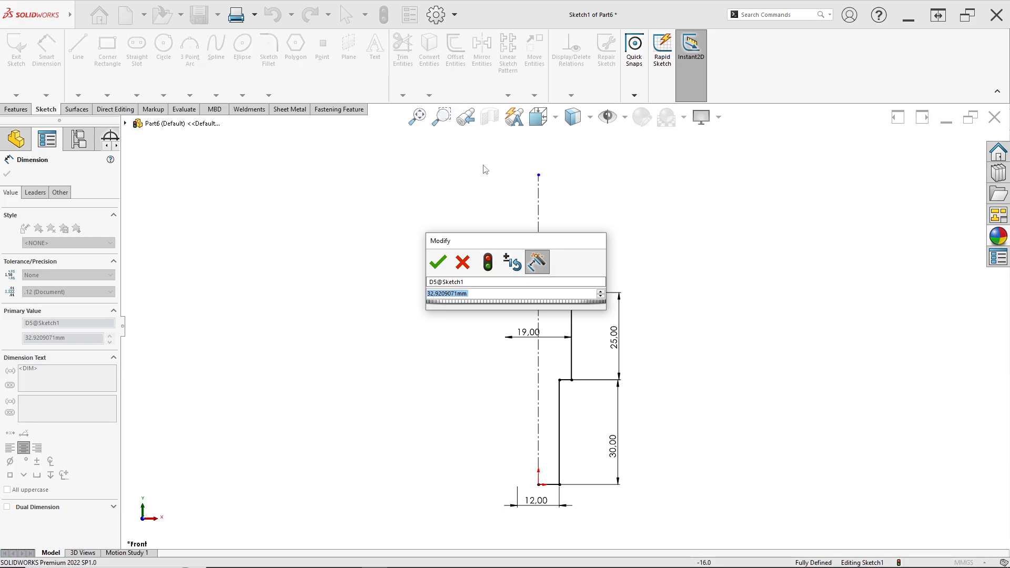
text(38)
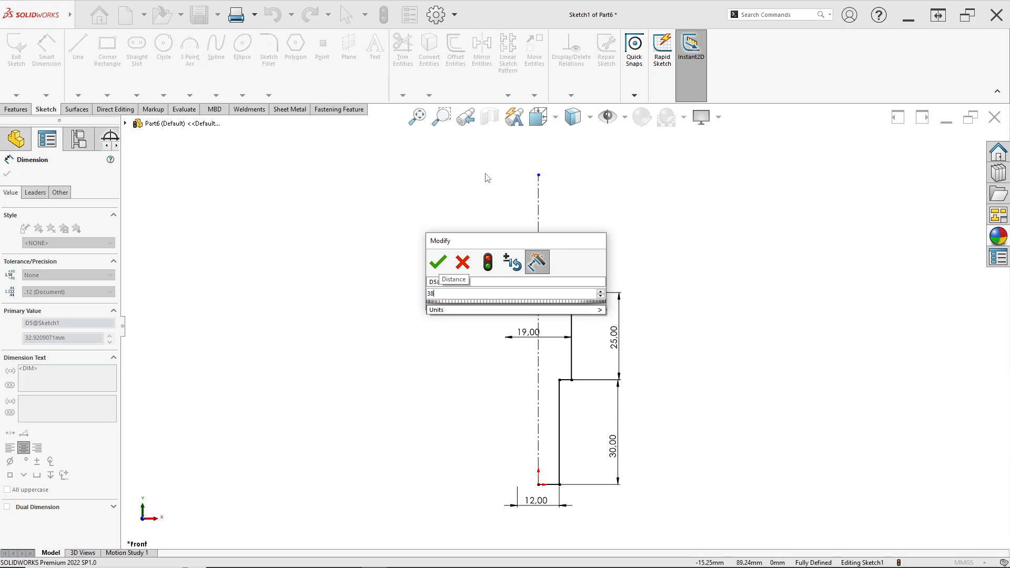
key(Return)
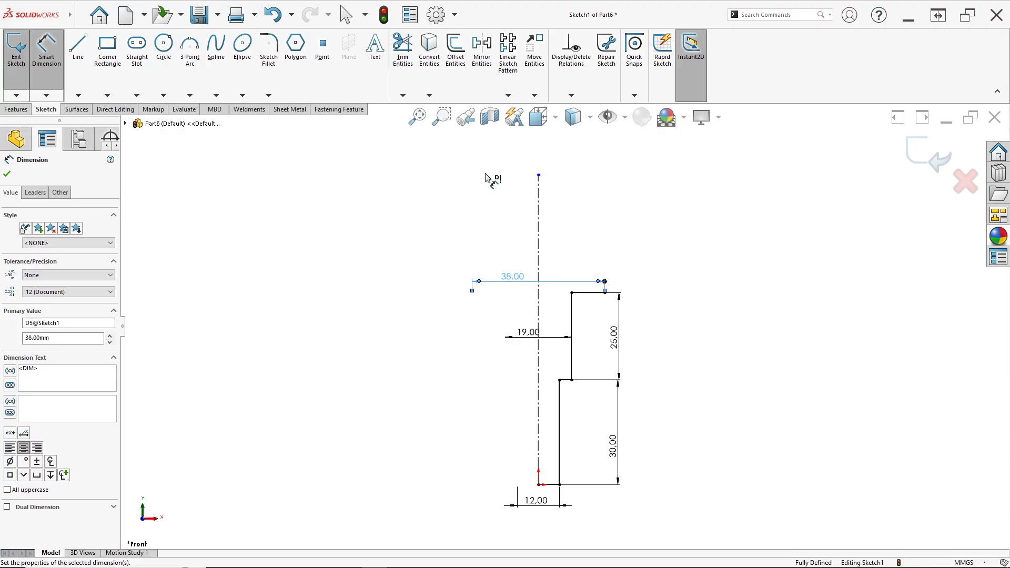
scroll(579, 344, down, 1)
scroll(570, 387, up, 1)
scroll(559, 353, down, 1)
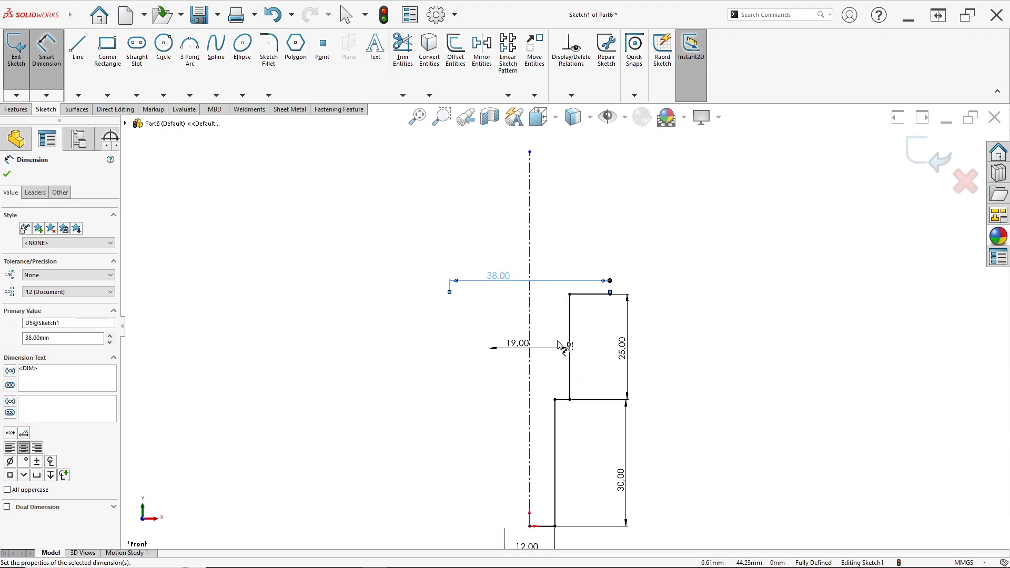
drag(508, 278, 512, 304)
Step: Check the head in the reference drawing, and sketch a three-point arc of about 28 mm radius from the top line's outer end to the centerline
key(alt+Tab)
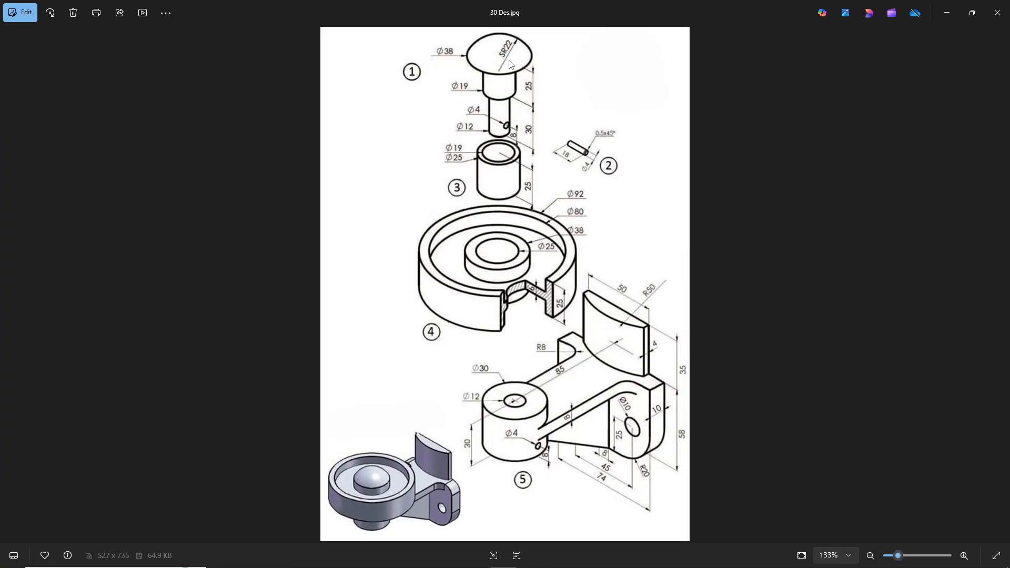
key(alt+Tab)
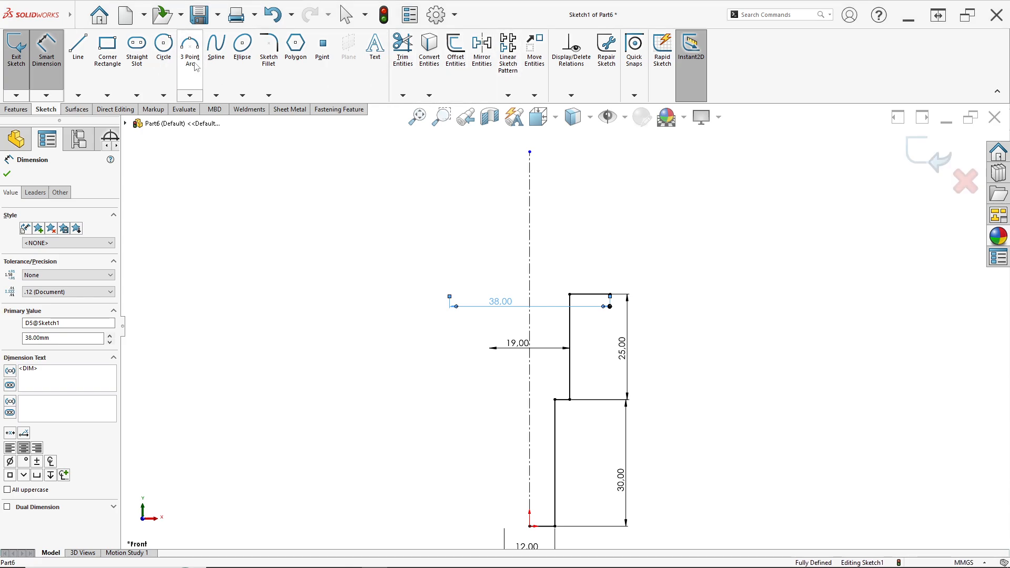
click(194, 73)
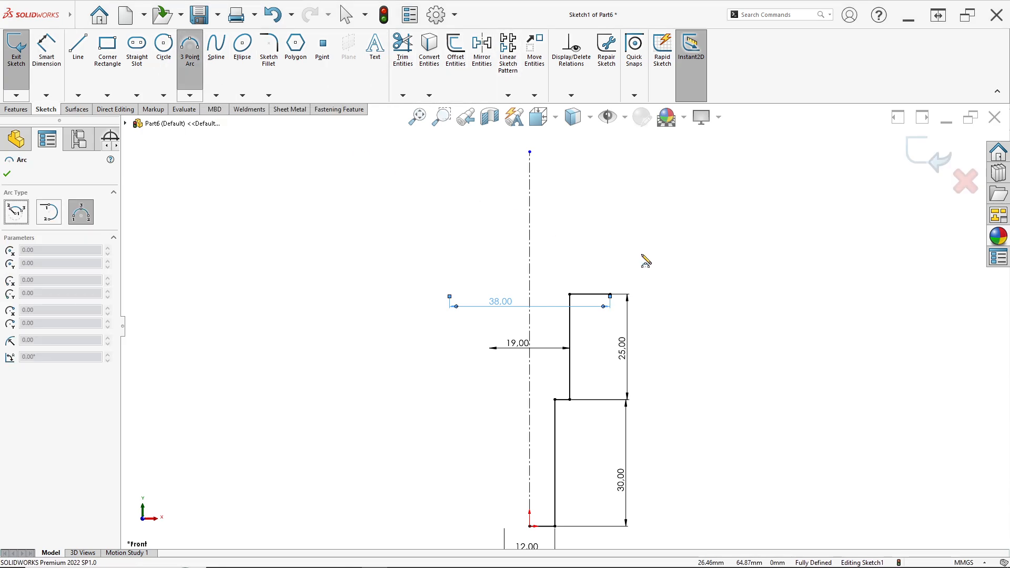
click(610, 294)
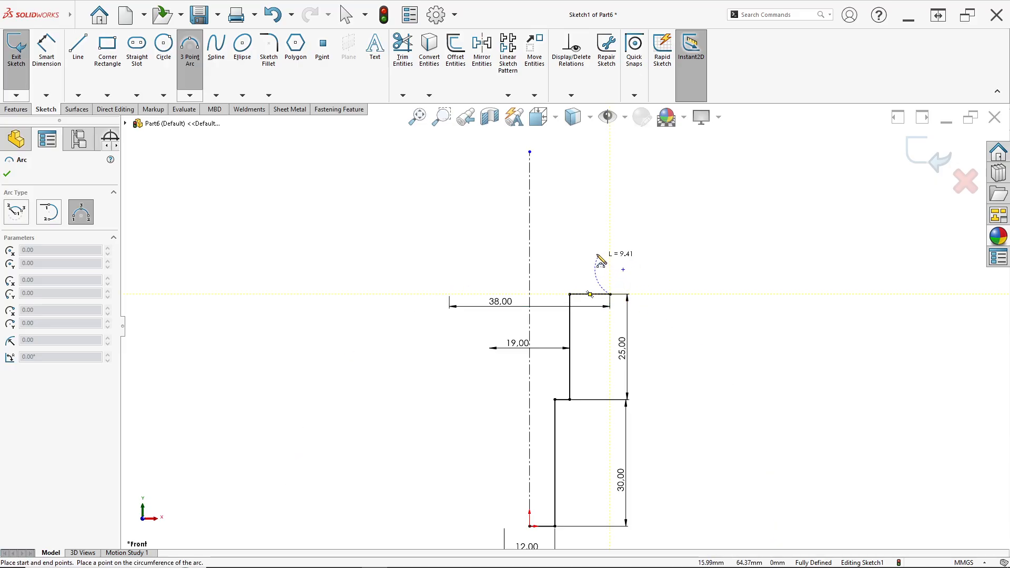
click(530, 202)
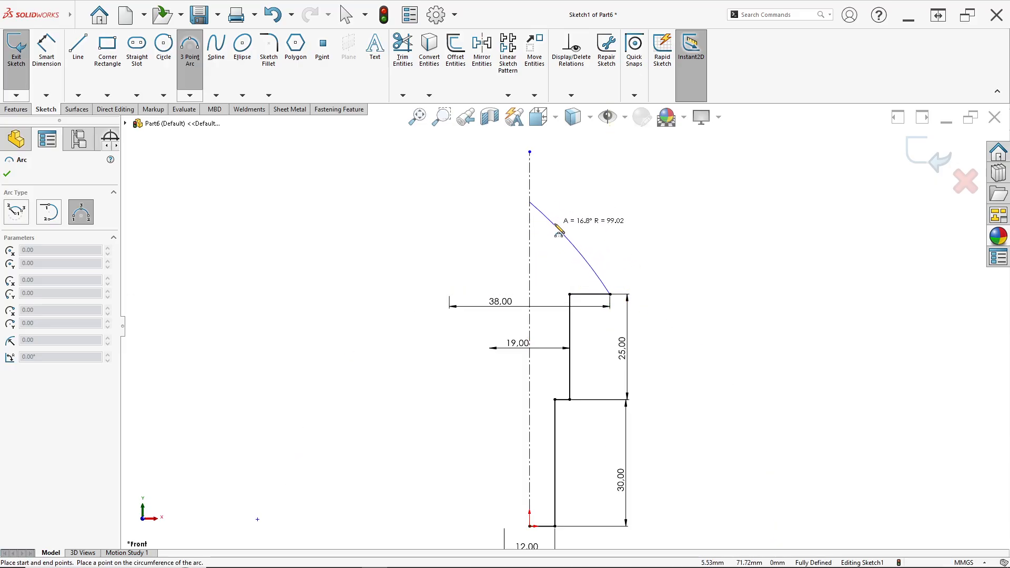
click(582, 237)
scroll(558, 258, down, 2)
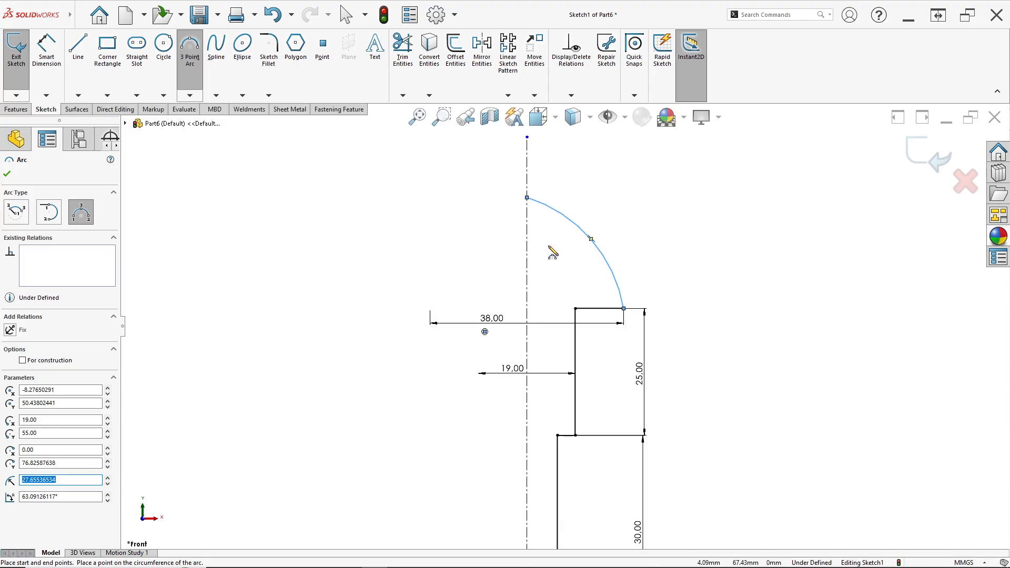
scroll(551, 297, down, 1)
key(Escape)
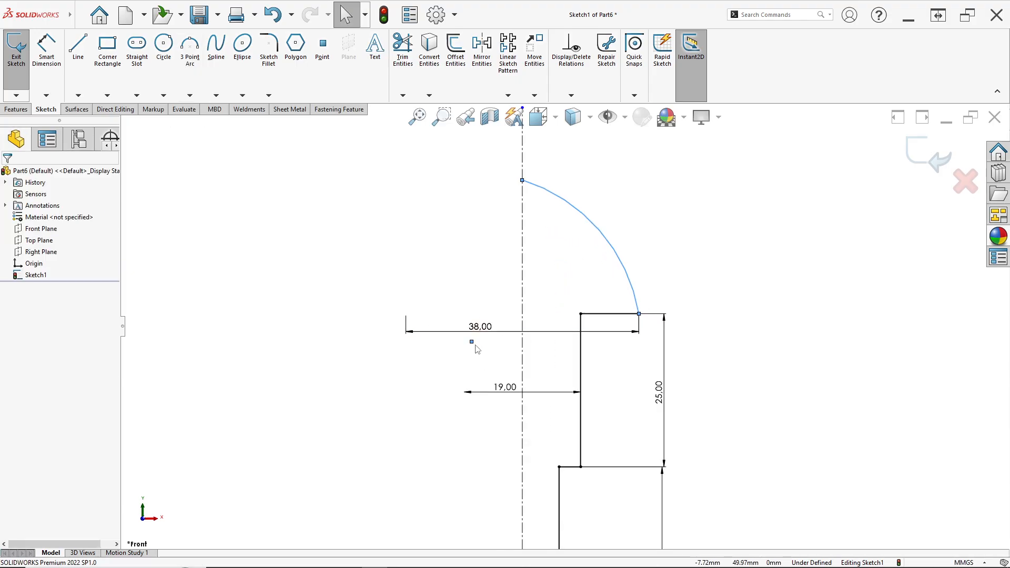
Step: Make the head arc's center point coincident with the vertical centerline
click(472, 342)
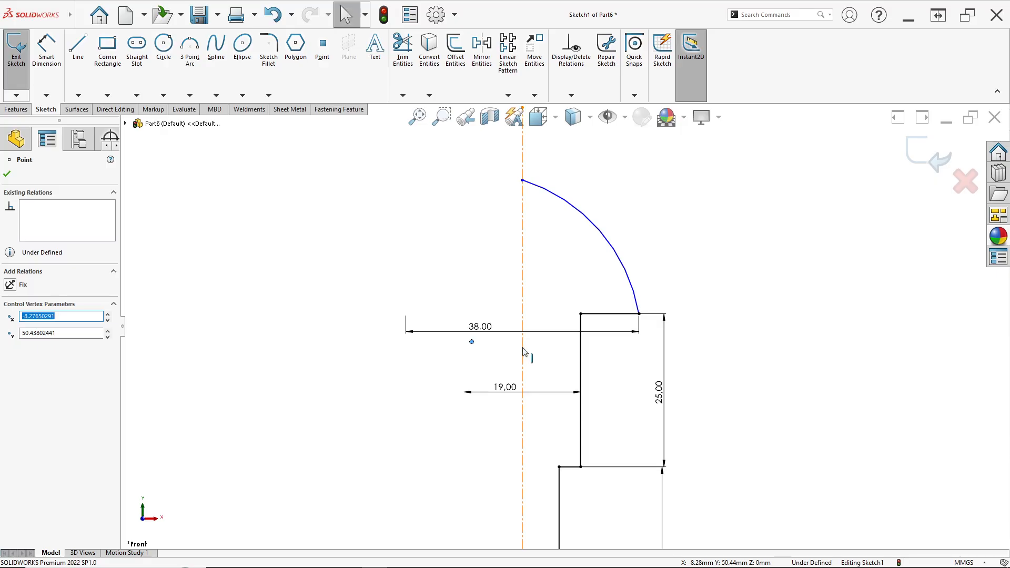
ctrl+click(523, 353)
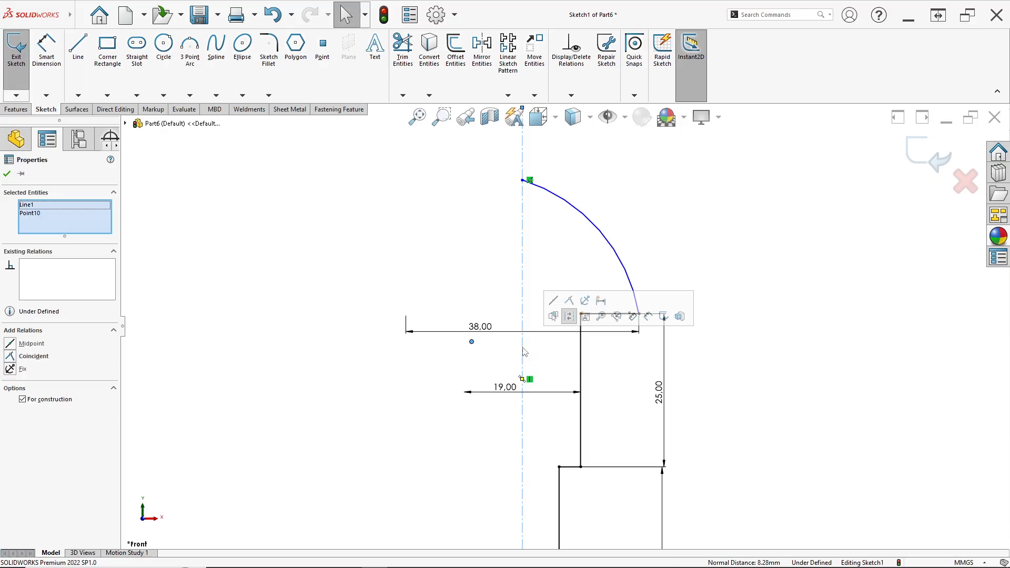
click(570, 311)
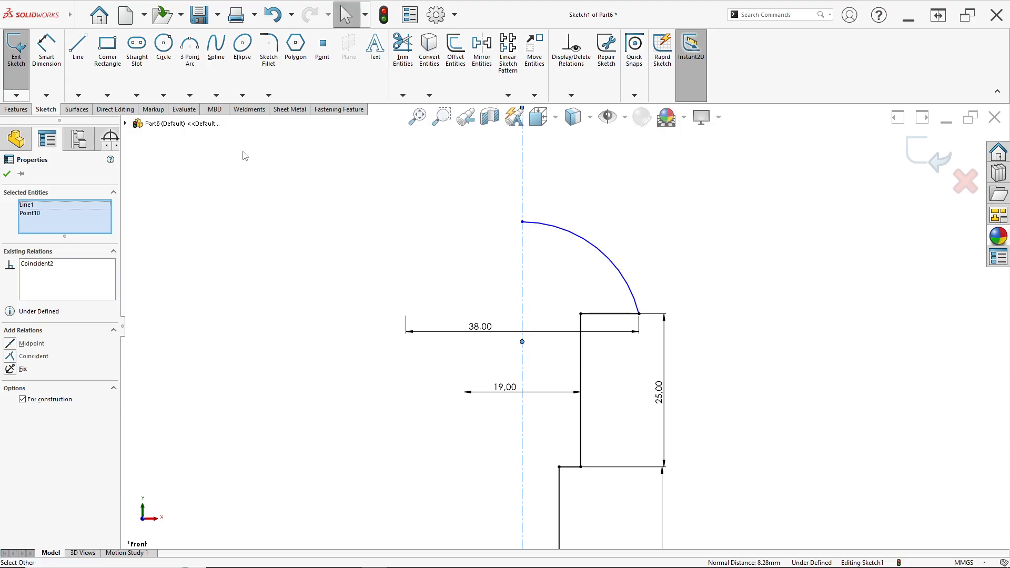
Step: Dimension the head arc with a 22 mm radius
click(36, 67)
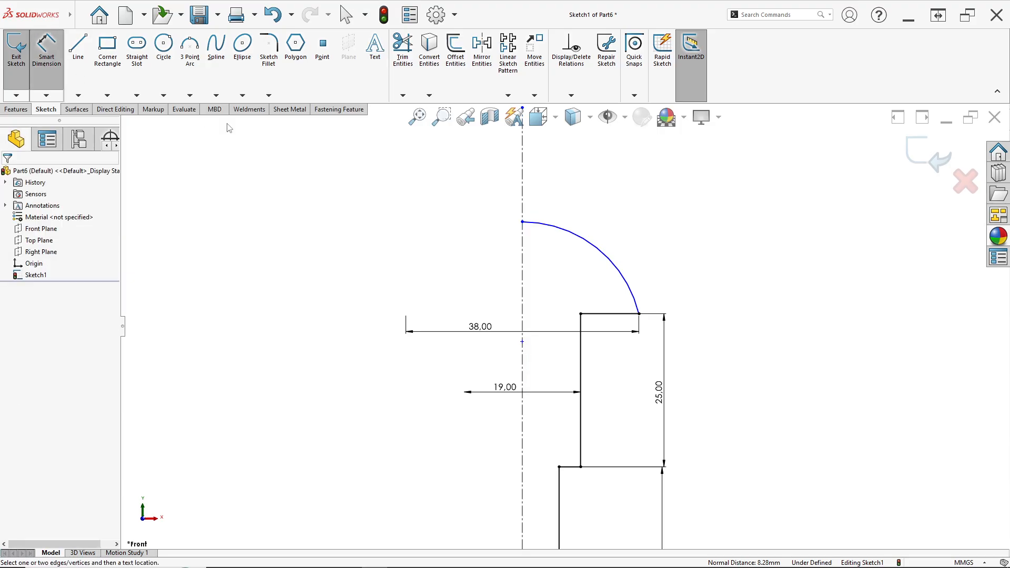
click(603, 249)
click(612, 233)
text(22)
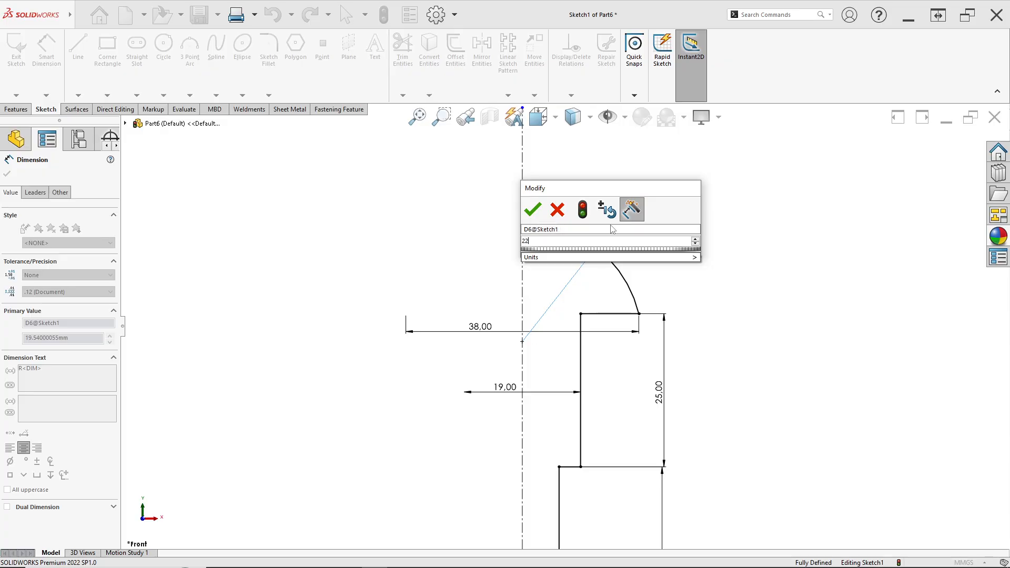
key(Return)
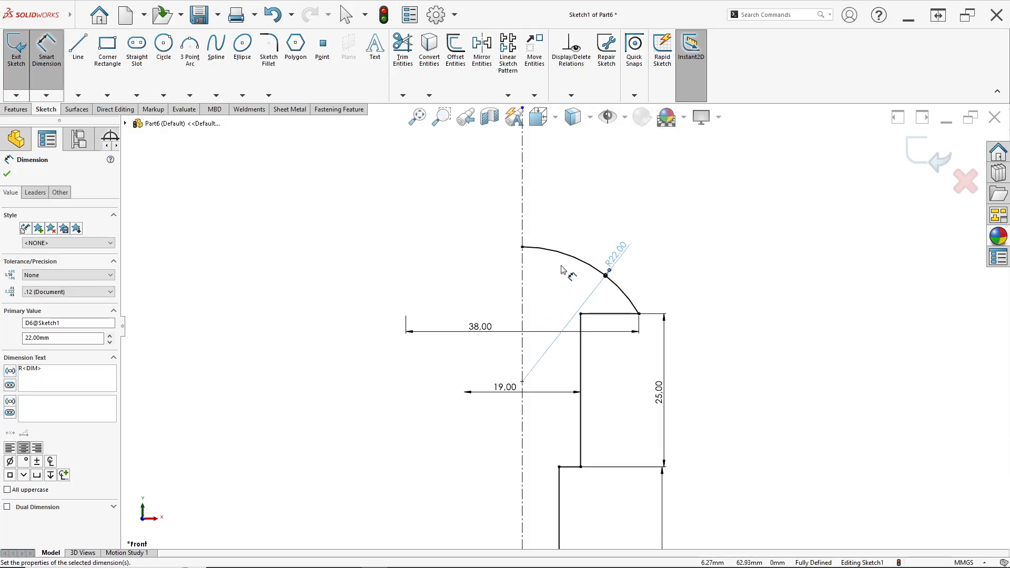
Step: Revolve the half-profile 360 degrees around the centerline to form the solid pin, and show it in isometric view
scroll(561, 318, up, 2)
scroll(560, 355, down, 3)
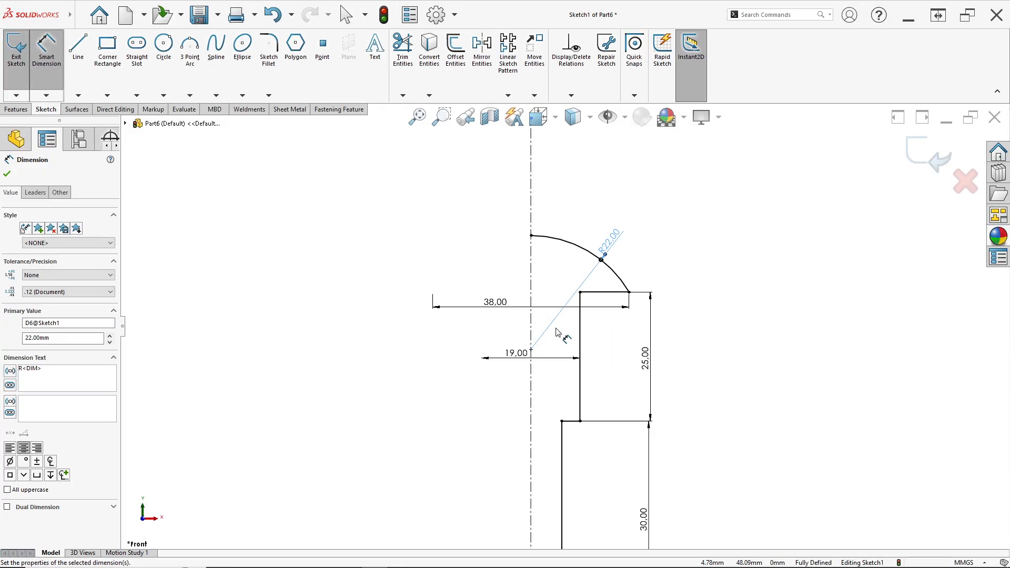
scroll(581, 332, up, 2)
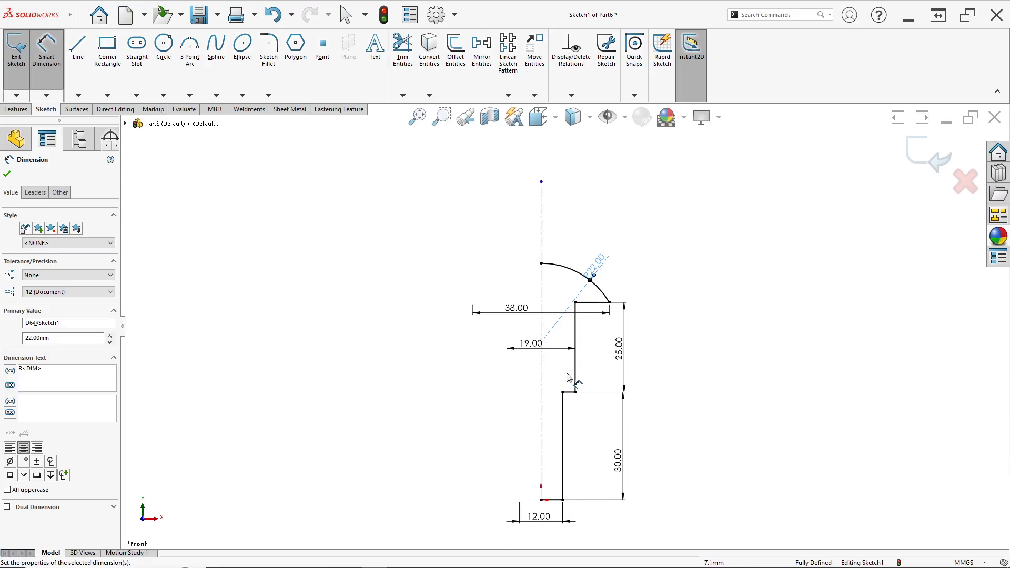
click(24, 111)
click(59, 79)
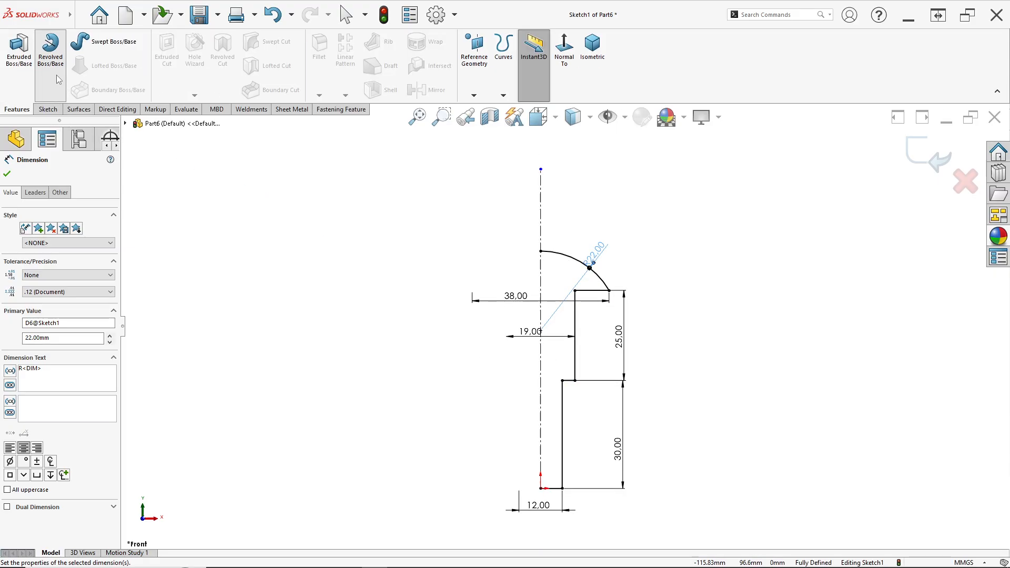
click(530, 293)
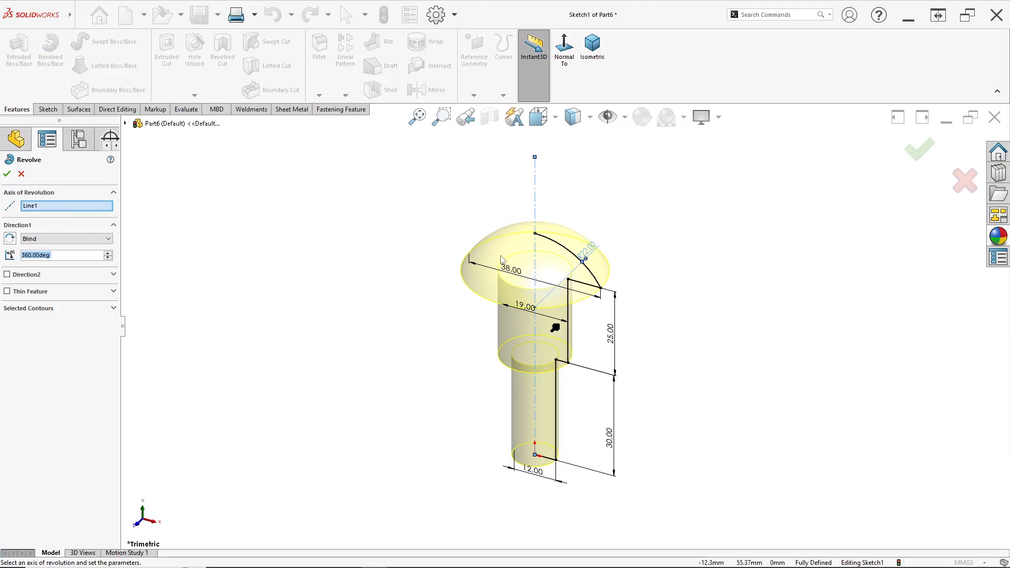
key(Return)
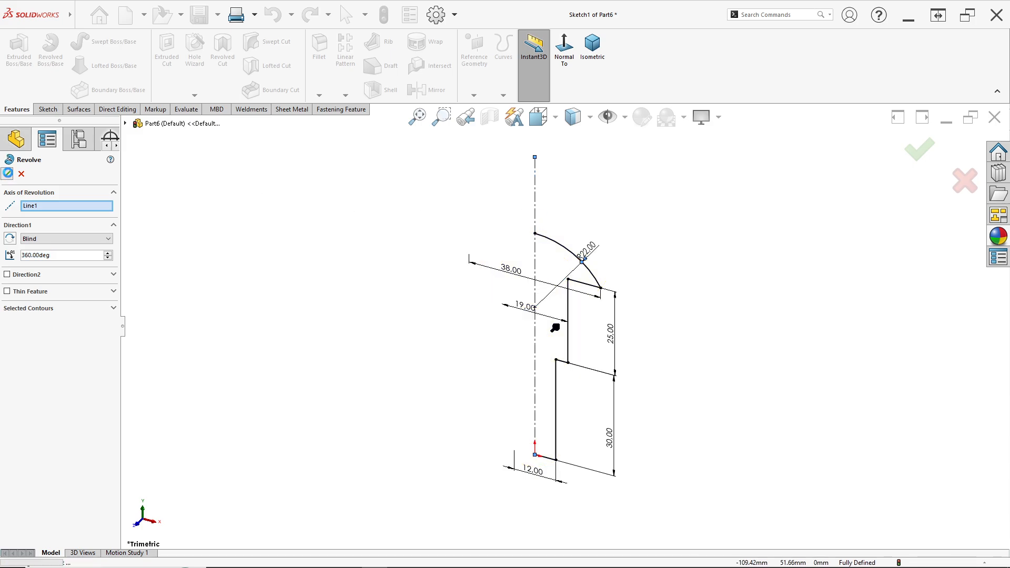
scroll(596, 339, down, 2)
middle_drag(562, 330, 546, 280)
key(space)
Step: Check the cross hole in the reference drawing, and sketch a circle on the Right Plane centered about 8 mm above the origin
key(alt+Tab)
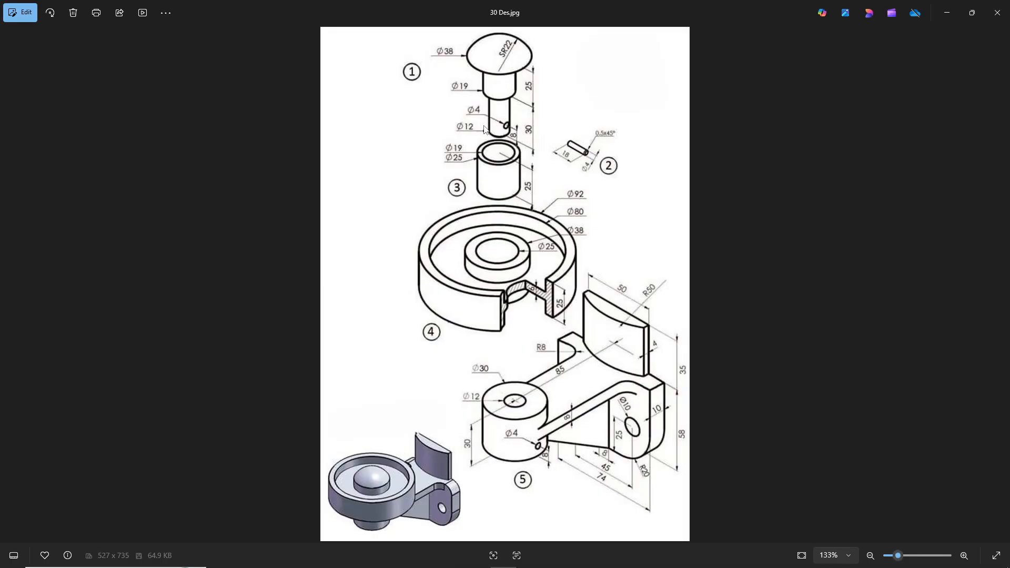
key(alt+Tab)
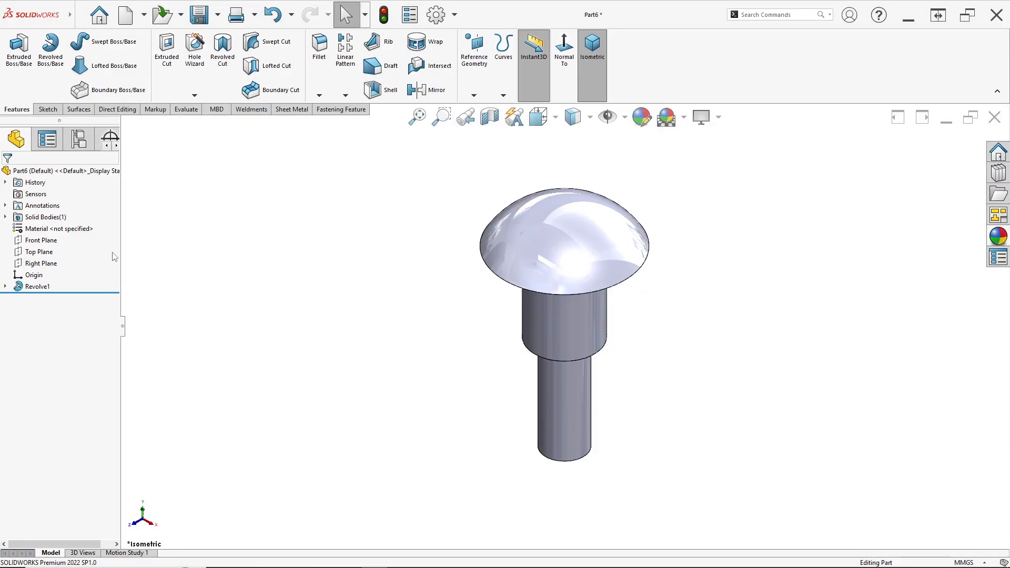
click(46, 263)
right_click(47, 263)
click(55, 244)
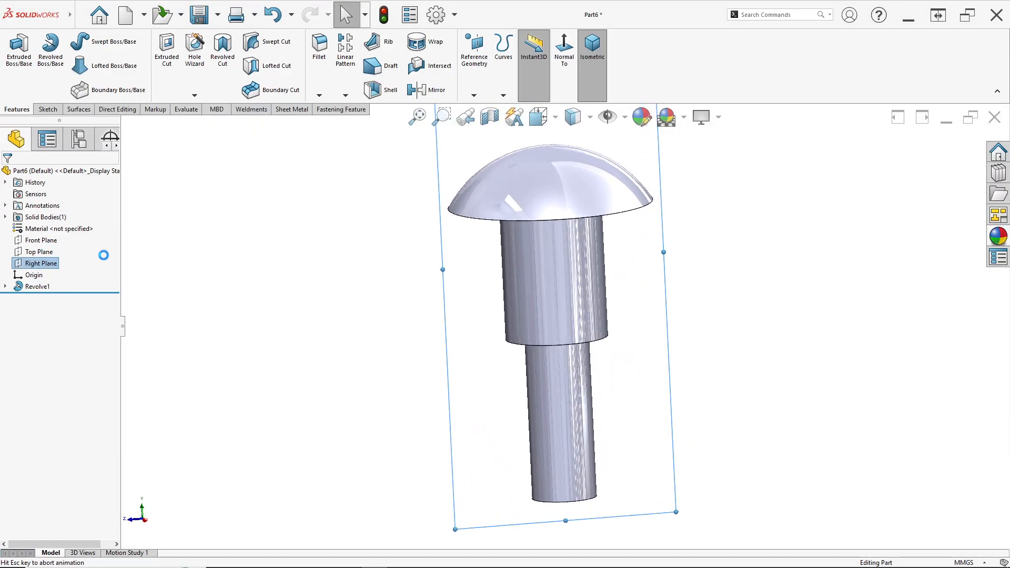
click(163, 48)
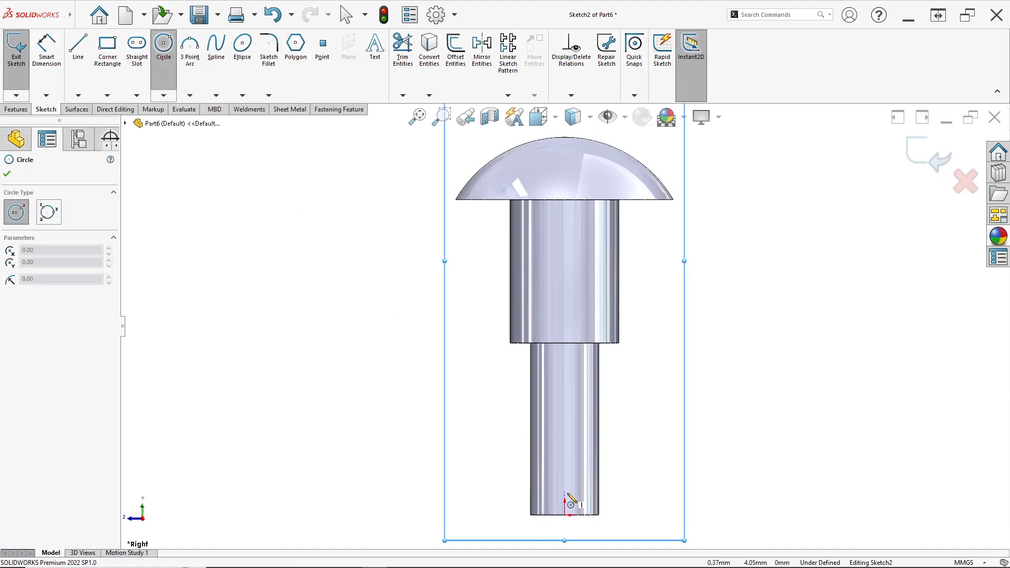
click(564, 468)
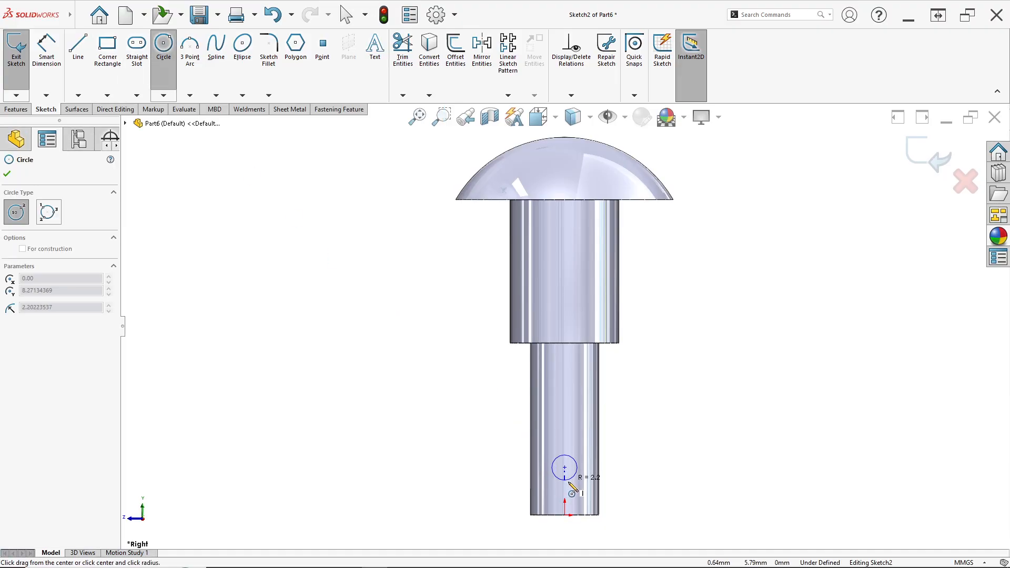
click(576, 481)
key(Escape)
Step: Add a vertical relation between the circle's center and the origin
click(564, 467)
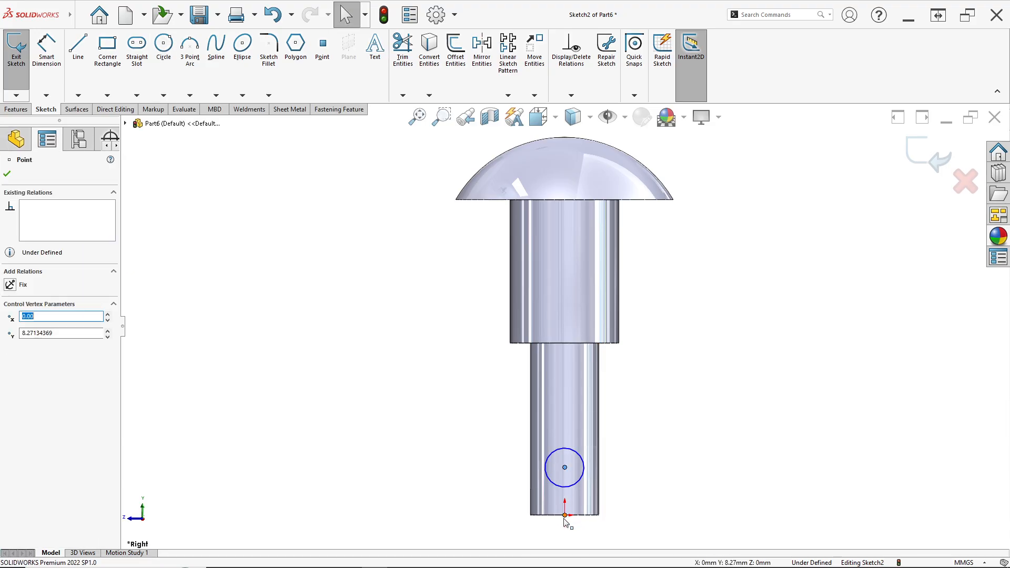
ctrl+click(565, 514)
click(609, 472)
Step: Dimension the hole circle on the lower shank with a 4 mm diameter
scroll(569, 540, down, 3)
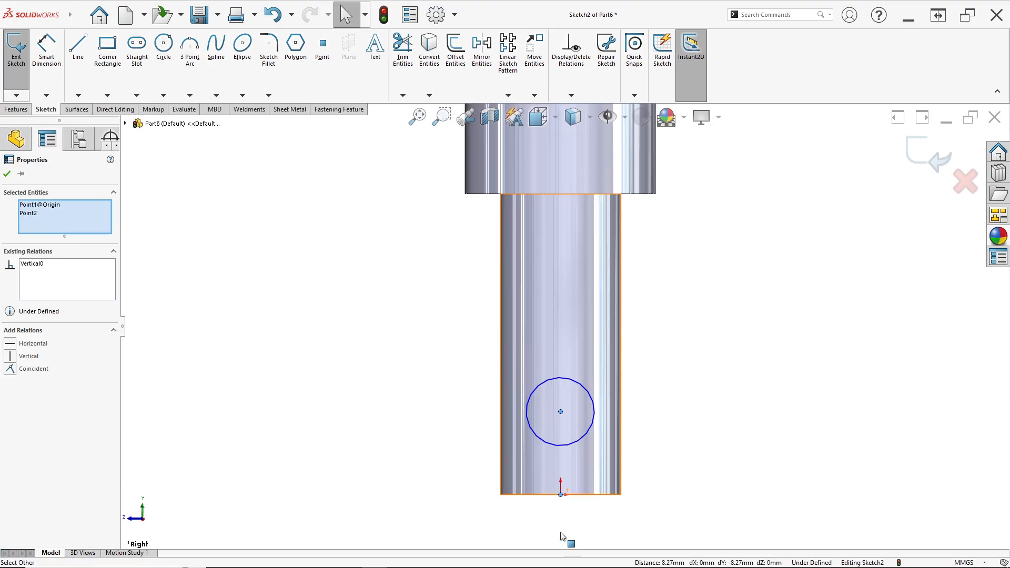
click(46, 50)
click(595, 418)
click(651, 415)
text(4)
key(Return)
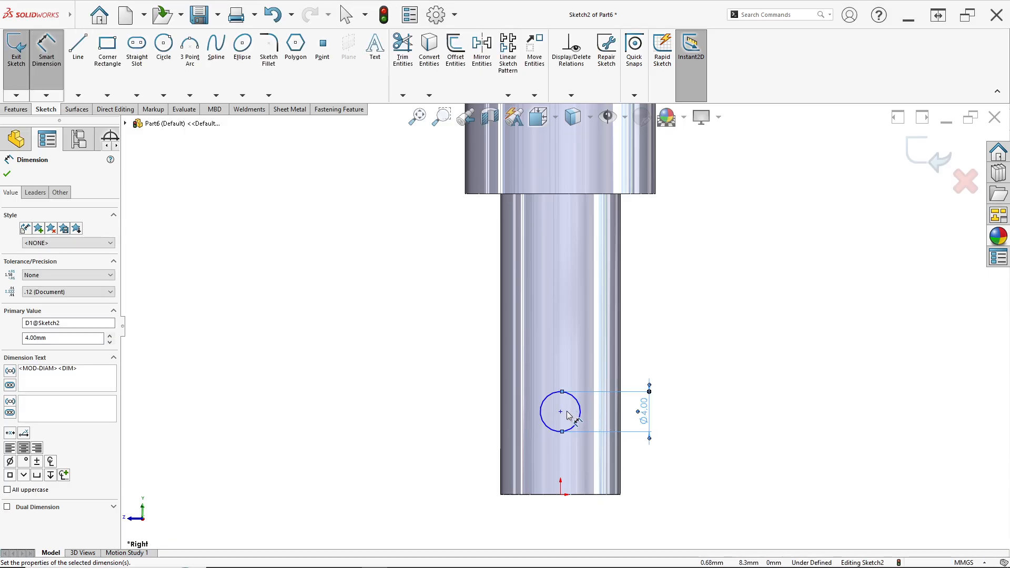
Step: Dimension the circle's center 8 mm above the origin at the shank's lower end, as given in the reference drawing
click(560, 412)
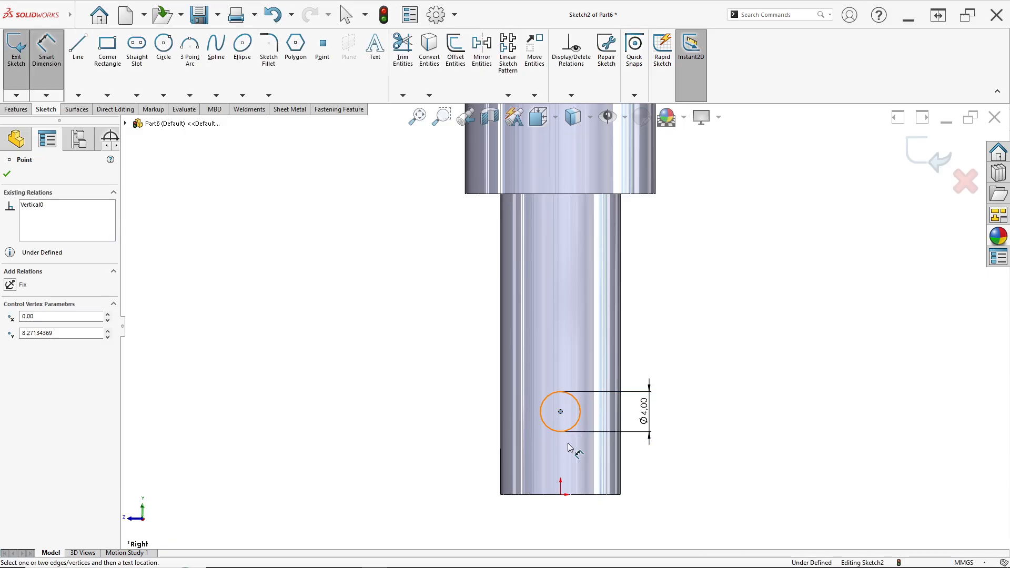
click(562, 496)
click(409, 456)
key(alt+Tab)
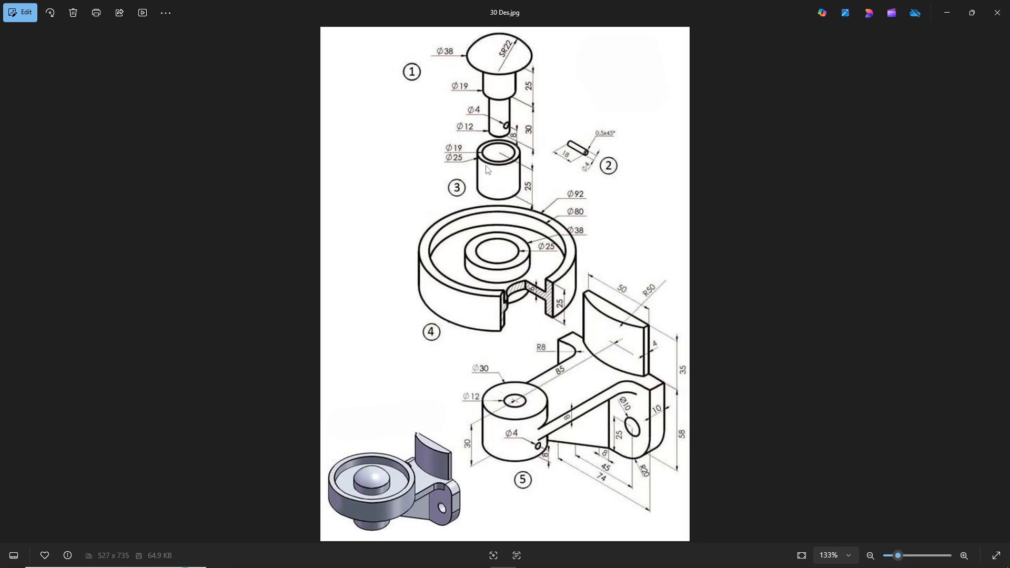
key(alt+Tab)
text(8)
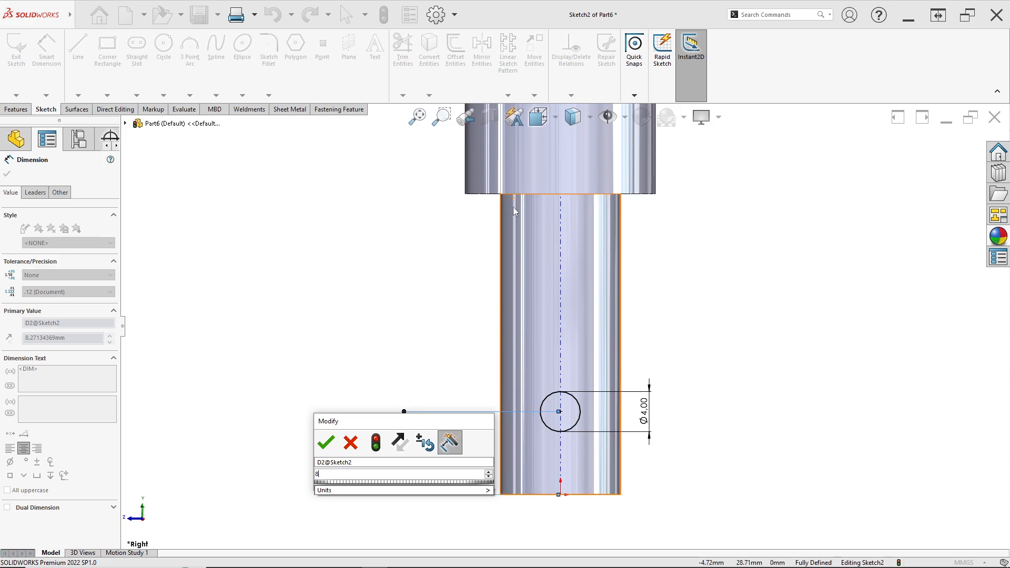
key(Return)
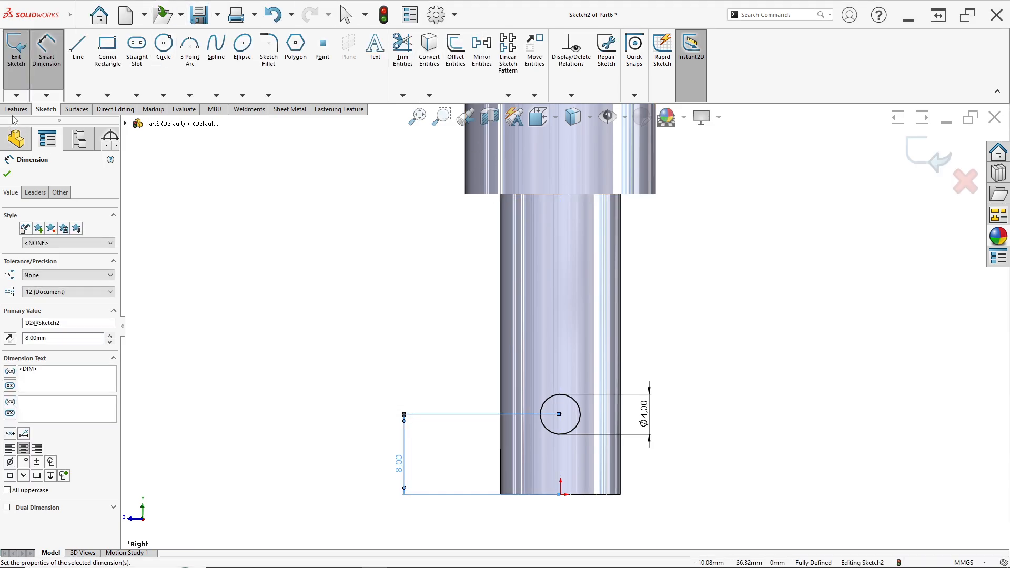
Step: Cut the circle through the lower shank with Extruded Cut using Through All - Both, and inspect the hole in isometric view
click(17, 109)
click(167, 49)
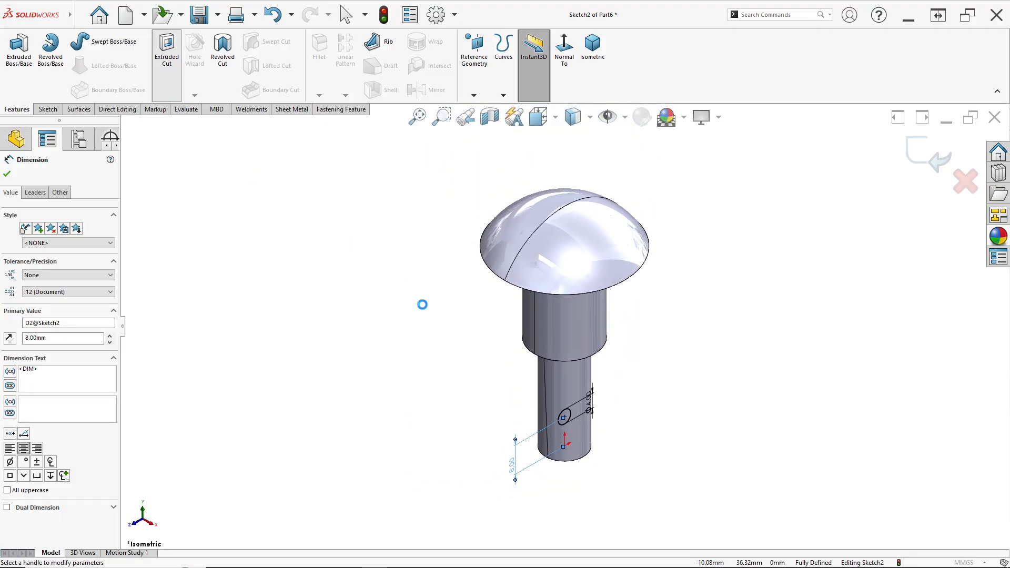
click(54, 238)
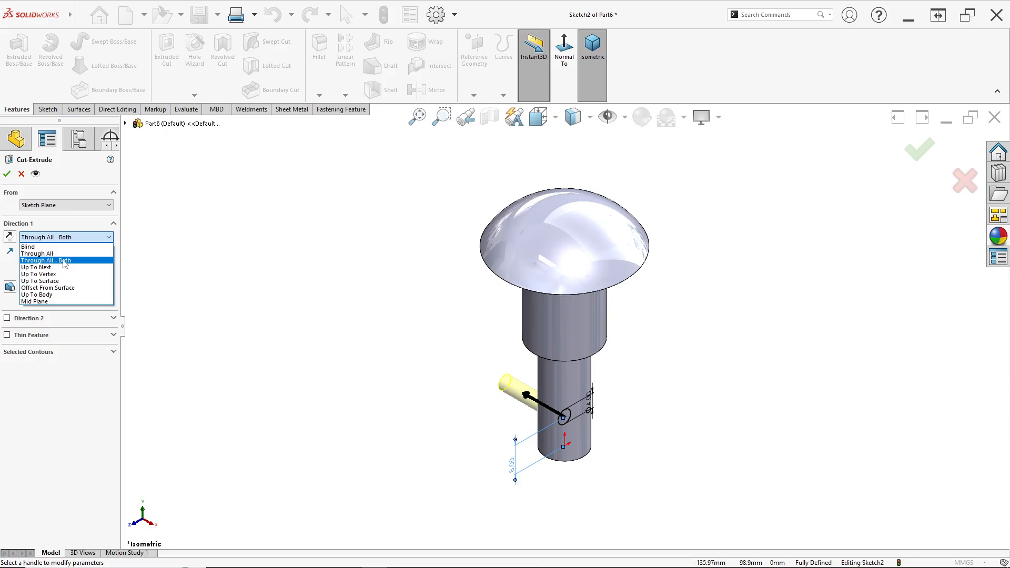
click(64, 261)
click(7, 175)
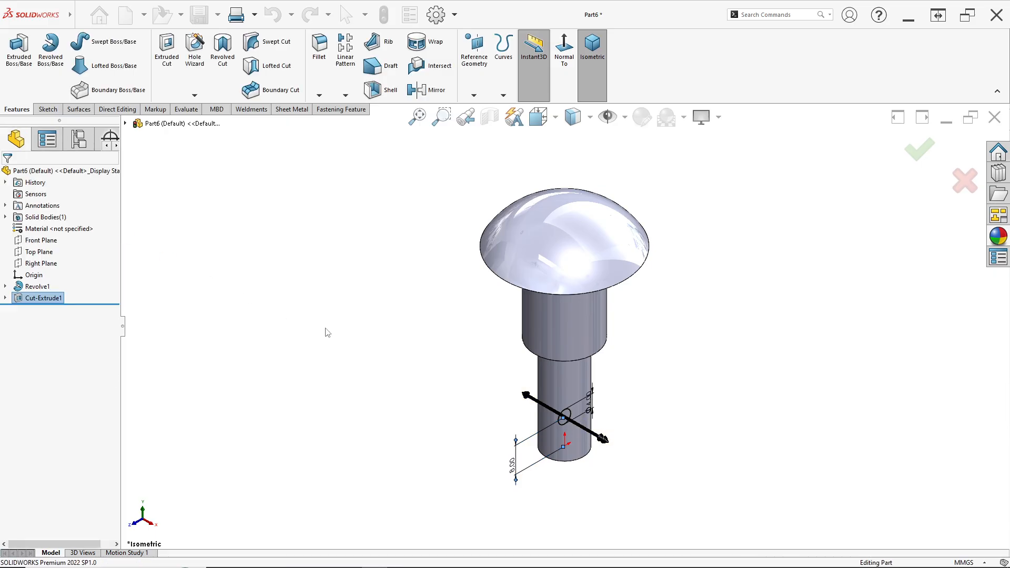
middle_drag(600, 444, 604, 372)
key(space)
click(451, 345)
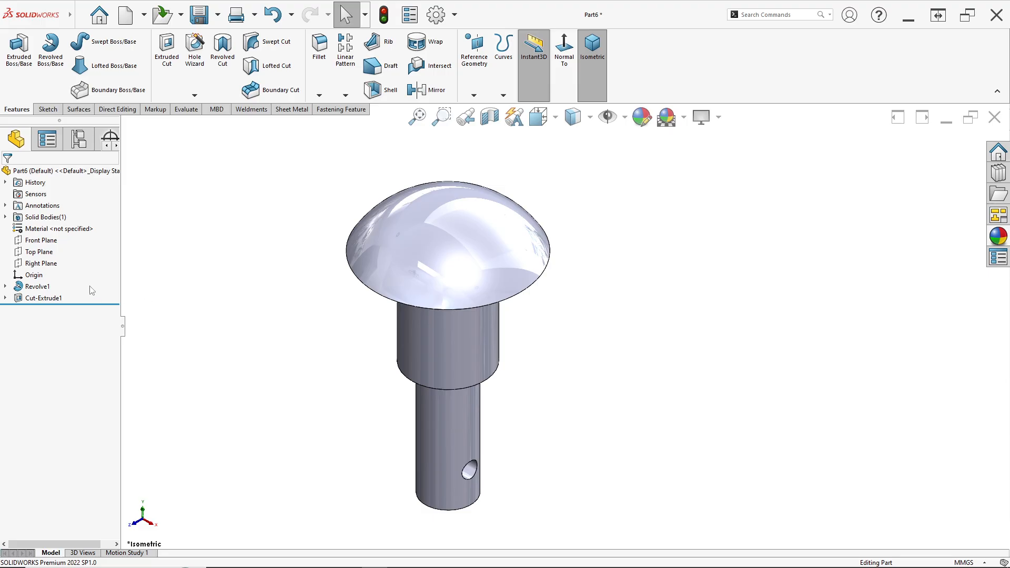
Step: Apply a violet-blue color to the revolve and cut features so the whole pin is colored
drag(3, 313, 4, 311)
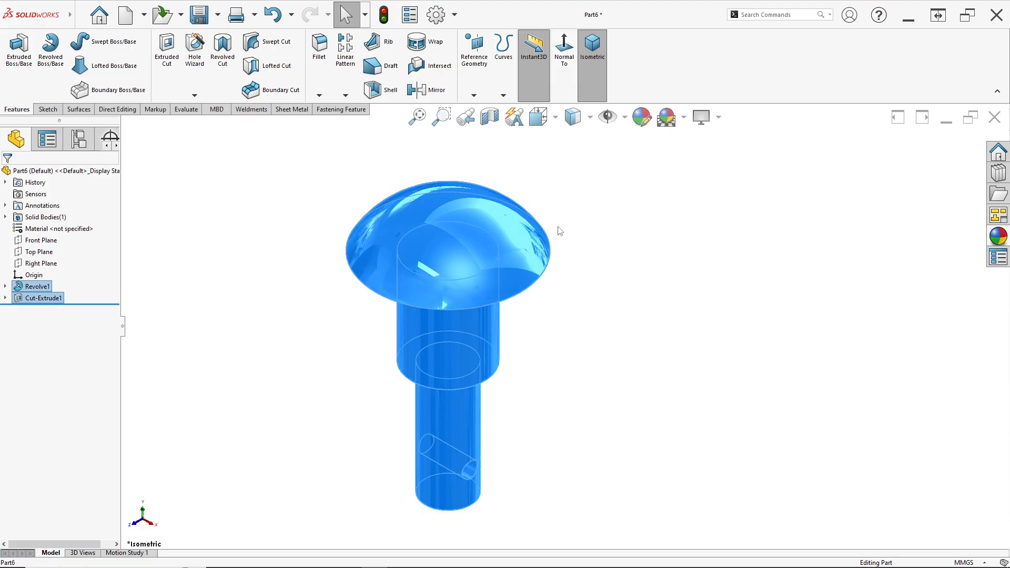
click(641, 118)
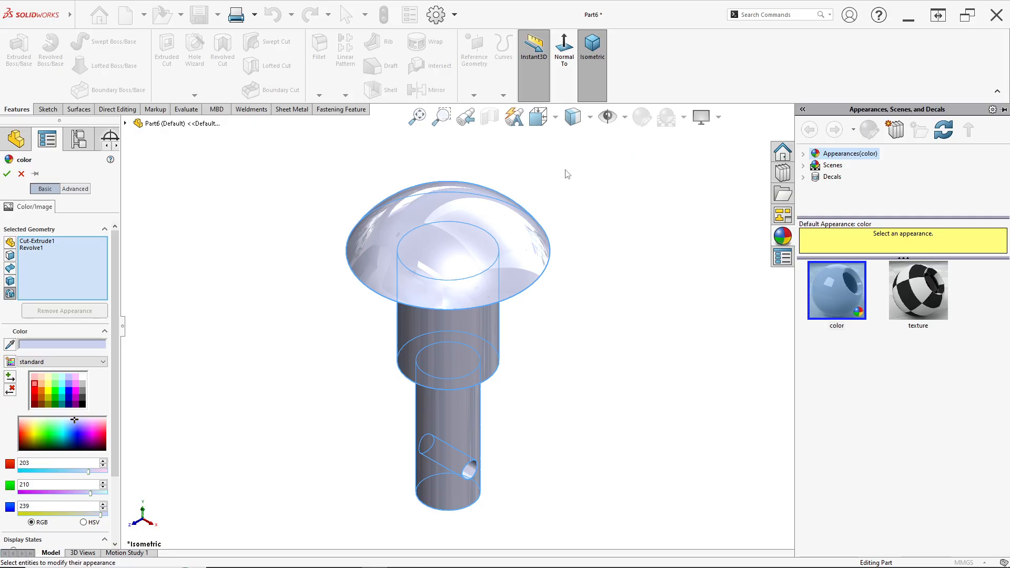
click(69, 386)
click(7, 174)
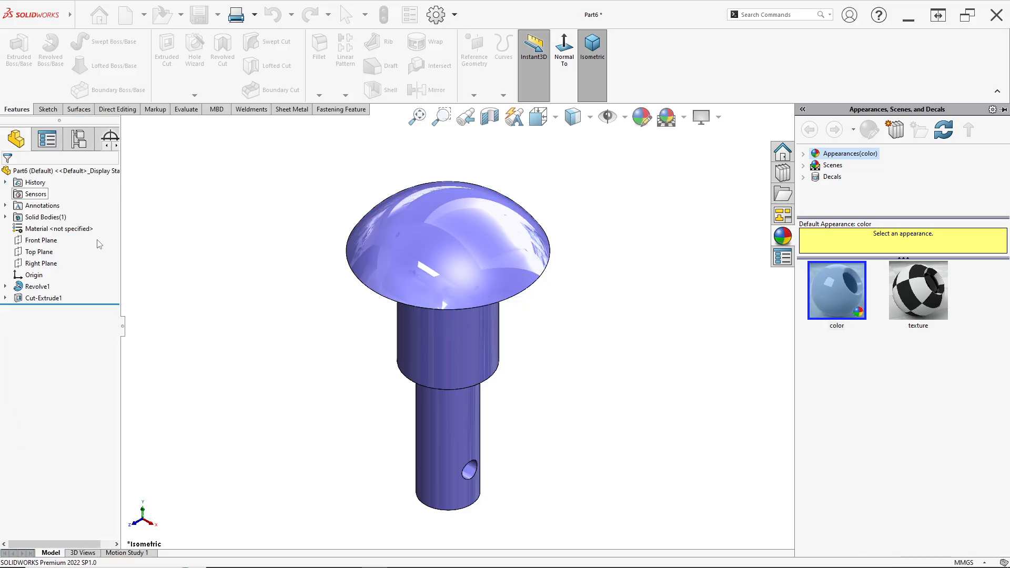
scroll(476, 326, down, 3)
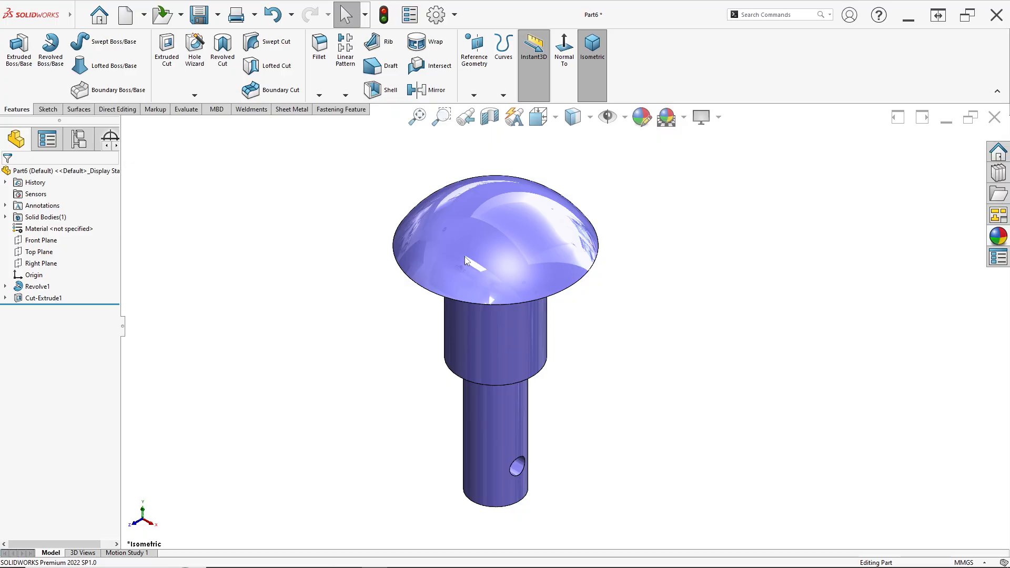
Step: Save the pin as a part file named "Part 1_EXC 30 DES" in the Downloads folder
click(217, 18)
click(217, 46)
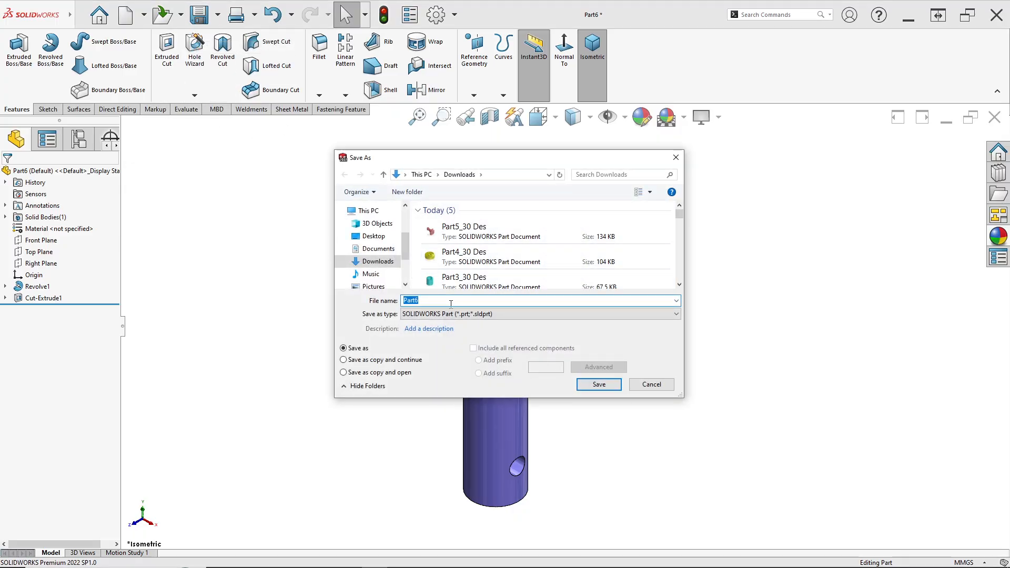
text(Pat)
key(BackSpace)
text(rt 1_EXC 30 DES)
click(596, 384)
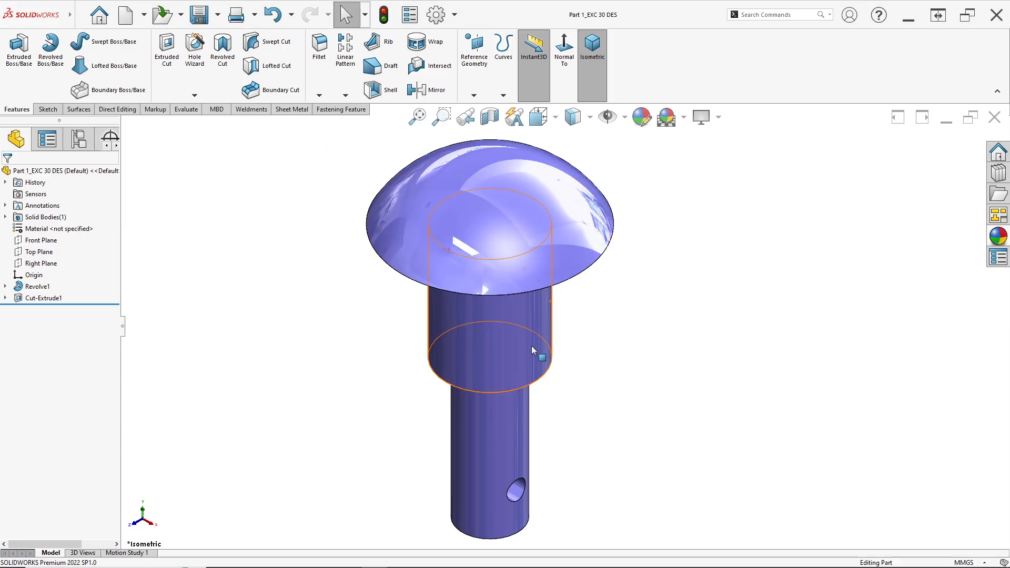
Step: Create a new empty part document for the next component
click(137, 21)
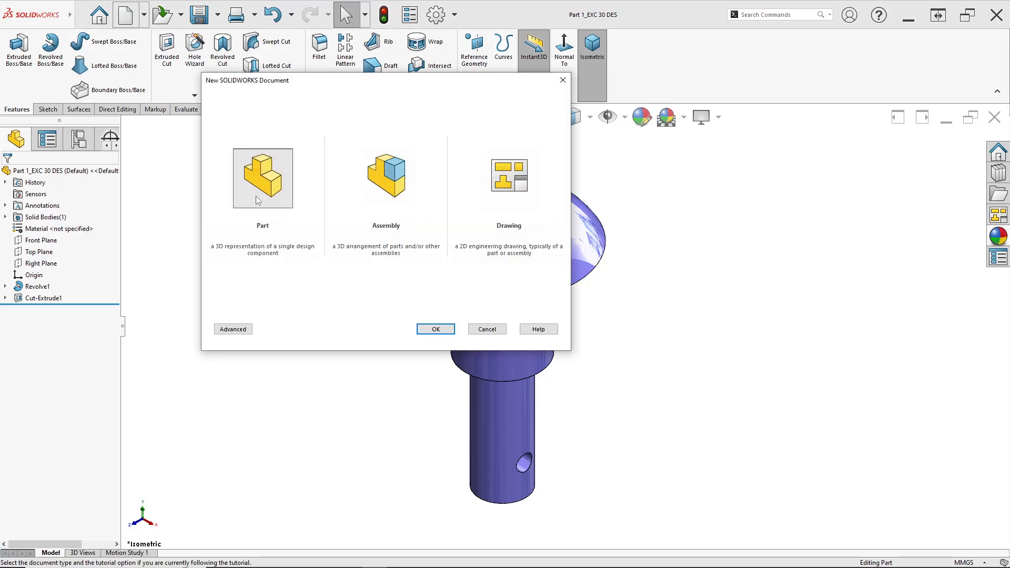
click(430, 329)
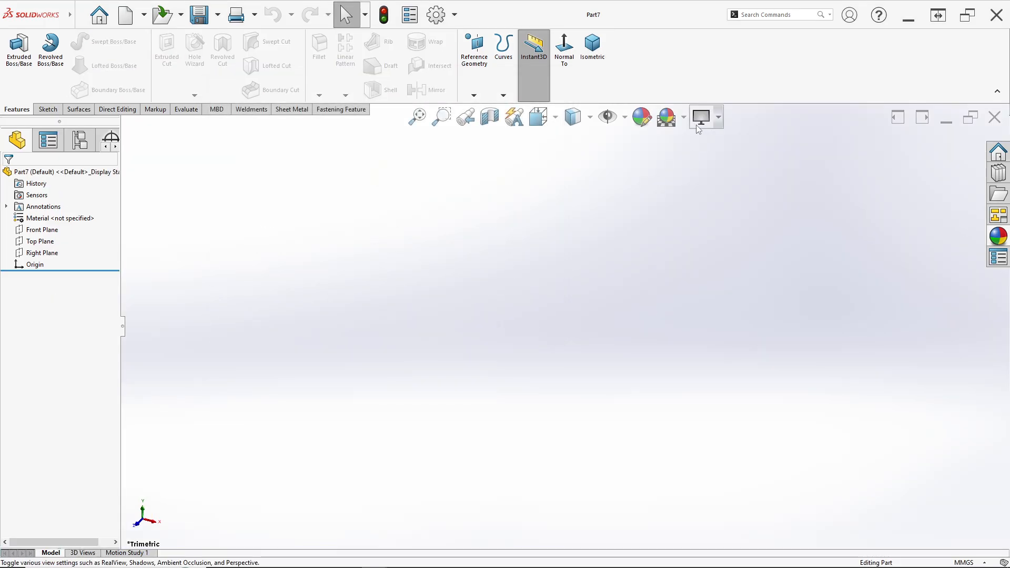
Step: Apply the Plain White scene to the new part and check part 2 in the reference drawing
click(683, 117)
click(691, 149)
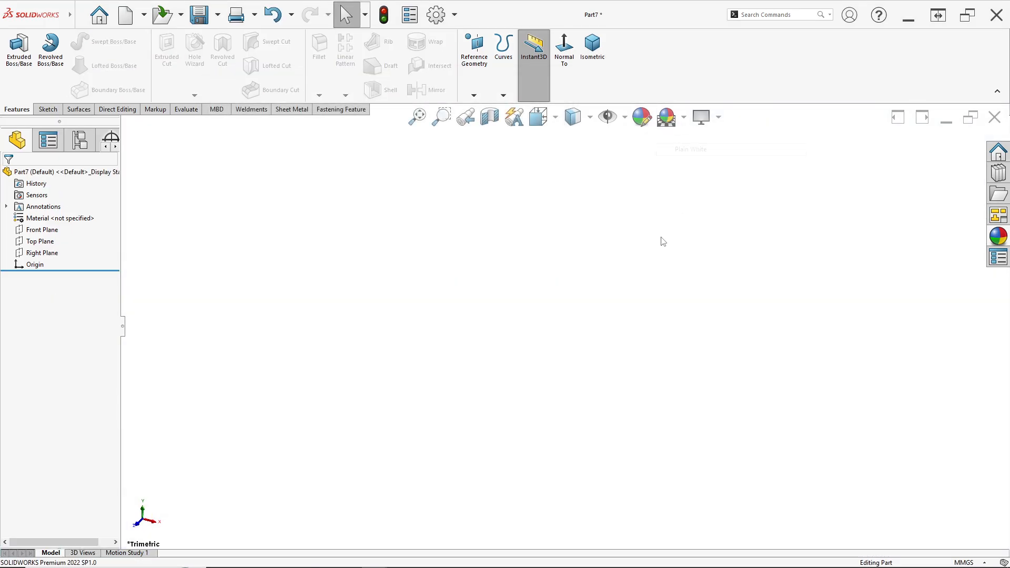
key(alt+Tab)
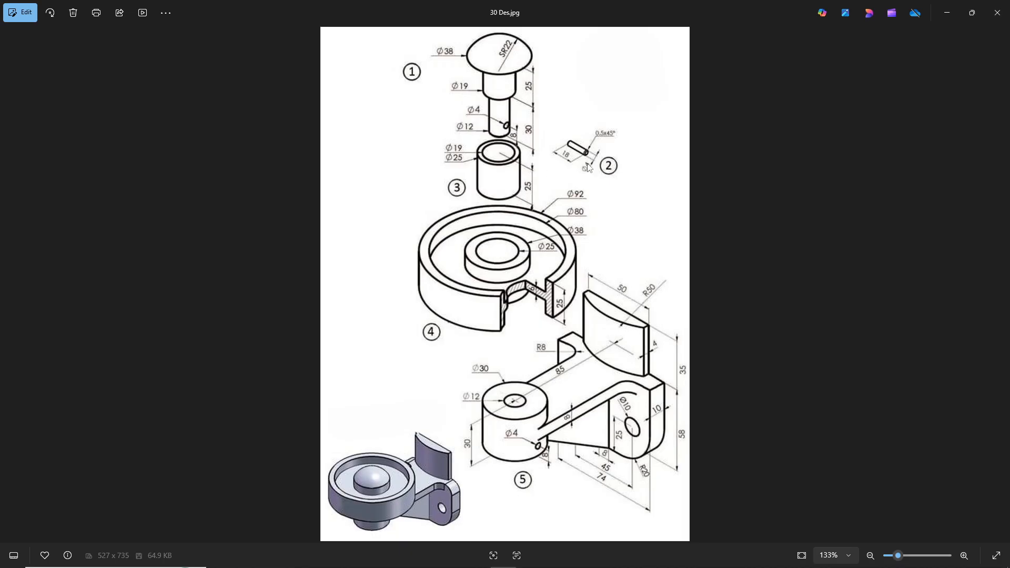
key(alt+Tab)
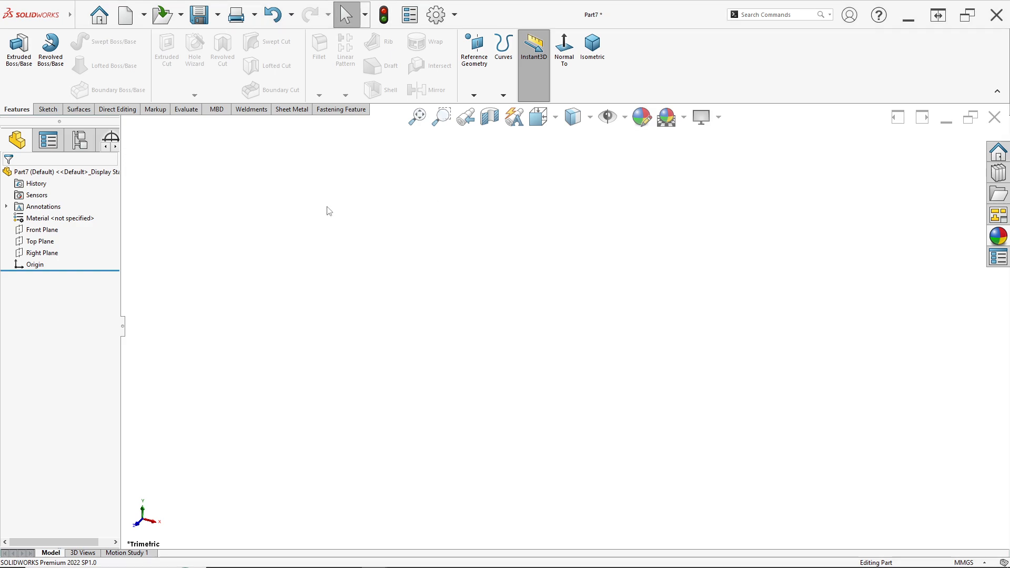
Step: Sketch a circle about 43 mm in diameter on the Top Plane, centred on the origin
right_click(44, 245)
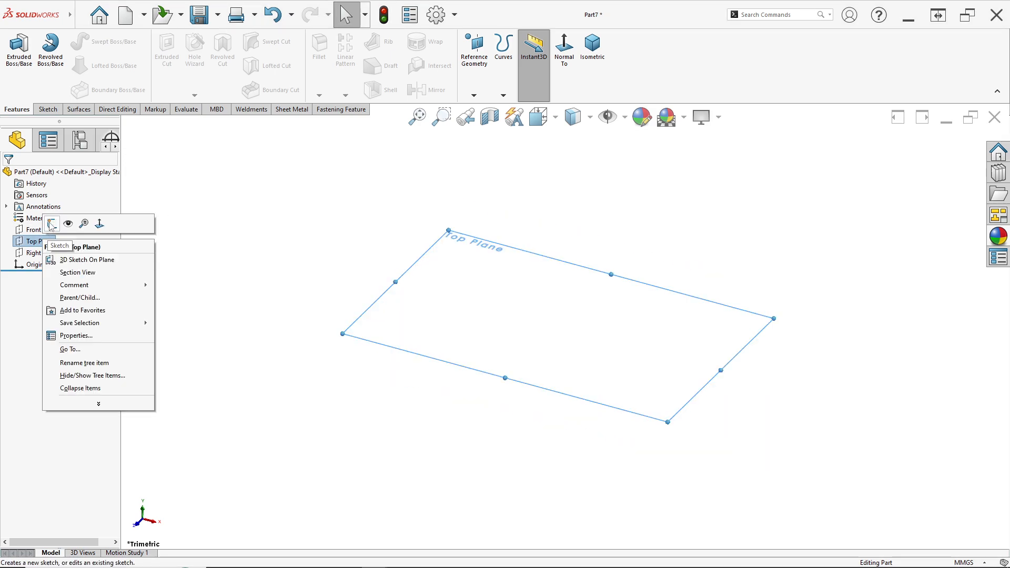
click(49, 221)
click(163, 44)
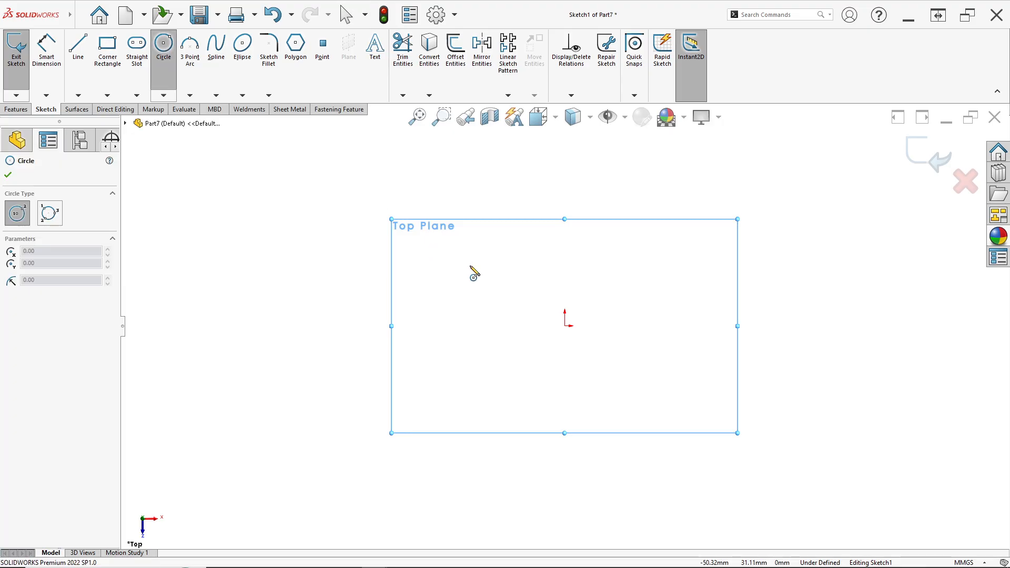
click(564, 326)
click(595, 356)
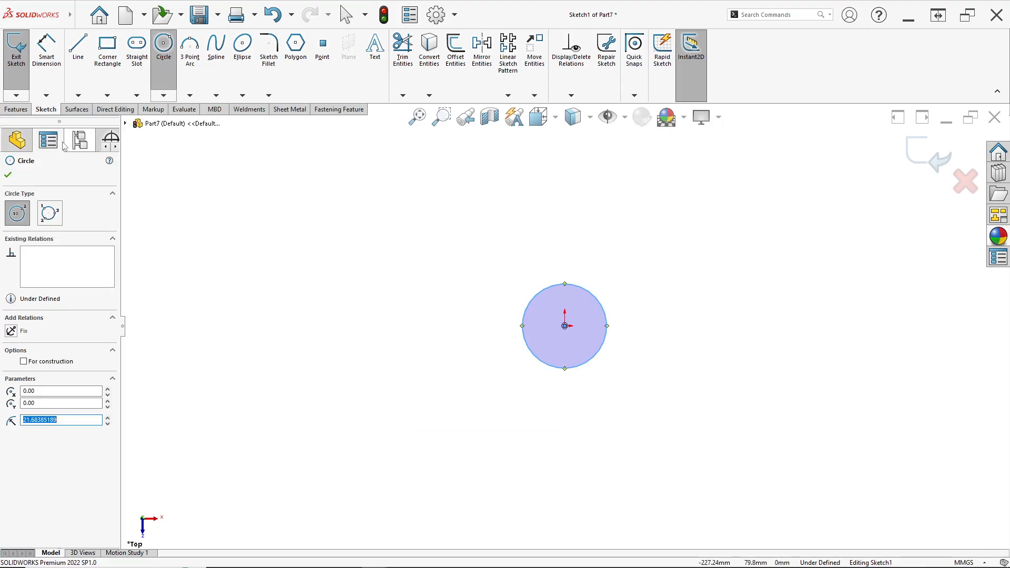
Step: Dimension the circle's diameter to 4 mm
click(52, 69)
click(593, 356)
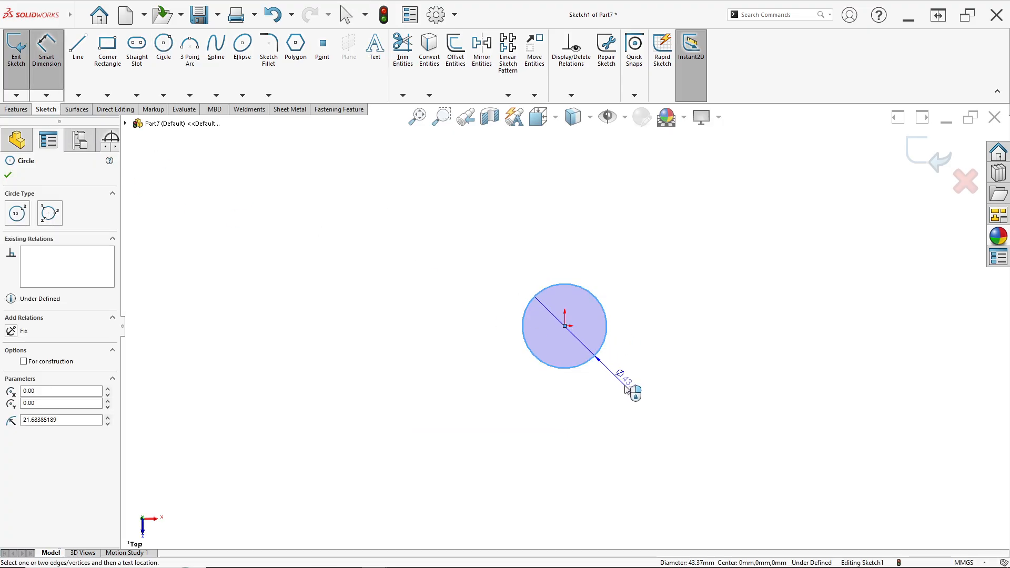
click(631, 388)
text(4)
Step: Check the small pin's length in the reference drawing and extrude the circle 18 mm with a Blind end condition
key(alt+Tab)
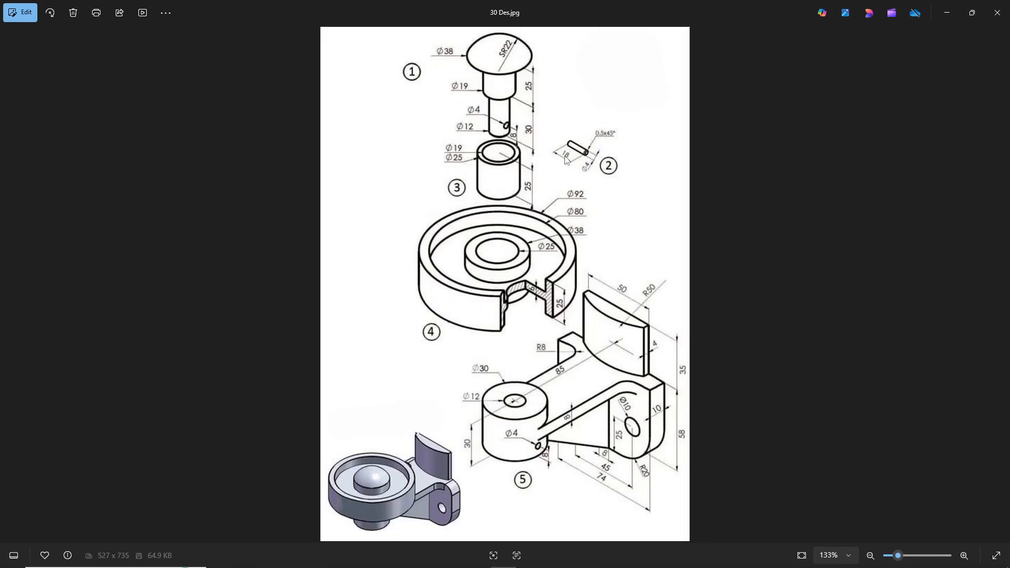
key(alt+Tab)
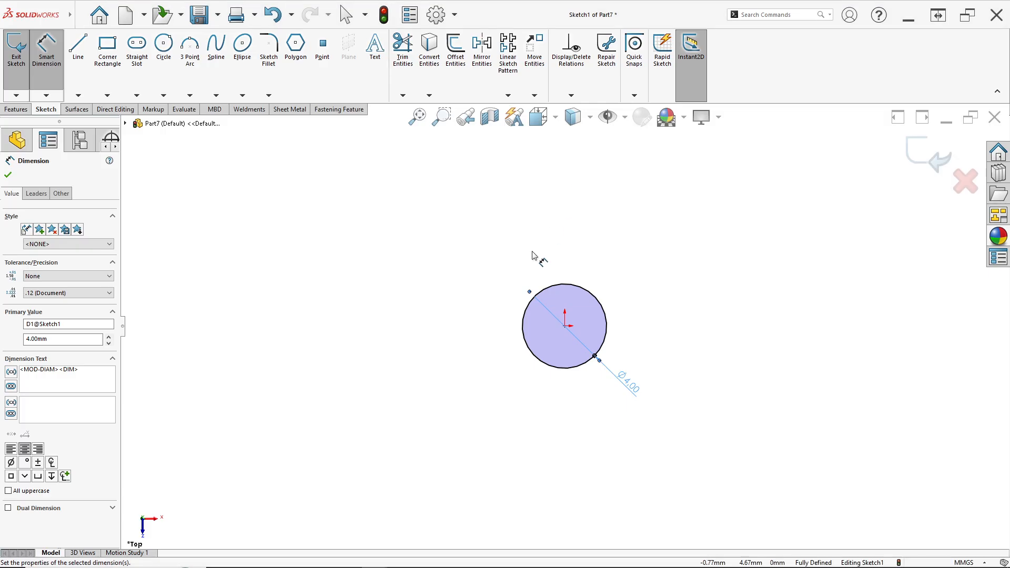
click(17, 110)
click(19, 48)
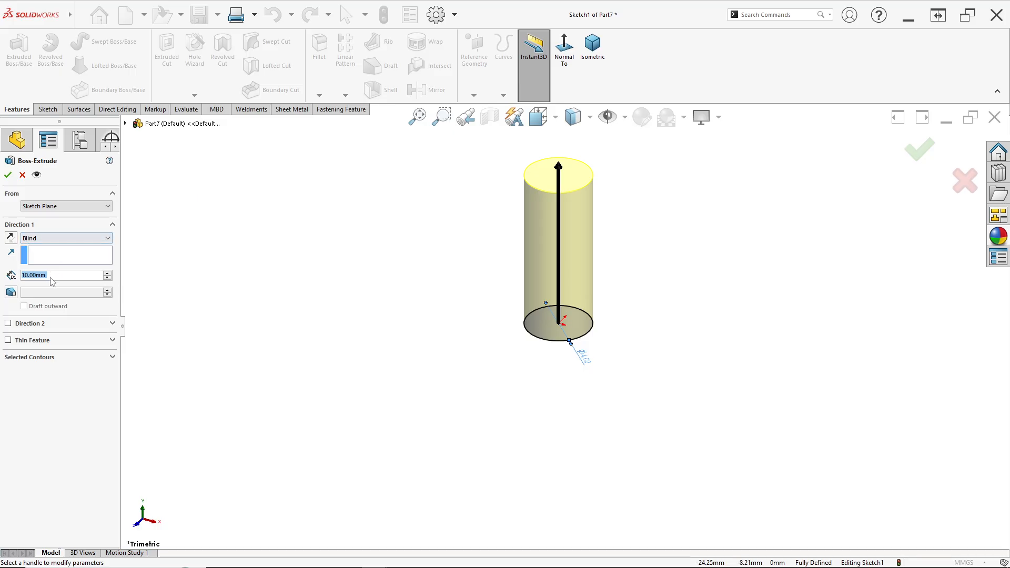
text(18)
key(Return)
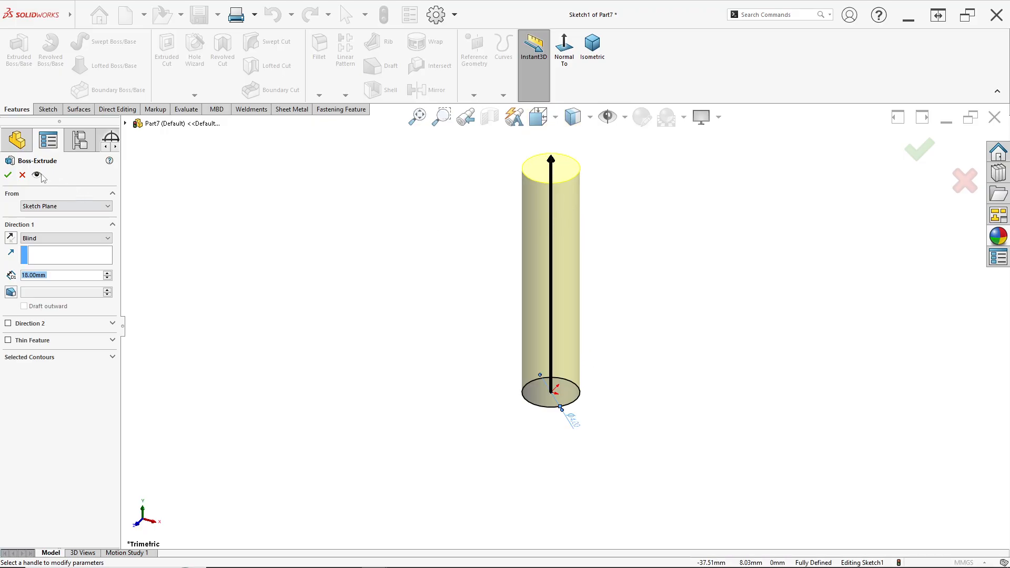
click(8, 175)
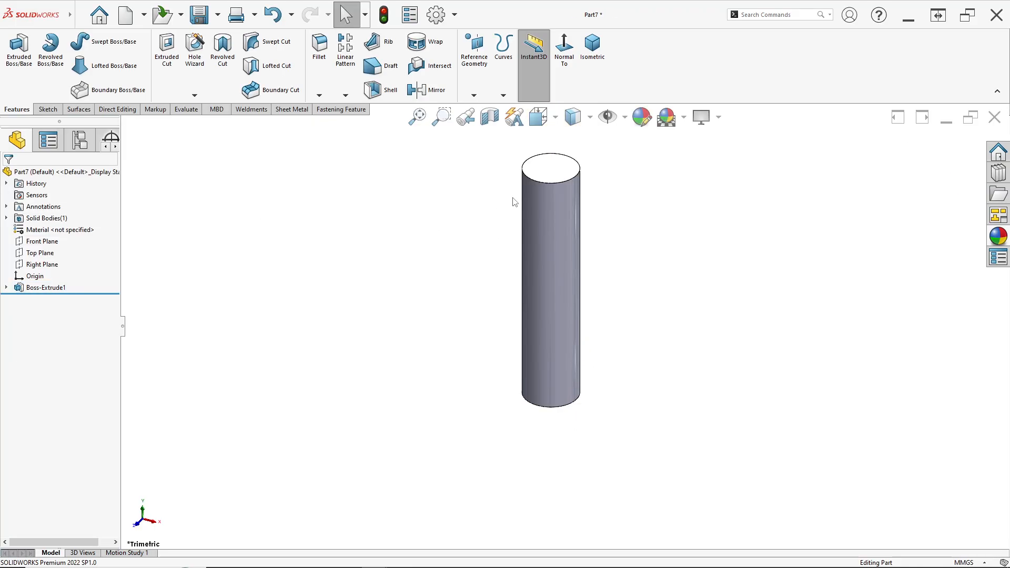
Step: Check the chamfer callout in the reference drawing and chamfer both circular end edges of the pin by 0.5 mm at 45 degrees
key(alt+Tab)
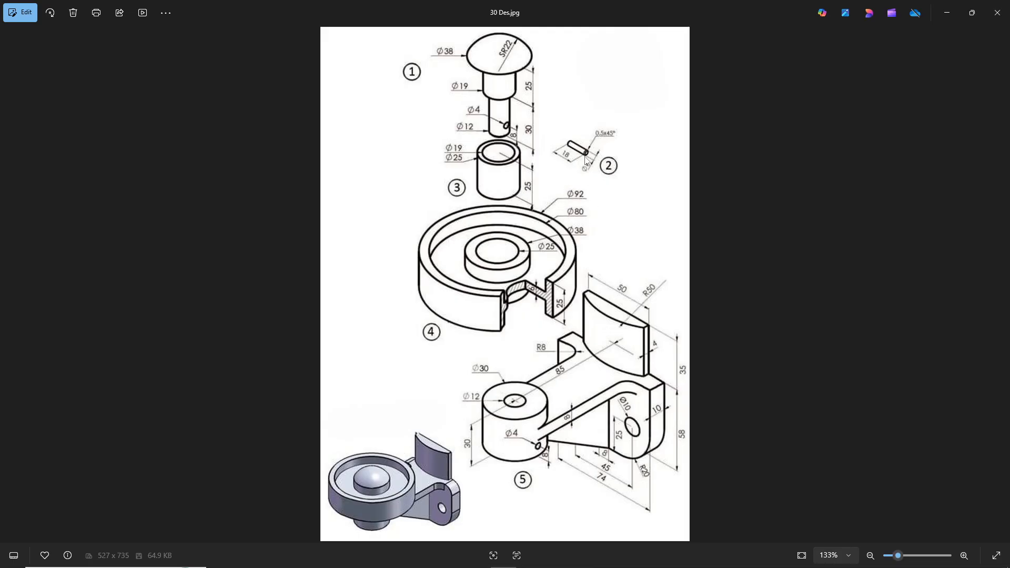
scroll(602, 140, up, 2)
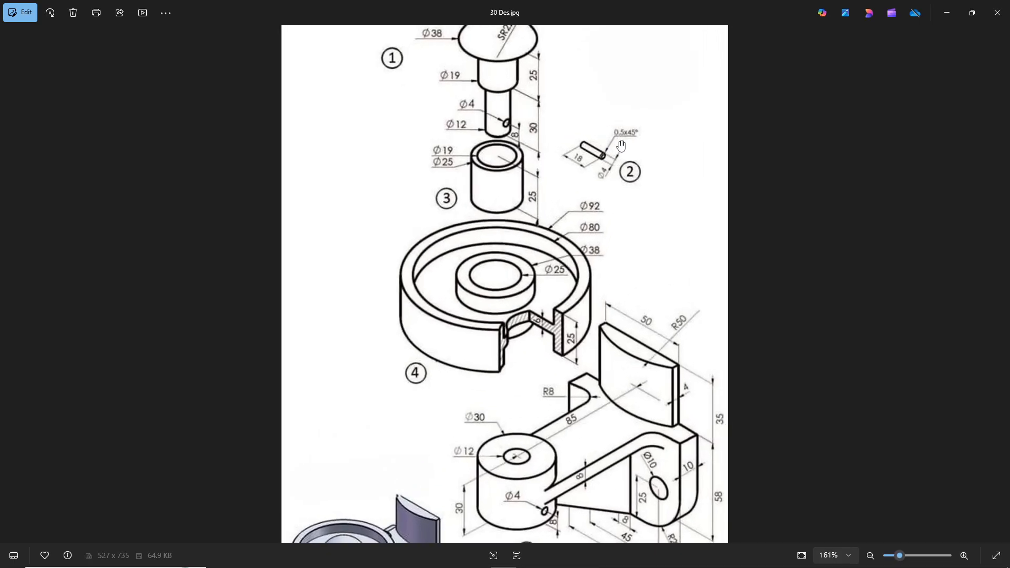
scroll(599, 163, down, 2)
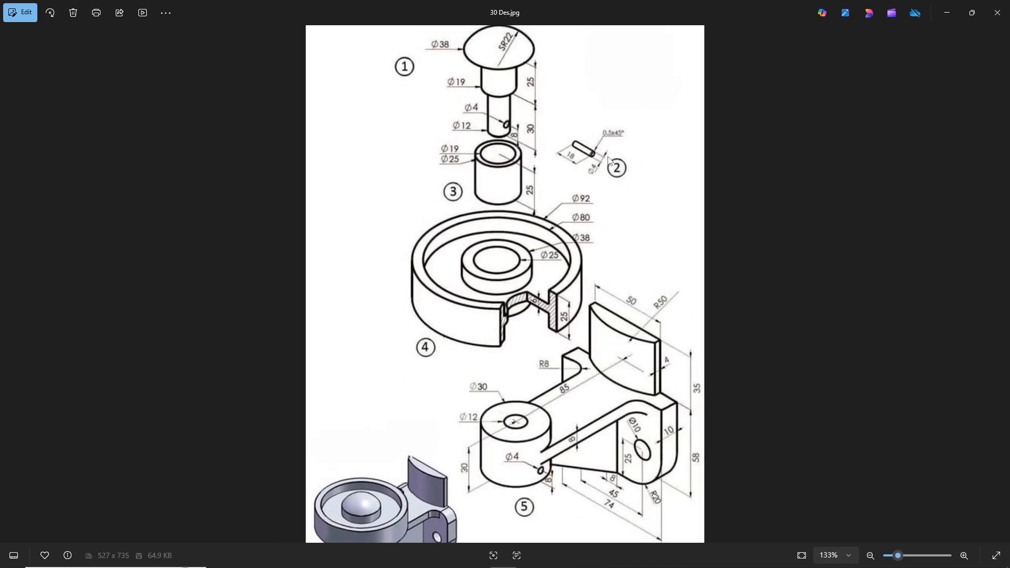
key(alt+Tab)
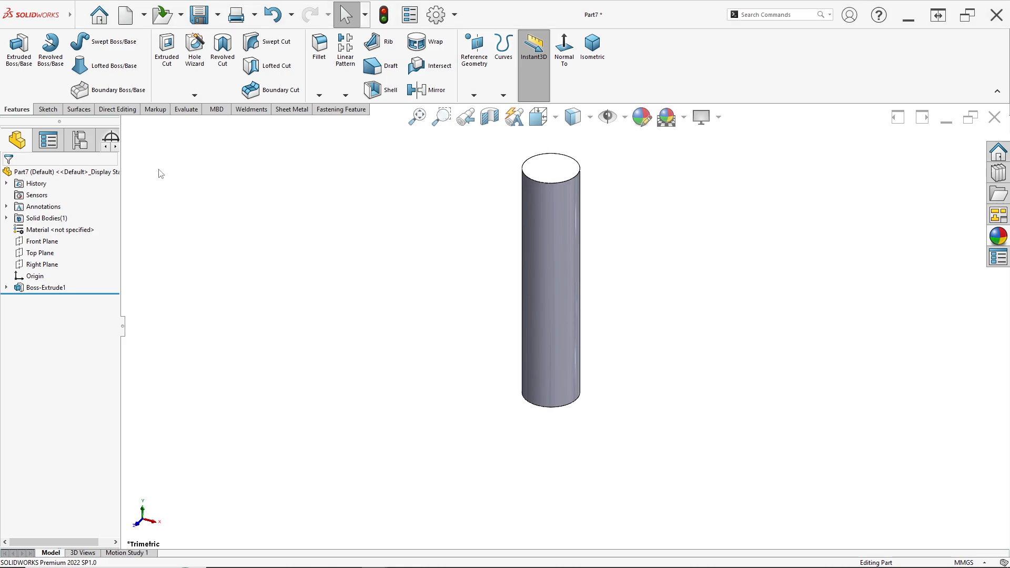
click(318, 94)
click(336, 121)
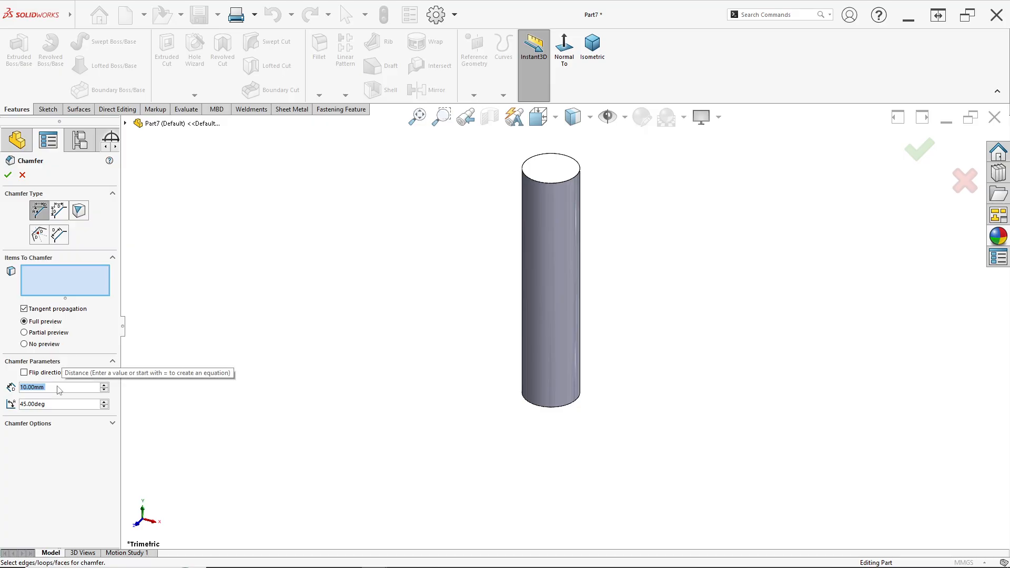
text(0.5)
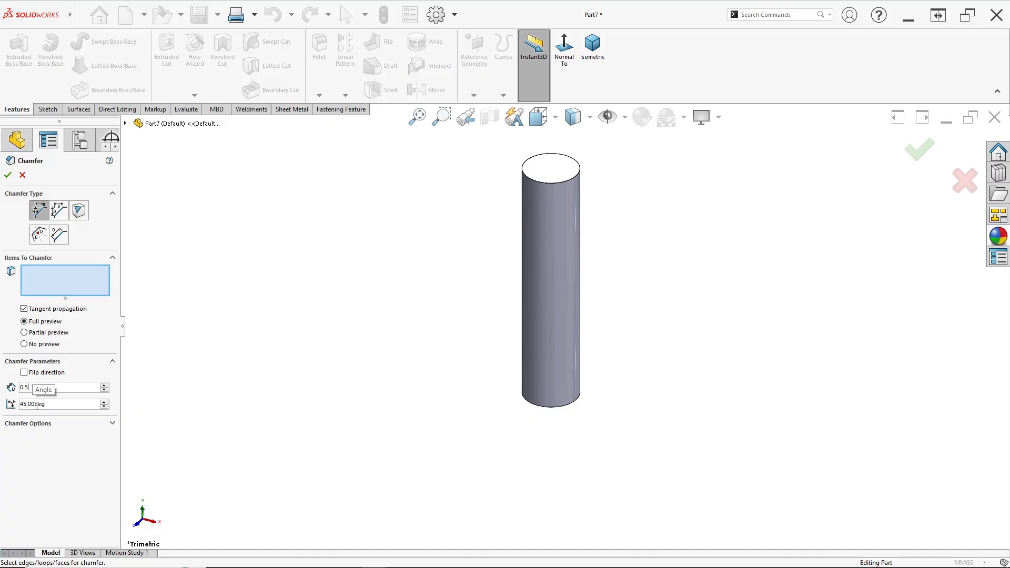
click(543, 179)
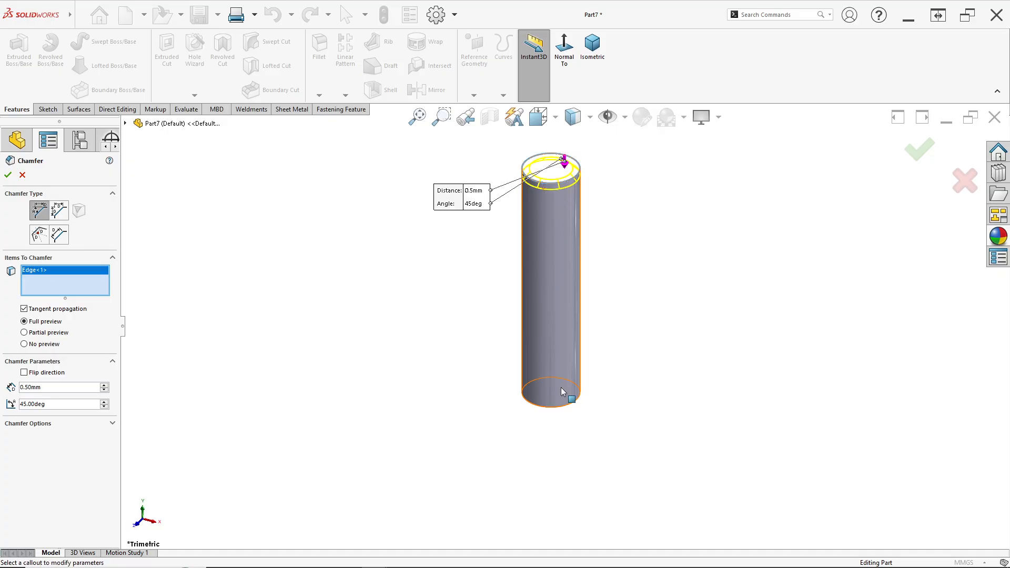
click(541, 409)
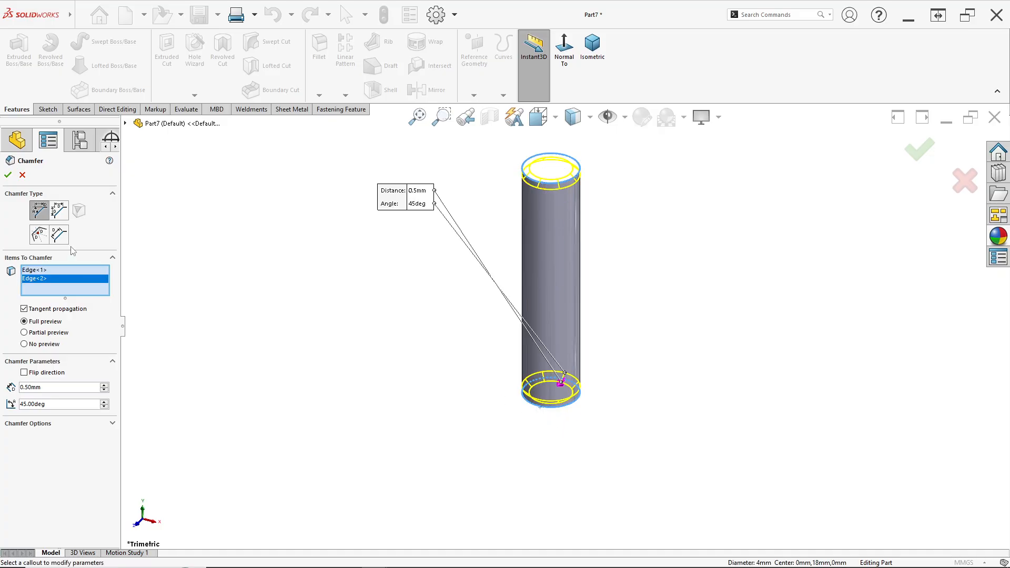
click(8, 175)
Step: Show the pin in isometric view and apply a light green color (RGB 128, 255, 128) to its extrude and chamfer features
middle_drag(586, 255, 523, 277)
key(space)
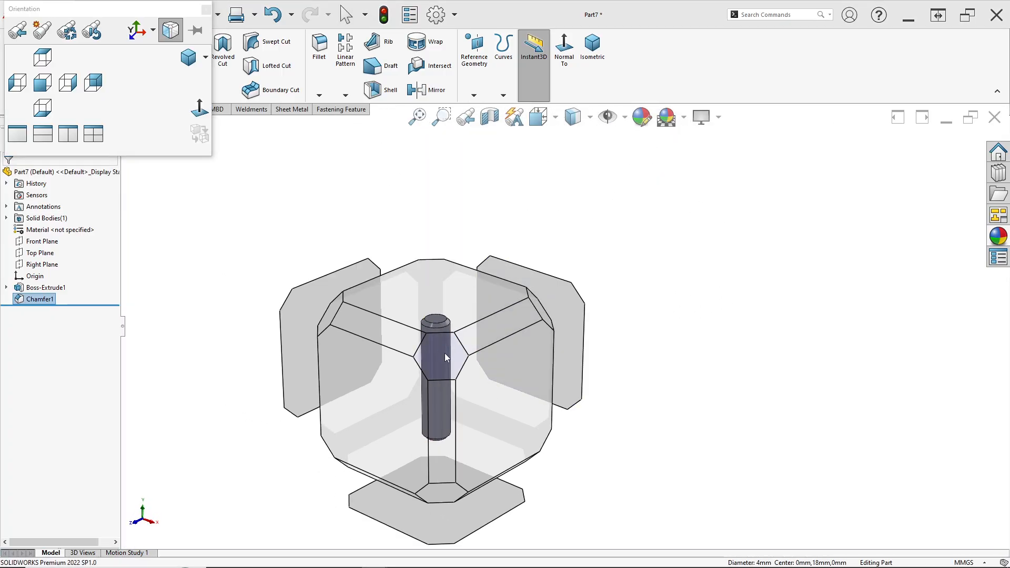
click(443, 355)
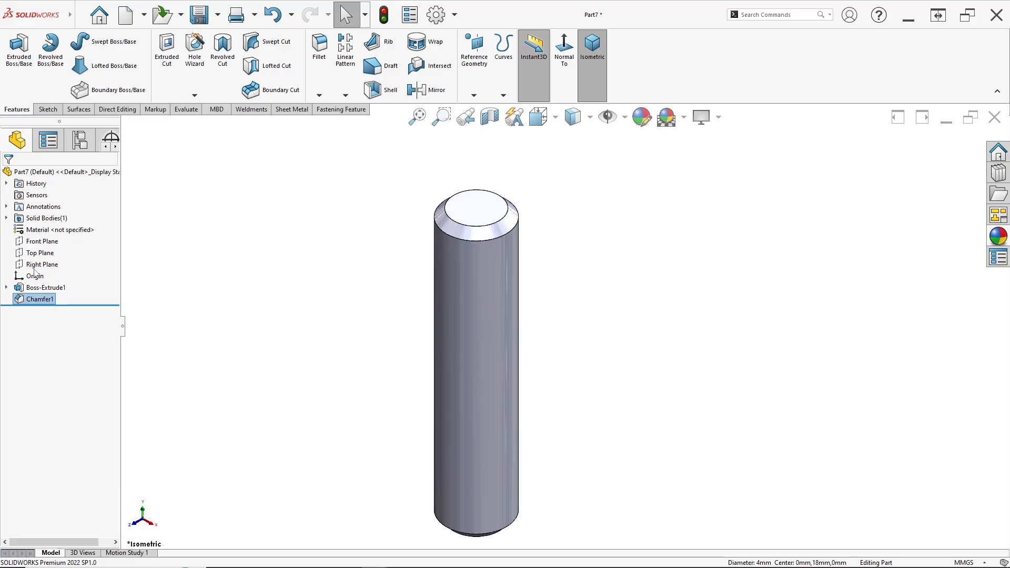
drag(20, 304, 8, 302)
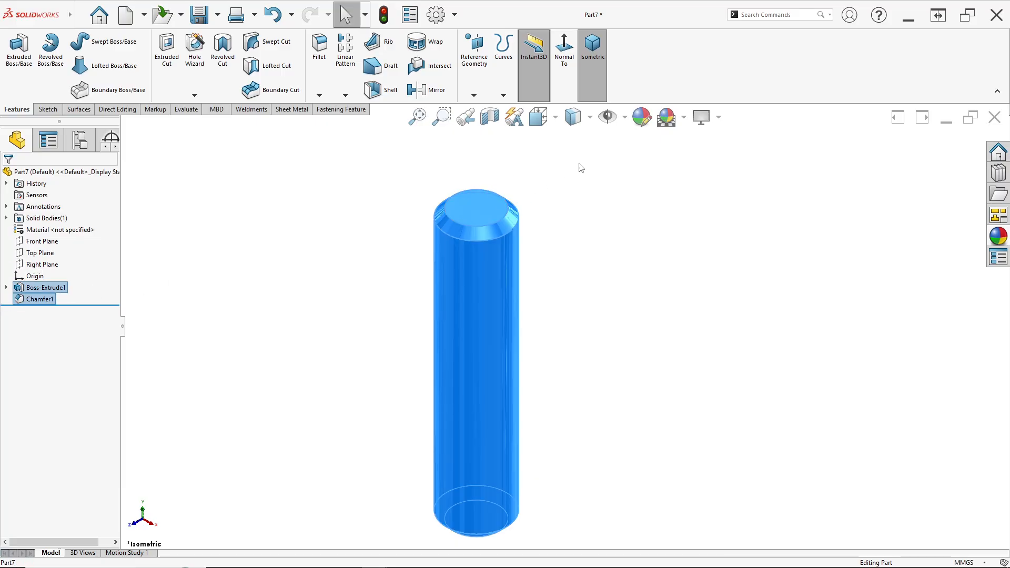
click(642, 117)
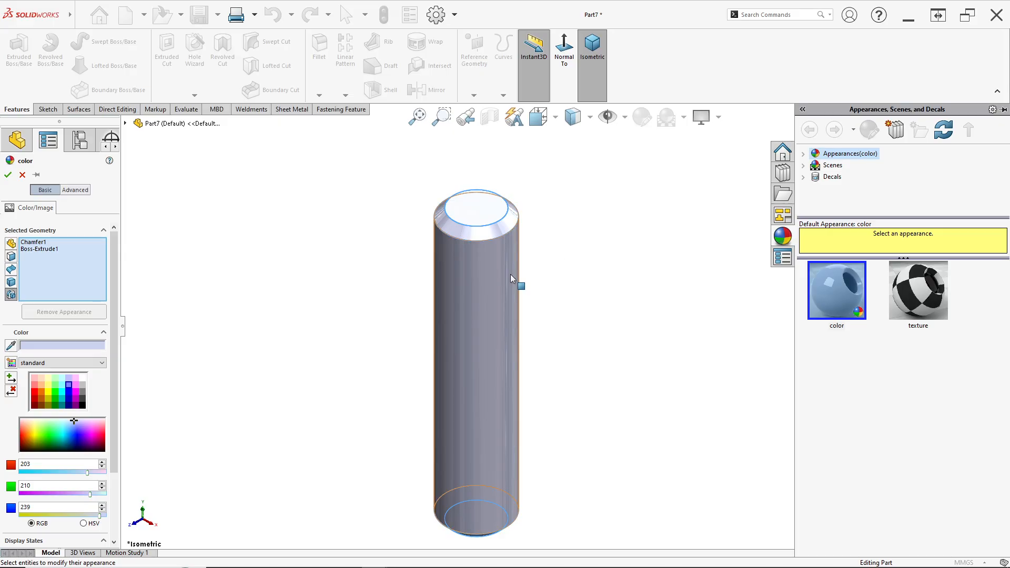
click(55, 386)
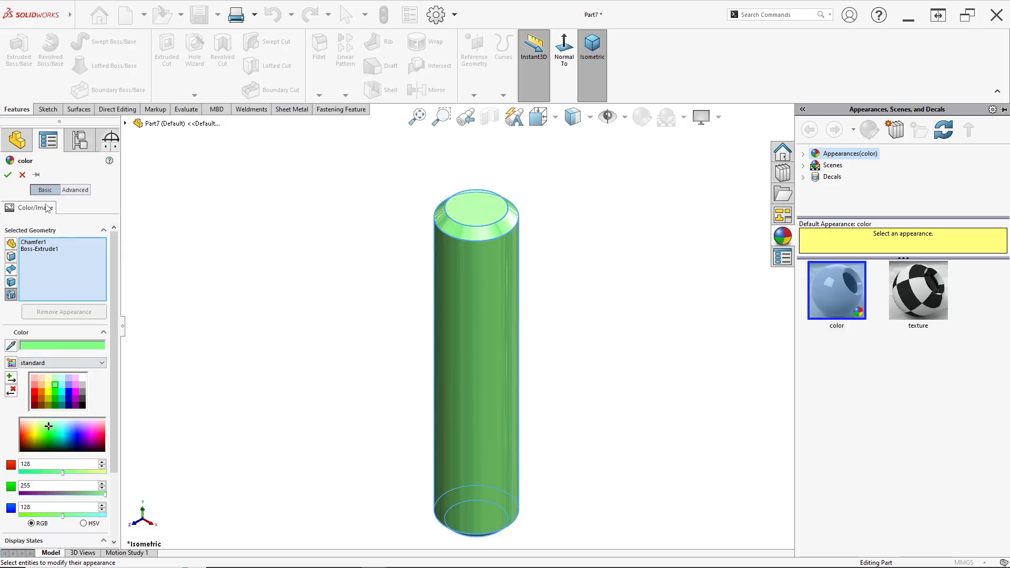
click(7, 176)
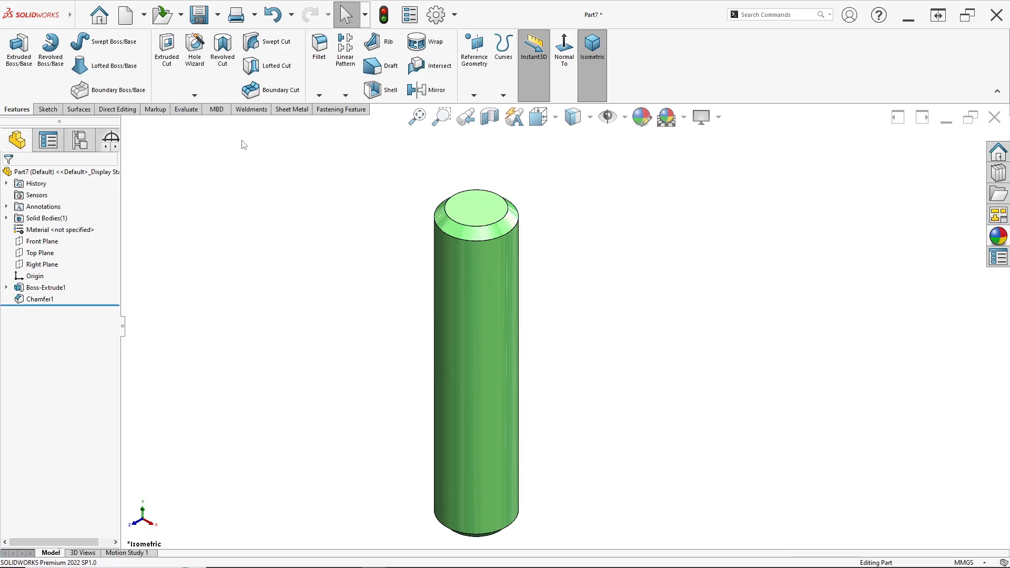
Step: Save the pin as a part file named "Part 2_EXC 30 DES" in the Downloads folder and fit it in view
click(217, 16)
click(220, 45)
click(463, 231)
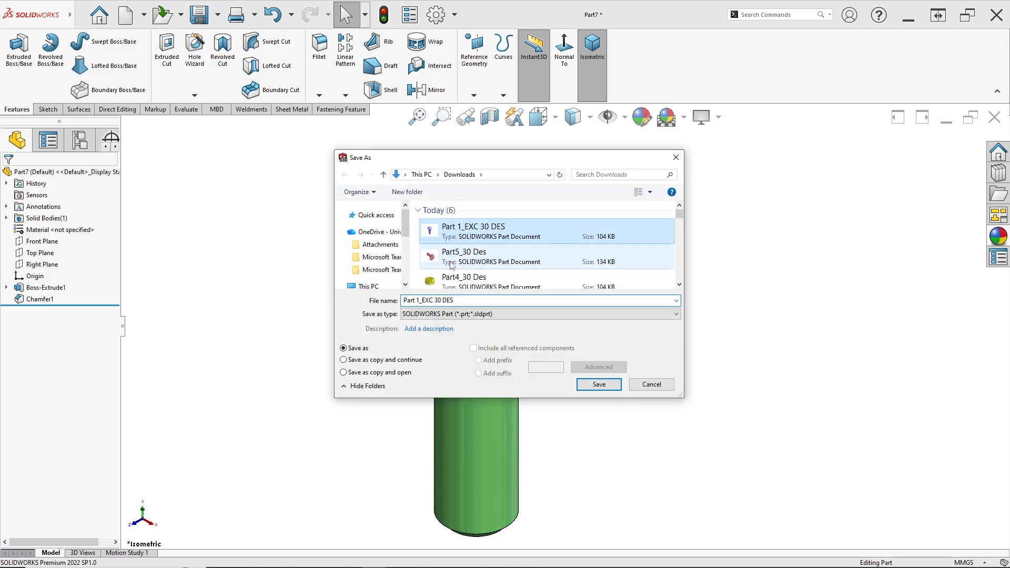
click(421, 300)
click(421, 300)
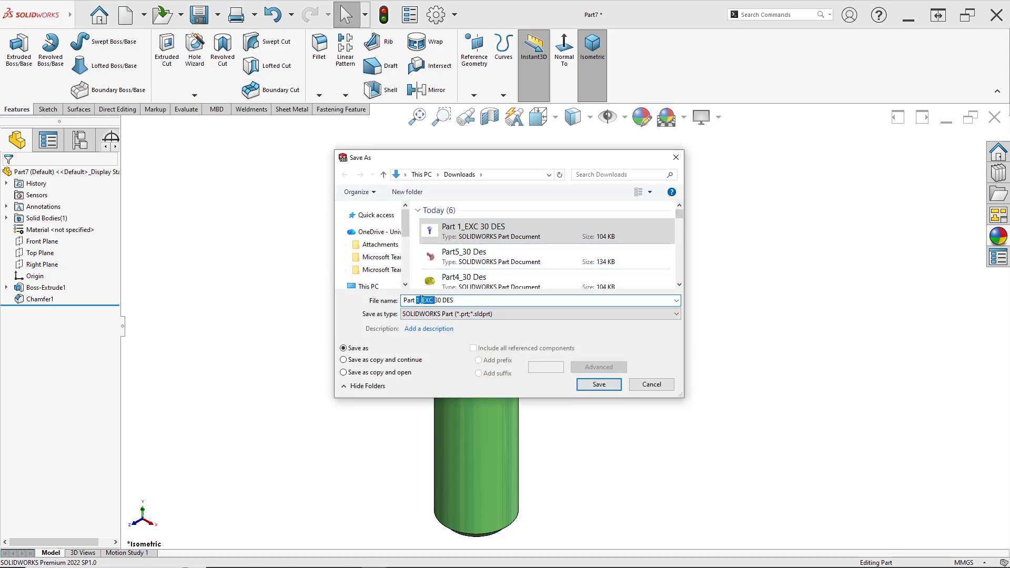
key(BackSpace)
text(2)
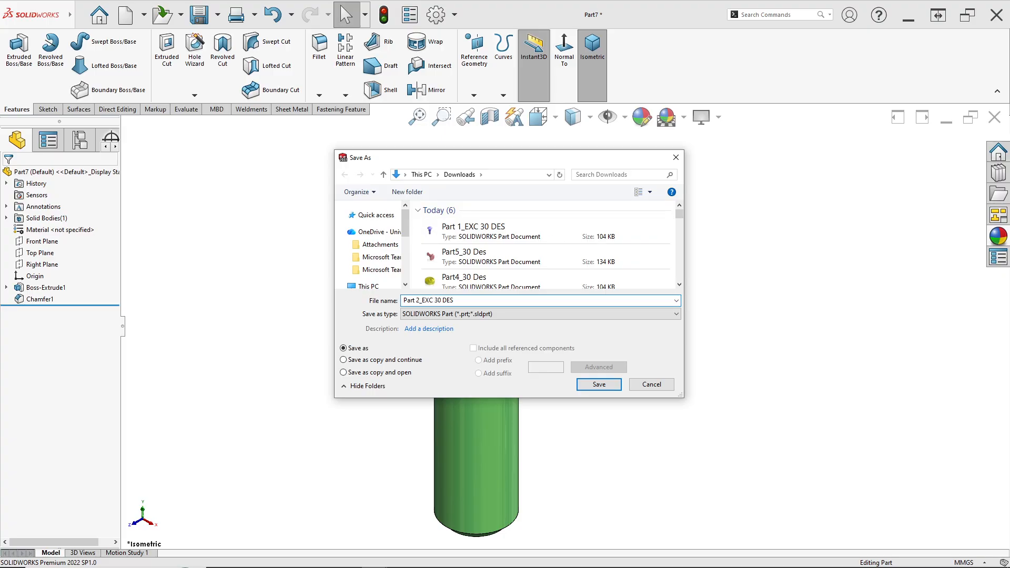
key(Return)
key(f)
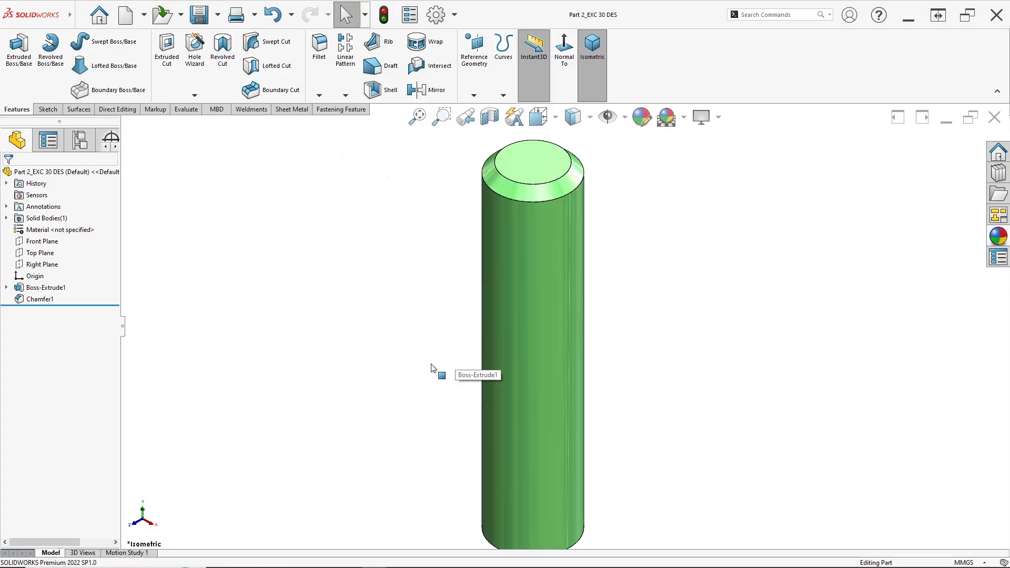
Step: Create a new part document with the Plain White scene and check part 3 in the reference drawing
click(124, 21)
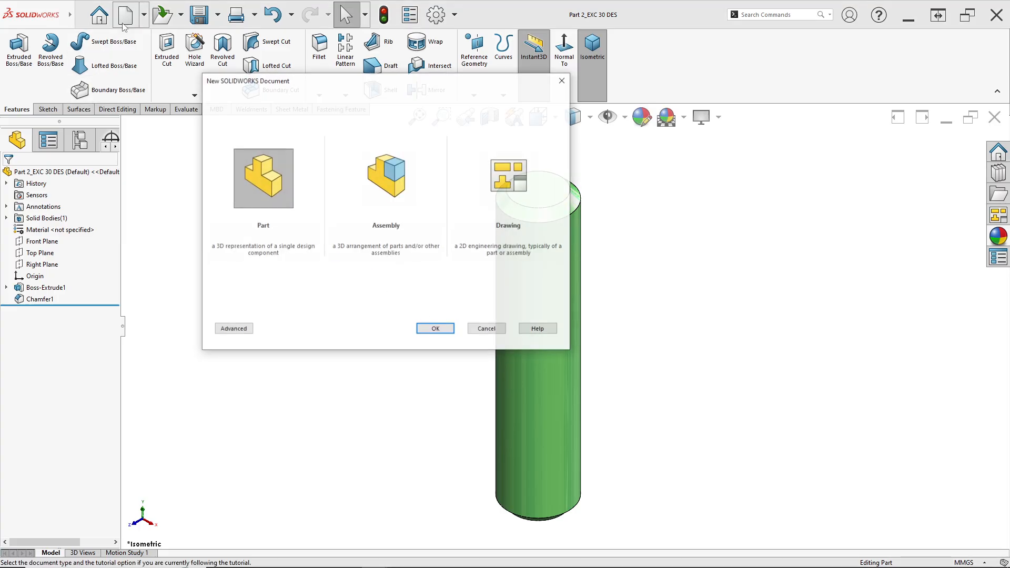
click(435, 328)
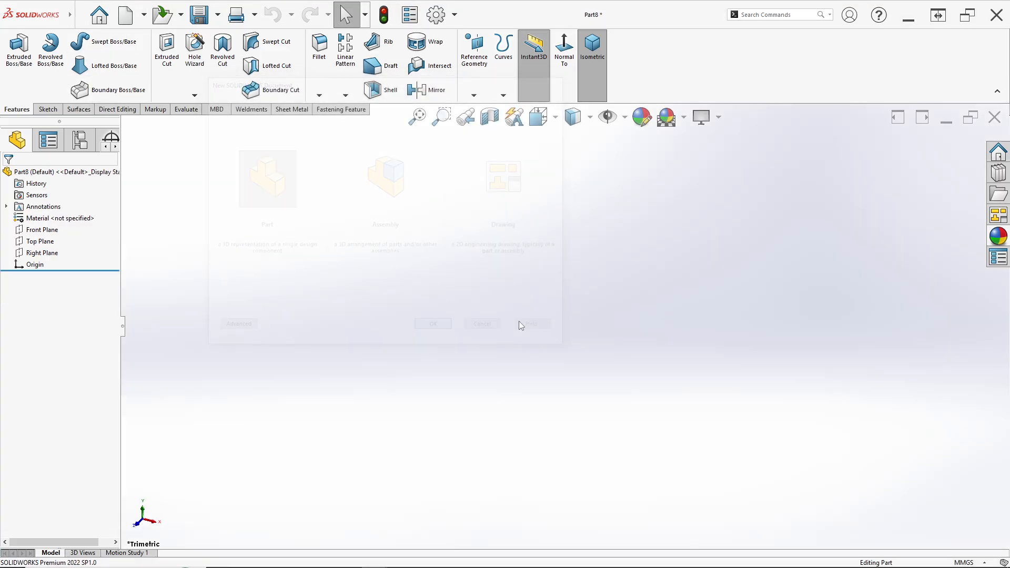
click(683, 117)
click(690, 147)
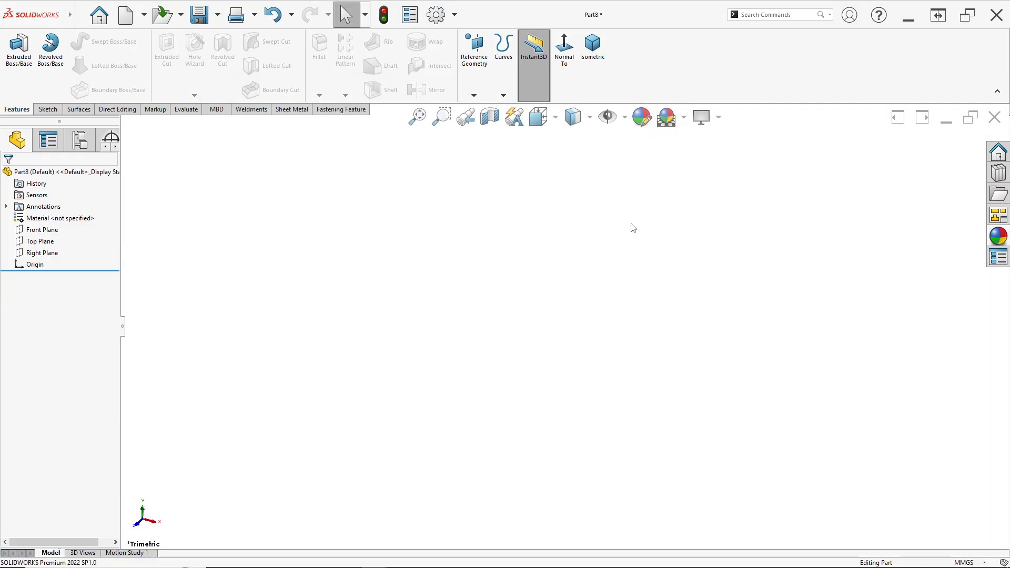
key(alt+Tab)
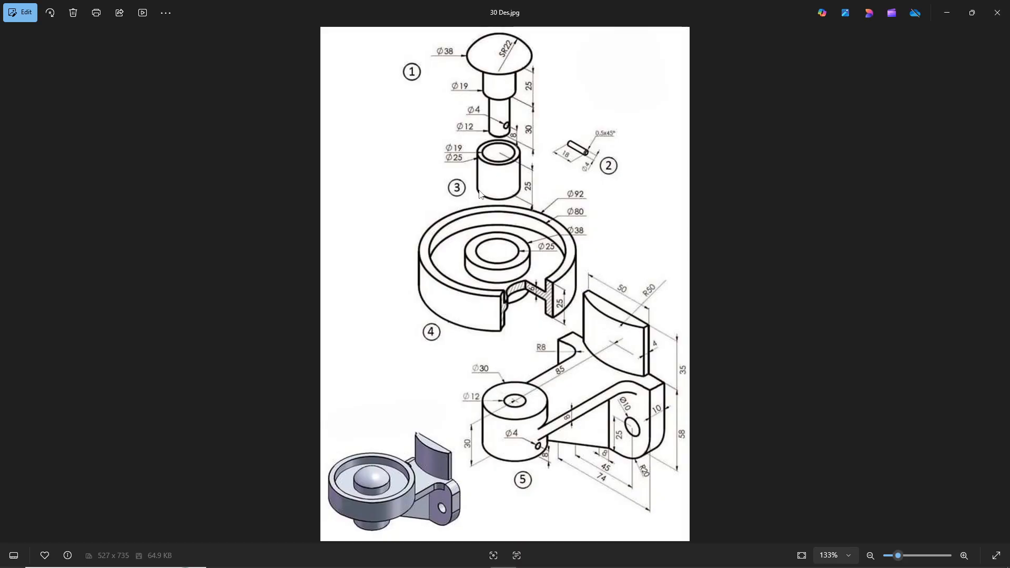
key(alt+Tab)
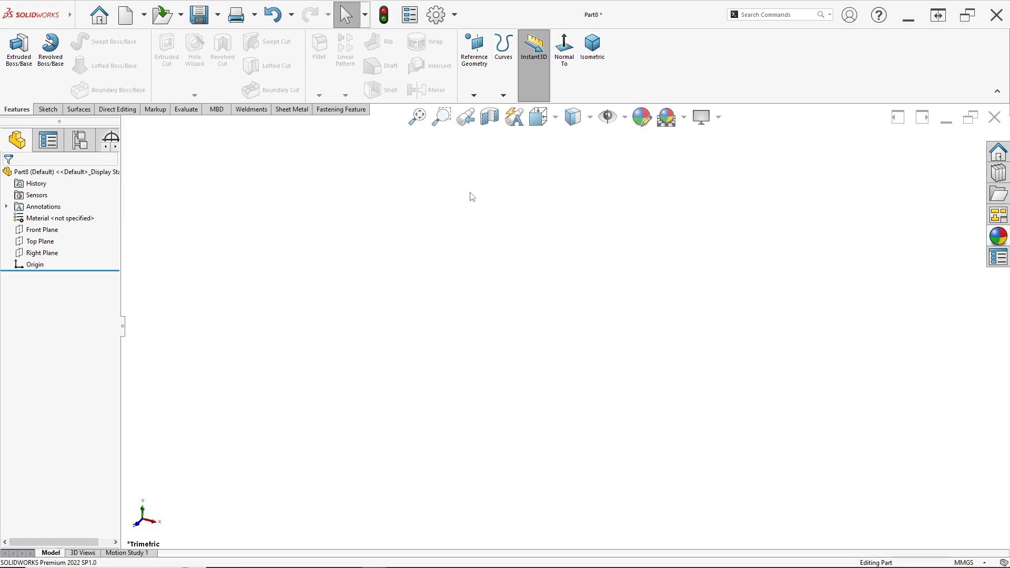
Step: Sketch two concentric circles centered on the origin of the Top Plane, about 60 mm and 91 mm in diameter
right_click(33, 241)
click(41, 226)
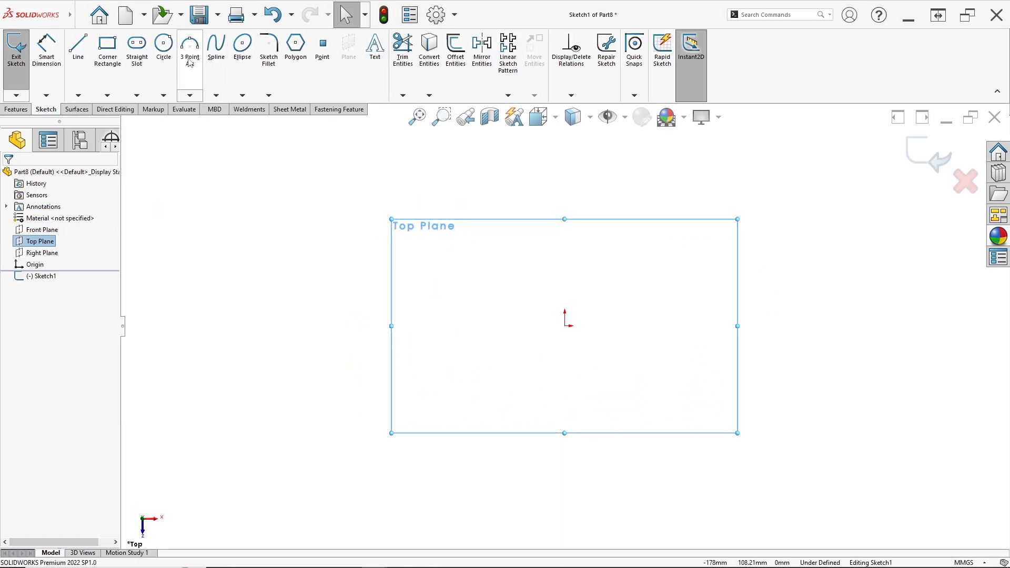
click(164, 44)
click(565, 326)
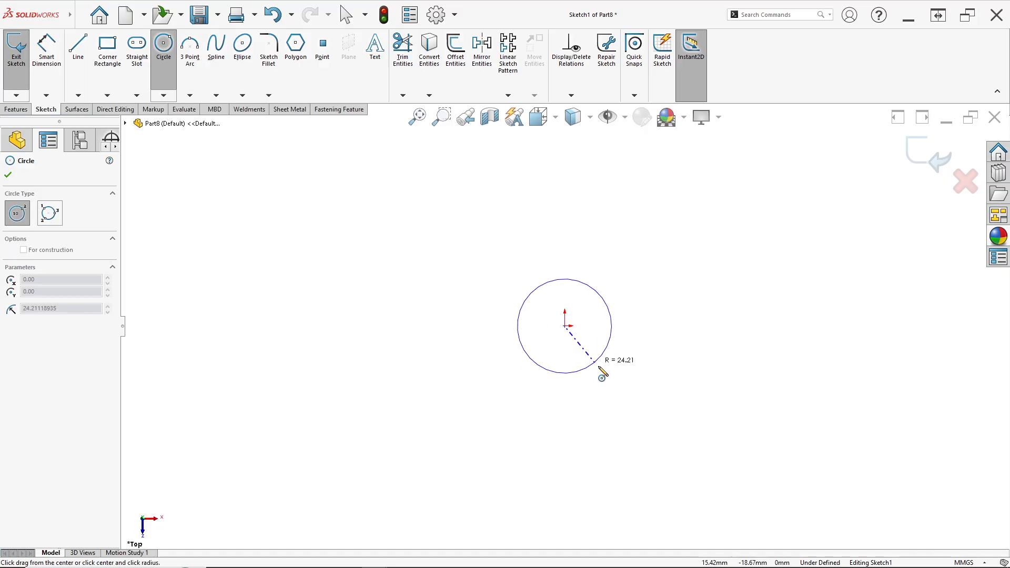
click(600, 372)
click(564, 327)
click(602, 406)
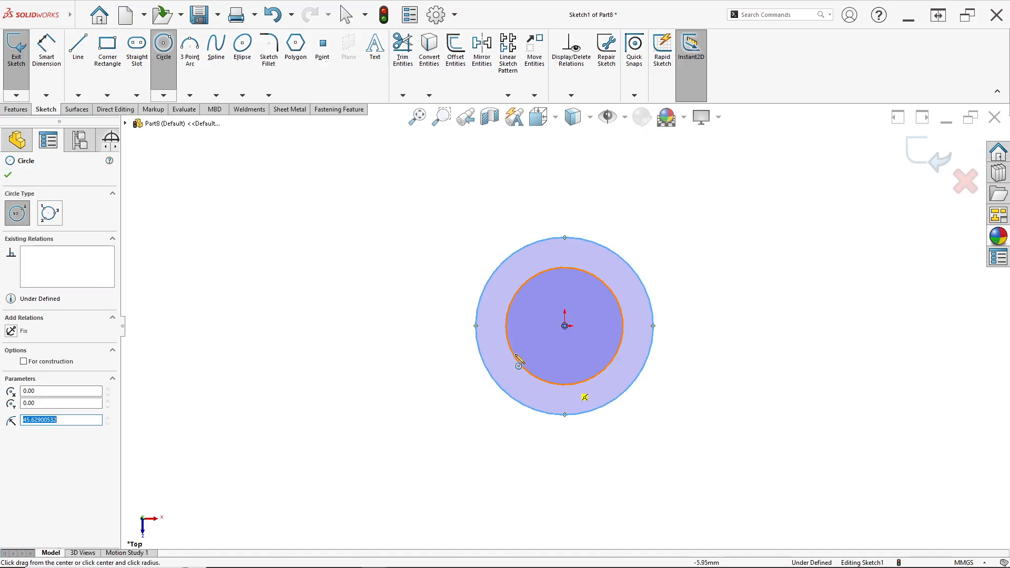
Step: Check part 3 in the reference drawing and dimension the inner circle to 19 mm and the outer circle to 25 mm diameter
click(46, 61)
key(alt+Tab)
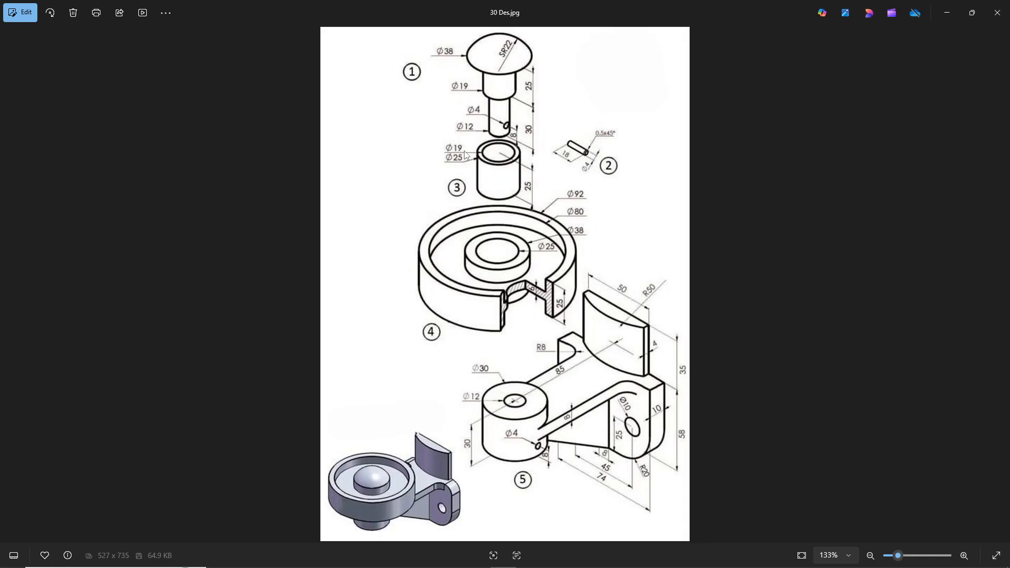
key(alt+Tab)
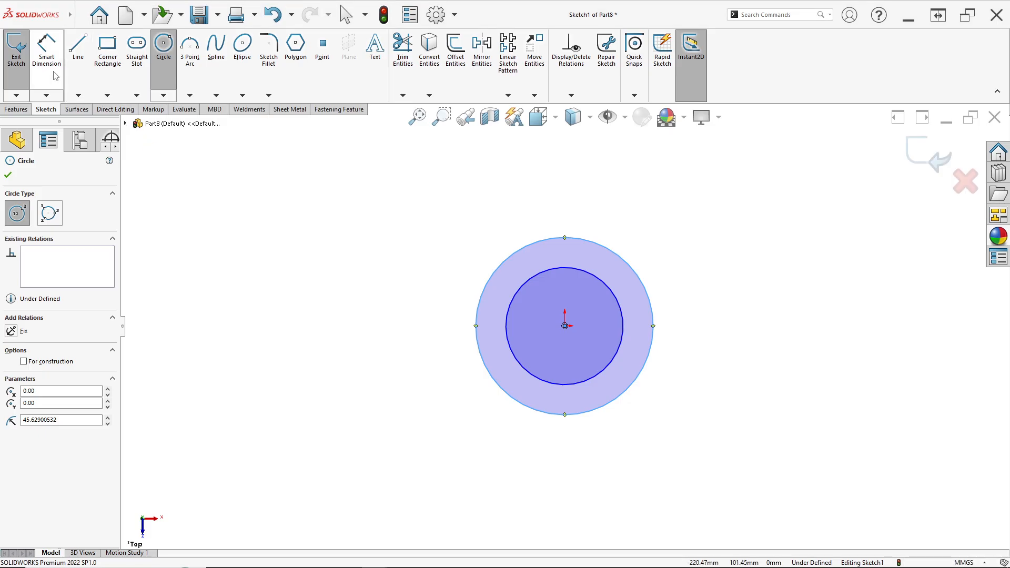
click(612, 372)
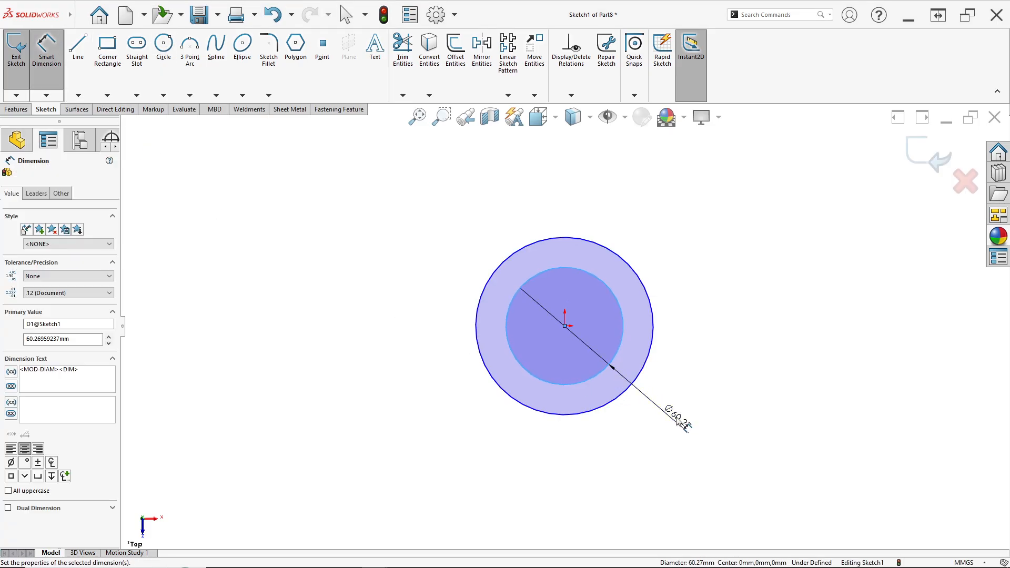
click(678, 420)
text(19)
key(Return)
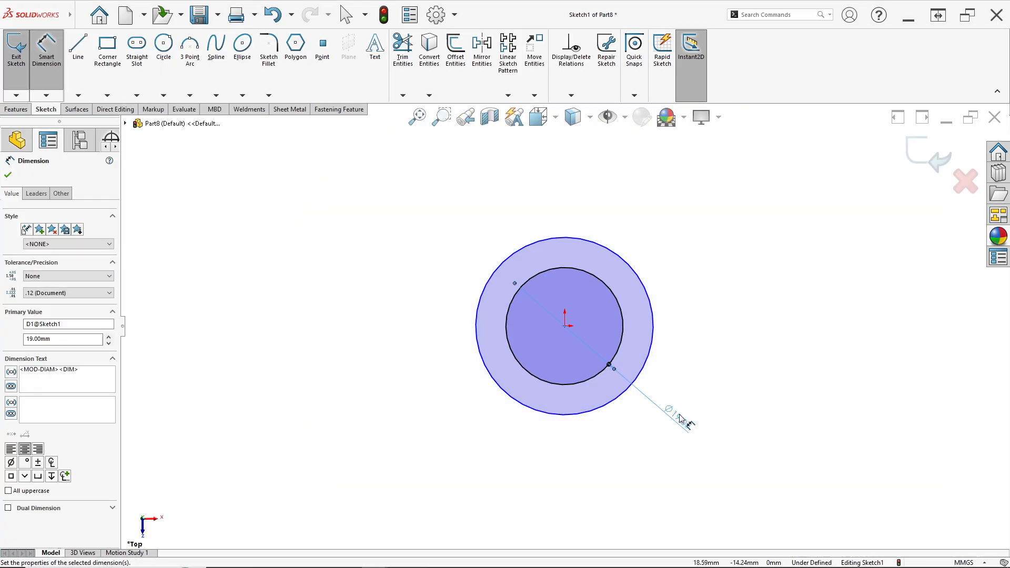
click(596, 410)
click(573, 446)
text(2655)
key(Return)
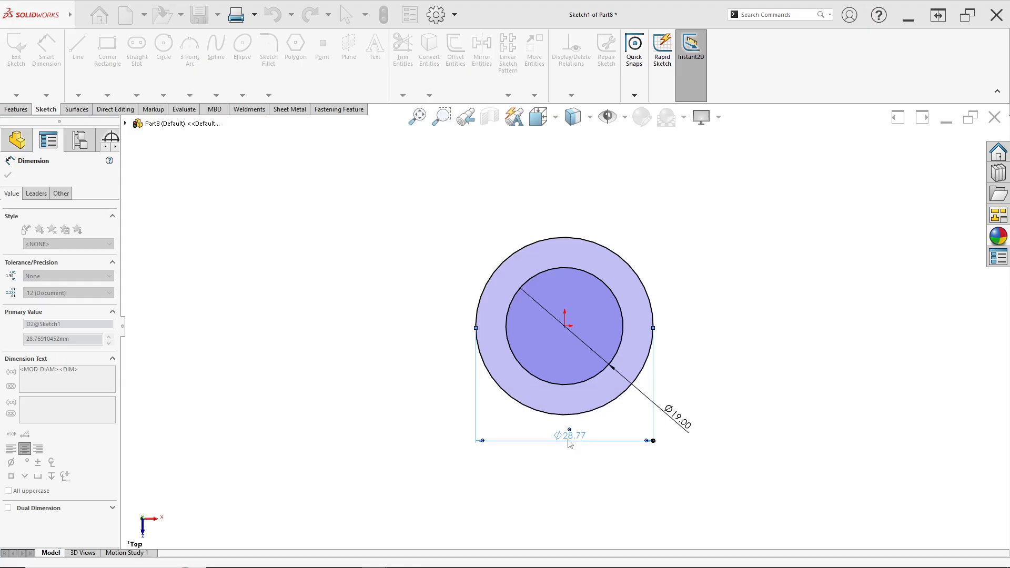
Step: Check the sleeve height in the reference drawing and extrude the ring profile to a blind depth of 25 mm
click(16, 109)
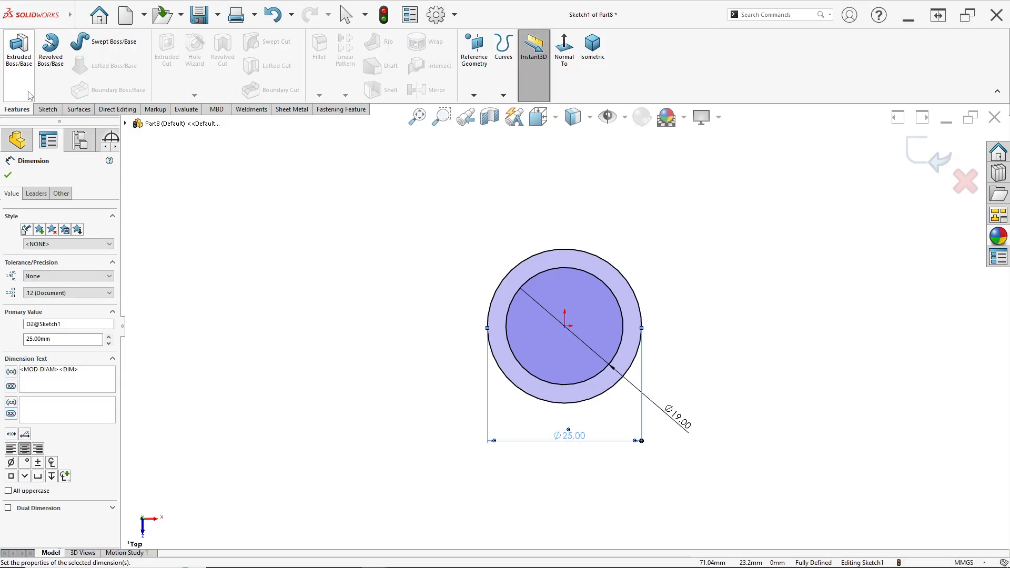
click(19, 47)
key(alt+Tab)
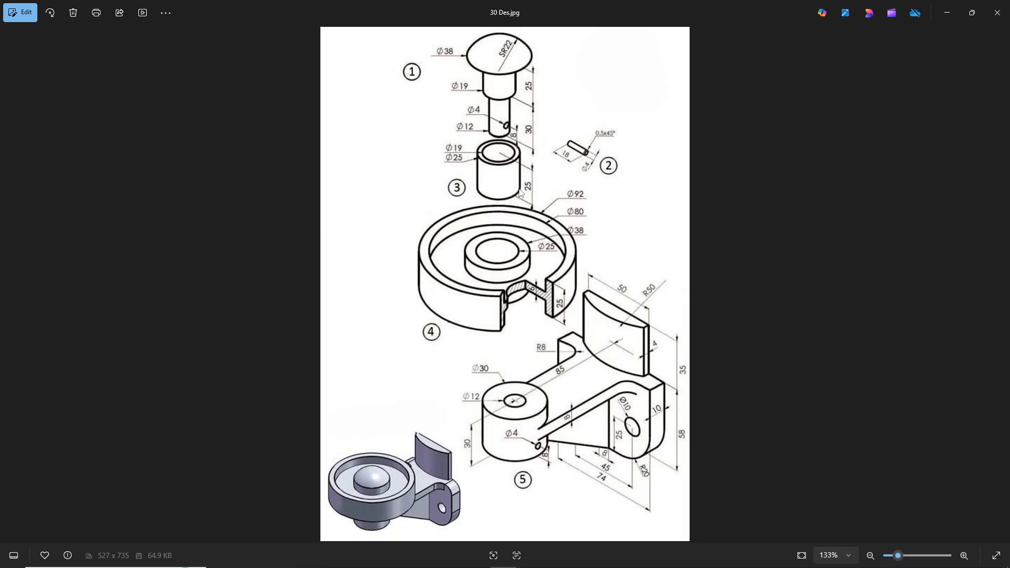
key(alt+Tab)
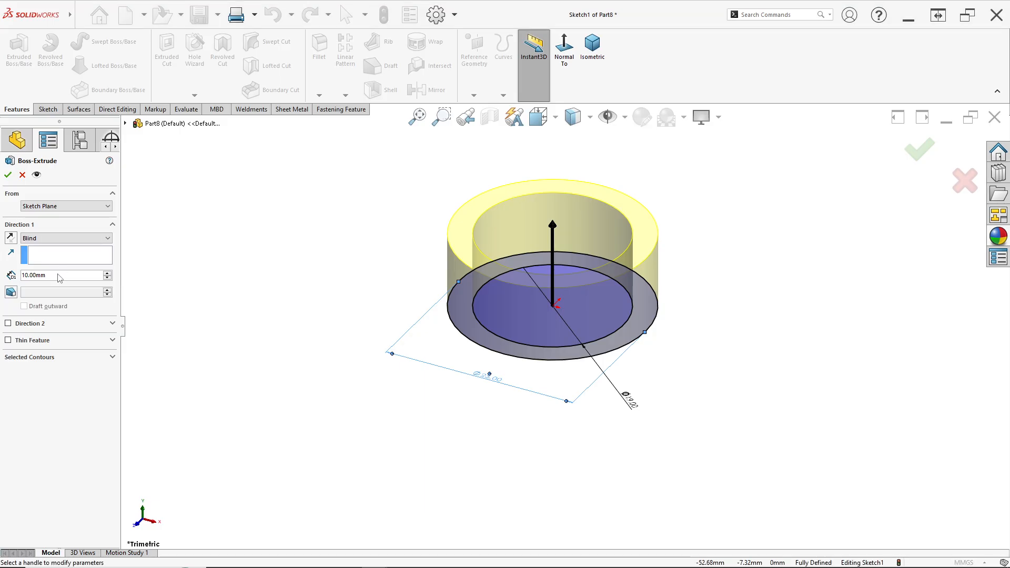
text(25)
key(Return)
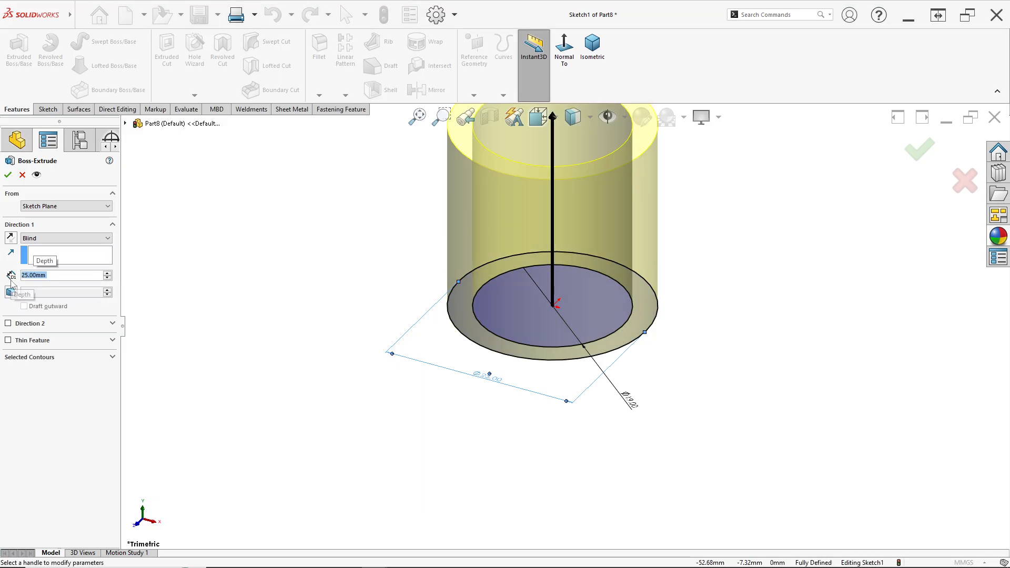
click(8, 175)
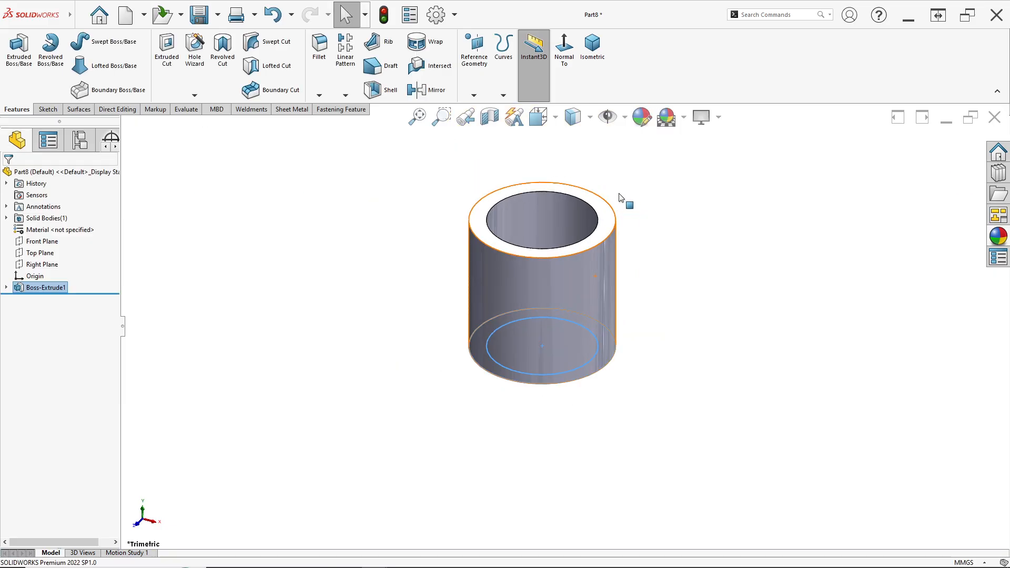
Step: Apply a cyan color (RGB 0, 255, 255) to the sleeve's extrude feature
double_click(59, 289)
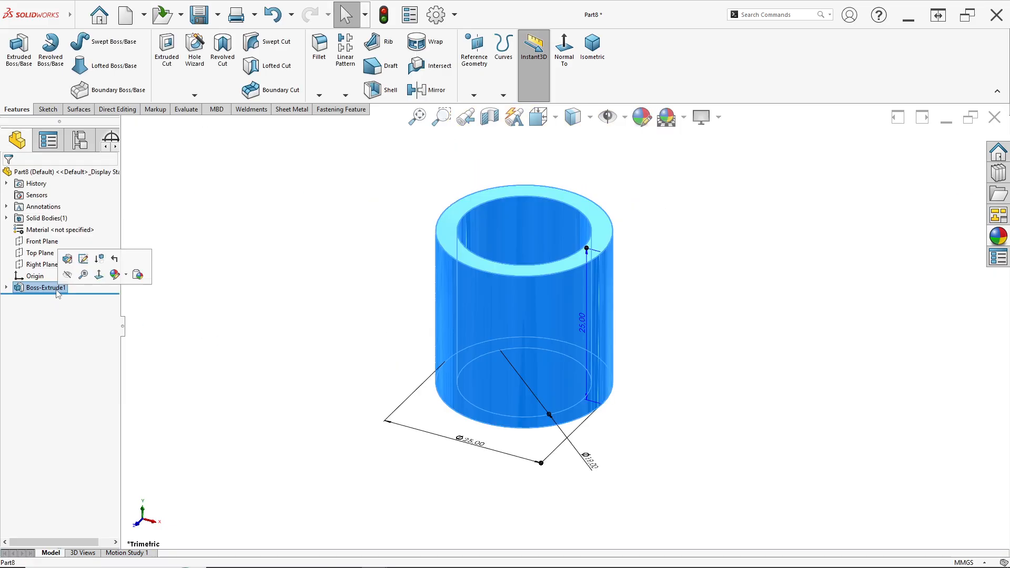
click(641, 120)
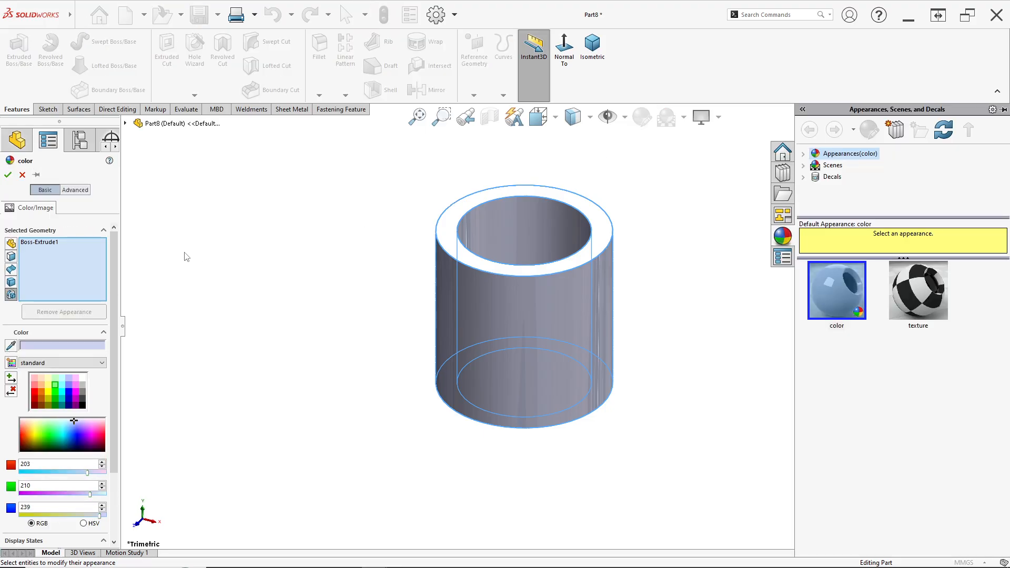
click(62, 388)
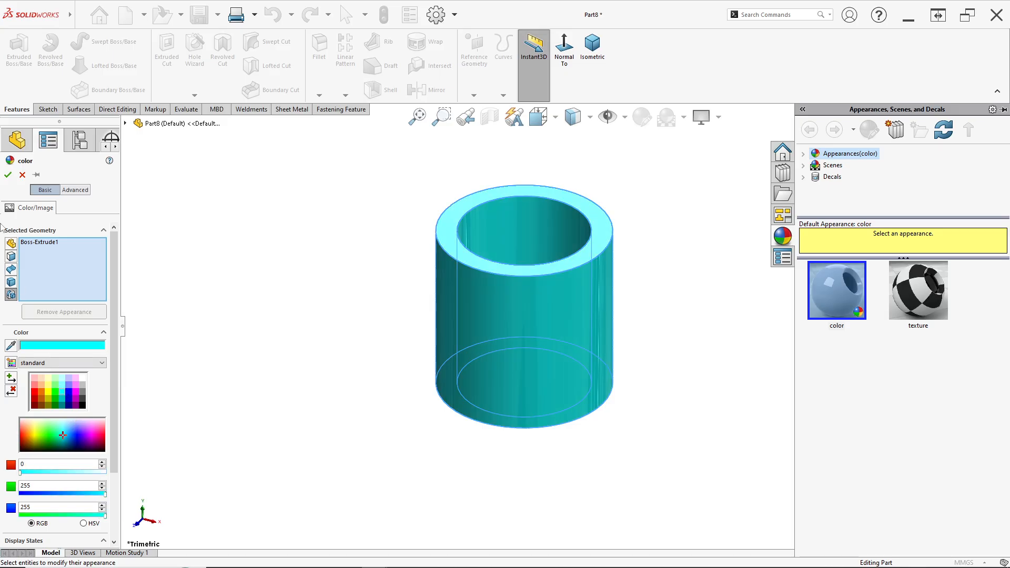
click(8, 175)
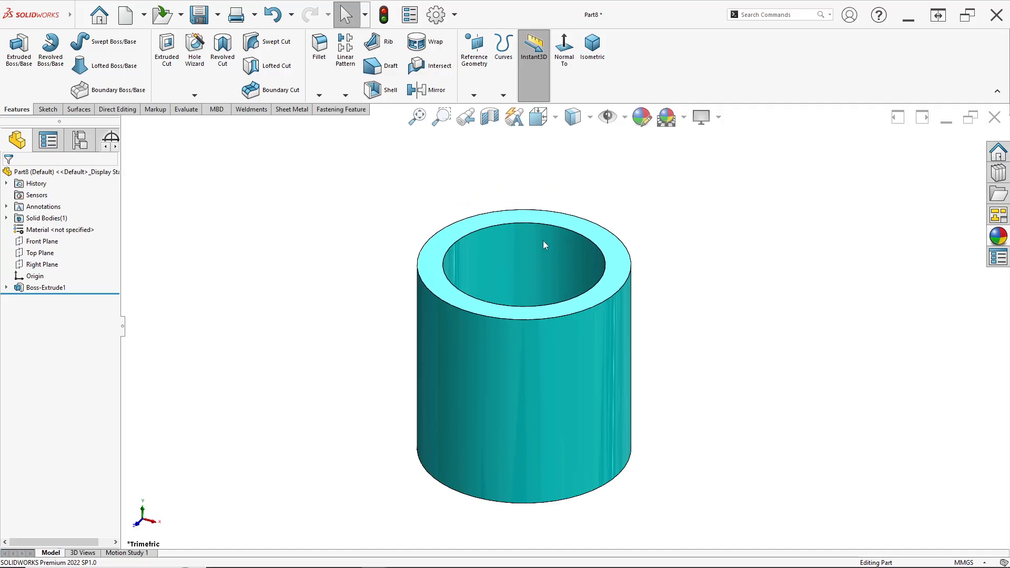
Step: Save the sleeve as a part file named "Part 3_EXC 30 DES" in the Downloads folder
click(144, 16)
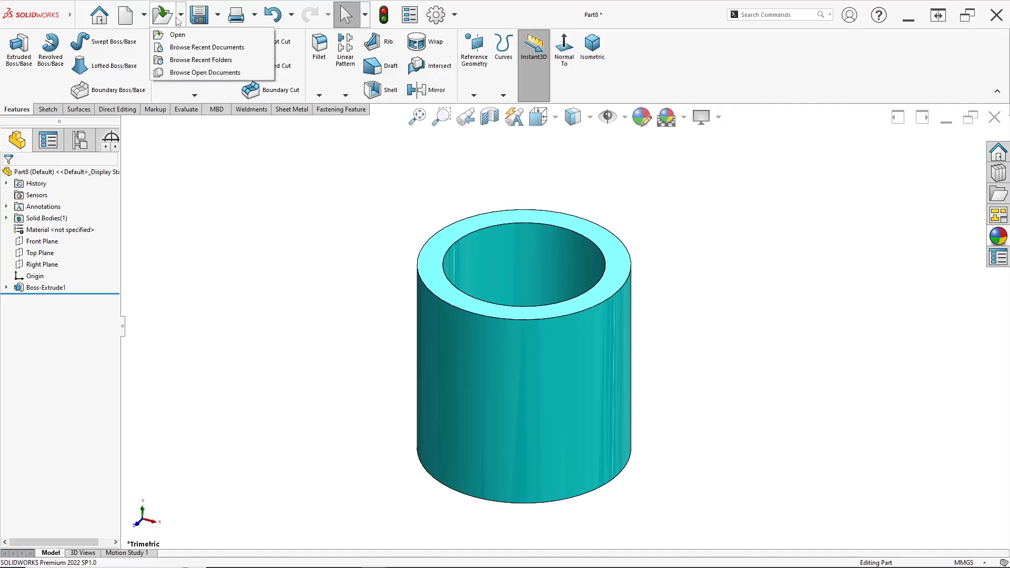
mouse_move(216, 16)
click(222, 47)
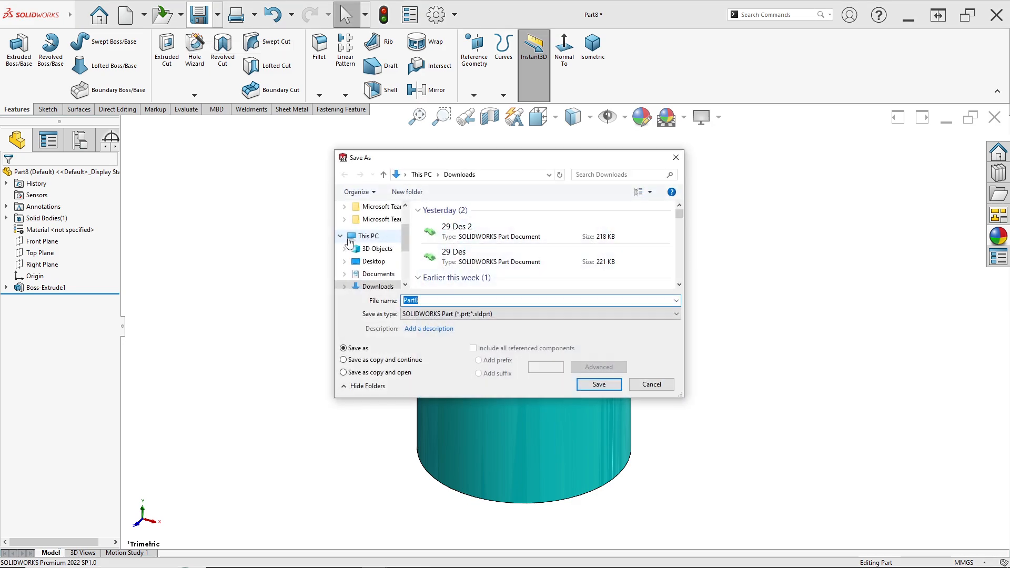
click(474, 230)
click(420, 302)
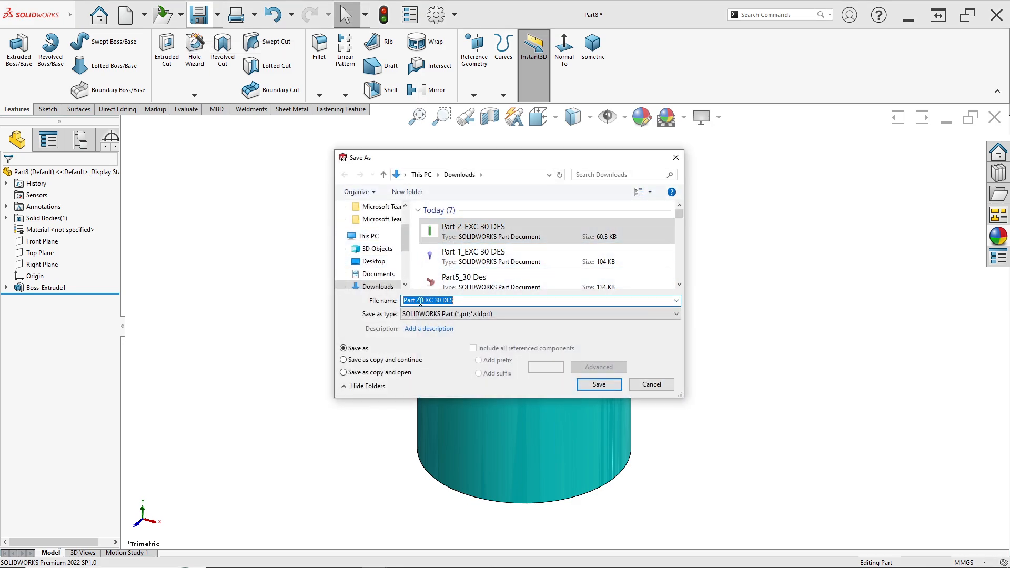
text(3)
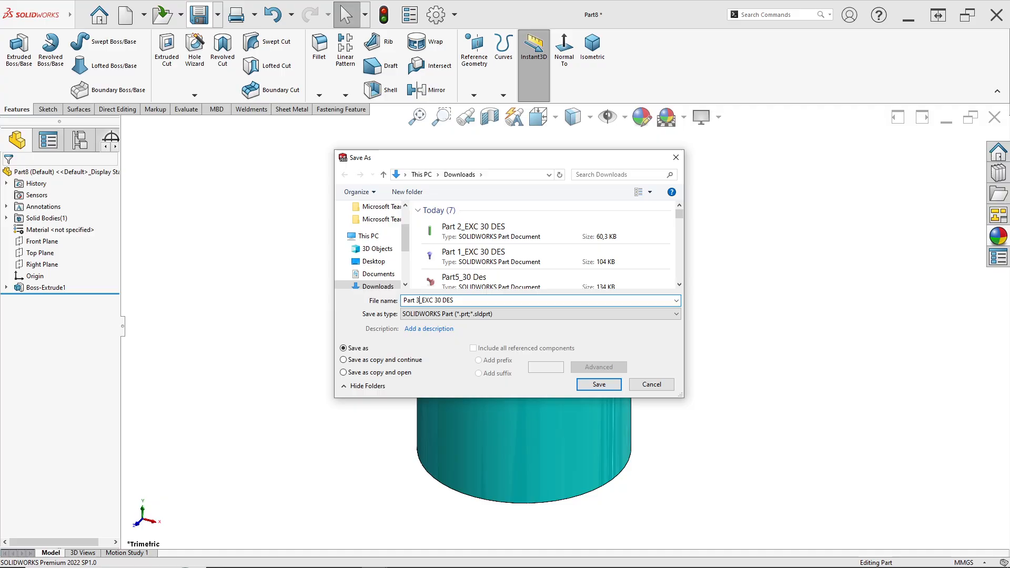
key(Return)
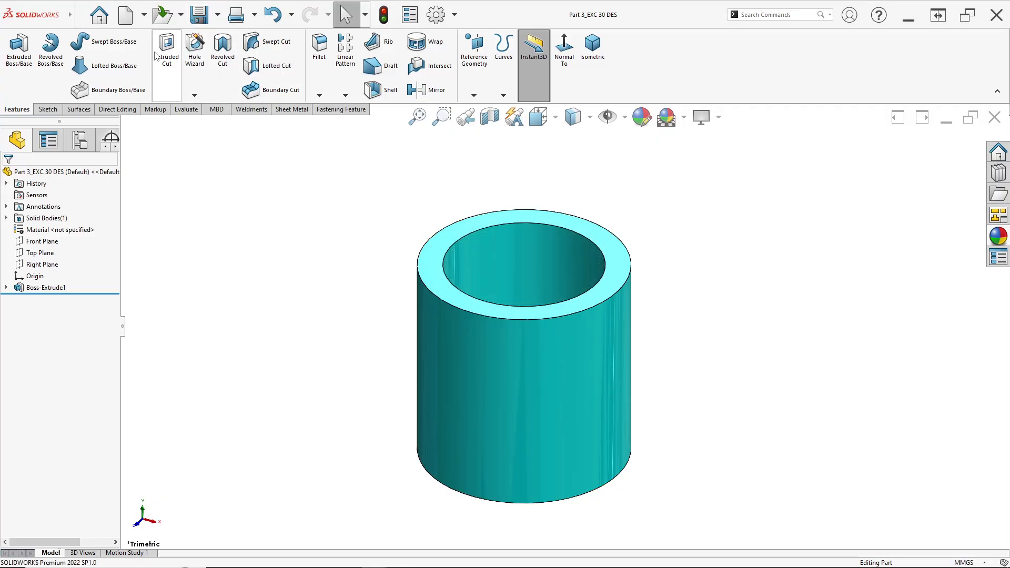
Step: Create a new part document with the Plain White scene and check part 4 in the reference drawing
click(125, 14)
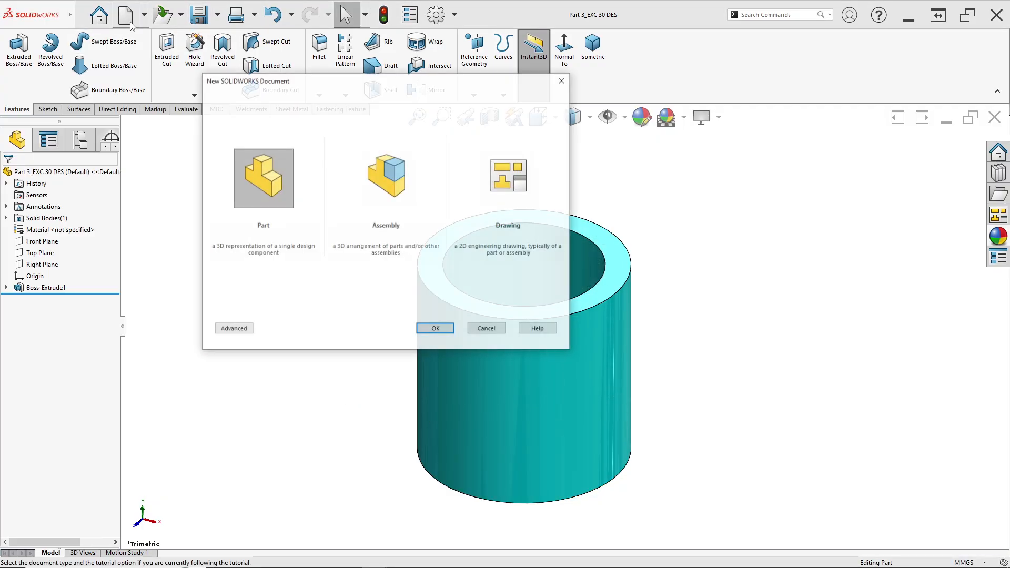
click(433, 329)
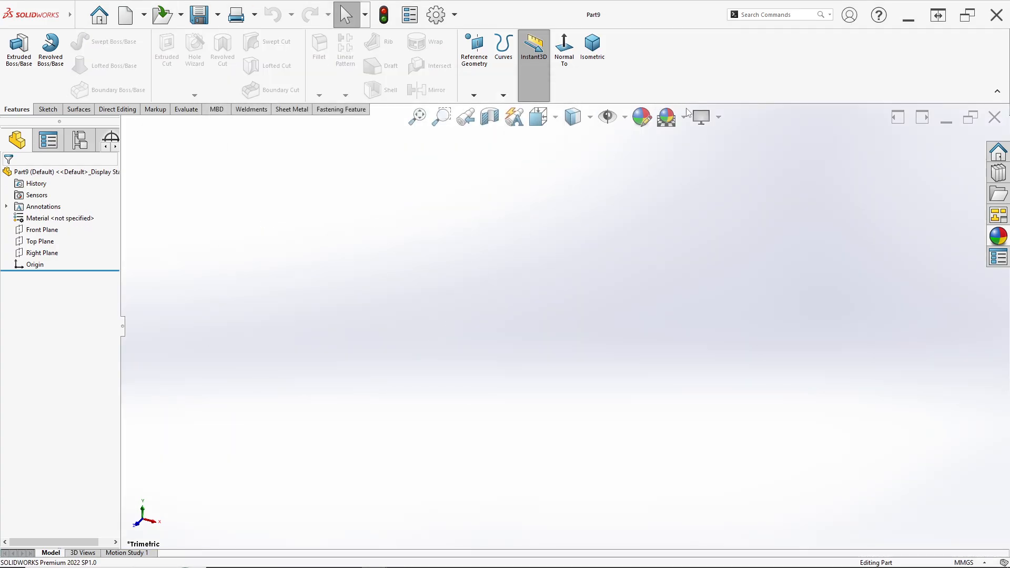
click(684, 118)
click(689, 149)
key(alt+Tab)
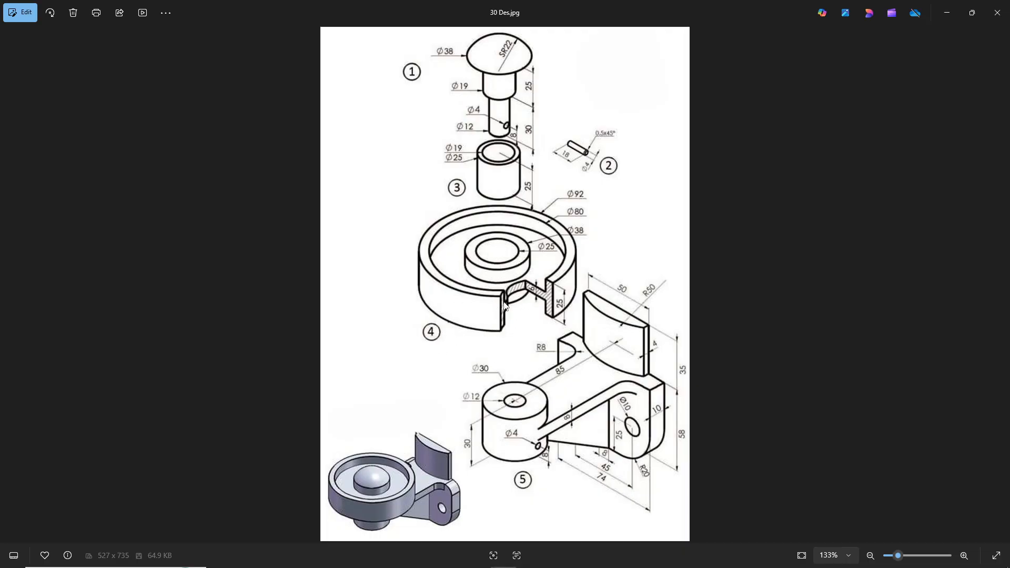
key(alt+Tab)
Step: Sketch two centerlines from the origin on the Front Plane, one vertical about 80 mm and one horizontal to the right about 107 mm
right_click(48, 232)
click(56, 217)
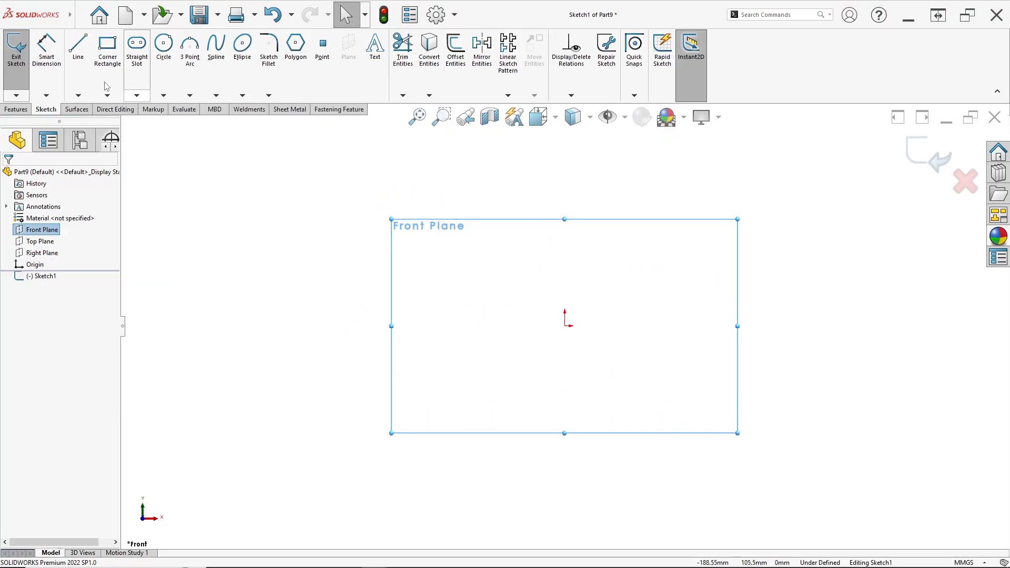
click(78, 96)
click(110, 122)
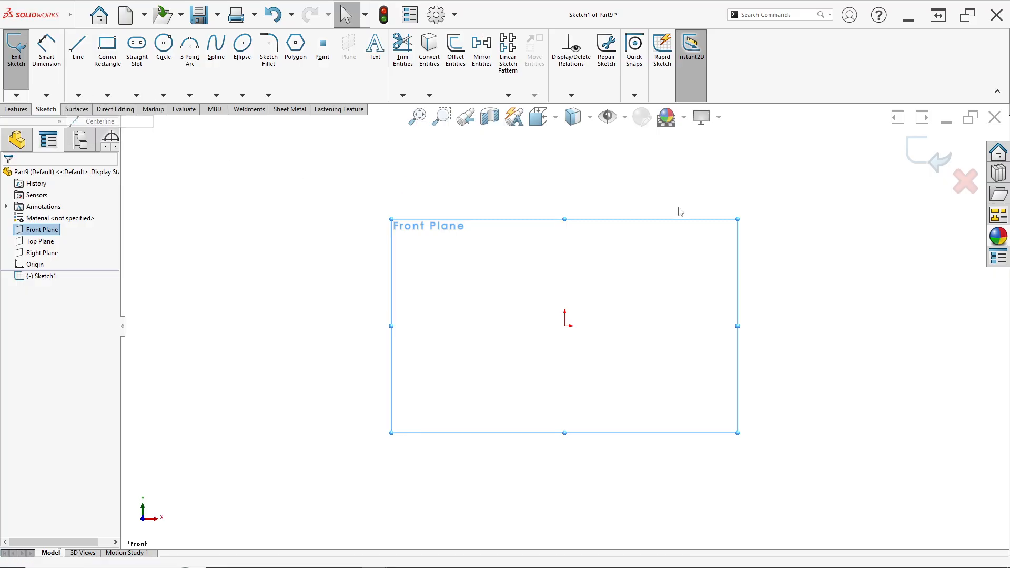
click(565, 171)
click(565, 326)
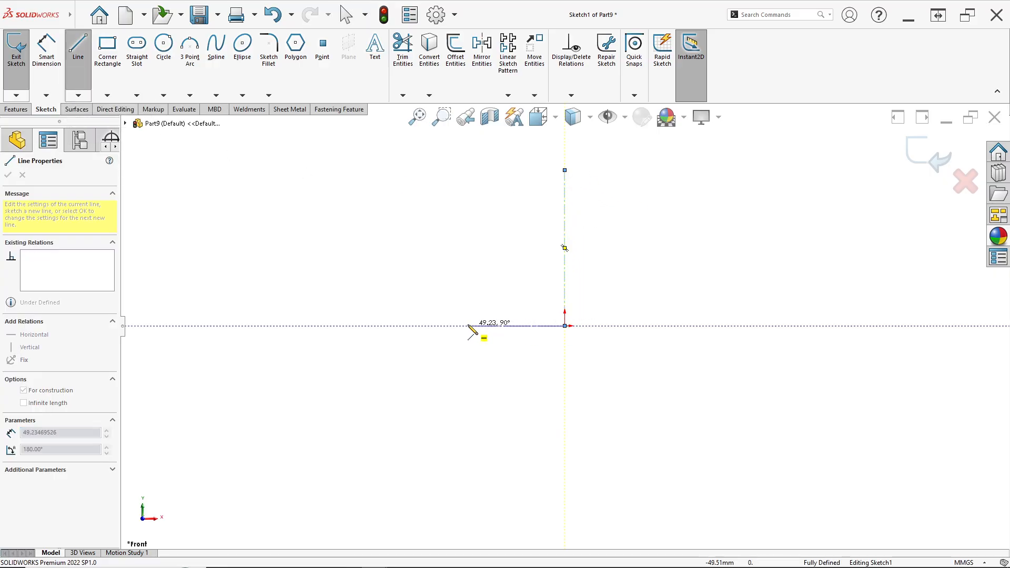
click(778, 327)
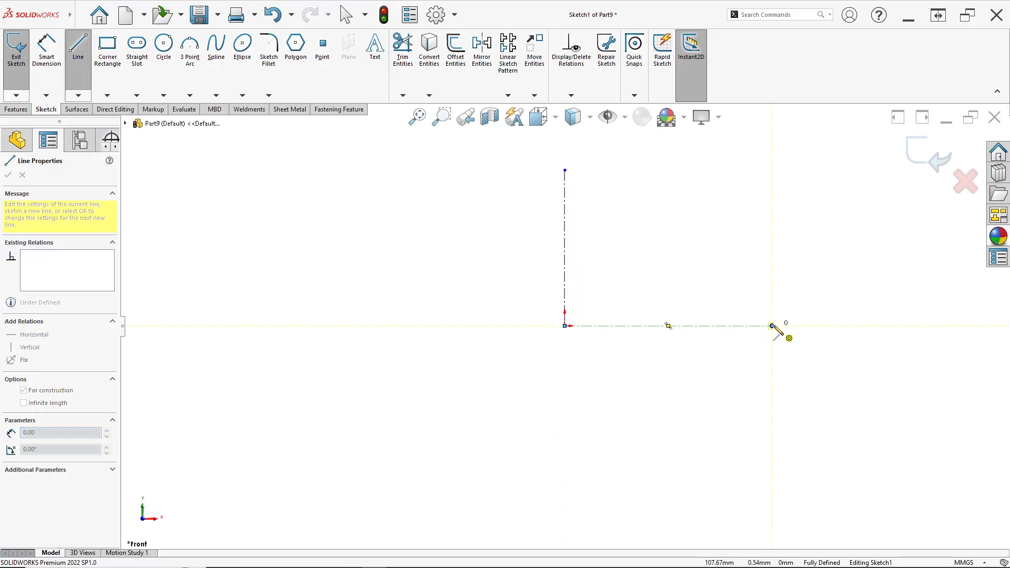
key(Escape)
Step: Check part 4's outer diameter in the drawing and dimension the horizontal centerline's free end about the vertical centerline as a 92 mm diameter
scroll(668, 278, down, 2)
key(alt+Tab)
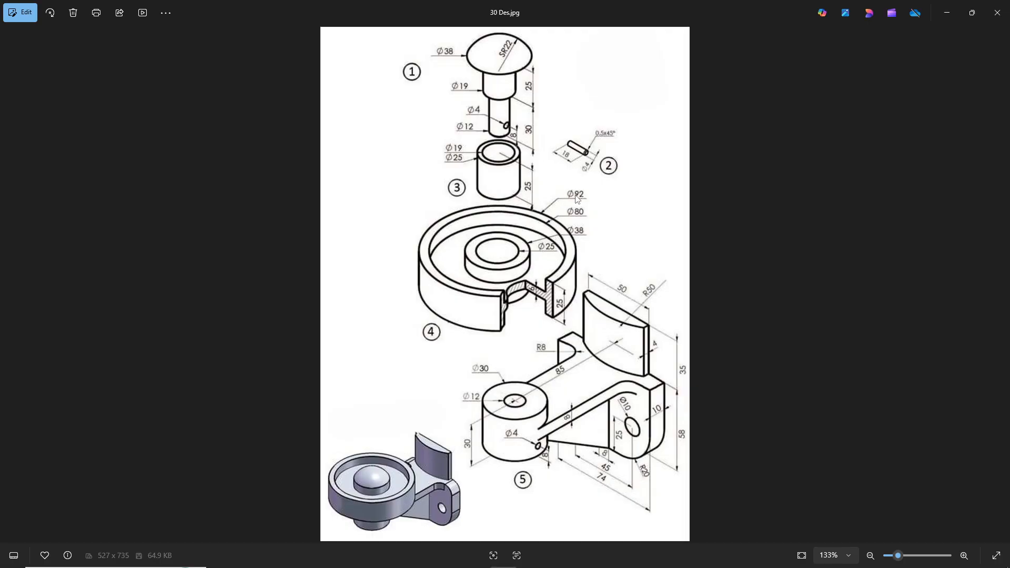
key(alt+Tab)
key(d)
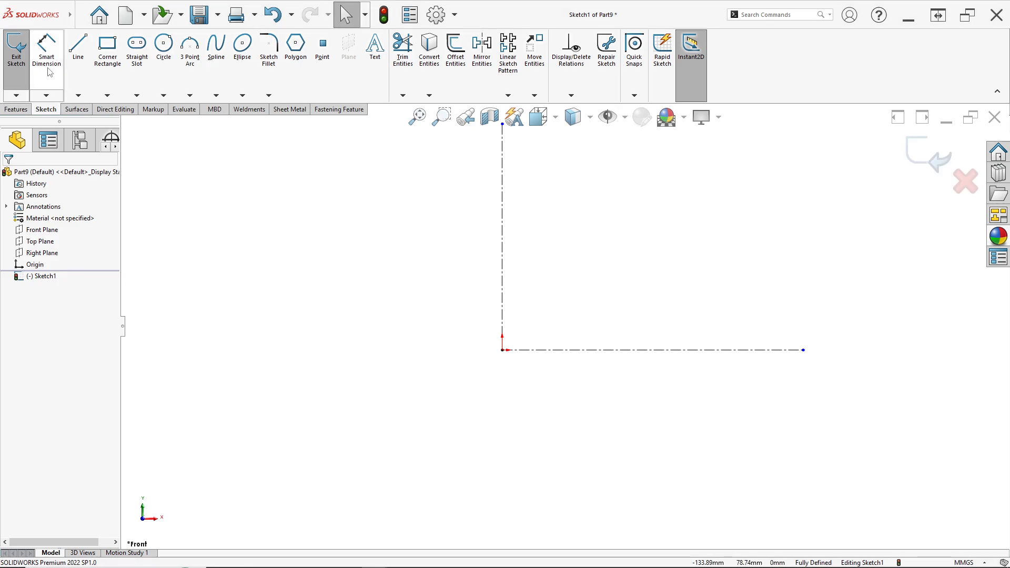
click(804, 350)
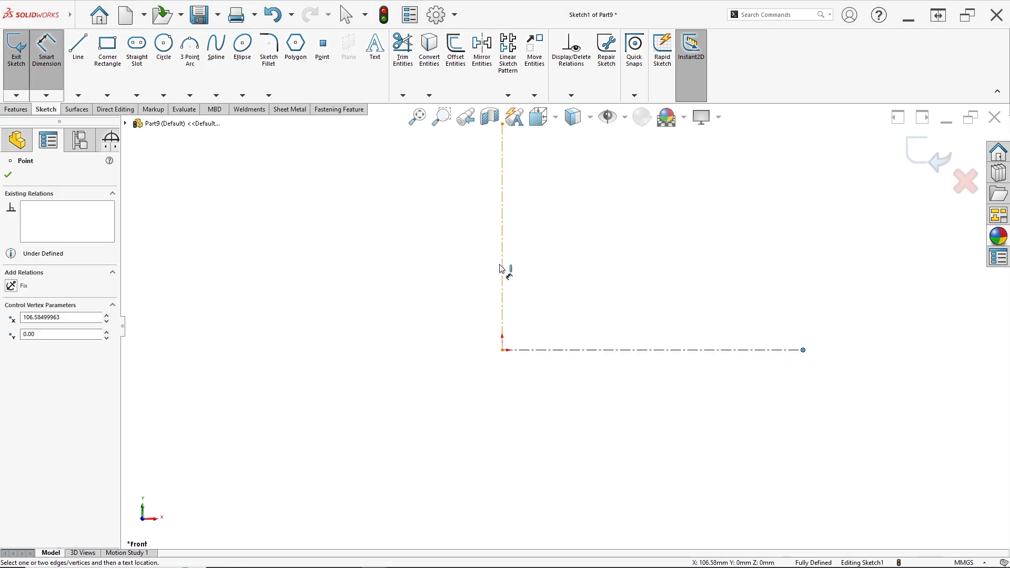
click(502, 268)
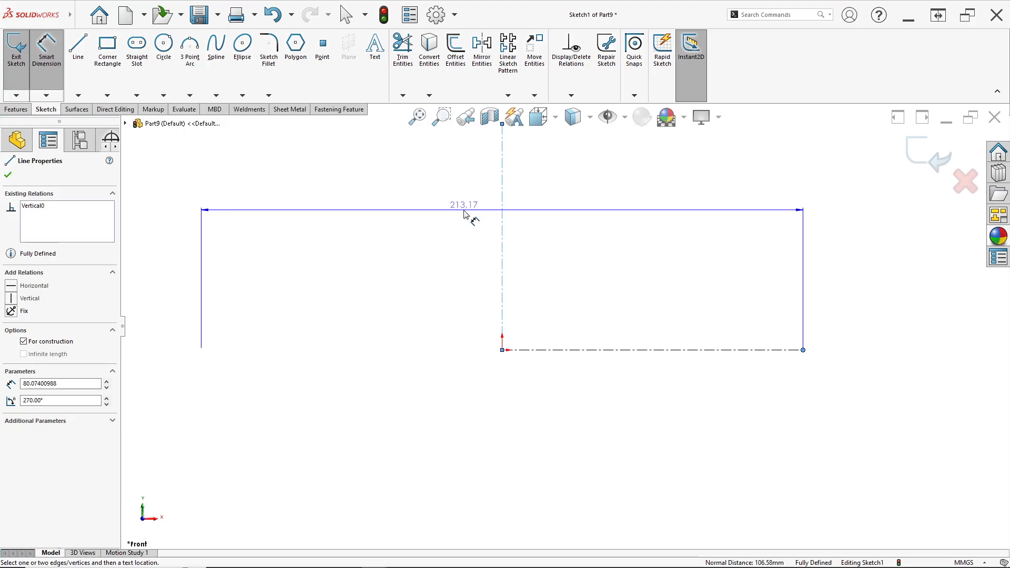
click(453, 212)
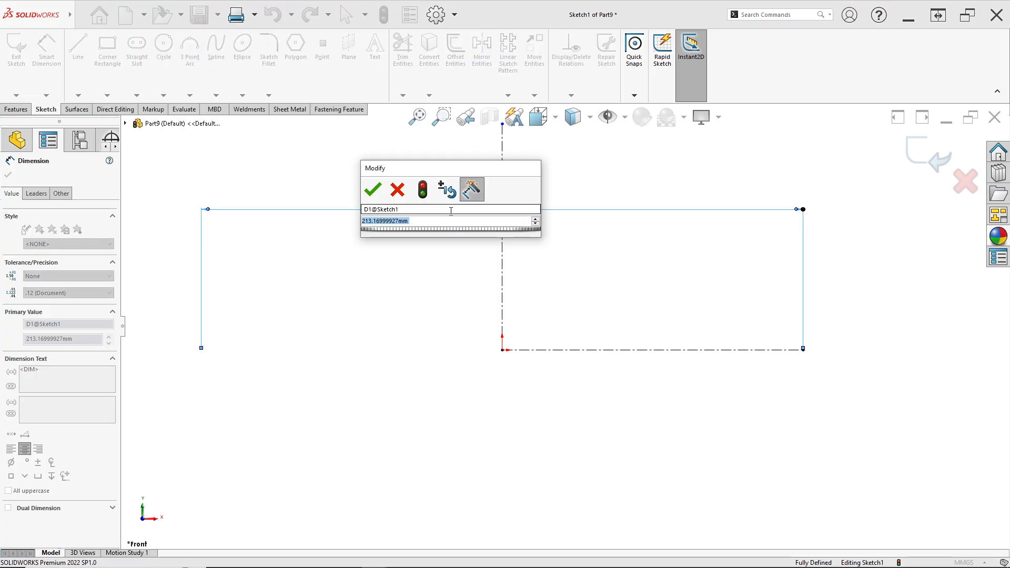
text(92)
key(Return)
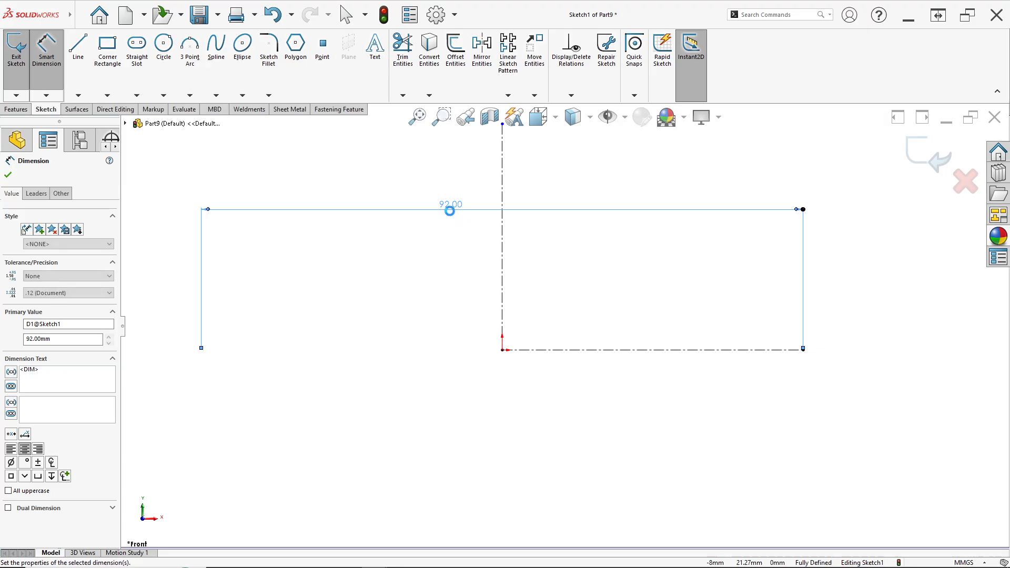
Step: Sketch an open seven-line stepped profile from the horizontal centerline's free end back to that centerline, about 9.6 mm high with a recess in the middle
click(78, 47)
click(803, 349)
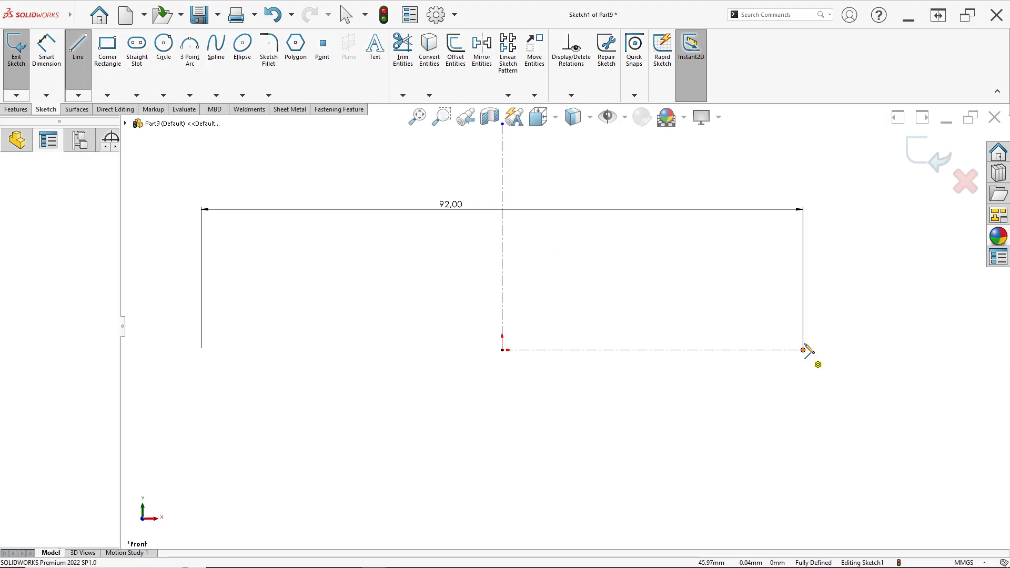
click(803, 287)
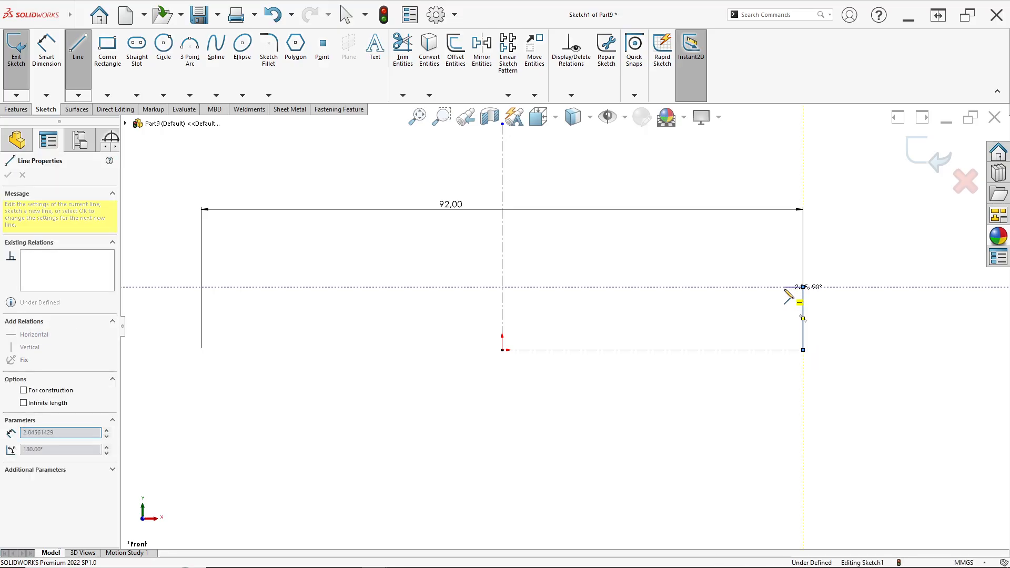
click(756, 327)
click(643, 327)
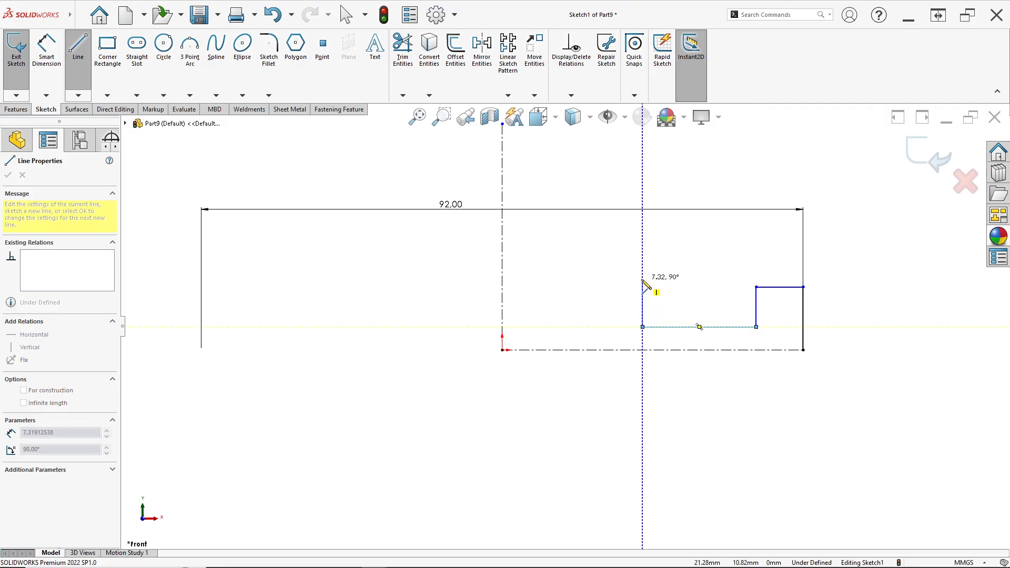
click(642, 287)
click(598, 287)
click(597, 350)
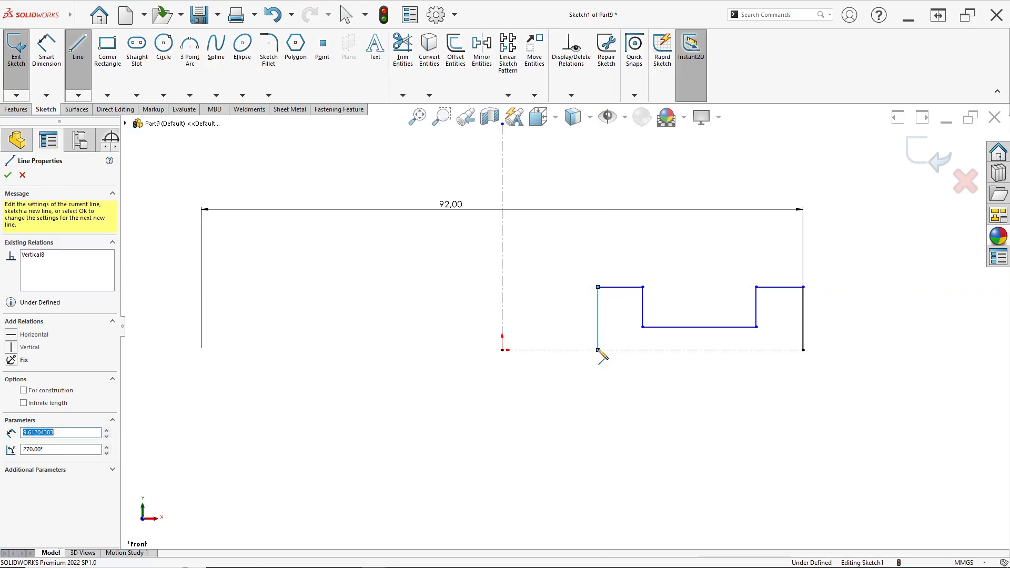
key(Escape)
Step: Add horizontal relations between the recess's two upper corner points and to the profile's two upper horizontal lines
scroll(638, 301, down, 2)
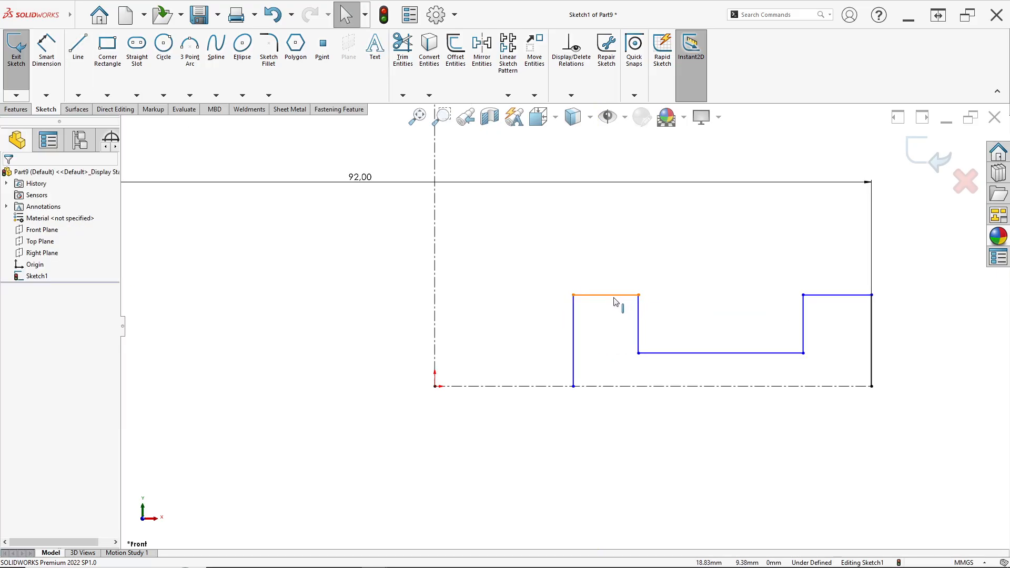
click(639, 296)
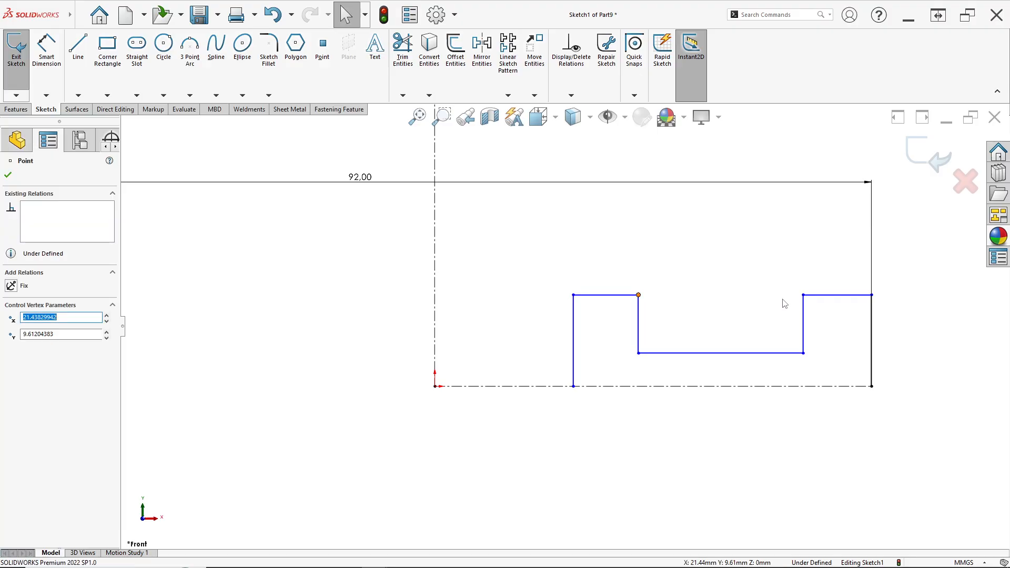
ctrl+click(804, 296)
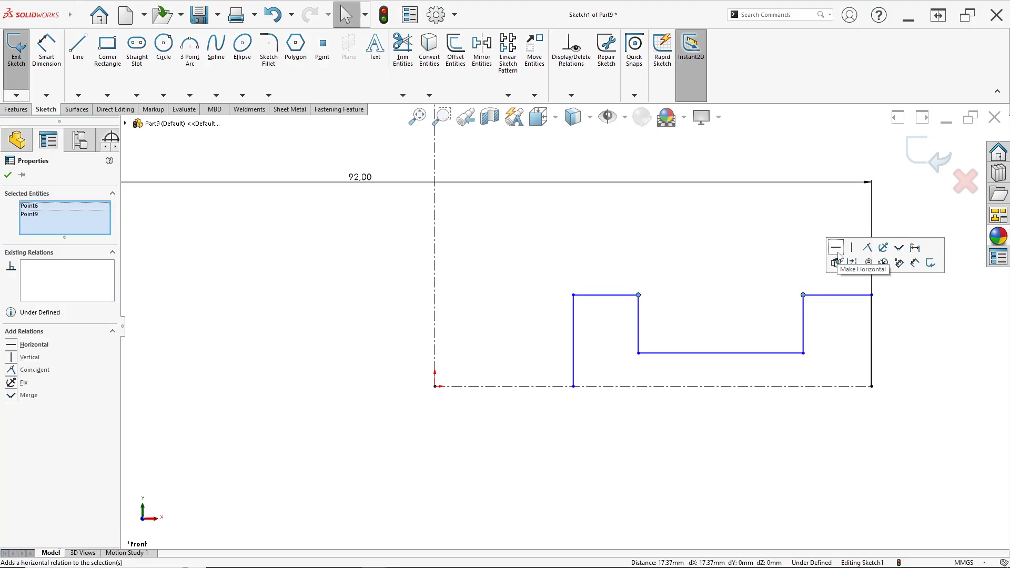
click(838, 252)
click(615, 295)
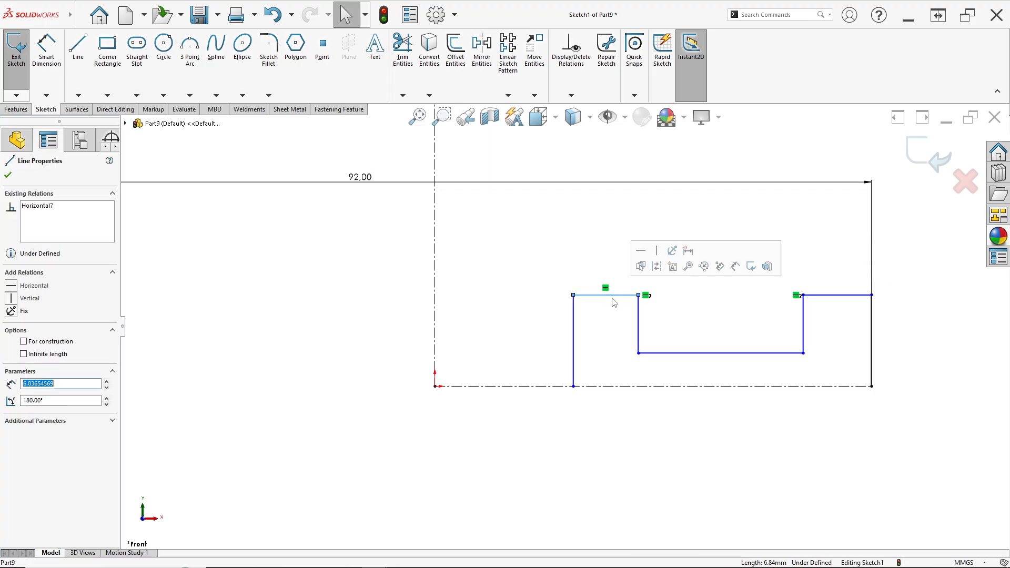
ctrl+click(845, 296)
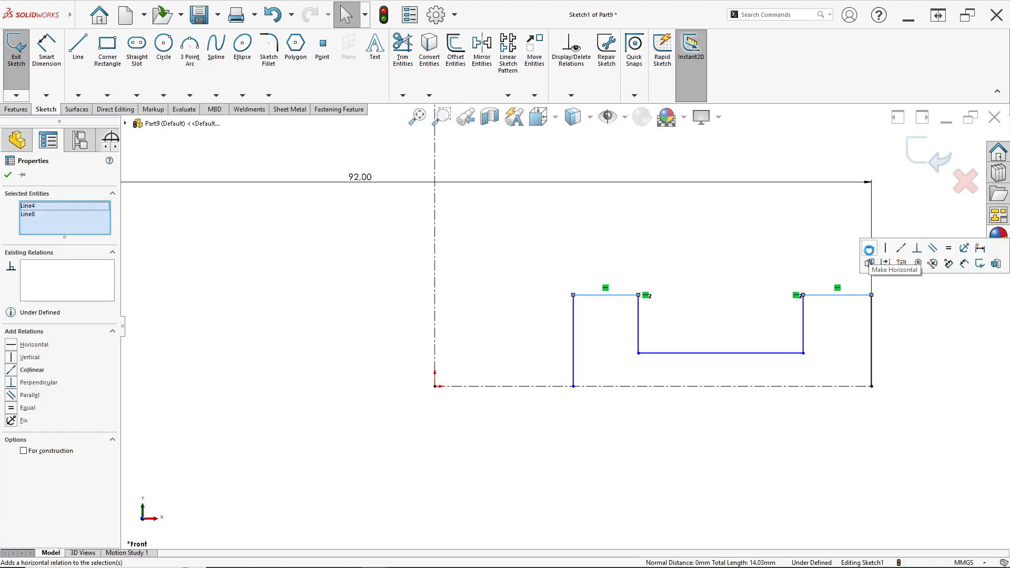
click(871, 249)
Step: Check part 4's bore in the reference drawing and dimension the profile's innermost vertical line about the vertical centerline as a 25 mm diameter
click(48, 51)
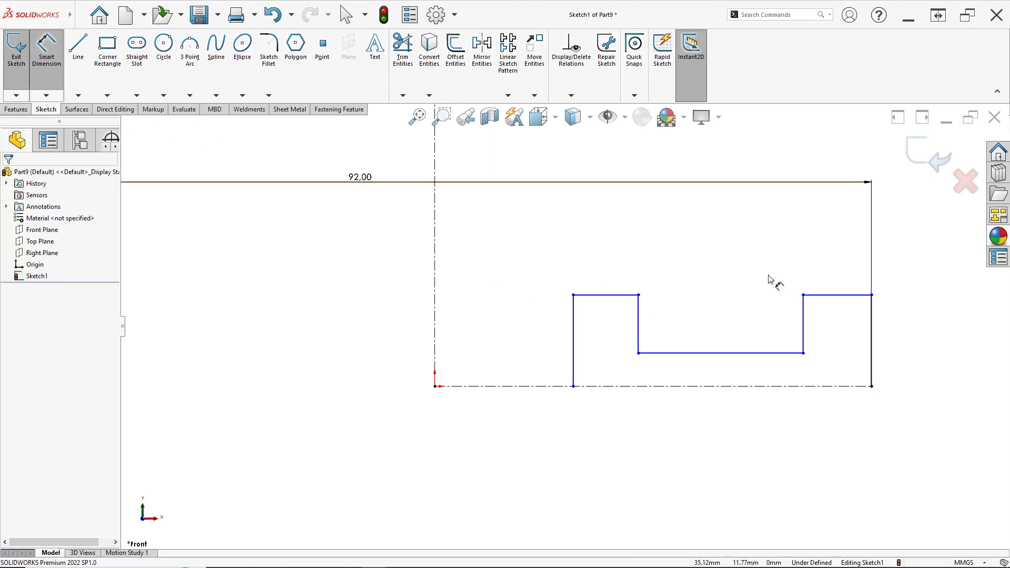
scroll(731, 296, up, 1)
scroll(702, 305, down, 1)
key(alt+Tab)
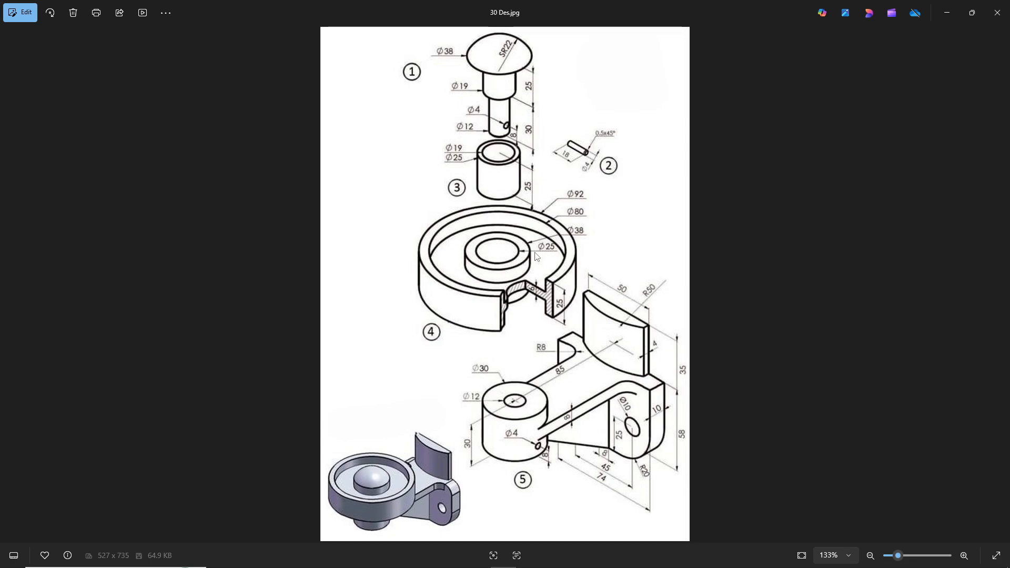
key(alt+Tab)
click(542, 331)
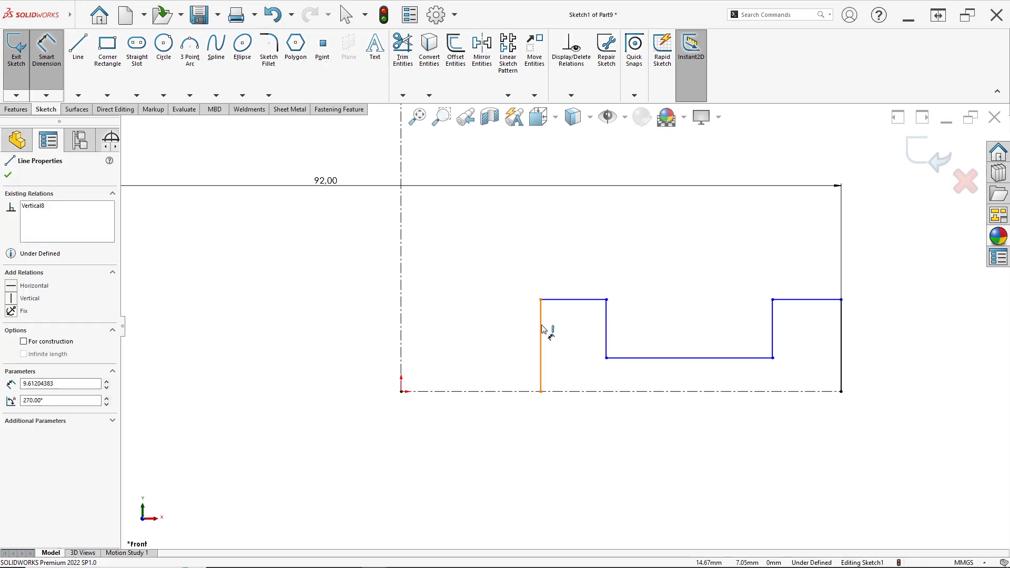
click(400, 310)
click(376, 270)
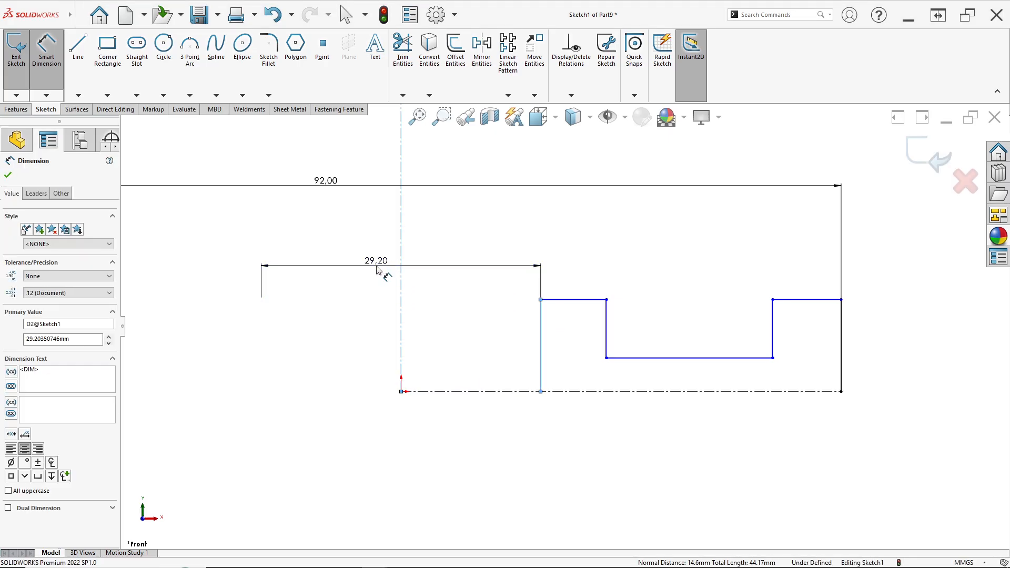
text(25)
key(Return)
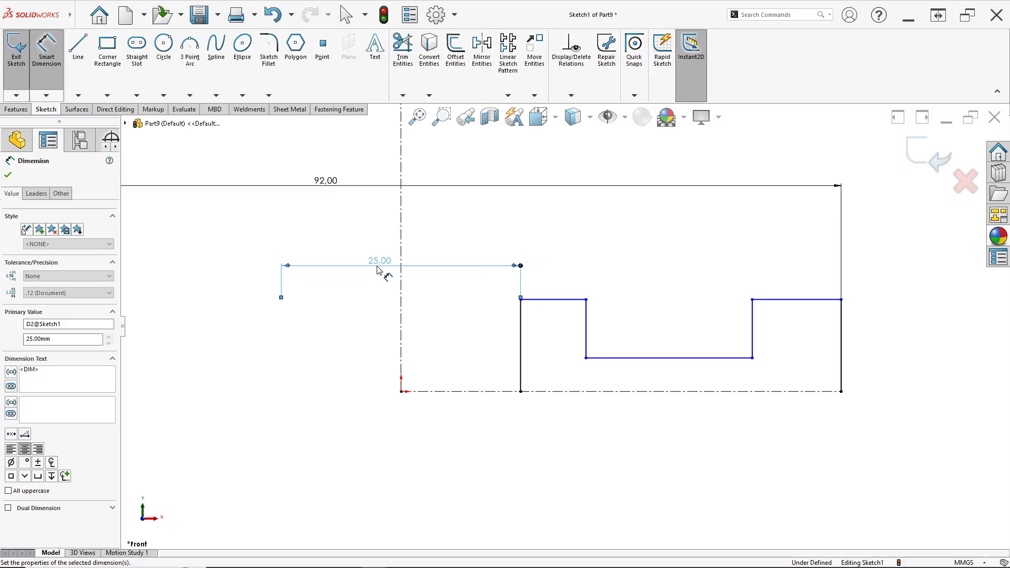
Step: Check the hub diameter in the drawing and dimension the recess's inner vertical line about the vertical centerline as a 38 mm diameter
click(586, 329)
click(400, 311)
click(377, 236)
key(alt+Tab)
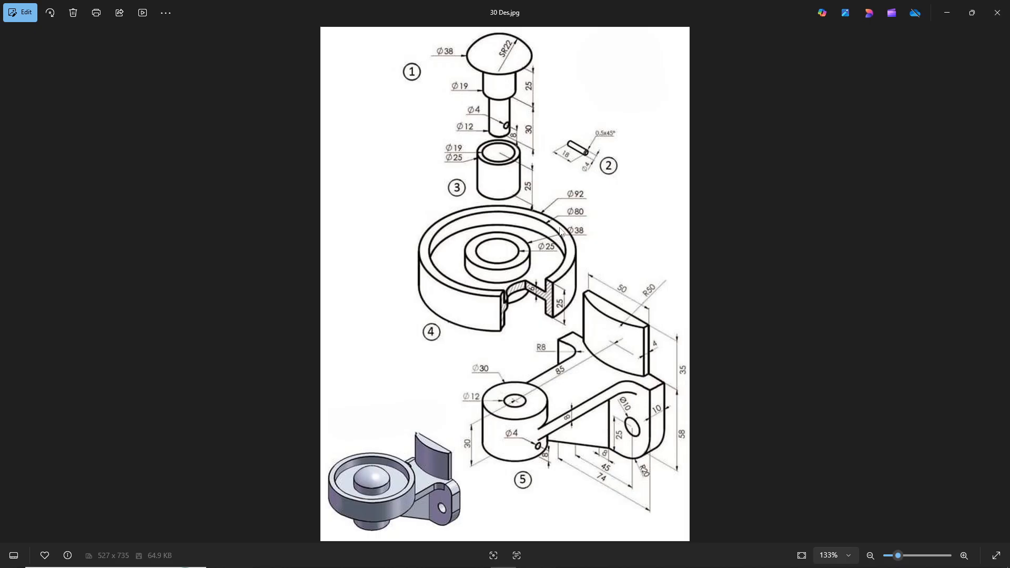
key(alt+Tab)
text(3)
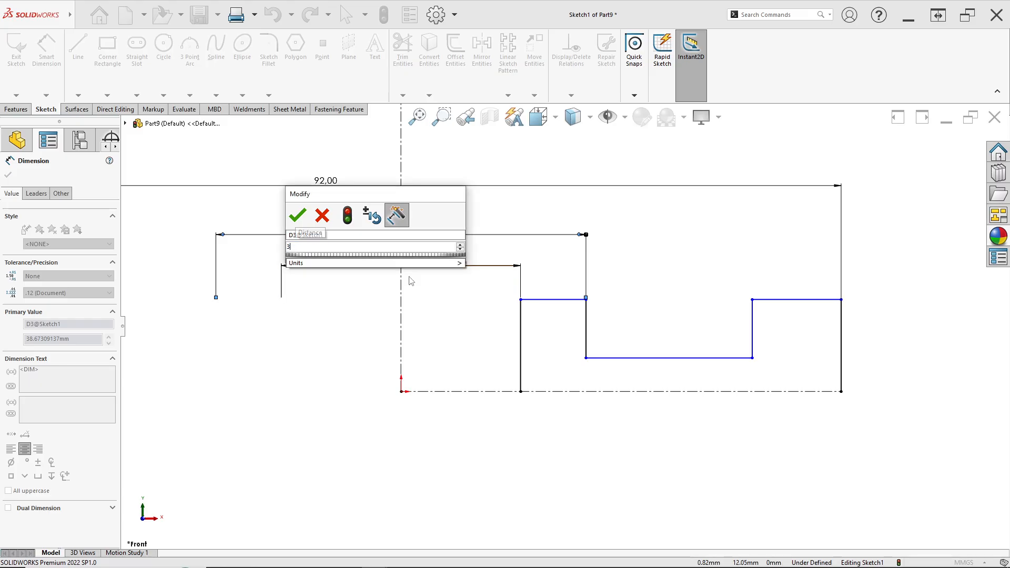
text(8)
key(Return)
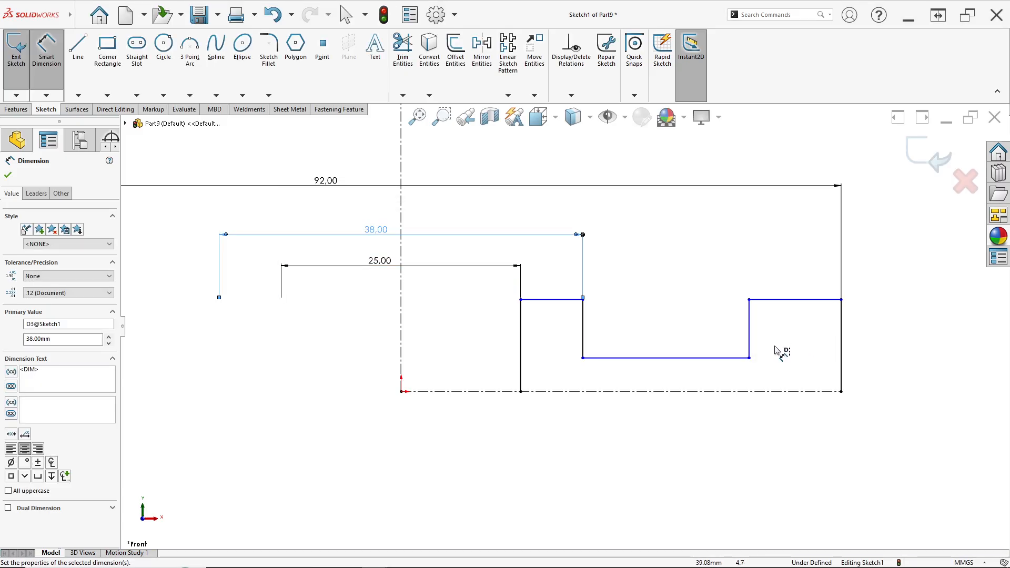
Step: Check the rim's inner diameter in the drawing and dimension the recess's outer vertical line about the vertical centerline as an 80 mm diameter
click(752, 324)
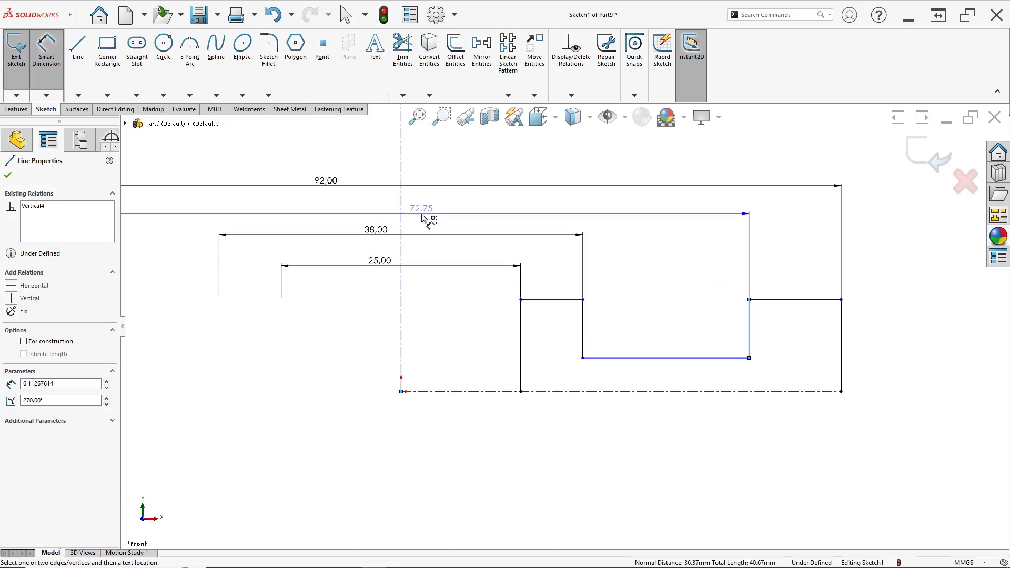
click(362, 213)
key(alt+Tab)
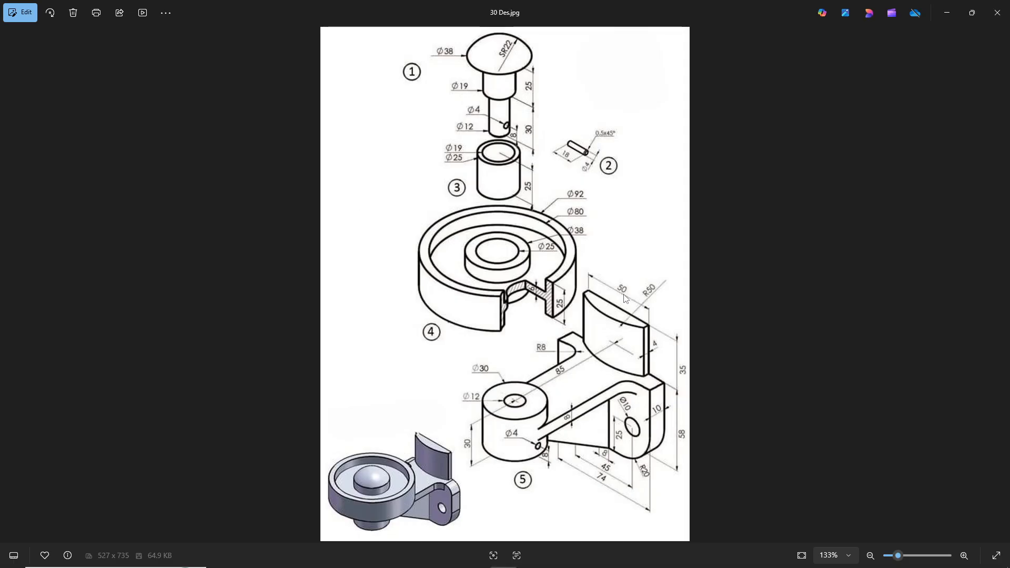
key(alt+Tab)
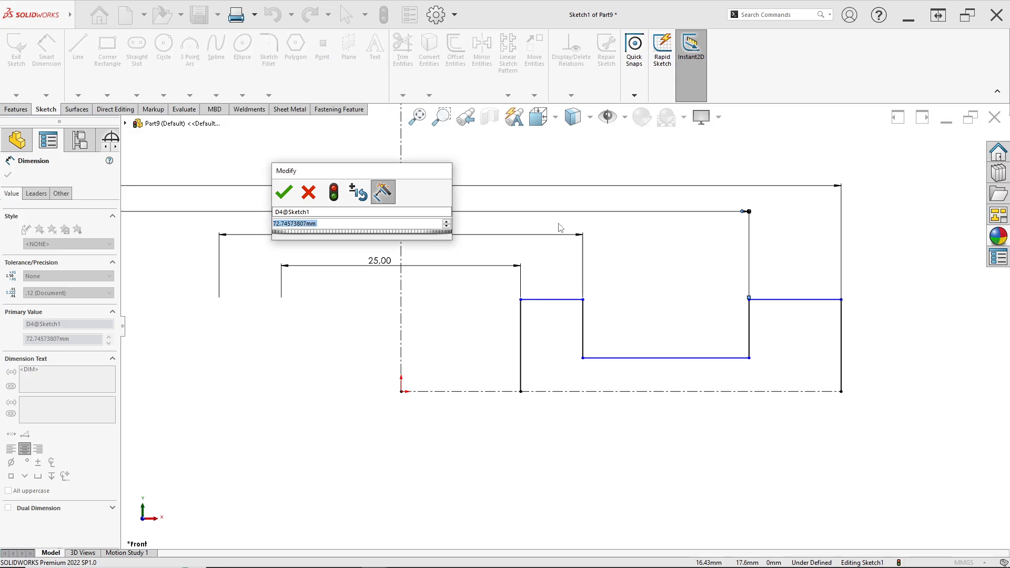
text(80)
key(Return)
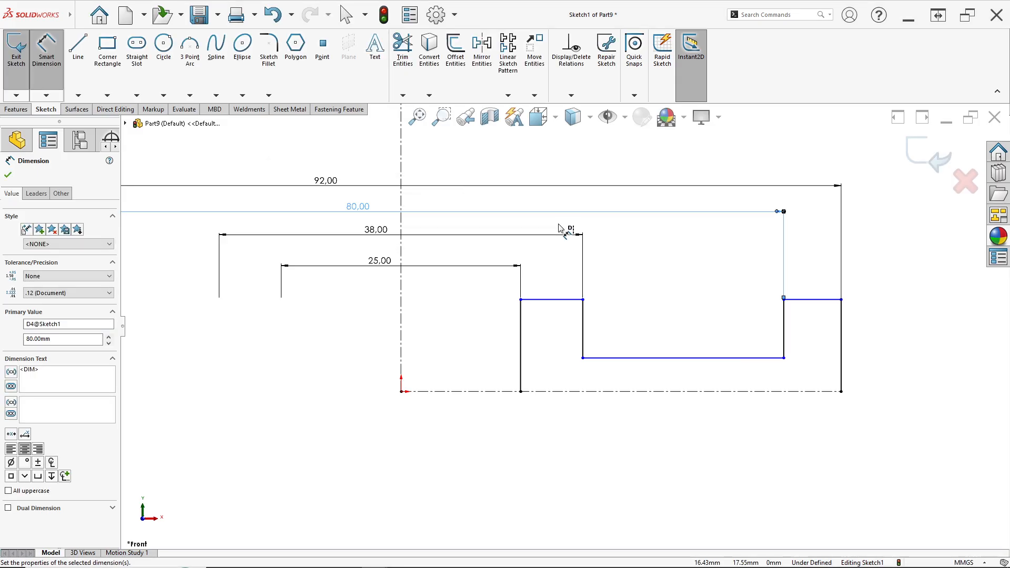
click(839, 319)
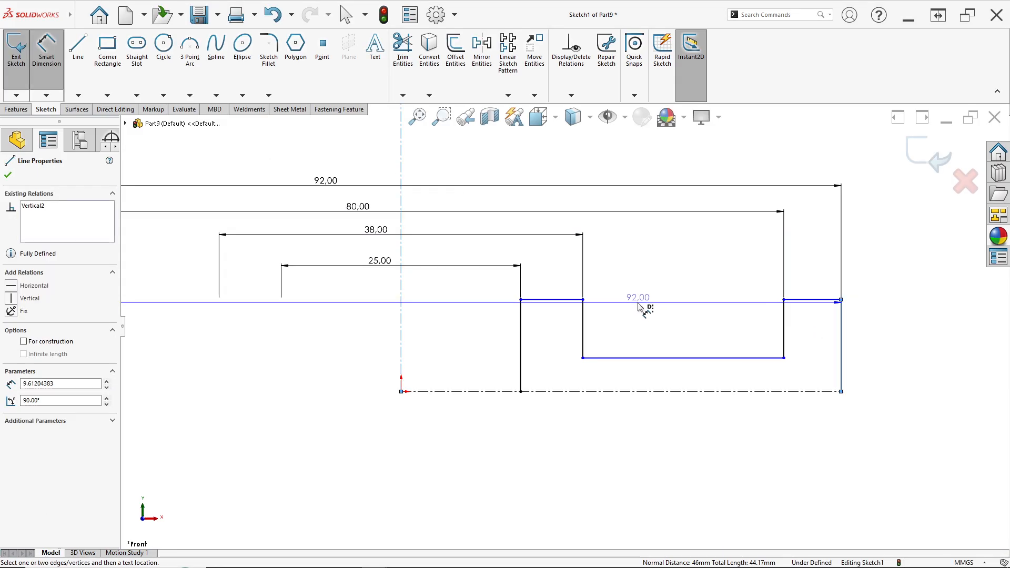
key(Escape)
key(Escape)
Step: Check the web thickness in the drawing and dimension the recess floor line about the horizontal centerline as 6 mm doubled across it
key(alt+Tab)
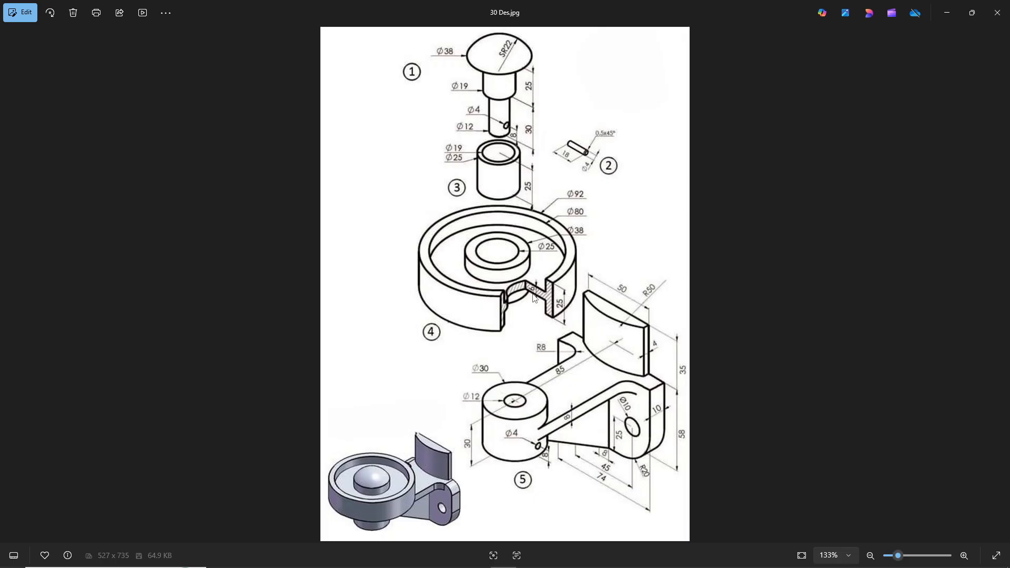
key(alt+Tab)
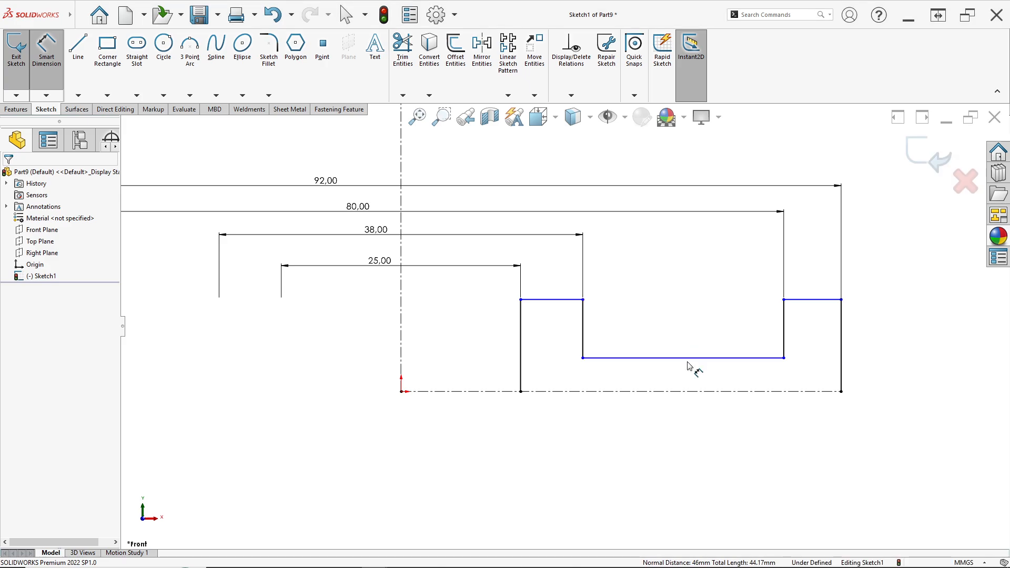
click(687, 358)
click(689, 392)
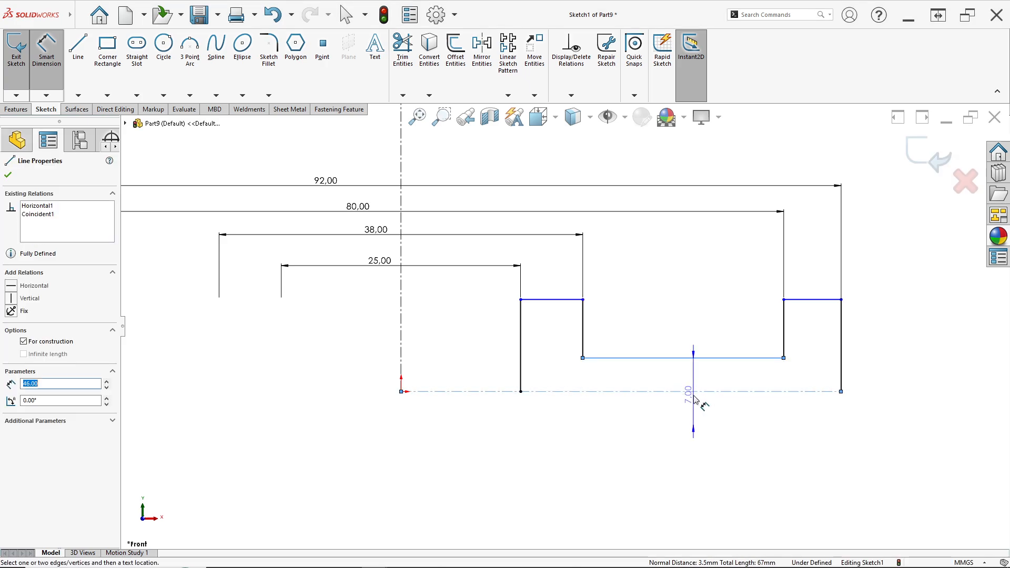
click(687, 408)
text(6)
key(Return)
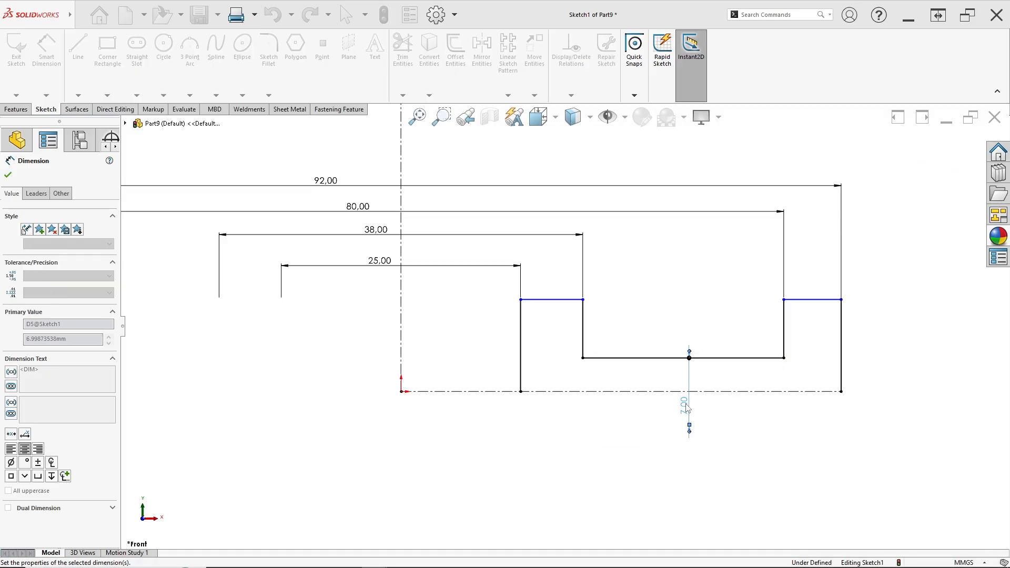
Step: Check the overall height in the drawing and dimension the hub's upper line about the horizontal centerline as 25 mm doubled across it
click(566, 300)
click(554, 391)
click(561, 426)
key(alt+Tab)
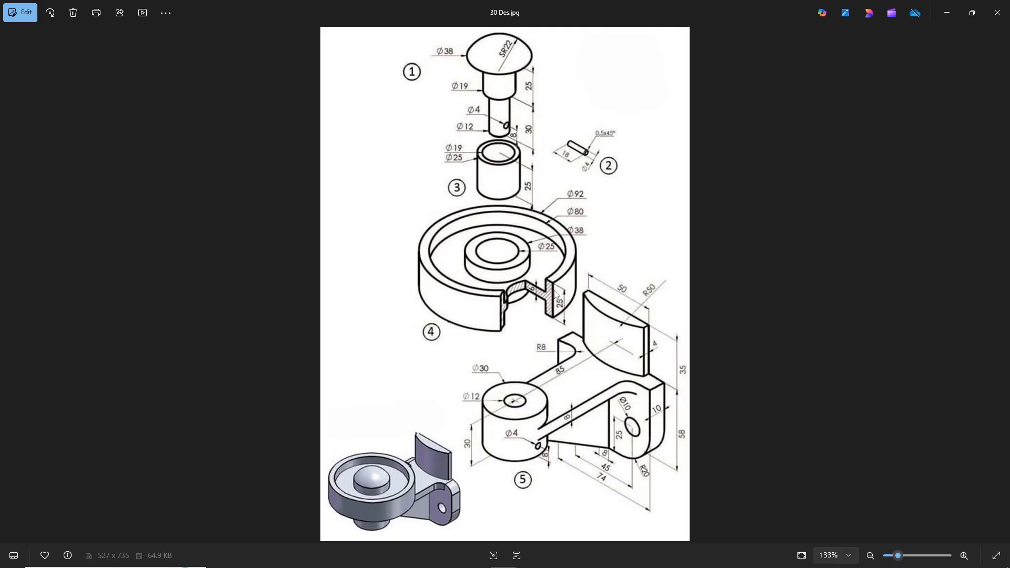
key(alt+Tab)
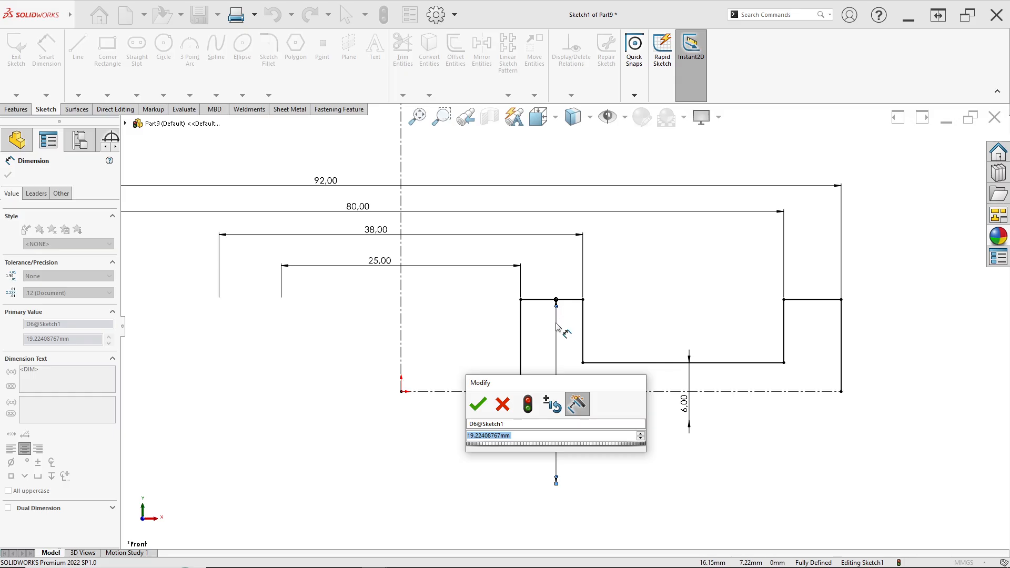
text(25)
key(Return)
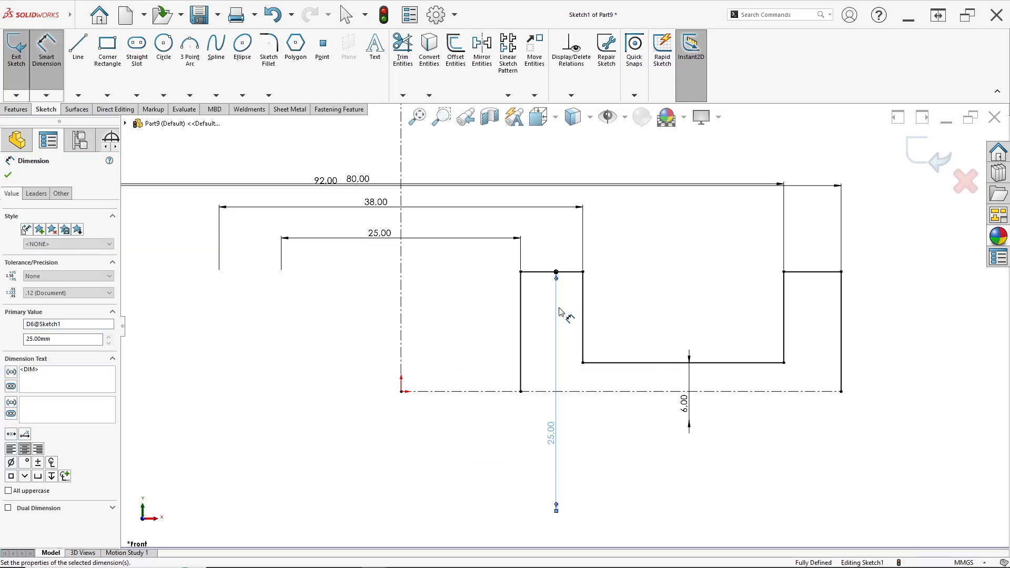
click(808, 272)
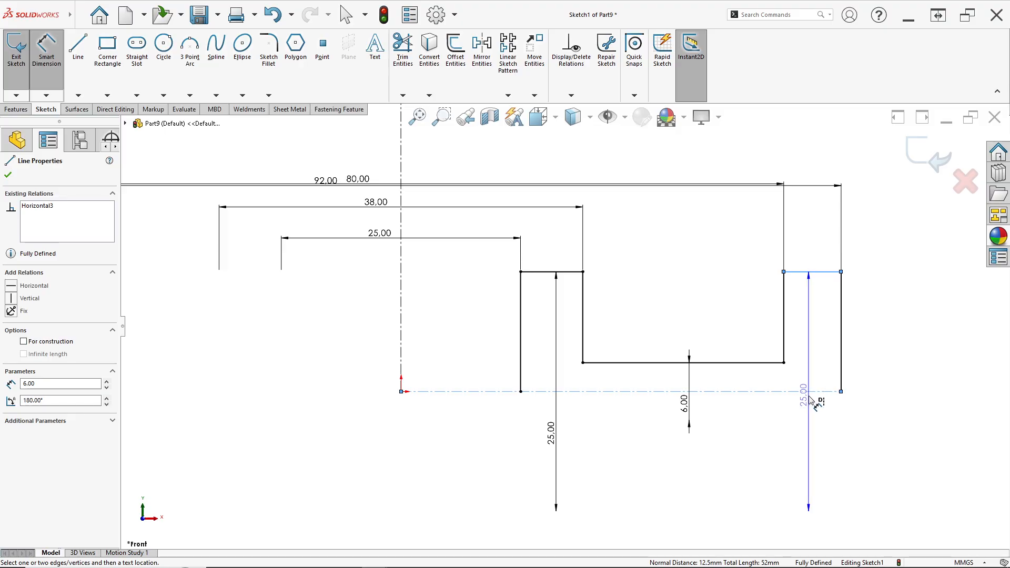
key(Escape)
Step: Mirror the seven profile lines about the horizontal centerline and space the overlapping 92 mm and 80 mm dimensions apart
scroll(621, 331, up, 2)
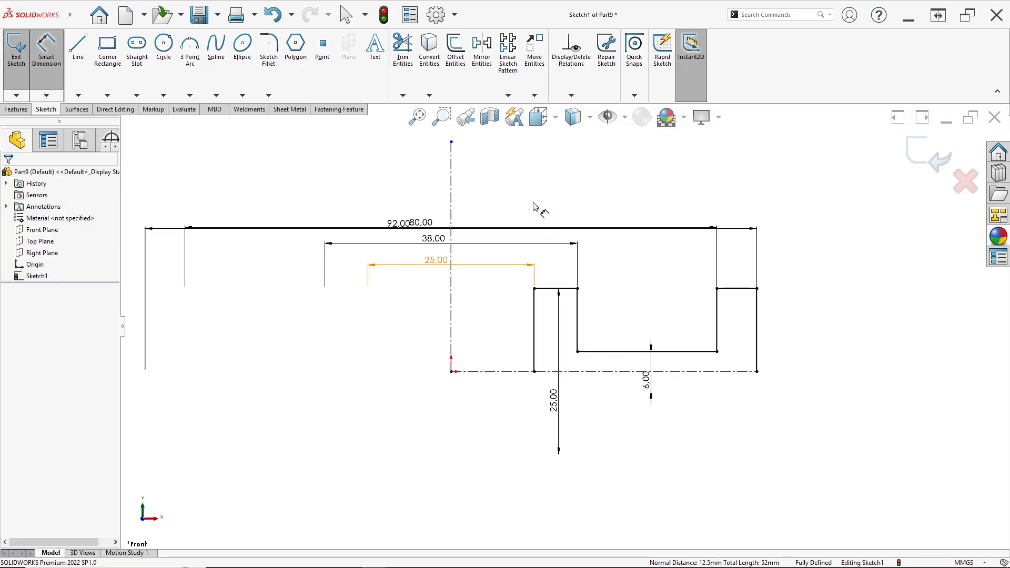
click(483, 59)
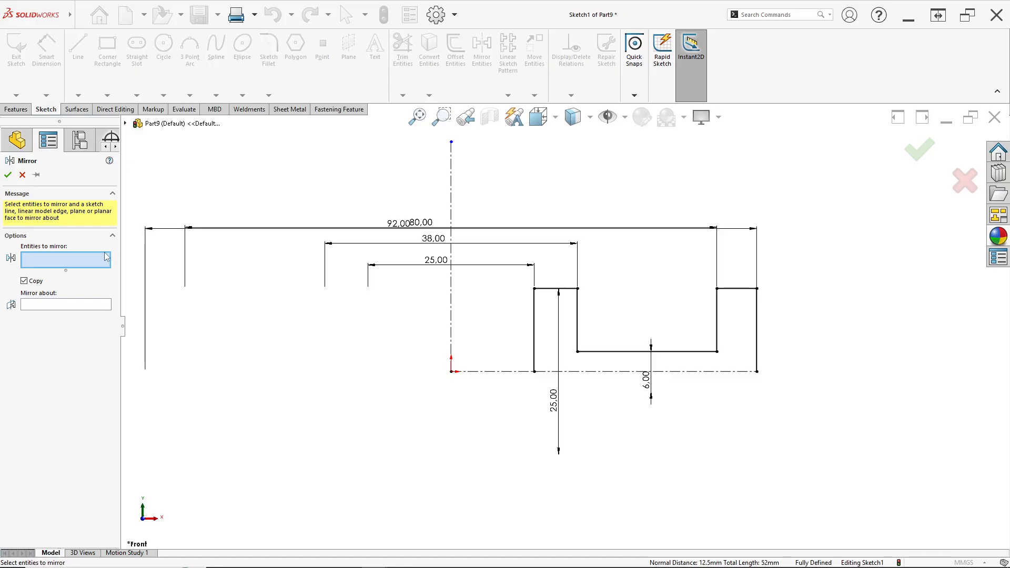
click(535, 318)
click(555, 289)
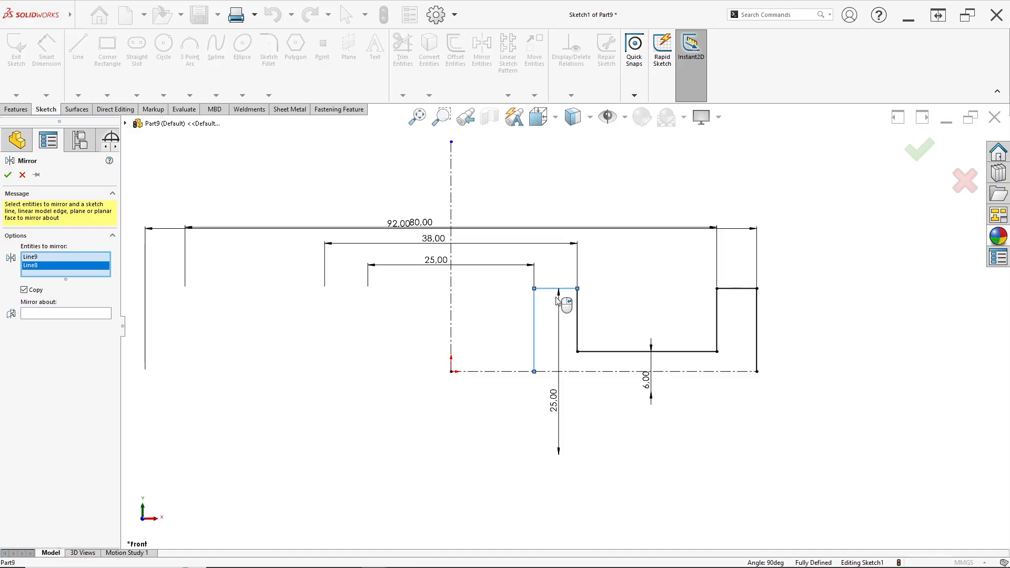
click(577, 331)
click(605, 352)
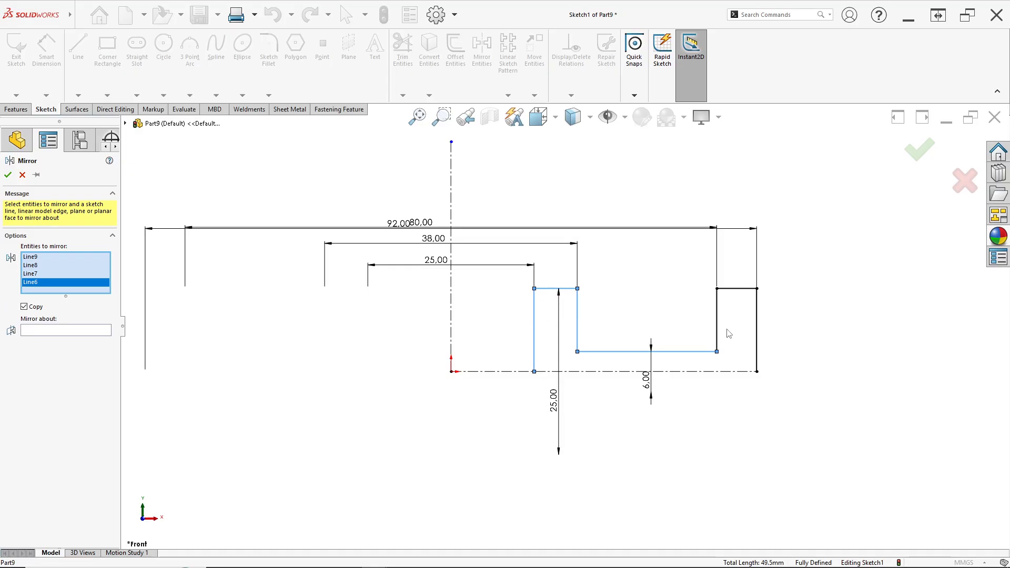
click(717, 326)
click(739, 289)
click(757, 327)
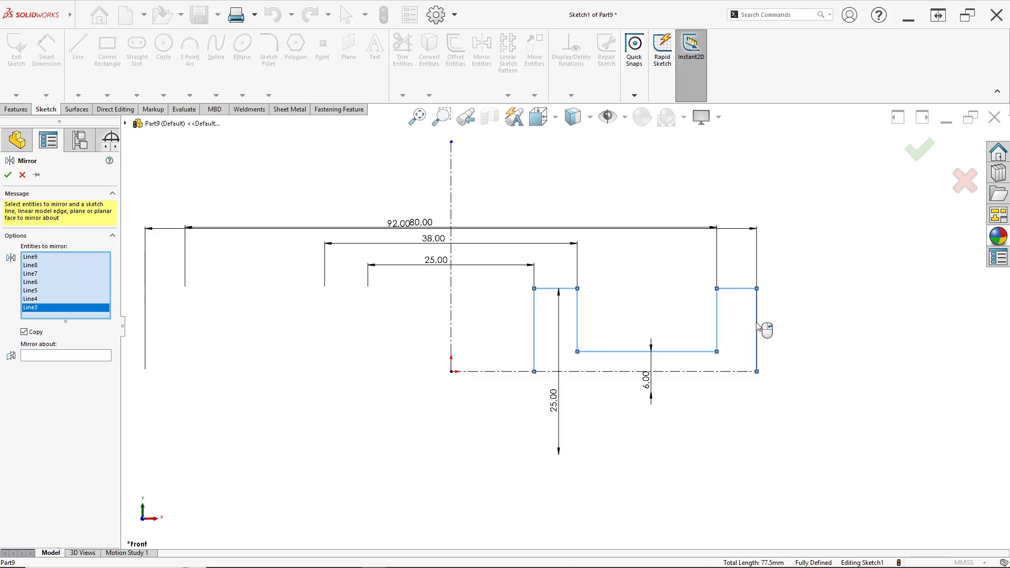
click(66, 356)
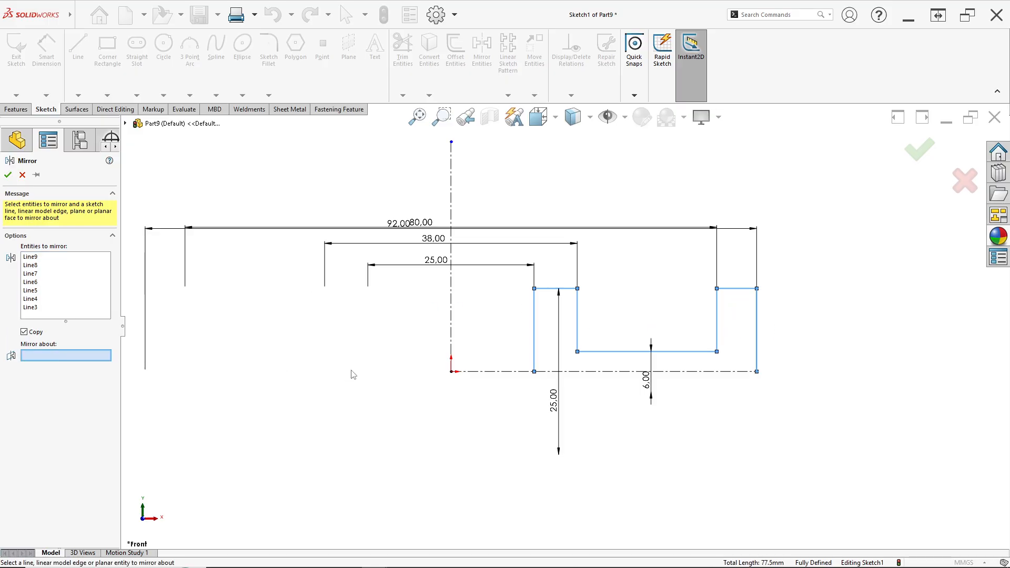
click(496, 373)
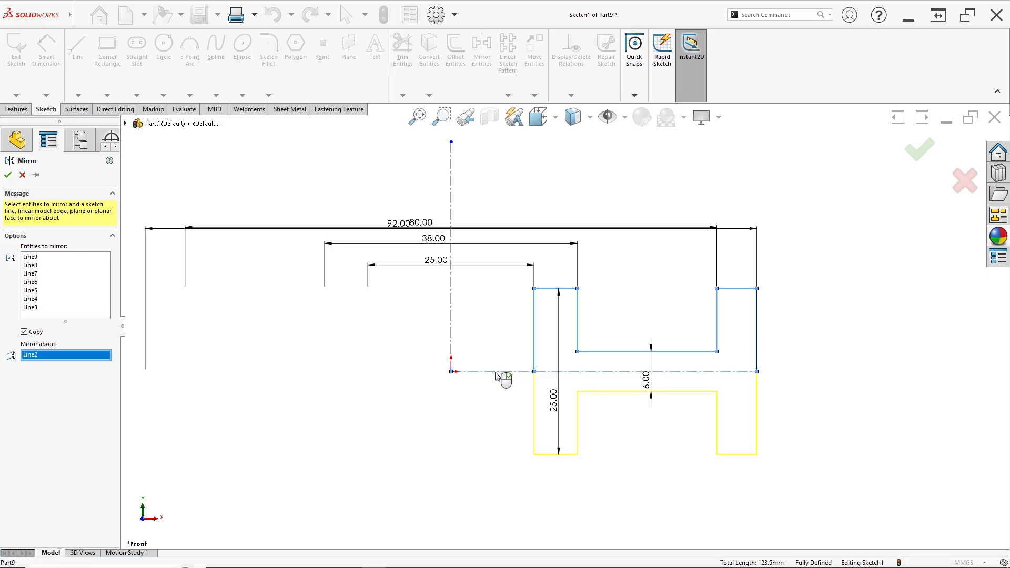
click(7, 176)
mouse_move(421, 223)
mouse_down()
mouse_move(427, 235)
mouse_move(406, 233)
mouse_move(405, 208)
mouse_move(407, 224)
mouse_up()
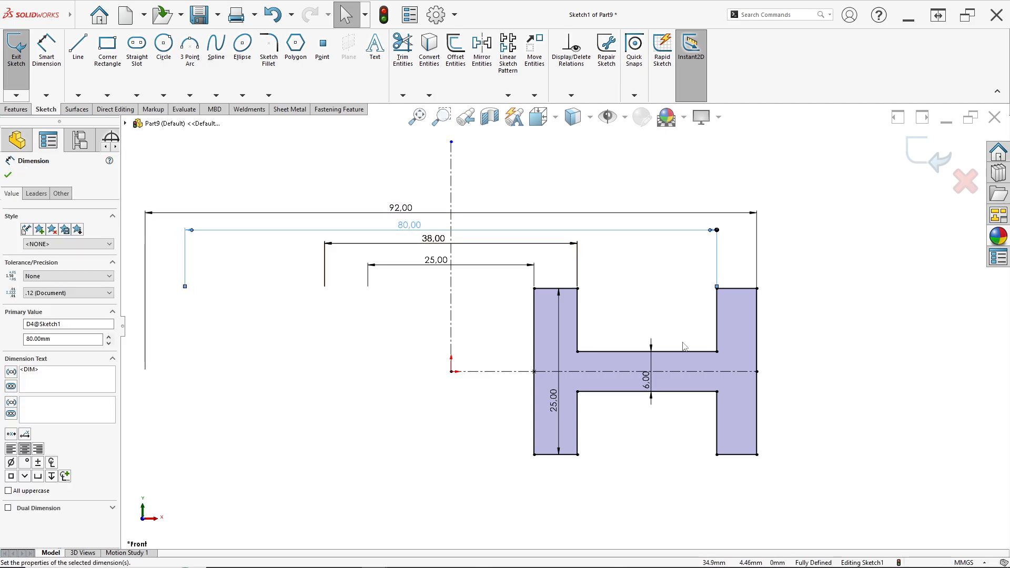
Step: Revolve the closed H-shaped profile 360 degrees about the vertical centerline
scroll(690, 345, down, 1)
click(15, 110)
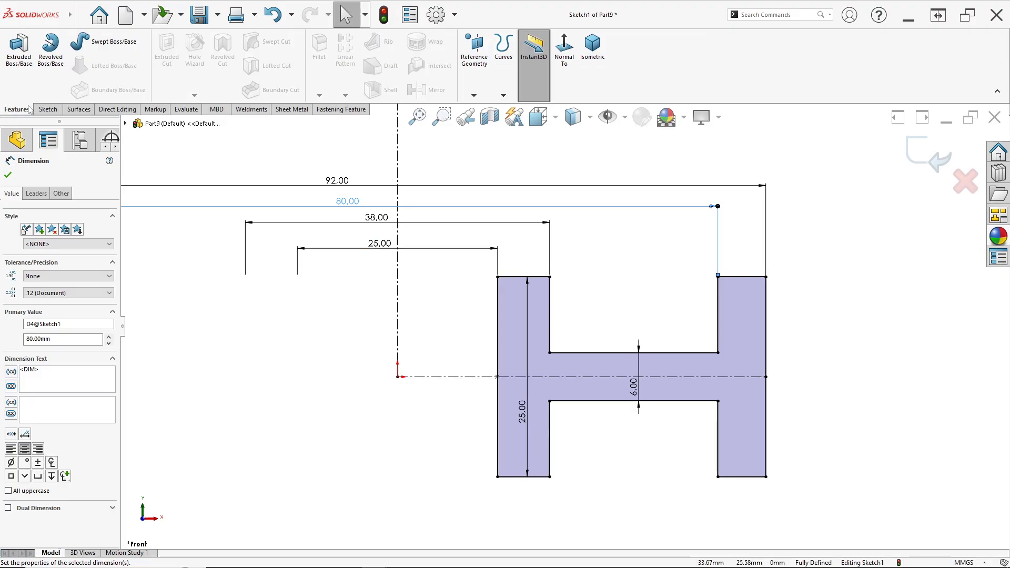
click(50, 48)
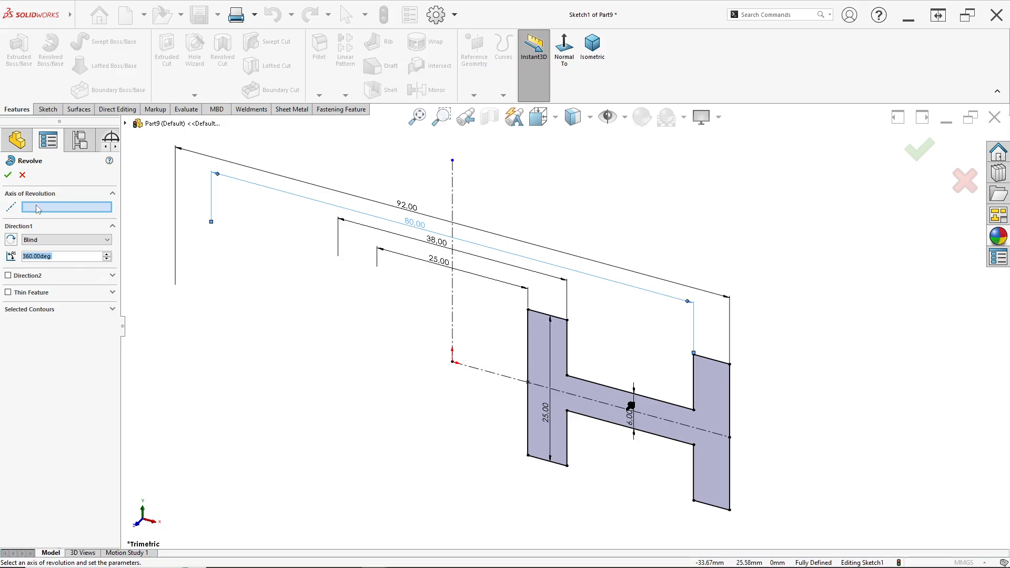
click(454, 296)
key(Return)
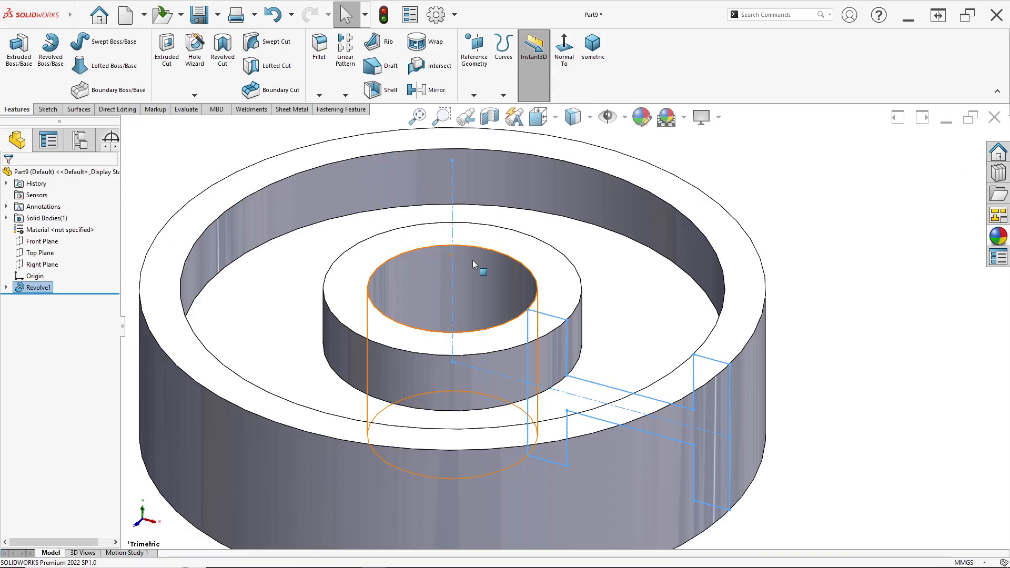
scroll(465, 258, up, 4)
click(701, 277)
scroll(505, 322, up, 3)
scroll(620, 328, down, 3)
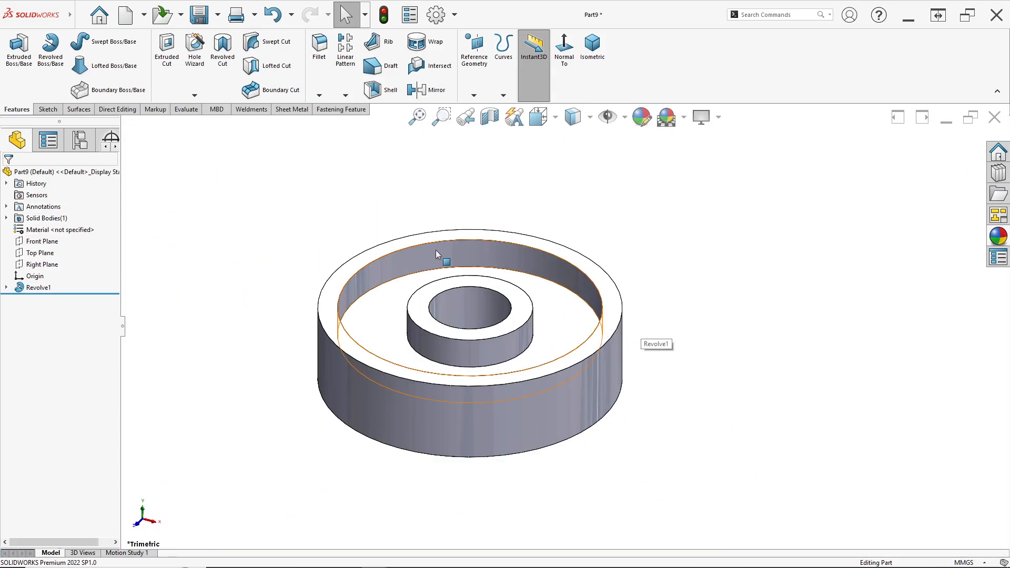
Step: Inspect the wheel's interior in a zonal section view cut by the Front Plane and Right Plane, and turn the section view off
click(489, 116)
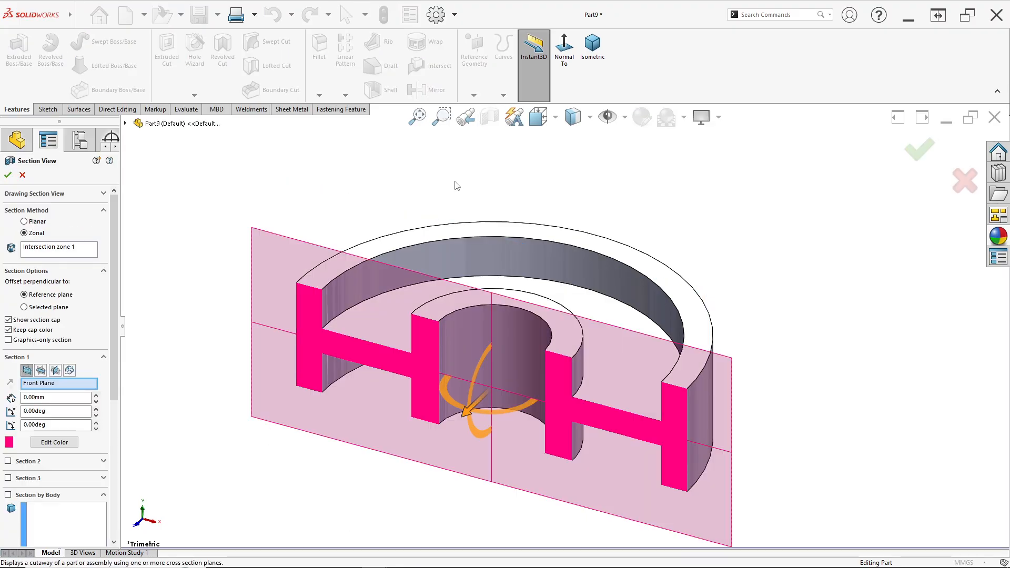
click(8, 461)
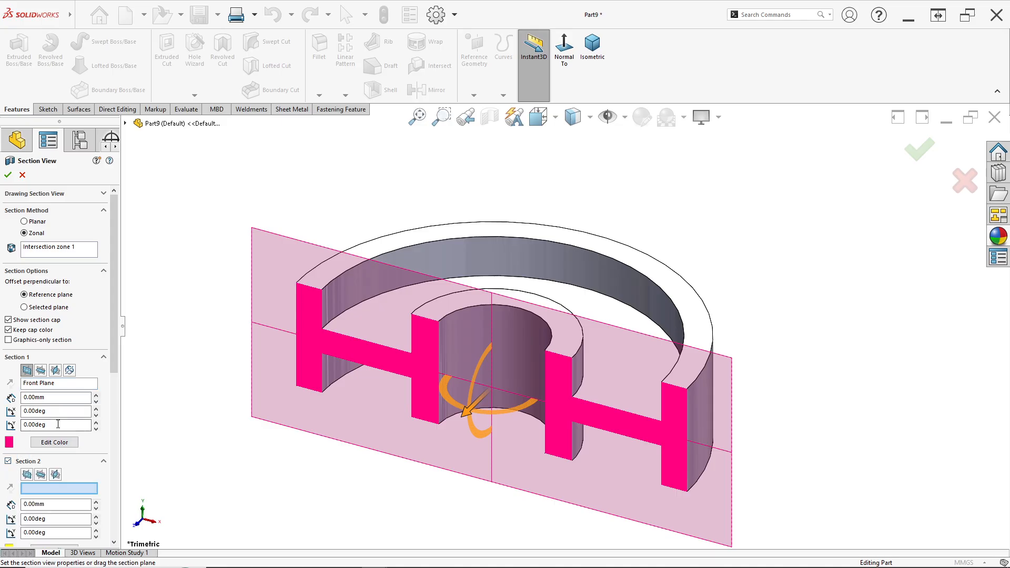
click(55, 475)
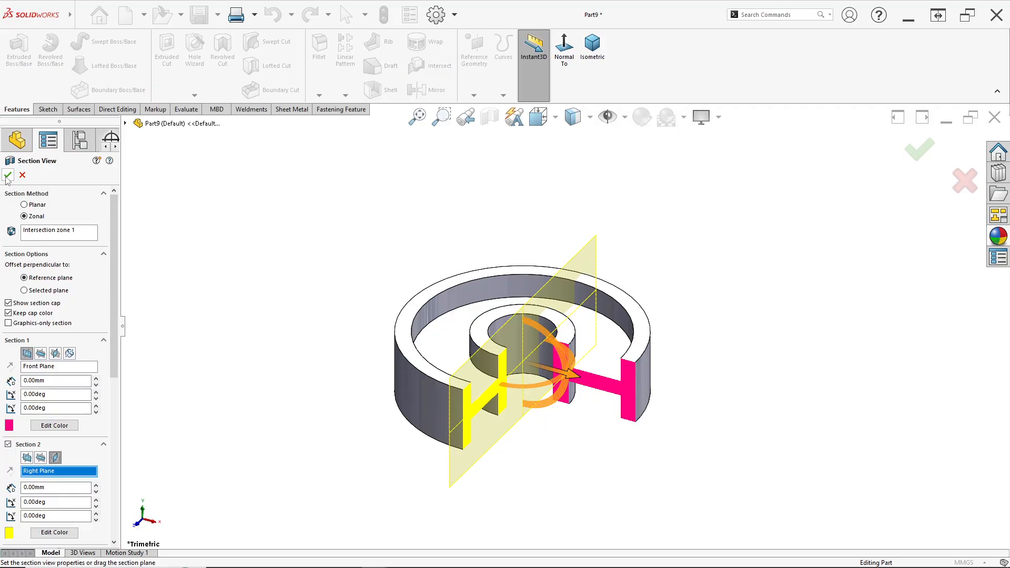
click(6, 178)
scroll(550, 366, down, 4)
scroll(508, 408, up, 2)
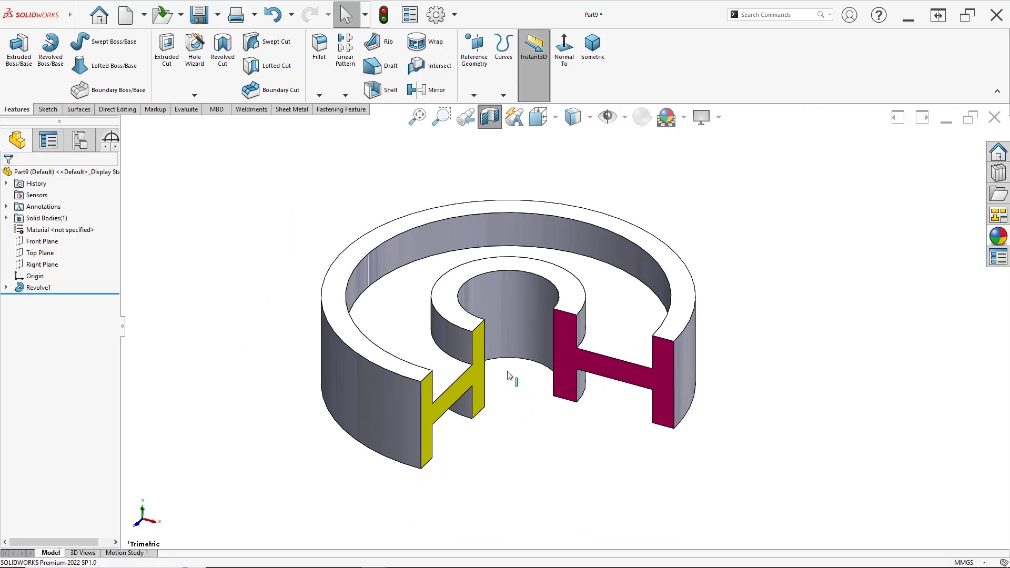
click(490, 117)
scroll(519, 293, up, 2)
scroll(538, 263, down, 2)
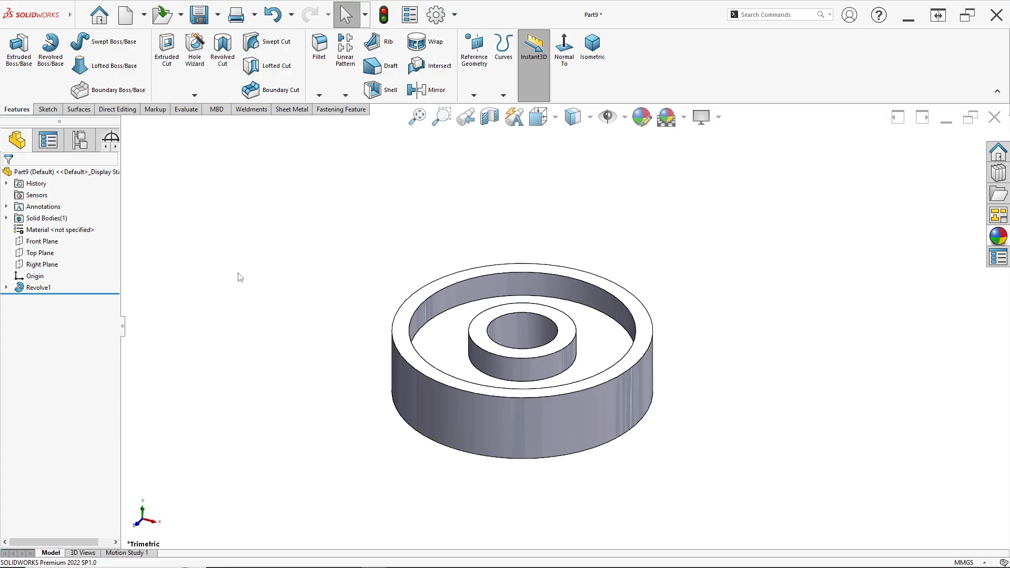
Step: Colour the revolved feature yellow with RGB 255, 255, 0
click(53, 289)
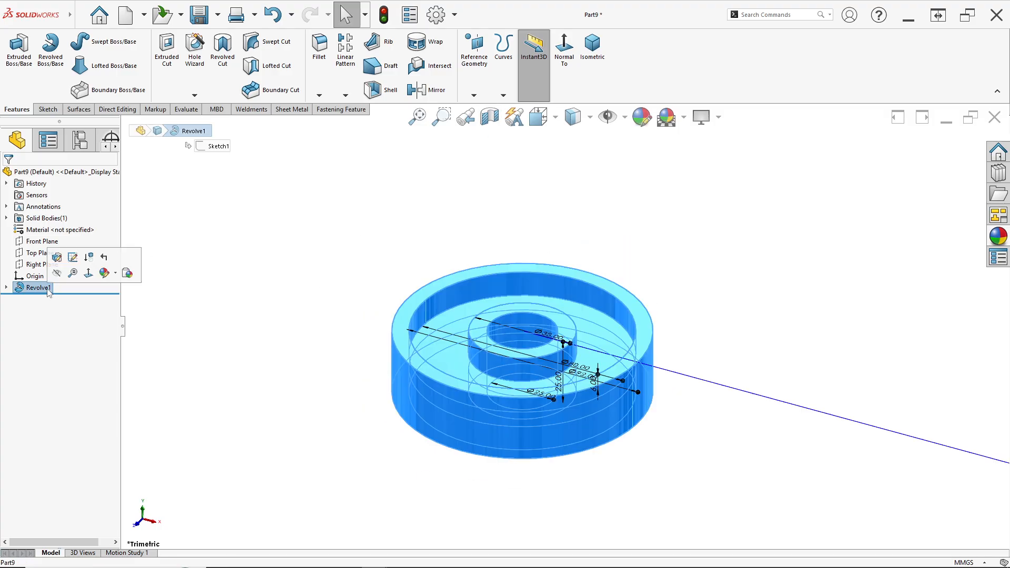
click(641, 118)
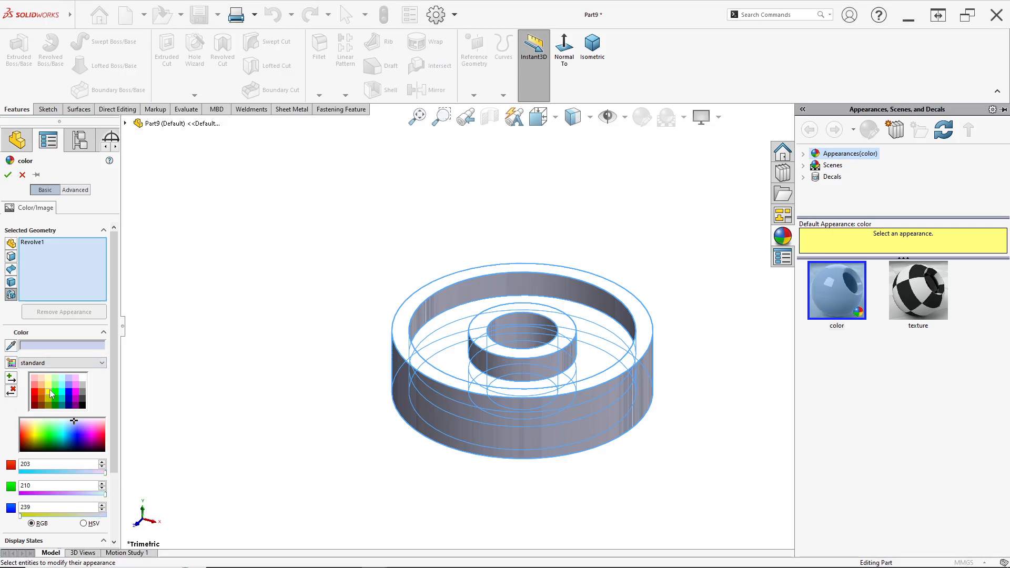
click(51, 394)
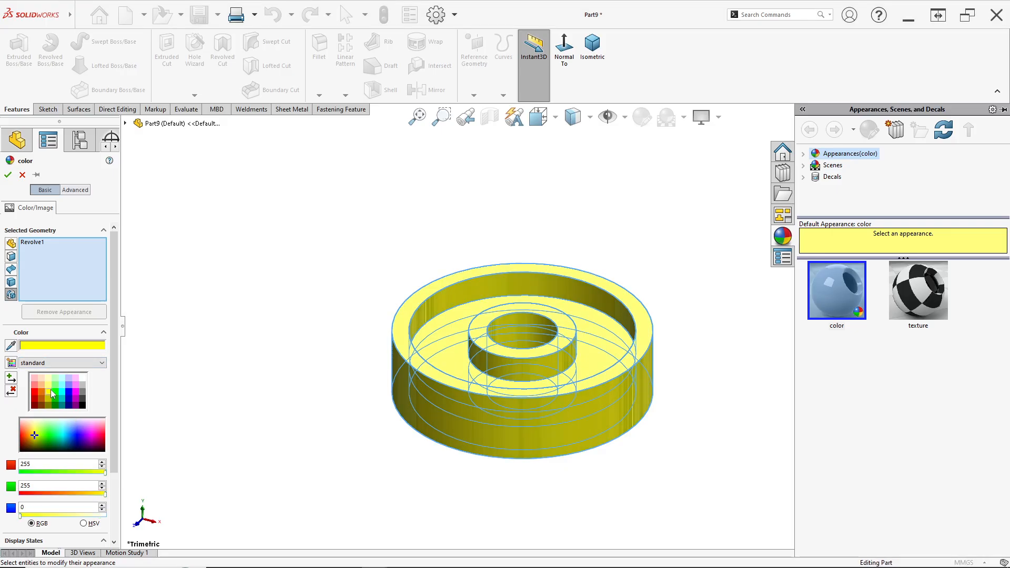
click(8, 175)
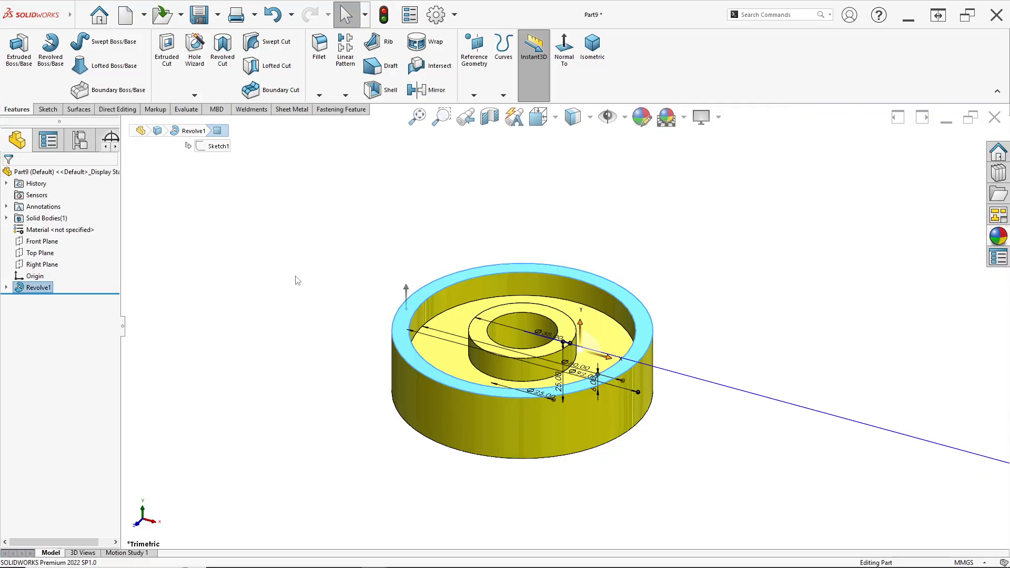
click(318, 277)
Step: Save the wheel in Downloads as a part file named Part 4_EXC 30 DES
click(217, 15)
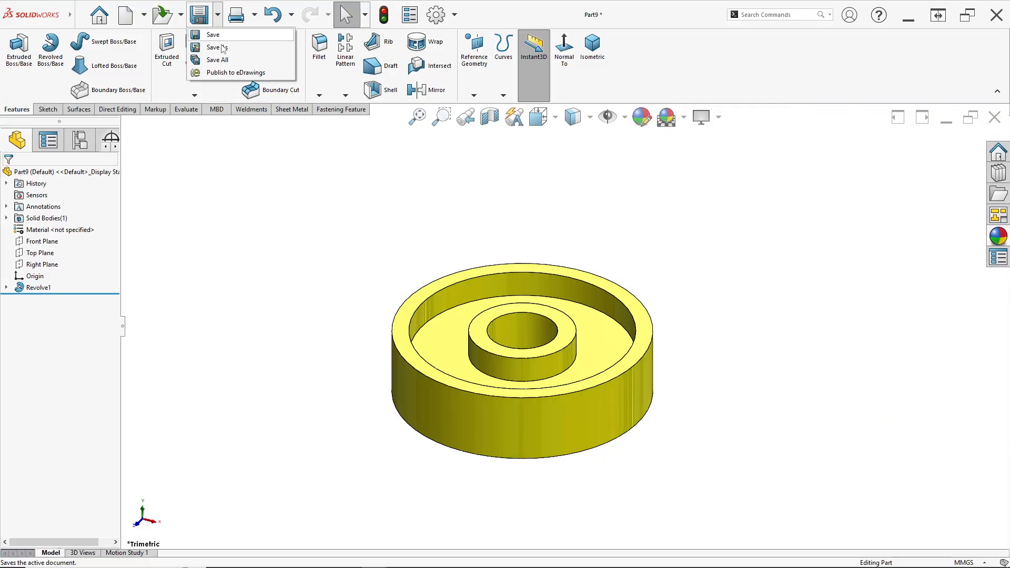
click(225, 46)
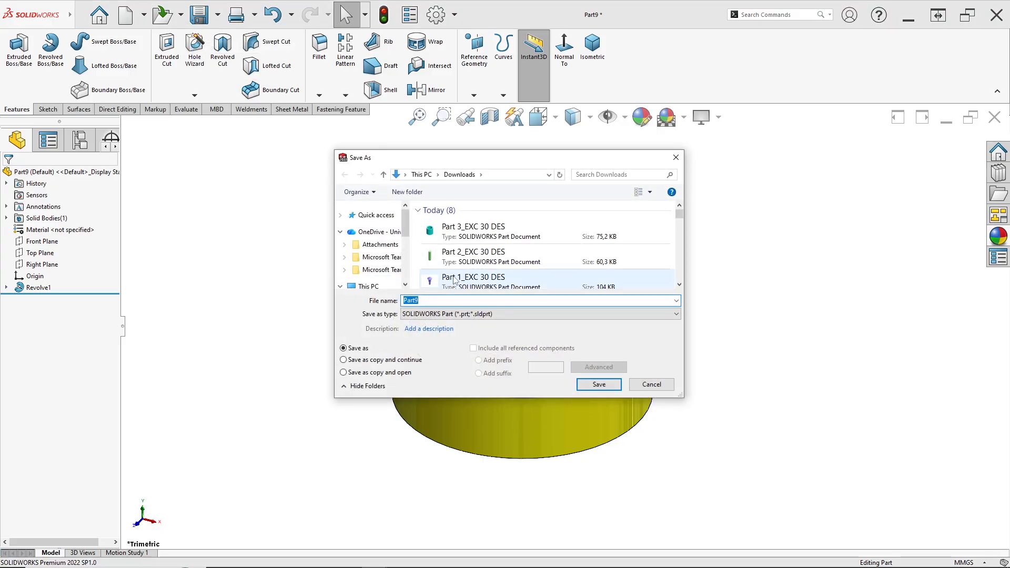
click(473, 231)
click(420, 301)
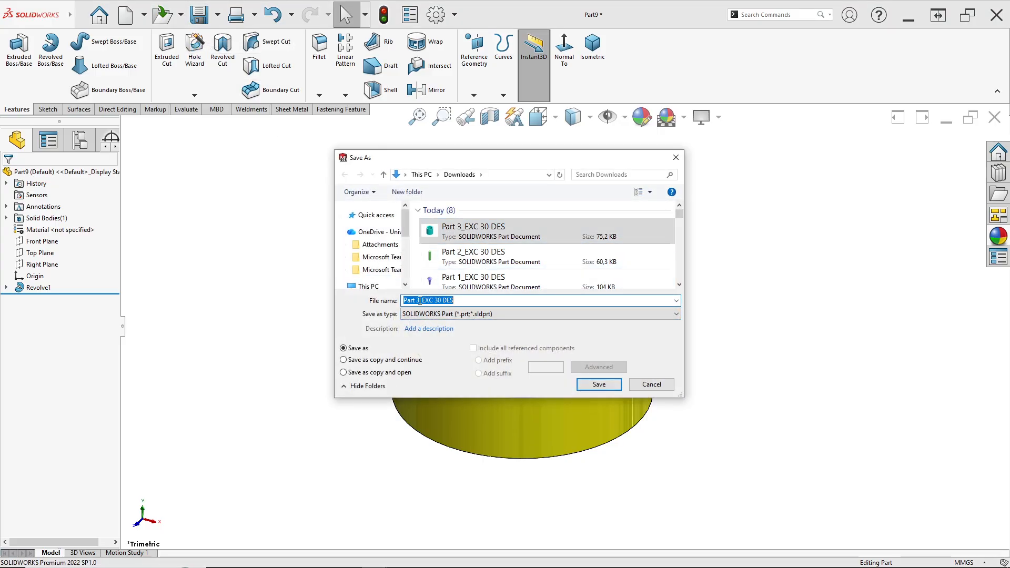
key(BackSpace)
text(4)
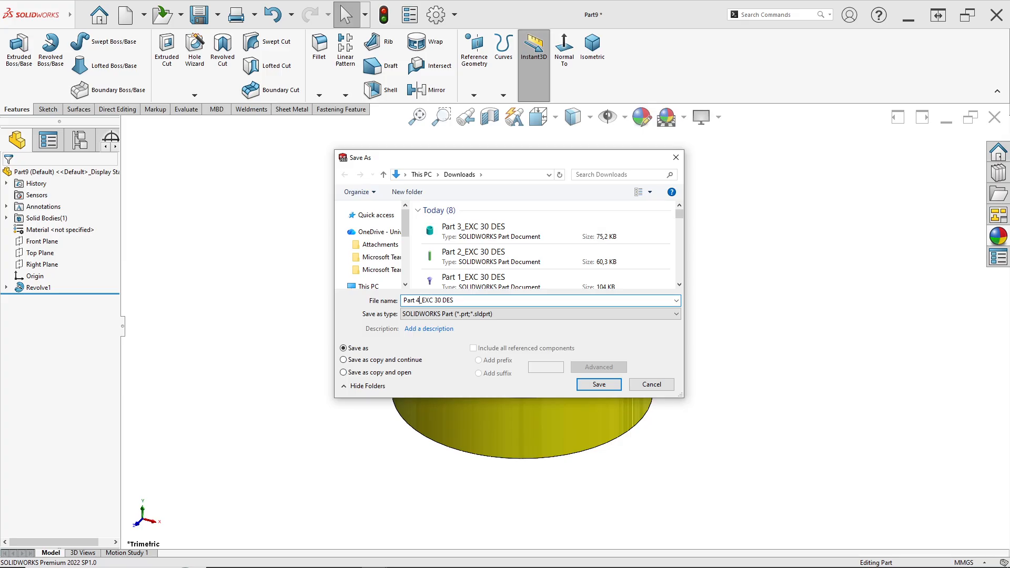
click(601, 384)
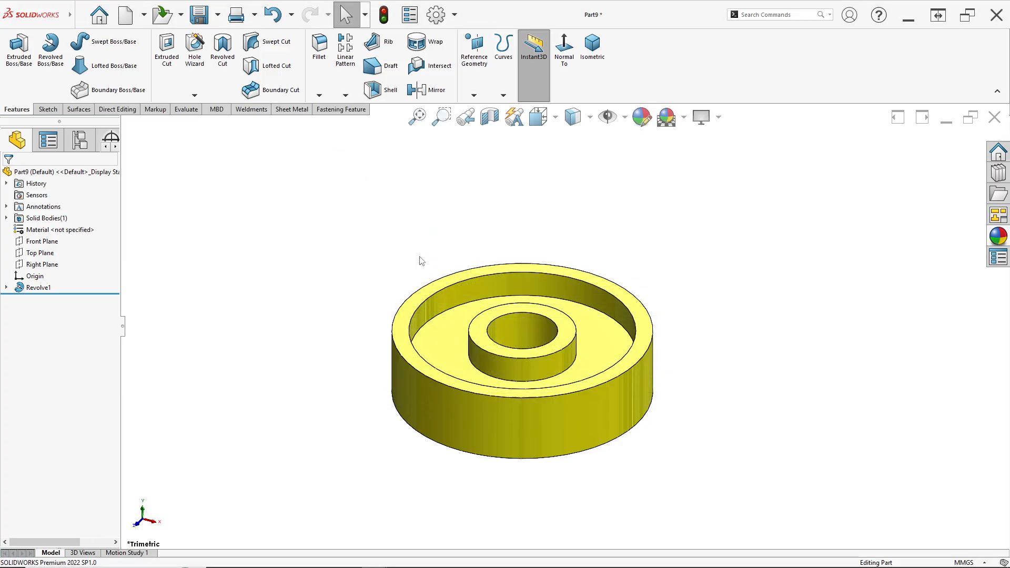
Step: Create a new part document and give it a plain white background scene
click(126, 17)
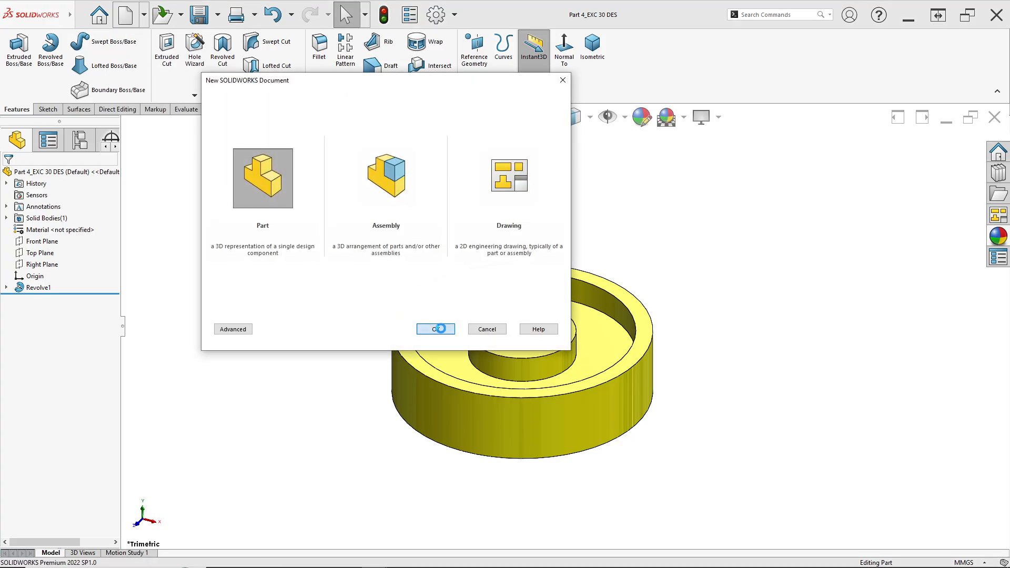
click(436, 329)
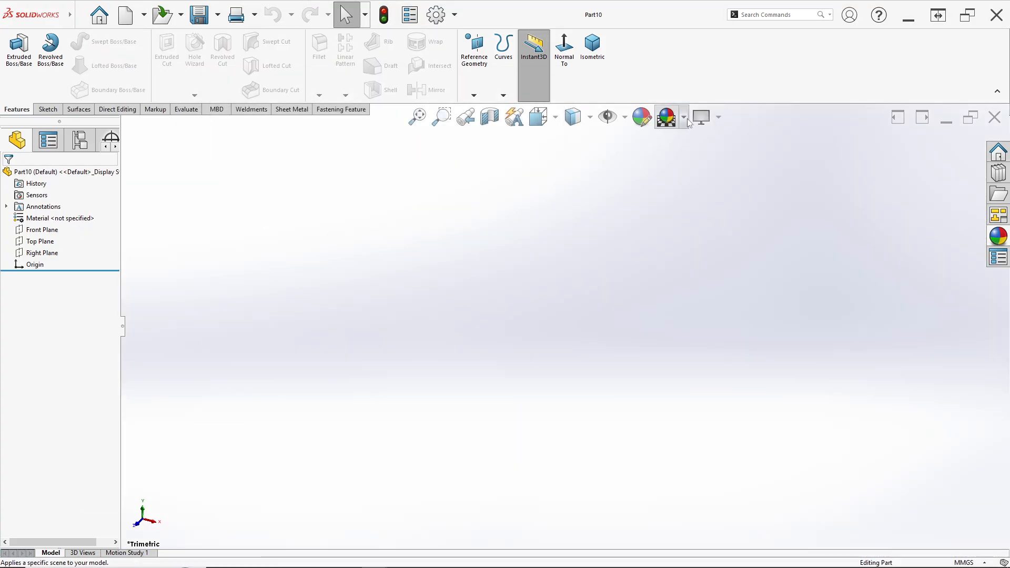
click(686, 119)
click(689, 147)
Step: Check part 5 in the drawing and sketch two concentric circles on the Top Plane at the origin, about 23 mm and 42 mm in radius
key(alt+Tab)
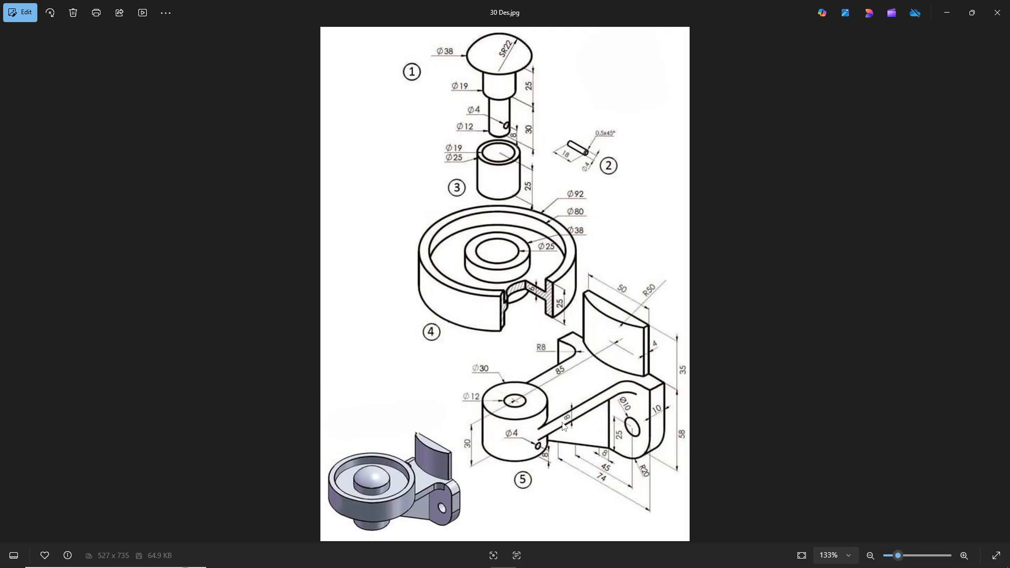
key(alt+Tab)
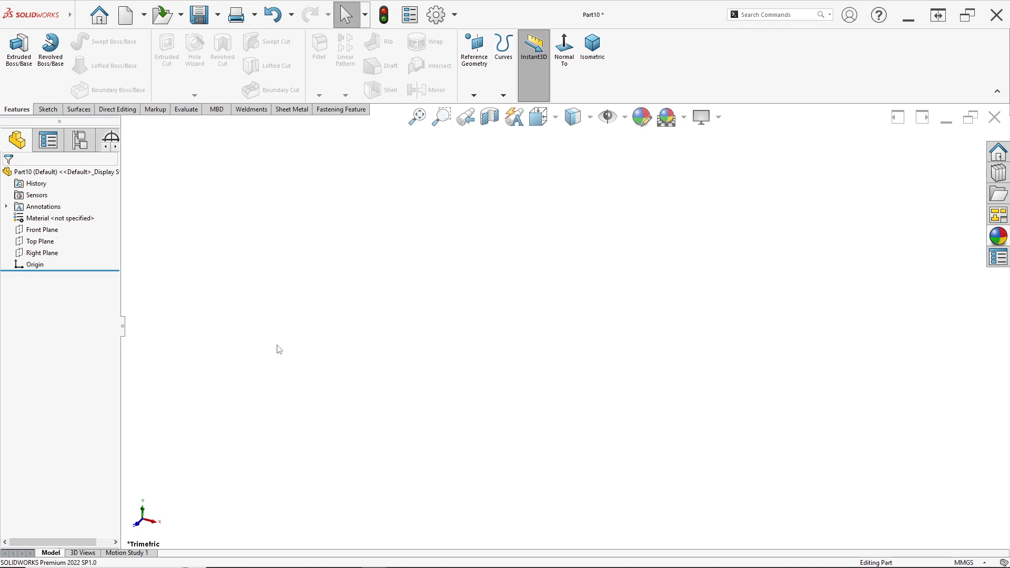
right_click(38, 242)
click(45, 224)
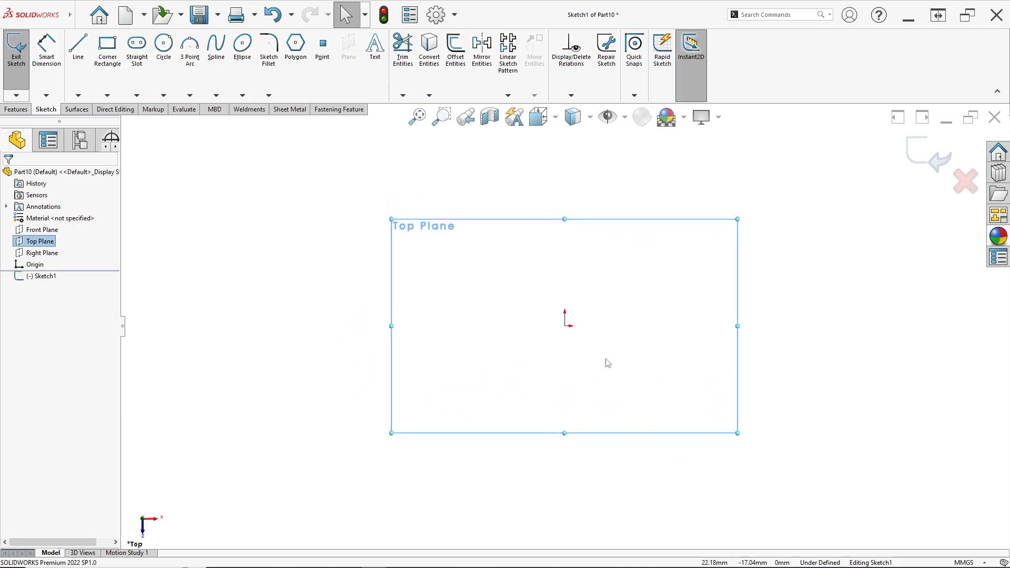
click(163, 45)
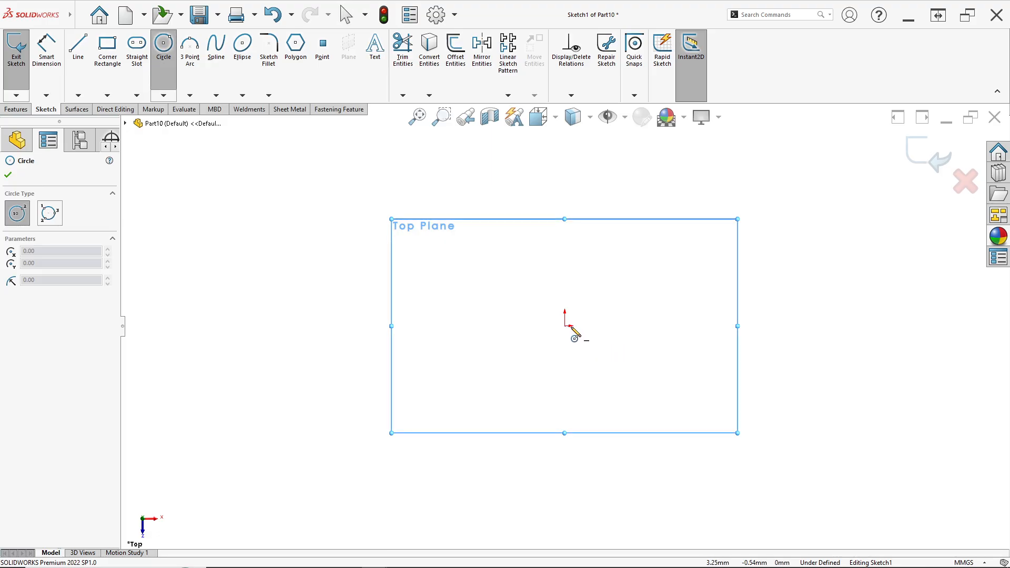
click(565, 327)
click(580, 368)
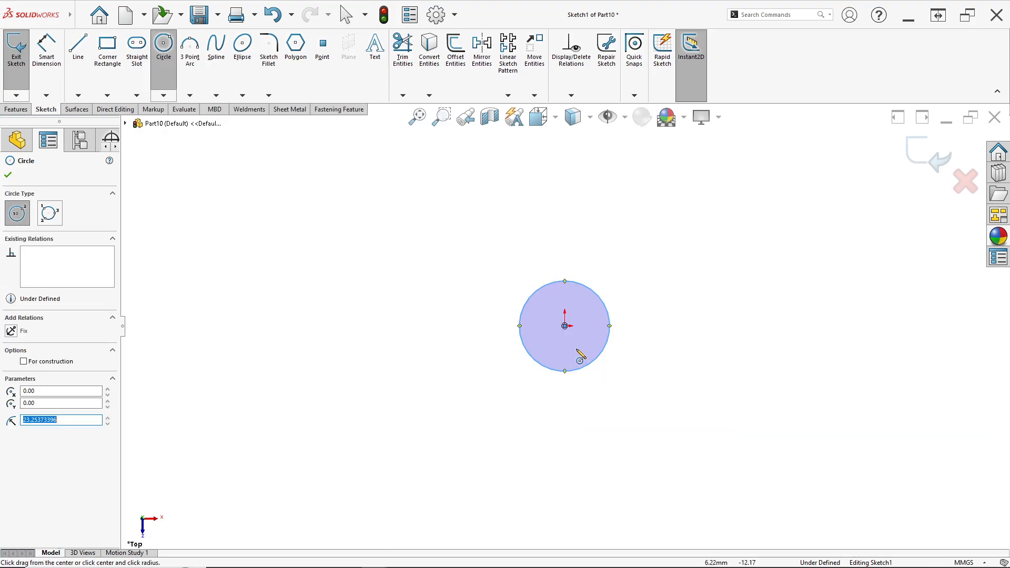
click(565, 326)
click(598, 405)
Step: Draw a horizontal centerline about 164 mm long from the origin towards the positive X direction
click(78, 95)
click(100, 121)
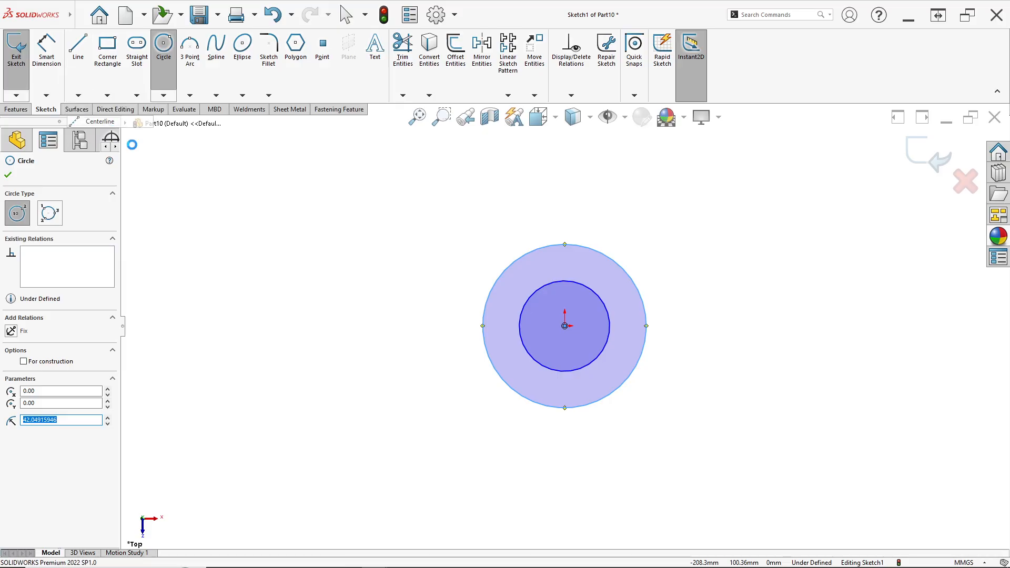
click(564, 326)
click(884, 327)
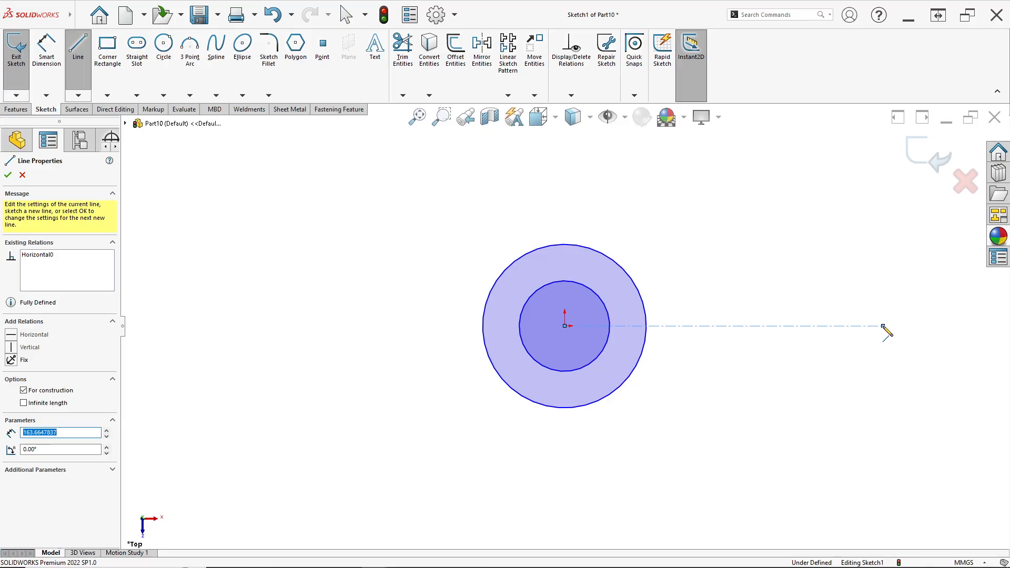
Step: Dimension the horizontal construction centerline to a length of 85 mm
key(Escape)
scroll(790, 291, down, 3)
click(46, 50)
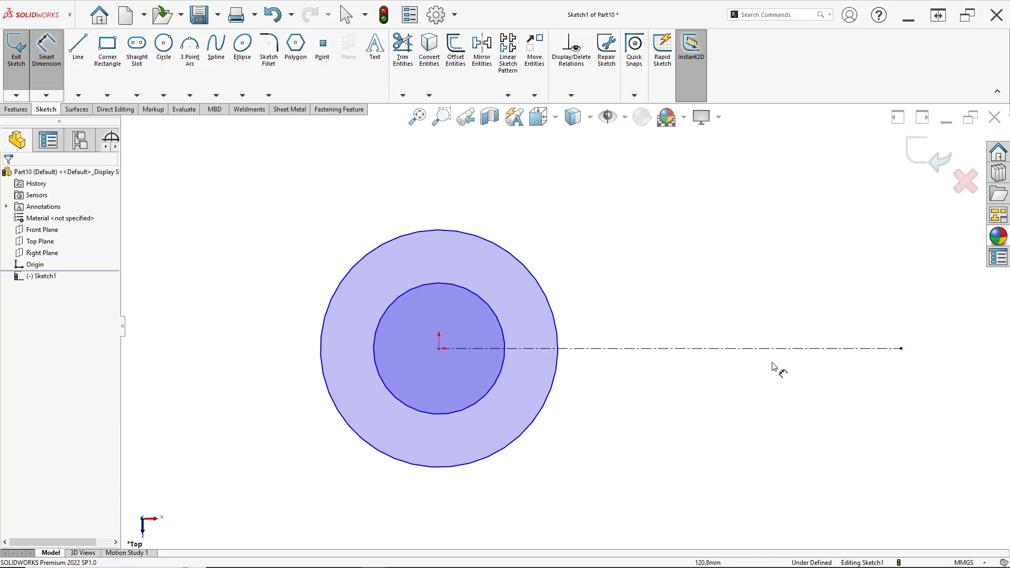
click(661, 349)
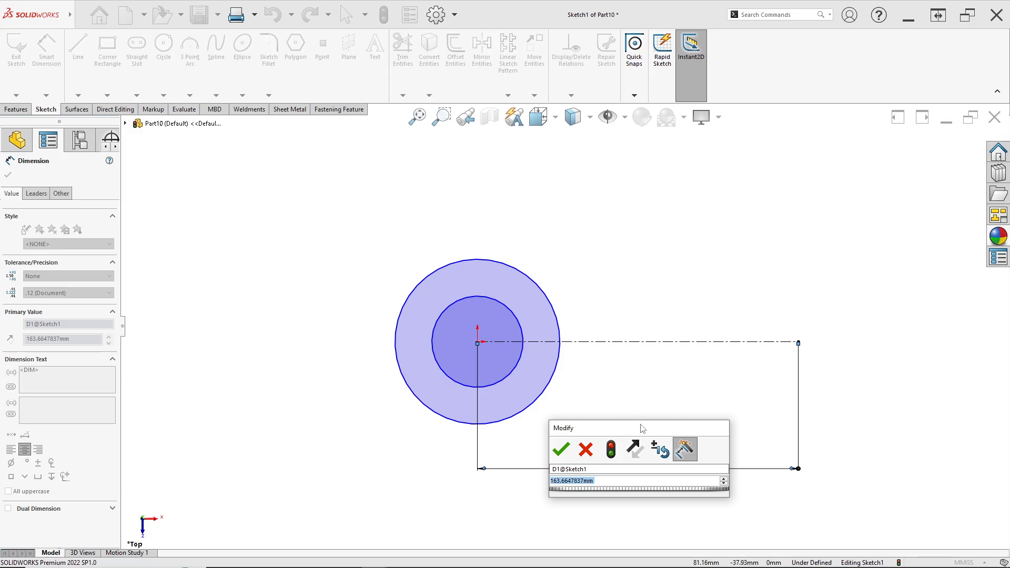
text(85)
key(Return)
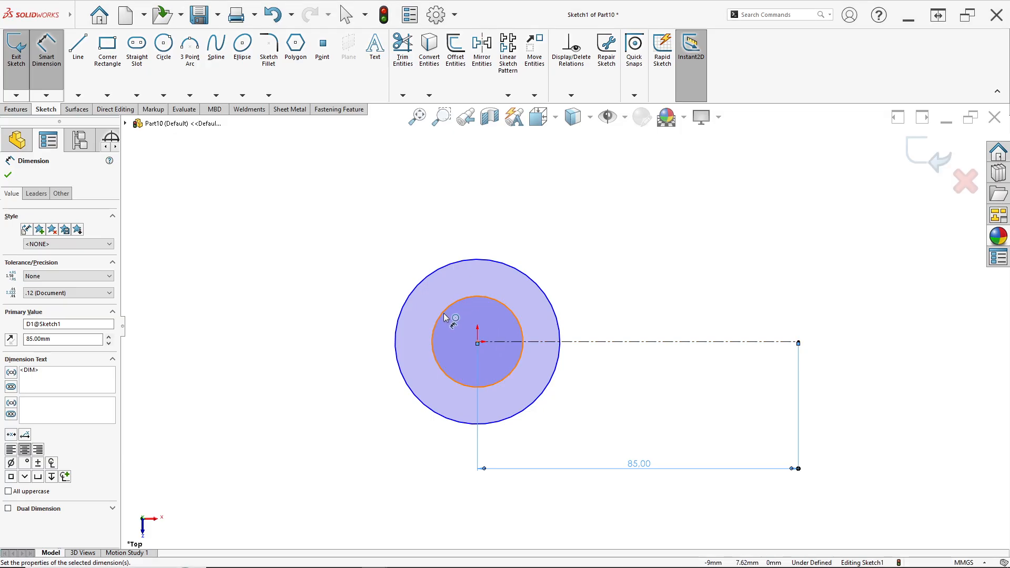
Step: Dimension the inner circle's diameter to 12 mm and the outer circle's diameter to 30 mm
click(446, 310)
click(329, 330)
text(12)
key(Return)
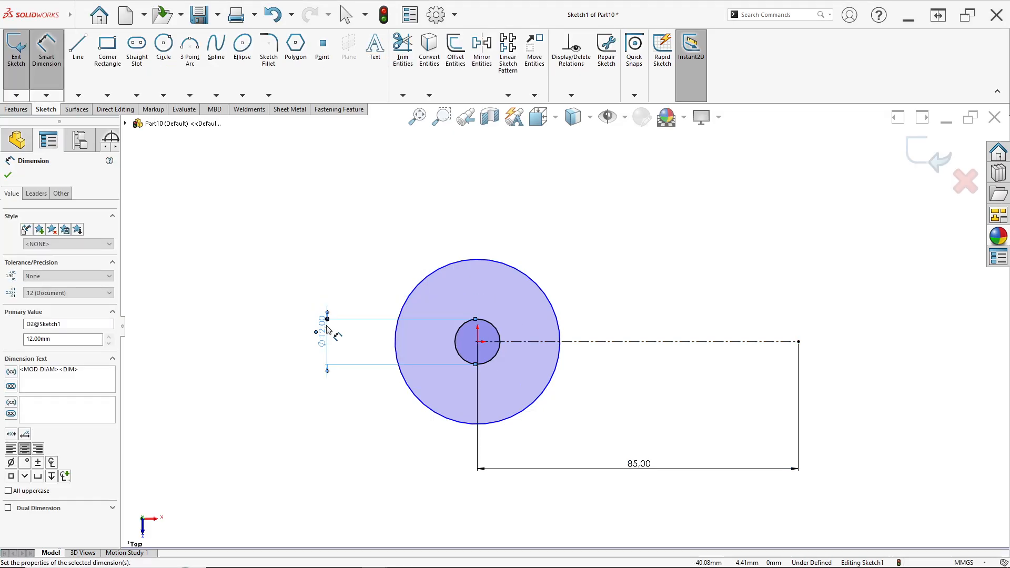
click(425, 277)
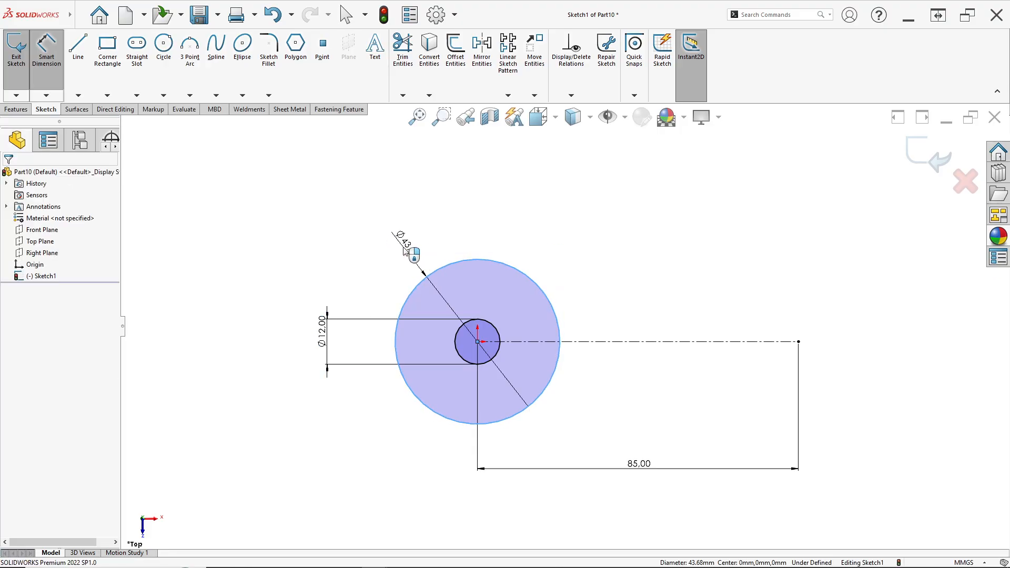
click(405, 245)
text(30)
key(Return)
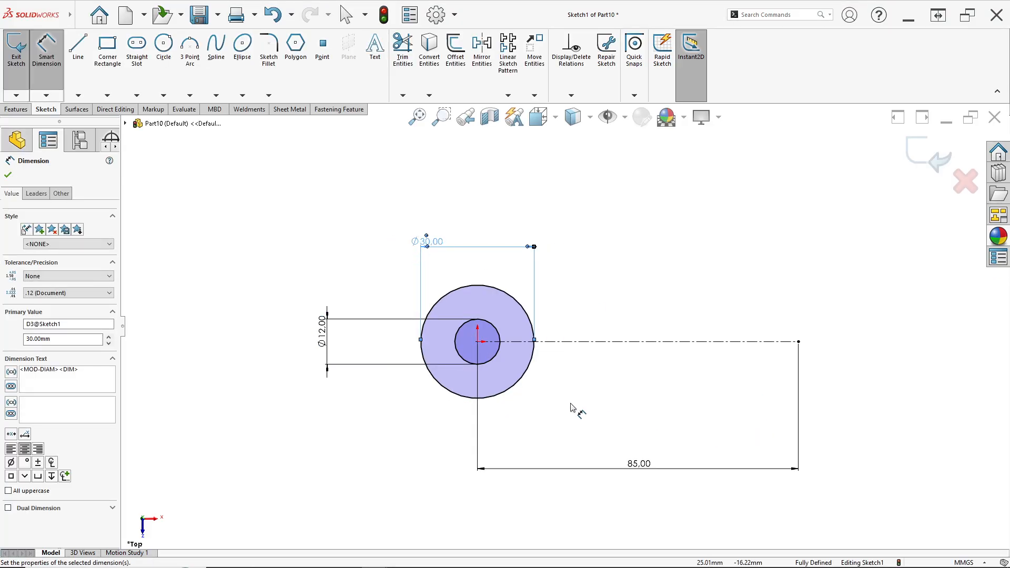
Step: Sketch half the bracket outline from the centerline's end: about 29 mm up, 12 mm inward, down, then about 73 mm back to the outer circle
scroll(566, 383, down, 1)
scroll(565, 381, down, 1)
click(78, 53)
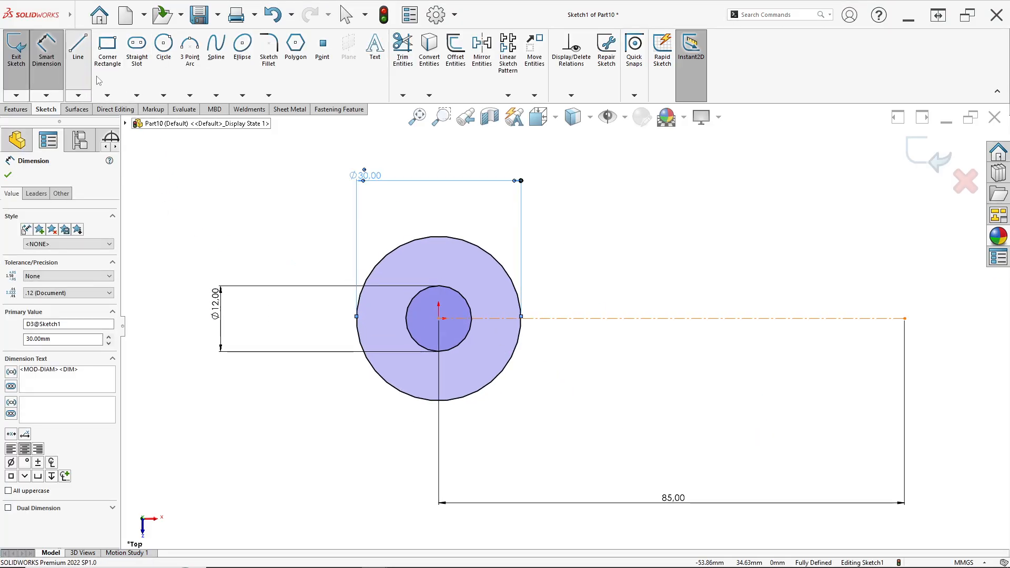
scroll(811, 318, up, 2)
key(alt+Tab)
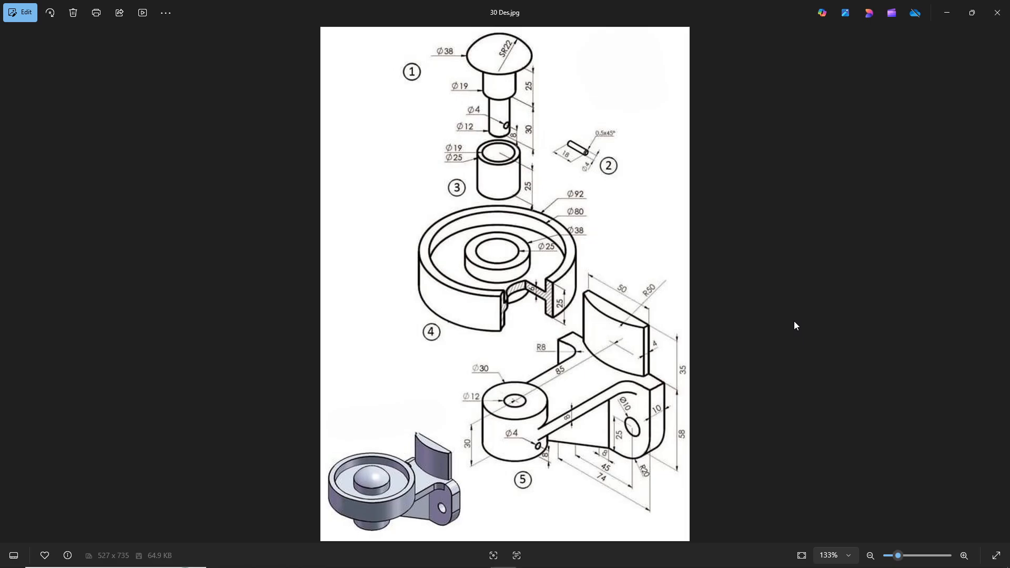
key(alt+Tab)
click(801, 321)
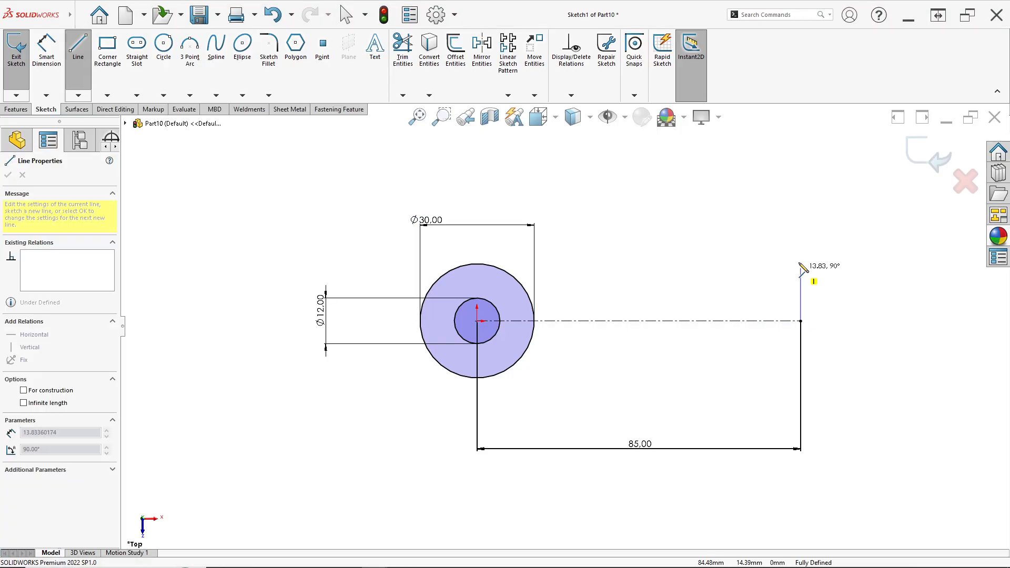
click(800, 213)
click(756, 213)
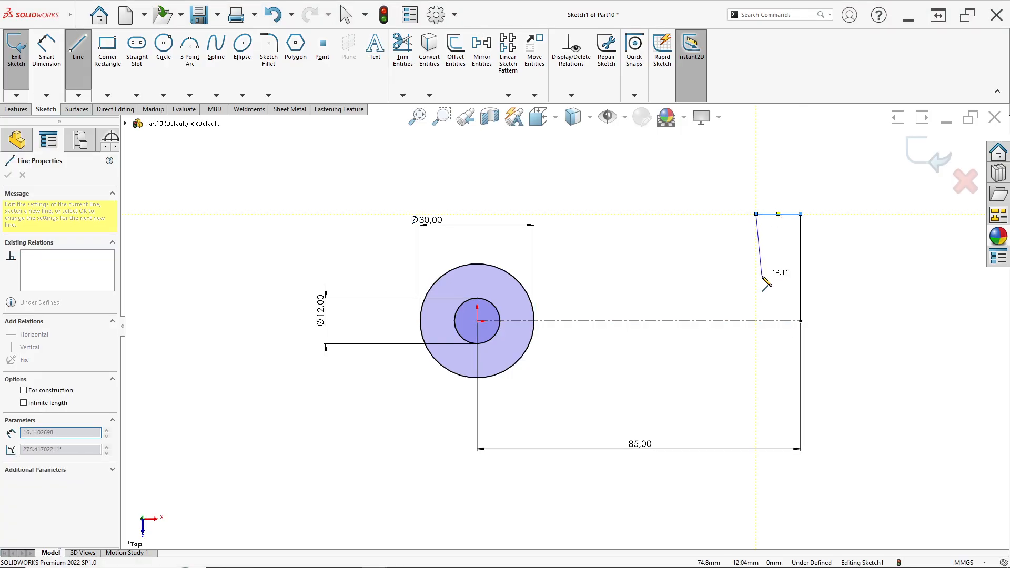
click(756, 267)
click(499, 270)
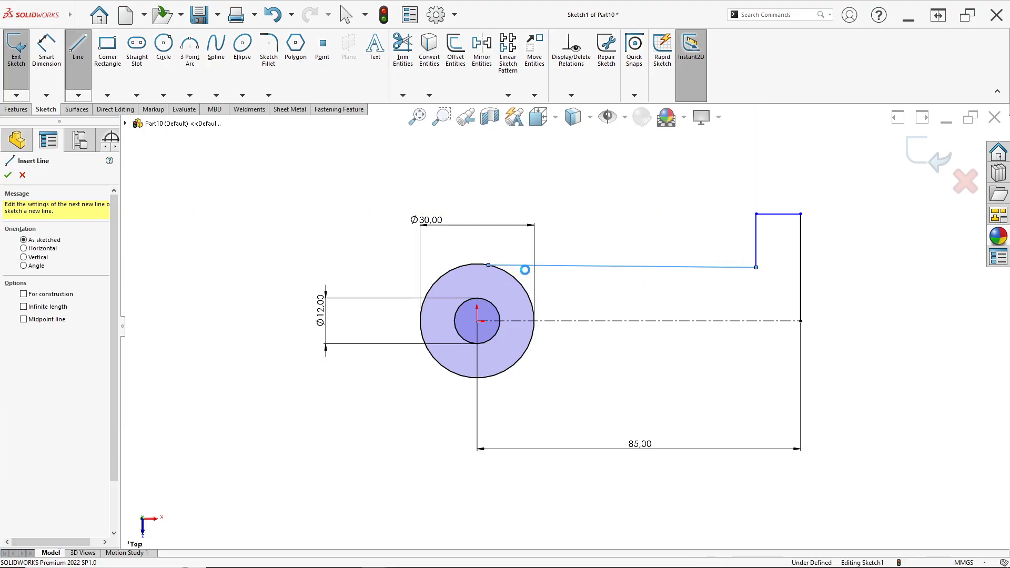
key(Escape)
Step: Make the long arm line tangent to the outer circle and horizontal
scroll(513, 263, down, 3)
click(507, 273)
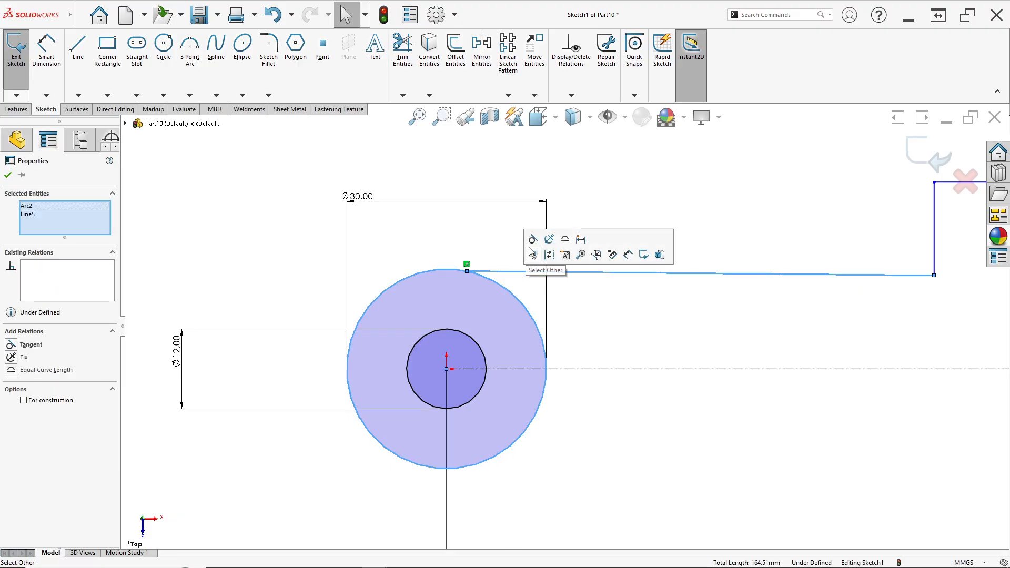
click(533, 240)
key(Escape)
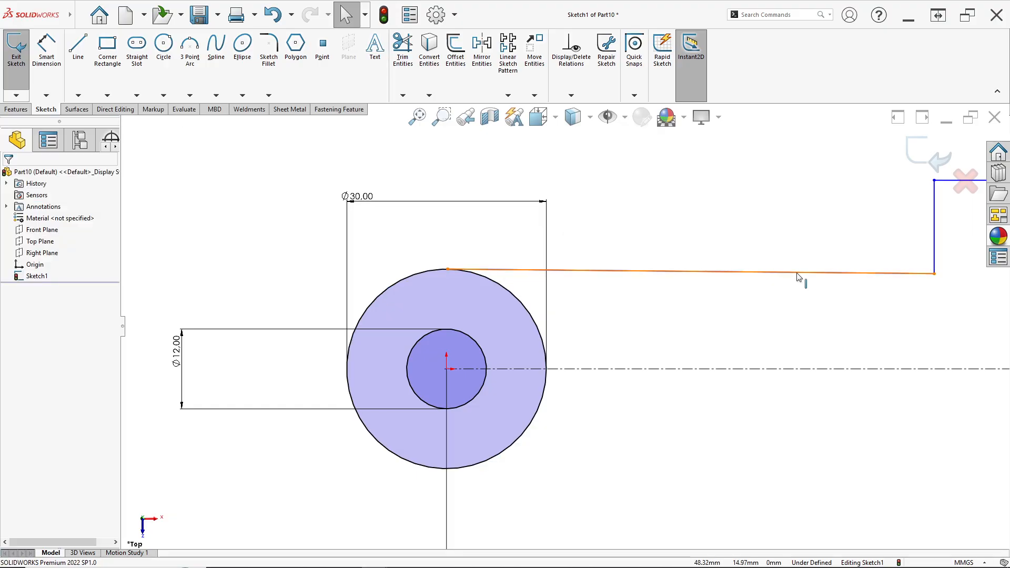
click(718, 273)
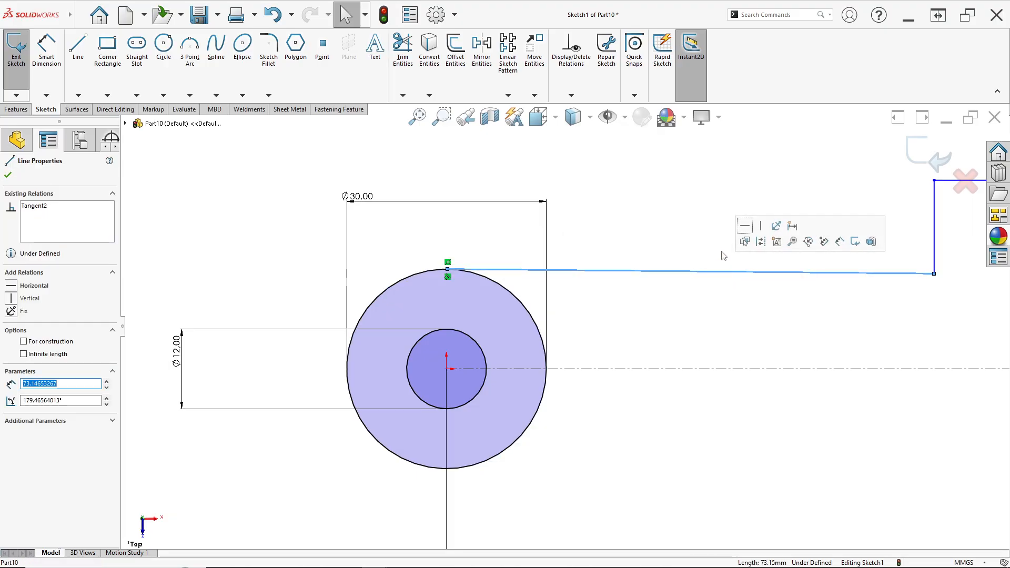
click(742, 226)
key(f)
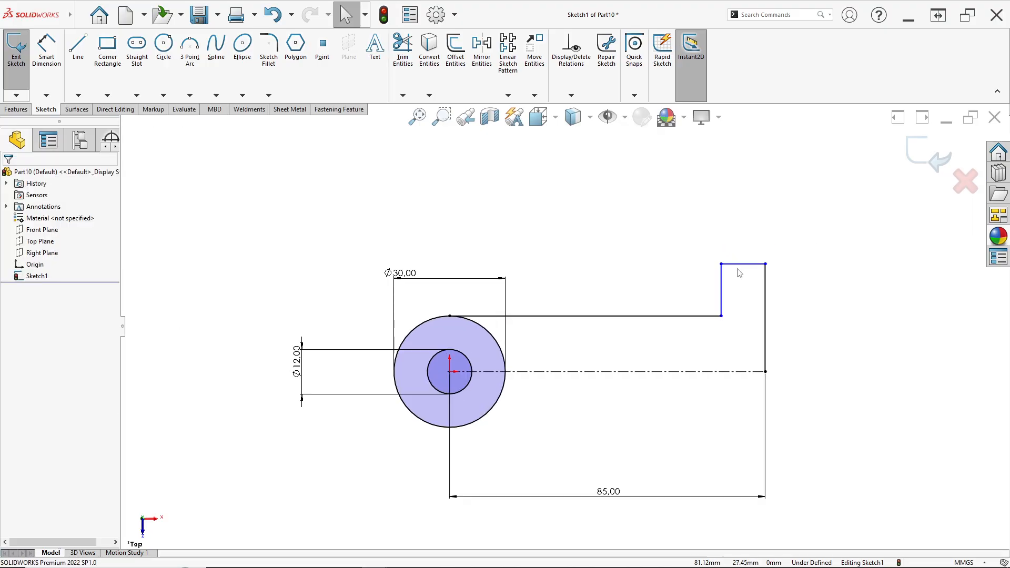
Step: Check part 5 in the drawing and dimension the flange's full width, doubled about the centerline, to 74 mm
click(57, 71)
key(alt+Tab)
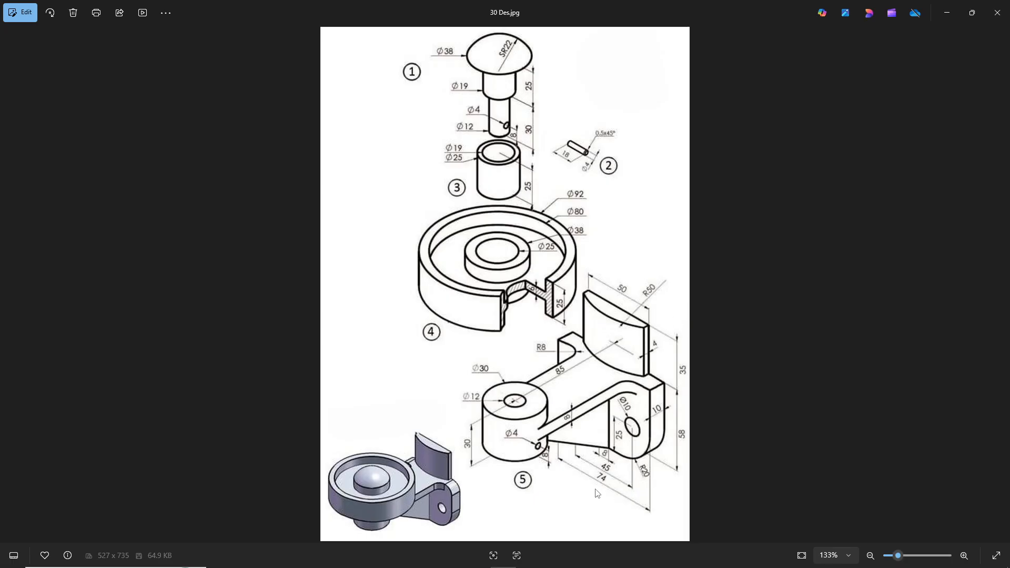
key(alt+Tab)
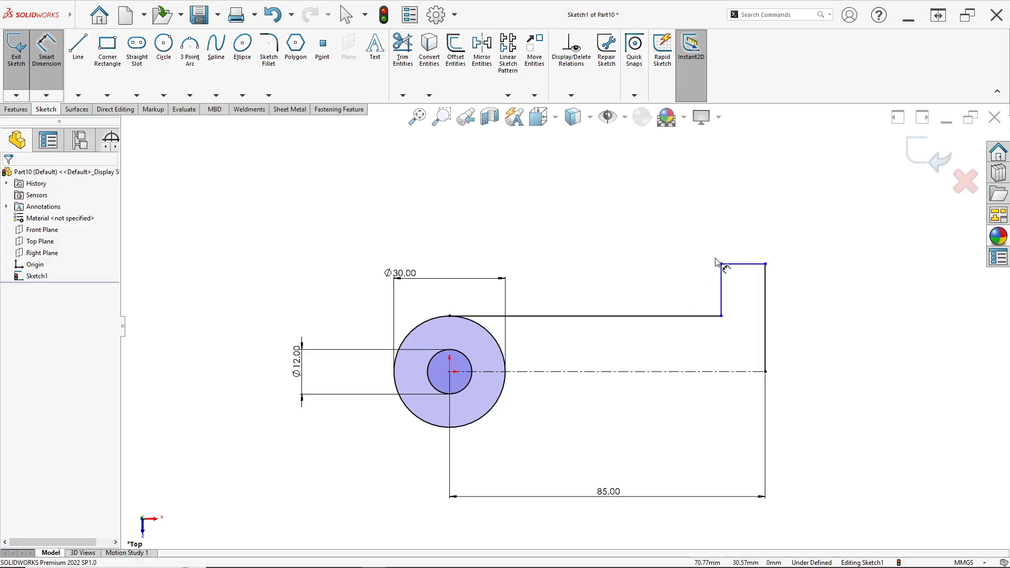
click(744, 265)
click(734, 372)
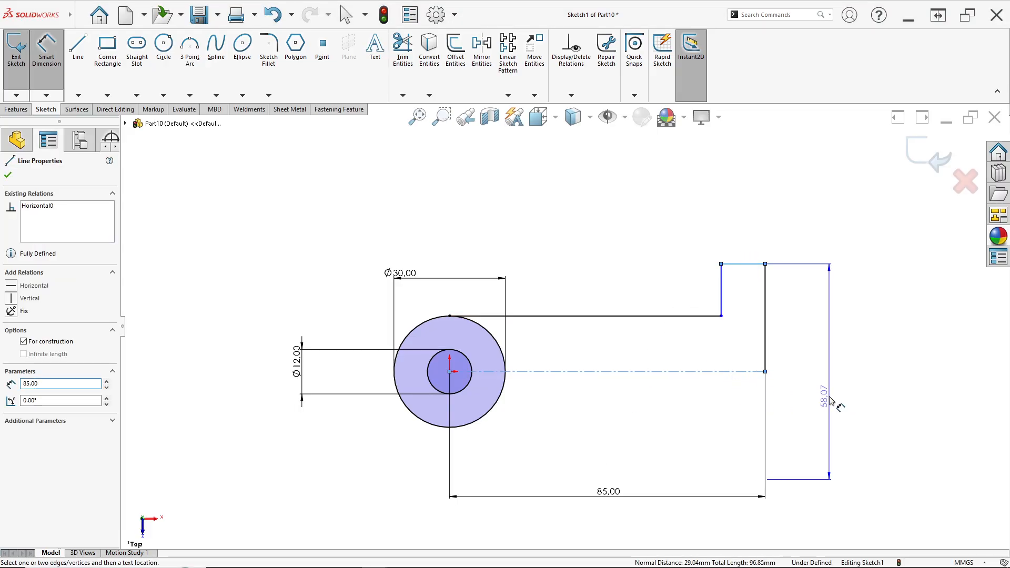
click(832, 402)
text(74)
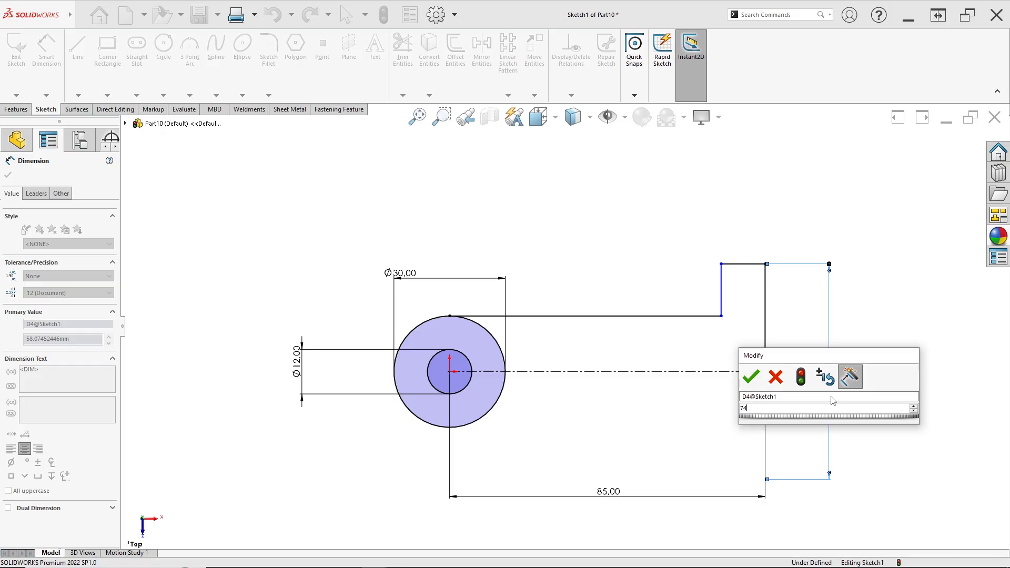
key(Return)
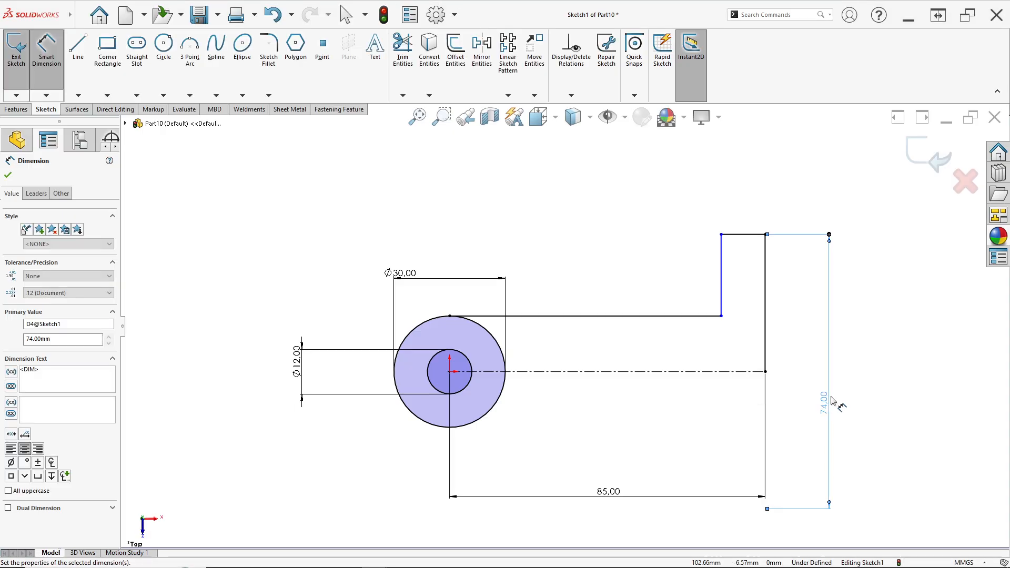
Step: Dimension the flange's short end line to 10 mm, checking the thickness in the reference drawing
click(737, 238)
key(alt+Tab)
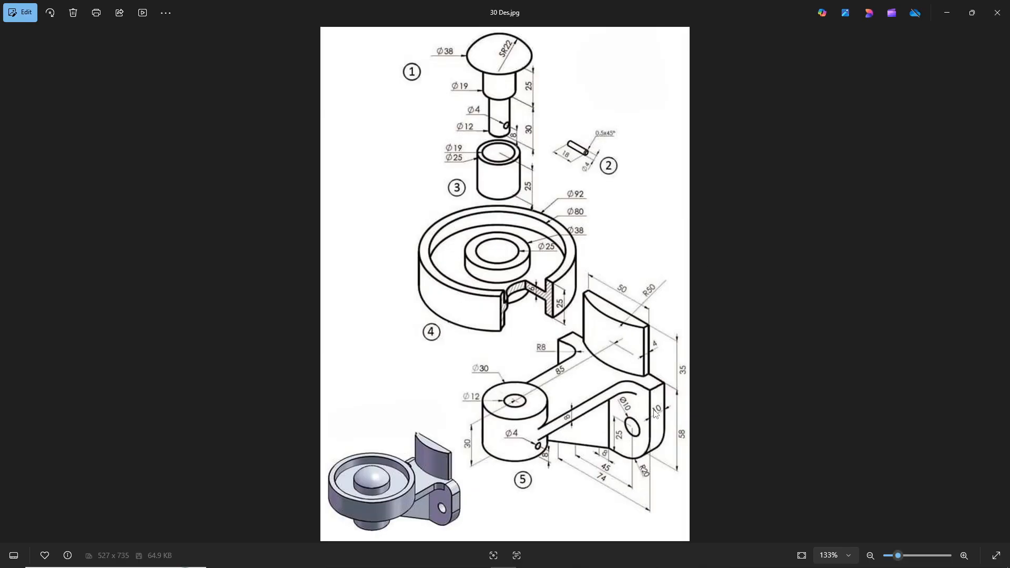
key(alt+Tab)
text(10)
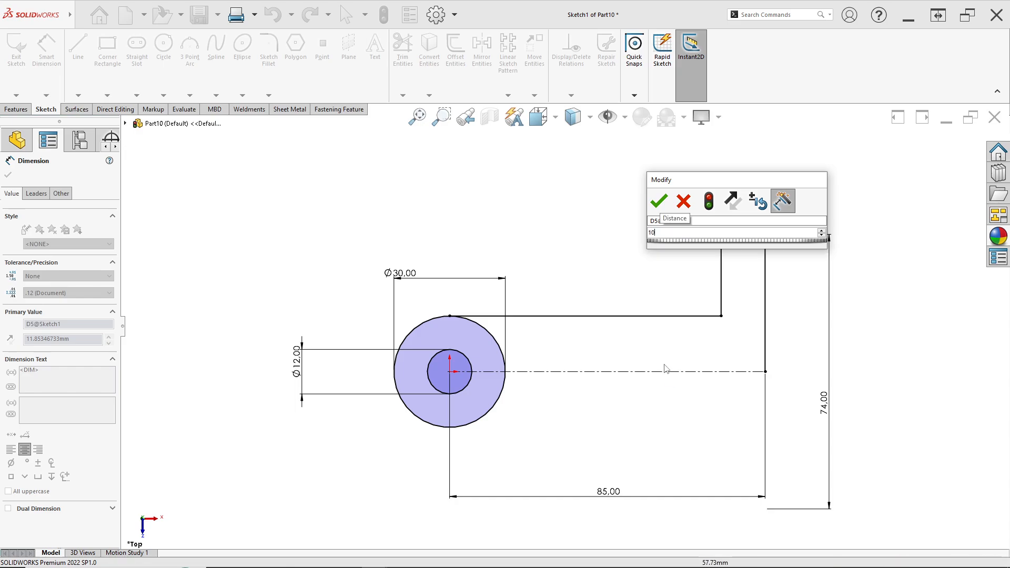
key(Return)
key(alt+Tab)
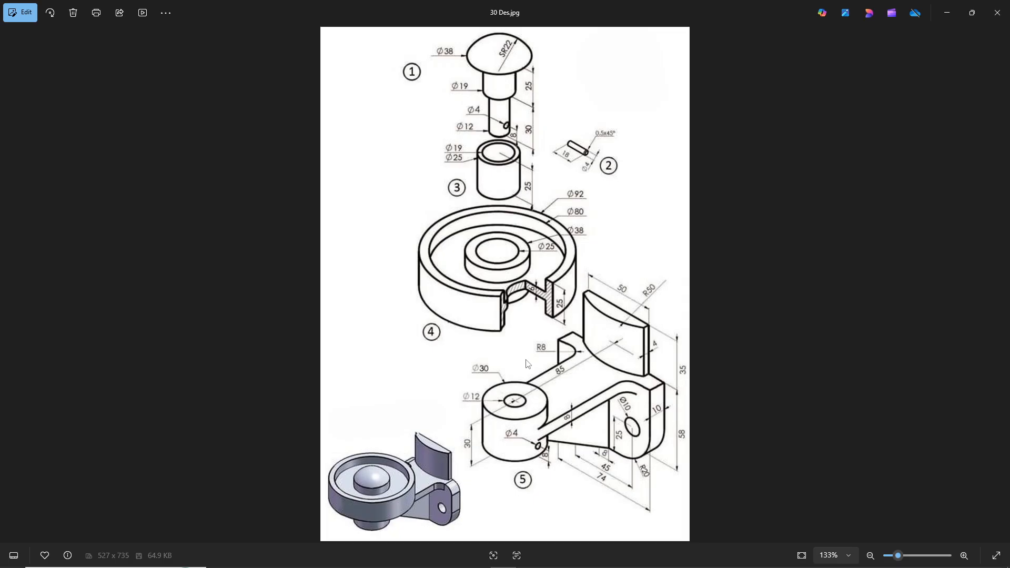
key(alt+Tab)
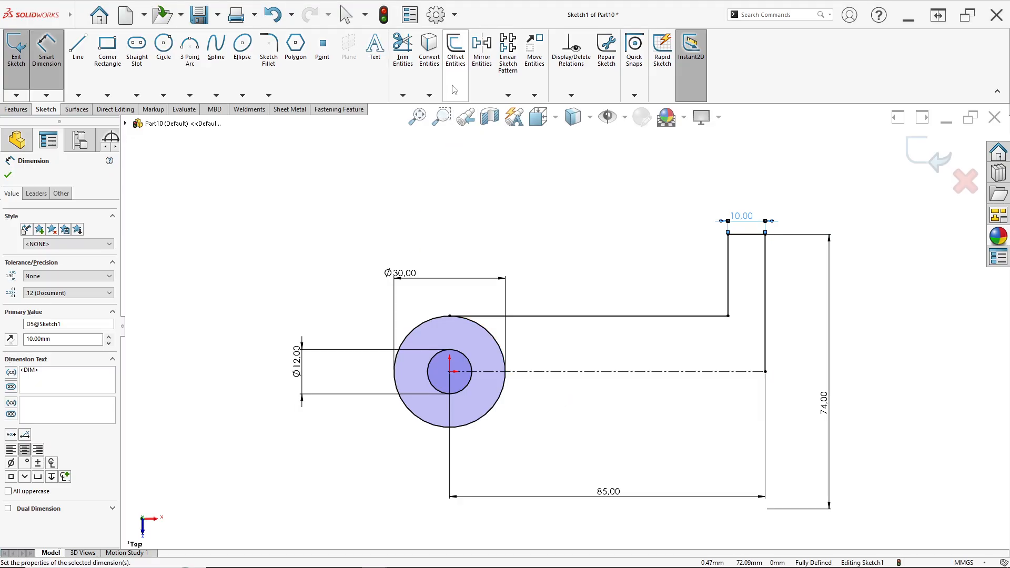
Step: Mirror the arm line and the three flange lines about the horizontal centerline, keeping the originals
click(482, 53)
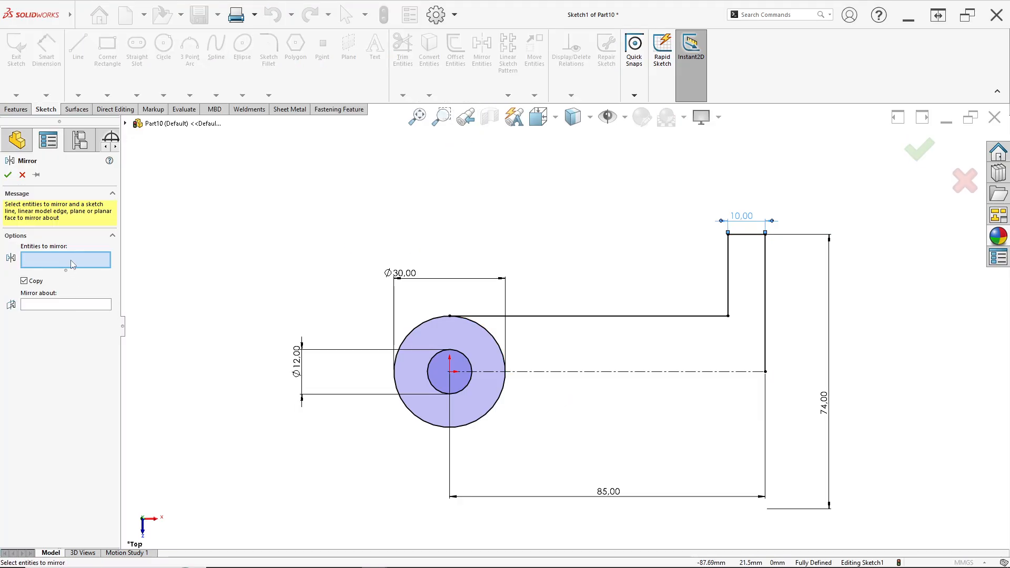
click(590, 317)
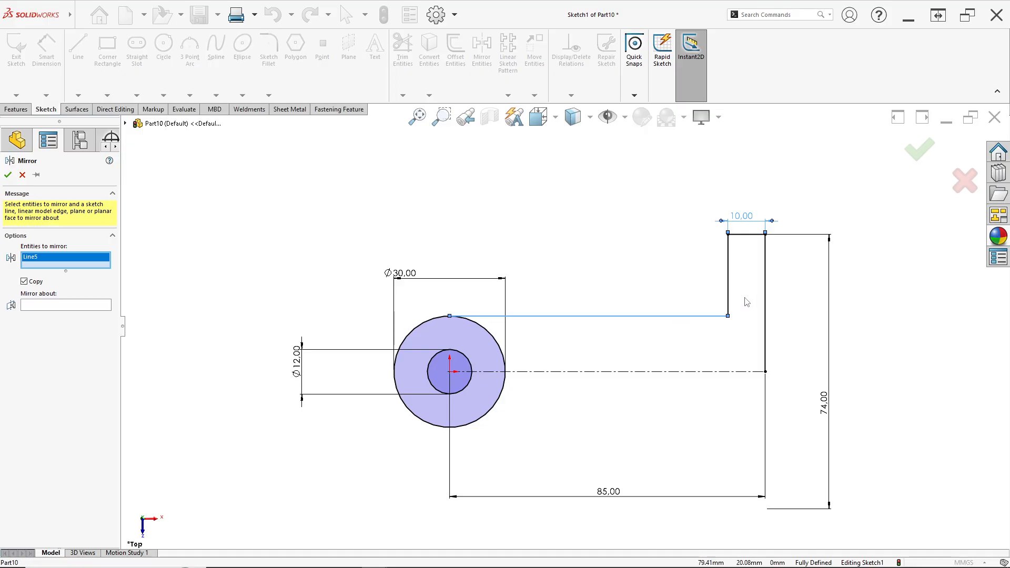
click(729, 293)
click(749, 234)
click(766, 289)
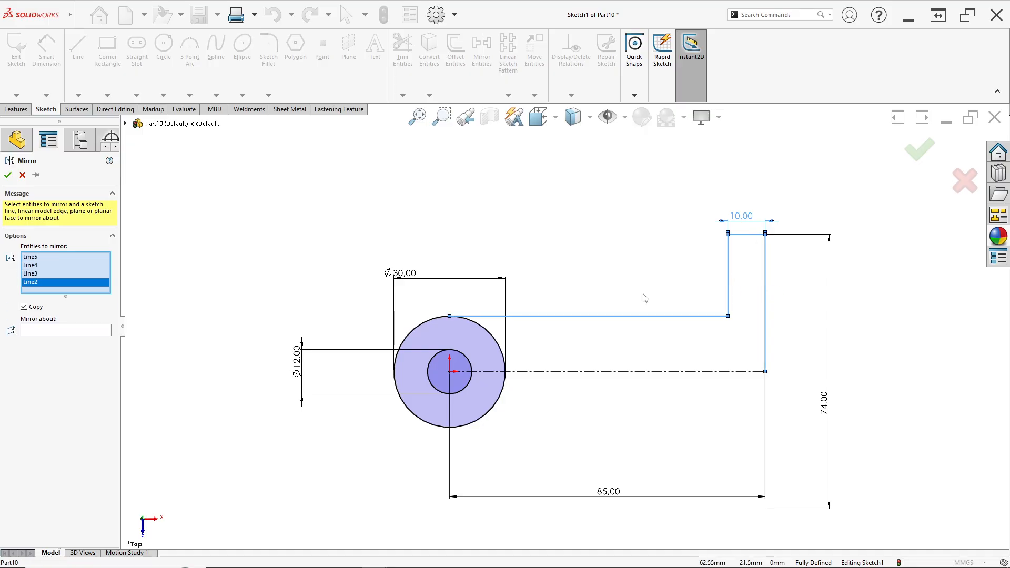
click(54, 330)
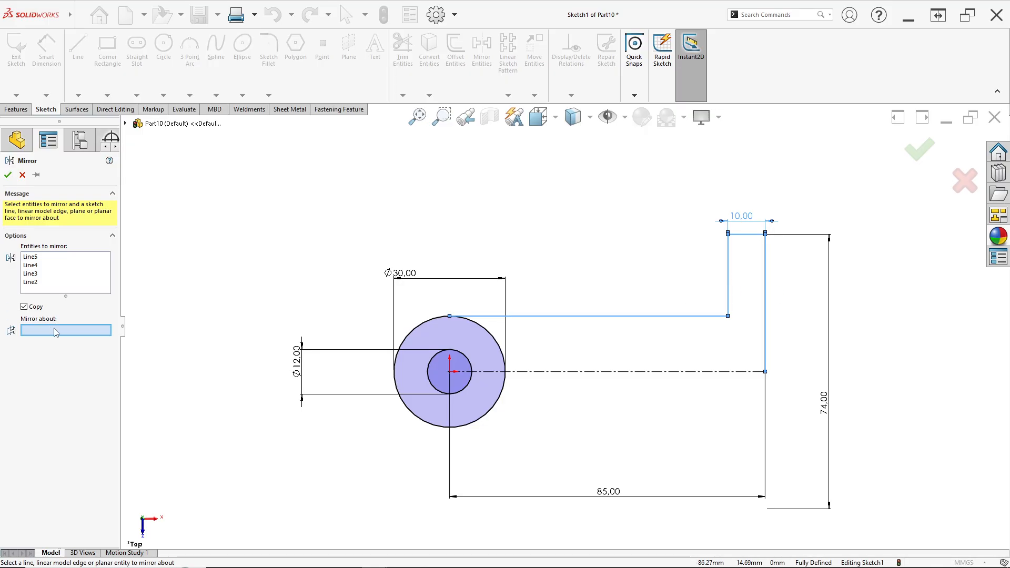
click(567, 373)
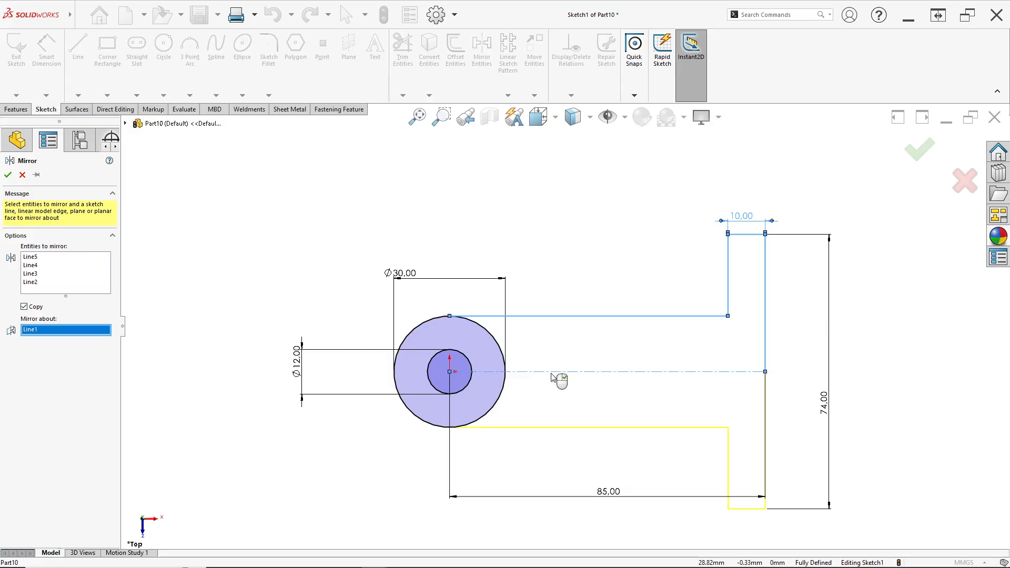
click(8, 175)
key(f)
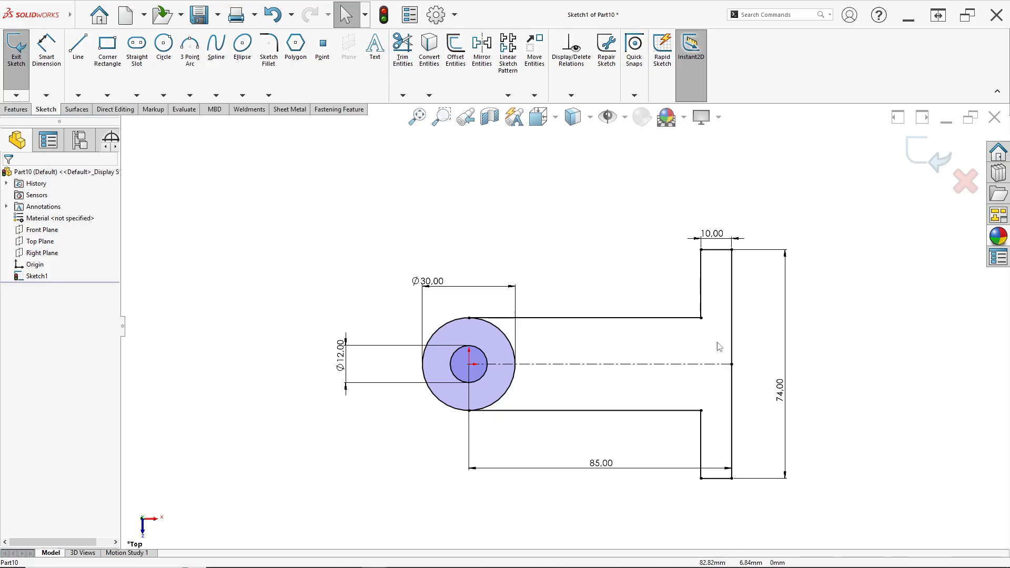
Step: Draw a vertical line joining the two inner corners where the arm meets the flange
scroll(709, 345, down, 5)
scroll(690, 343, up, 4)
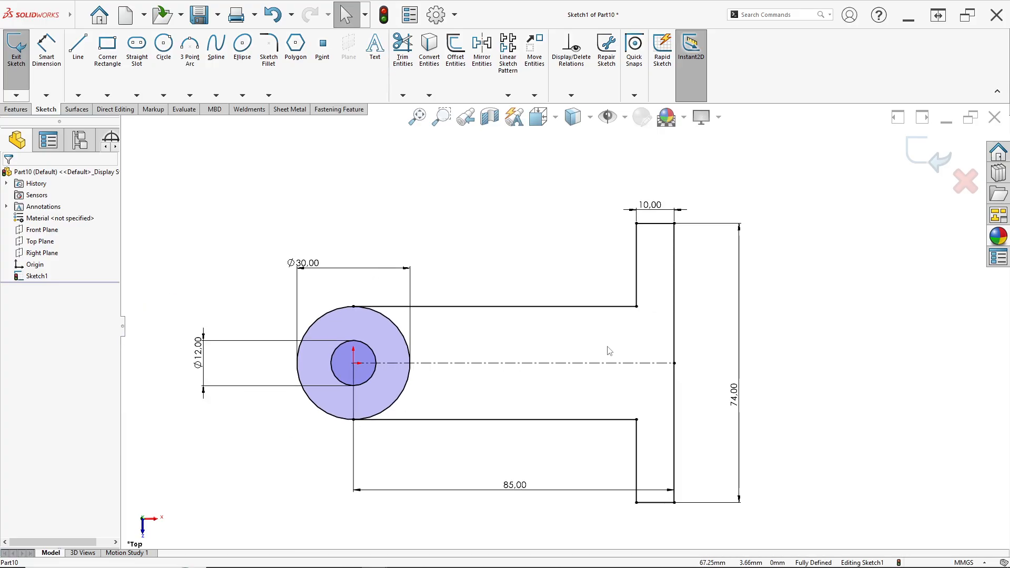
key(l)
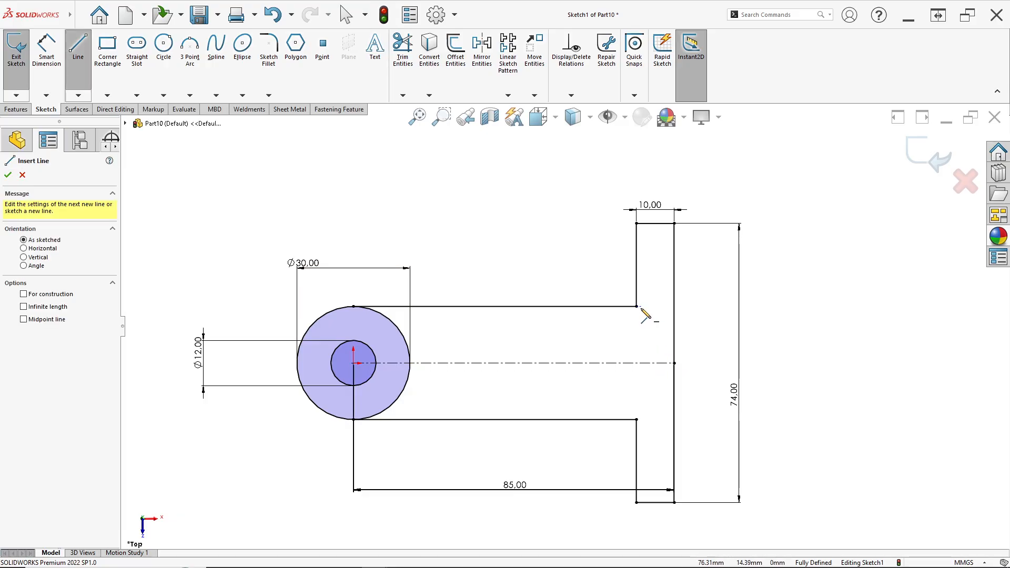
click(636, 307)
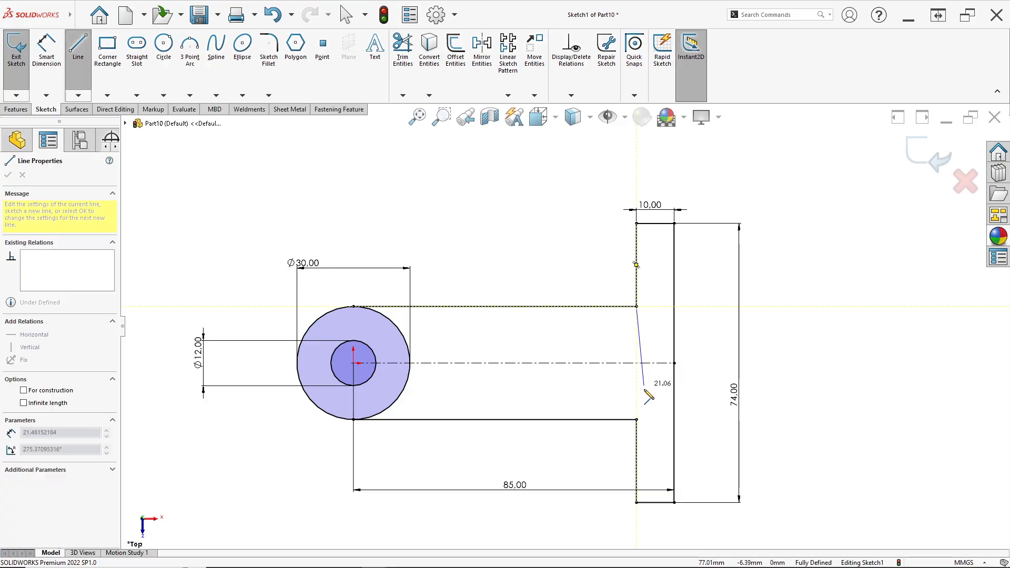
click(636, 419)
key(Escape)
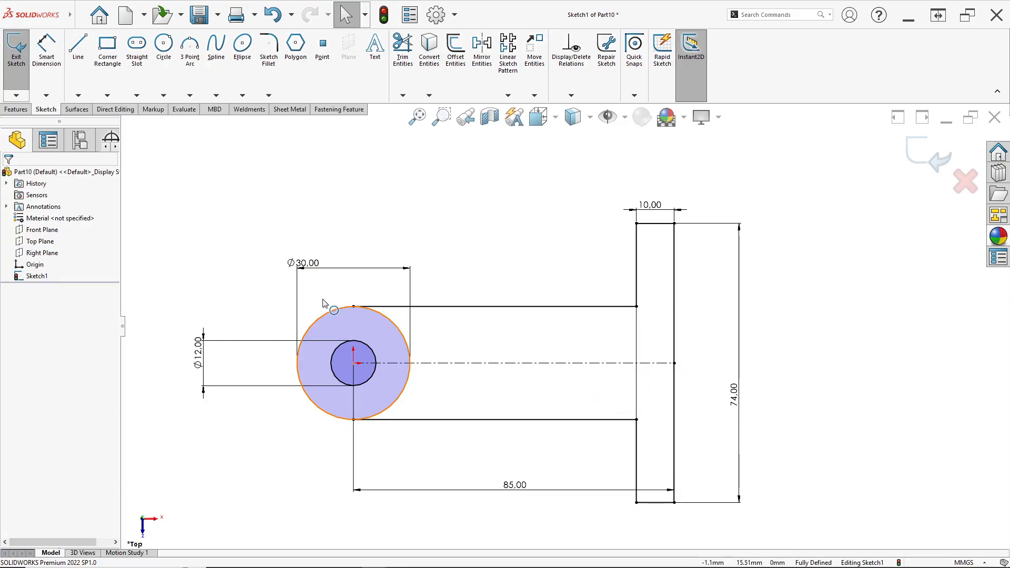
Step: Extrude the ring between the 30 mm and 12 mm circles 30 mm with the Mid Plane condition, checking the height in the reference drawing
click(17, 110)
click(18, 95)
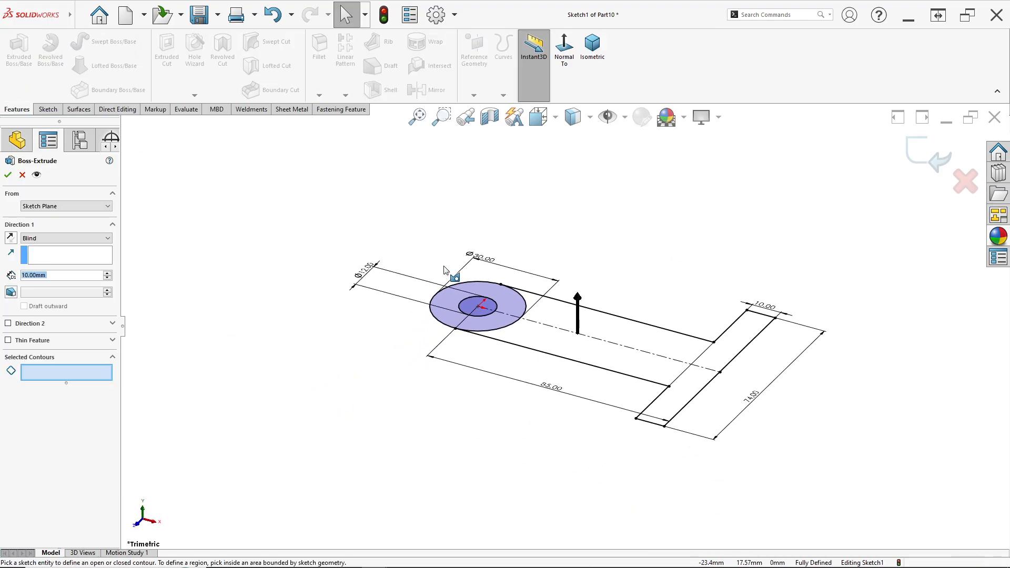
click(37, 240)
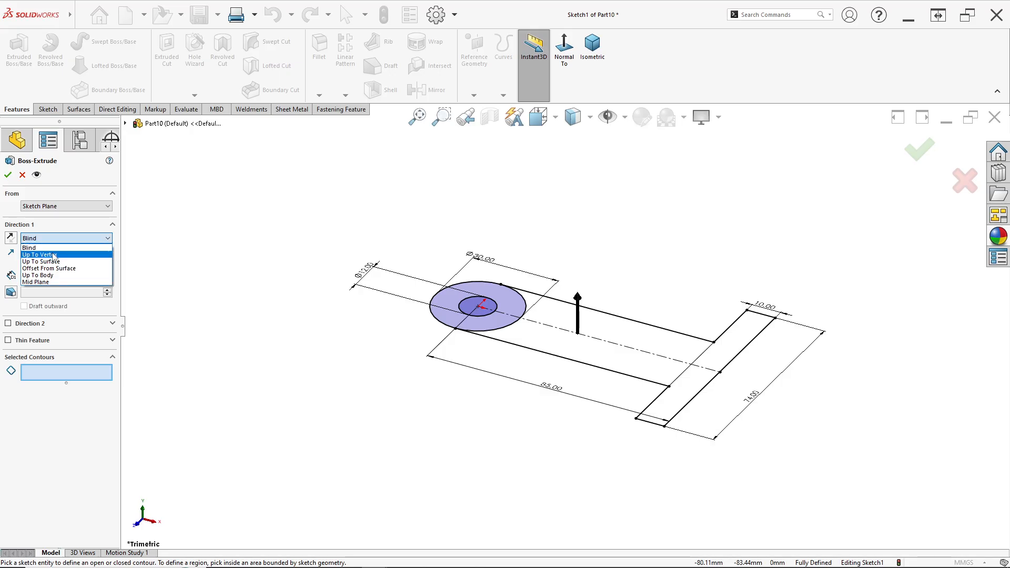
click(41, 282)
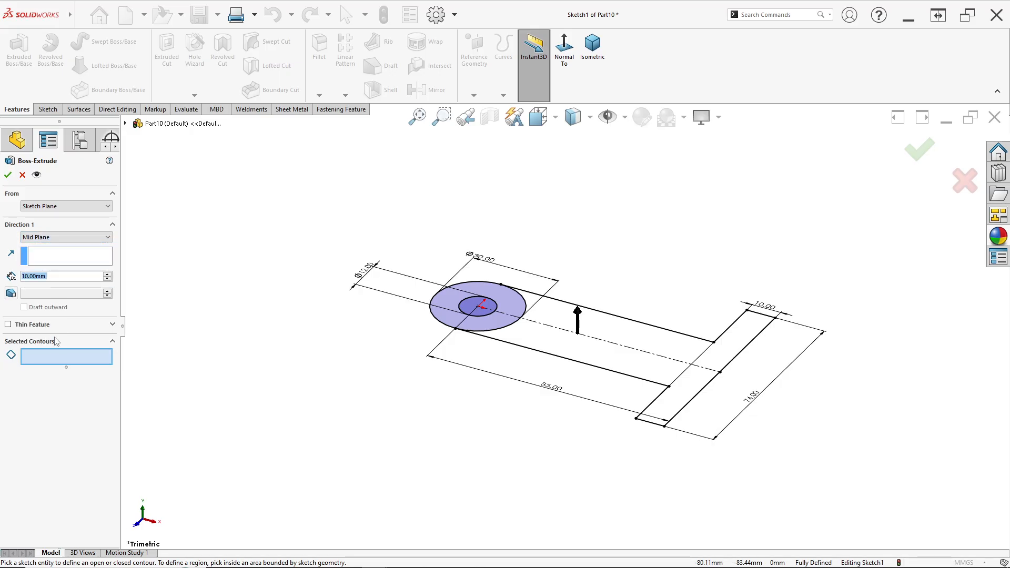
scroll(513, 310, down, 2)
click(513, 312)
key(alt+Tab)
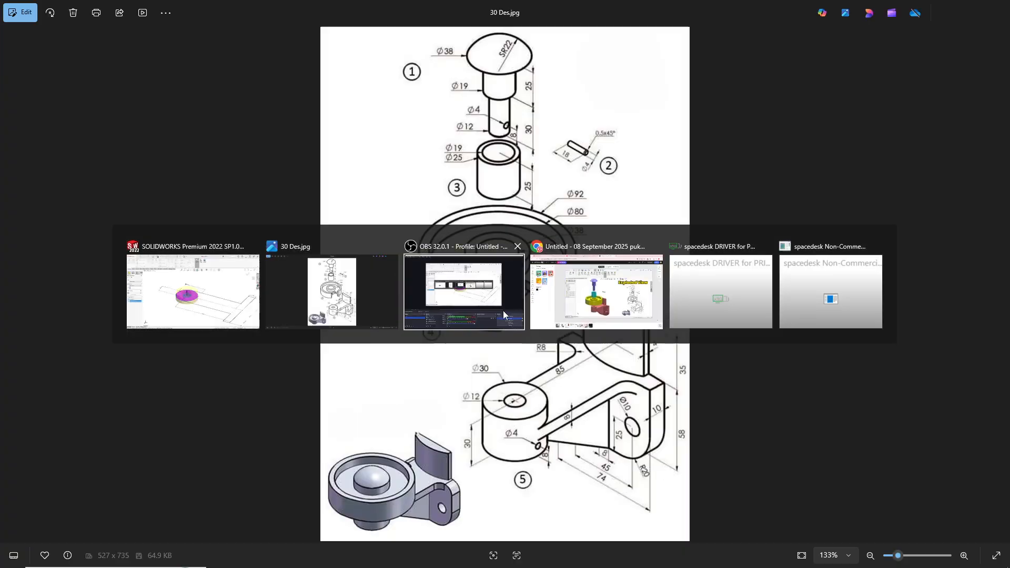
key(alt+Tab)
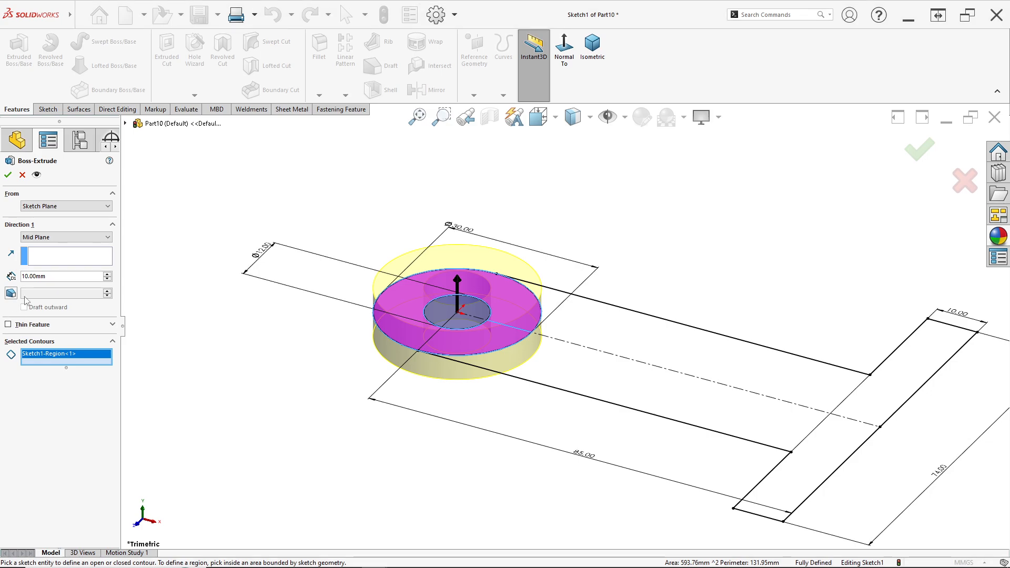
text(30)
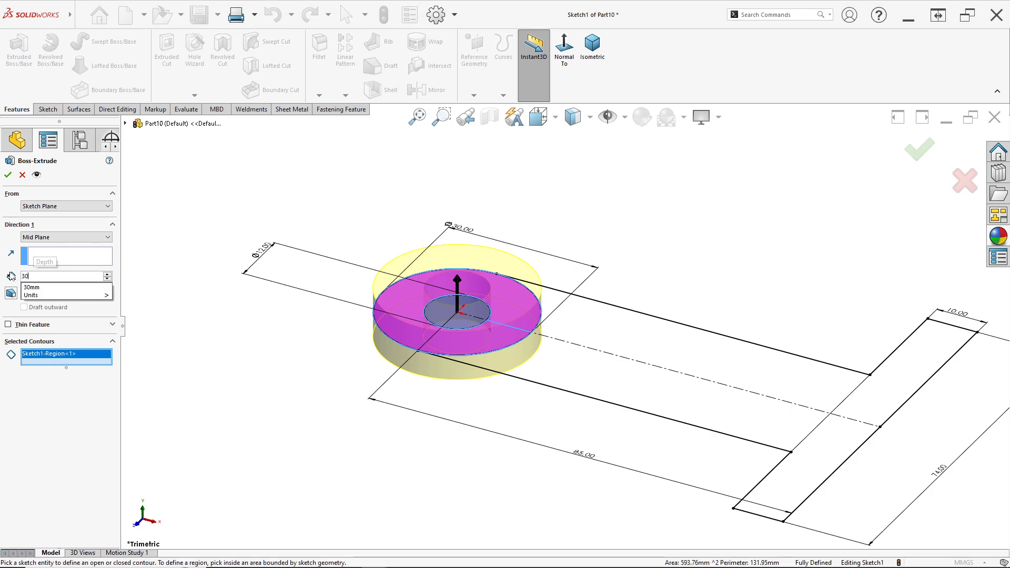
key(Return)
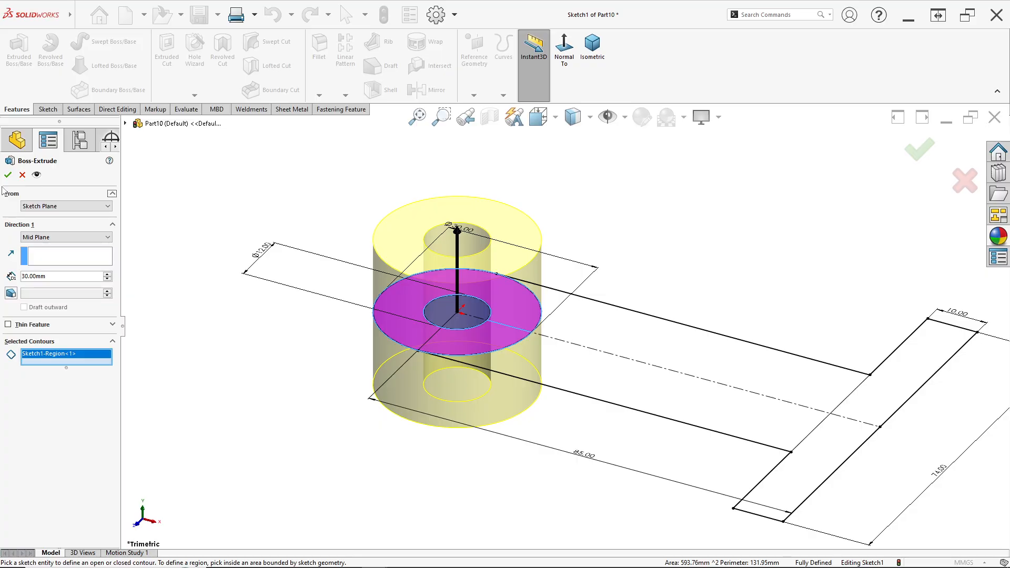
click(6, 176)
Step: Extrude both arm regions of the same base sketch 8 mm with Mid Plane, checking the arm thickness in the reference drawing
click(7, 288)
click(42, 300)
click(19, 69)
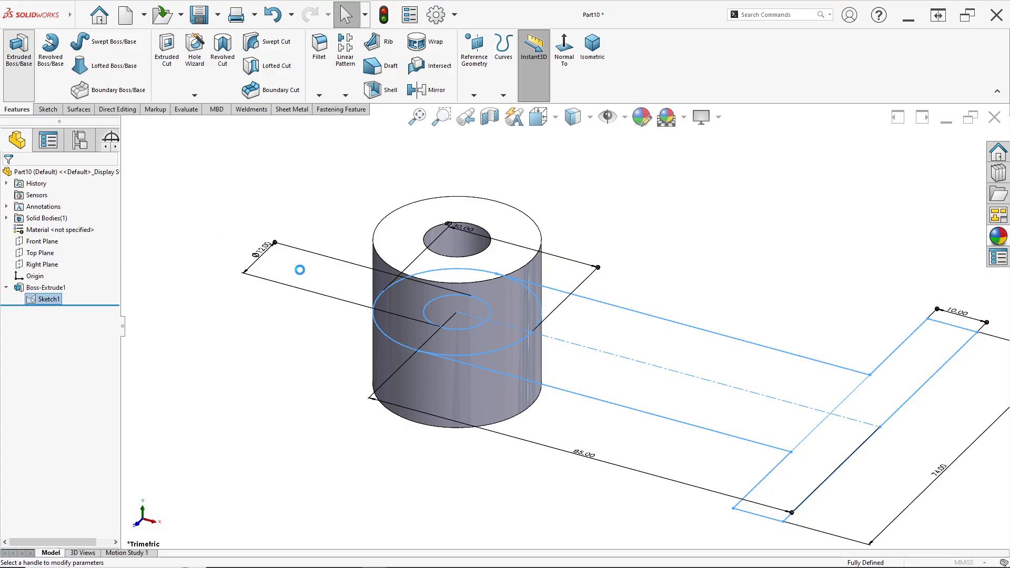
click(586, 377)
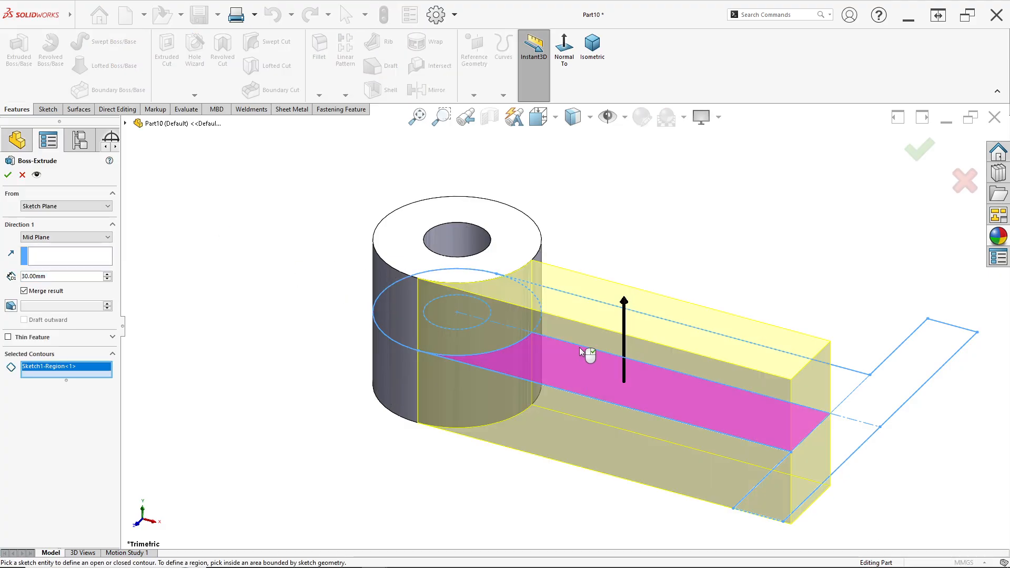
click(579, 332)
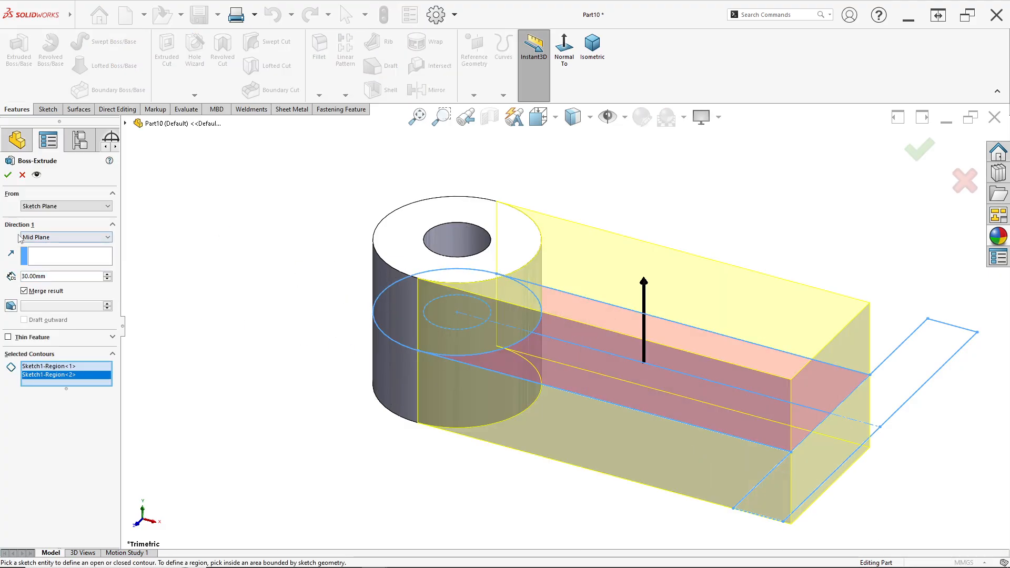
key(alt+Tab)
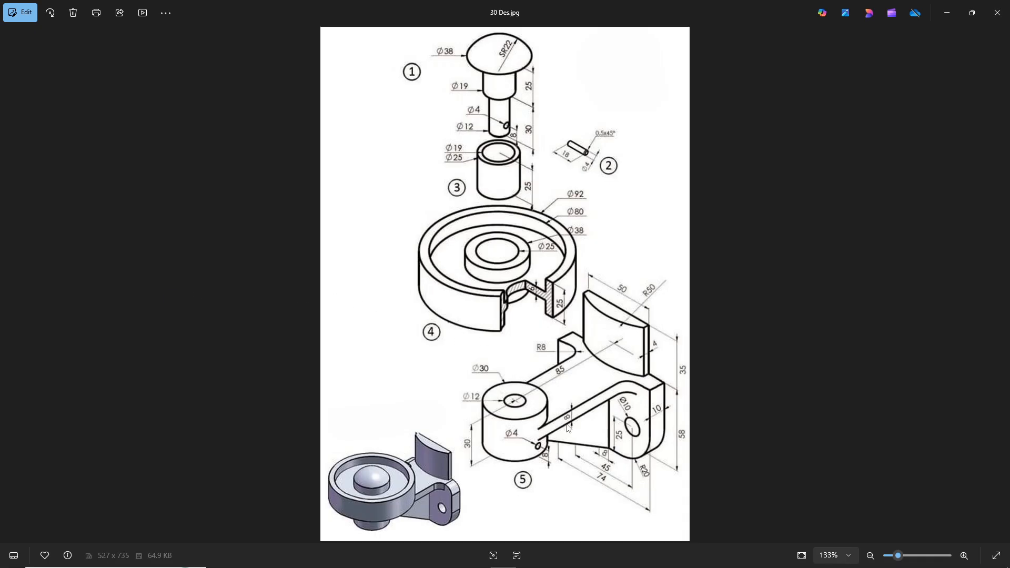
key(alt+Tab)
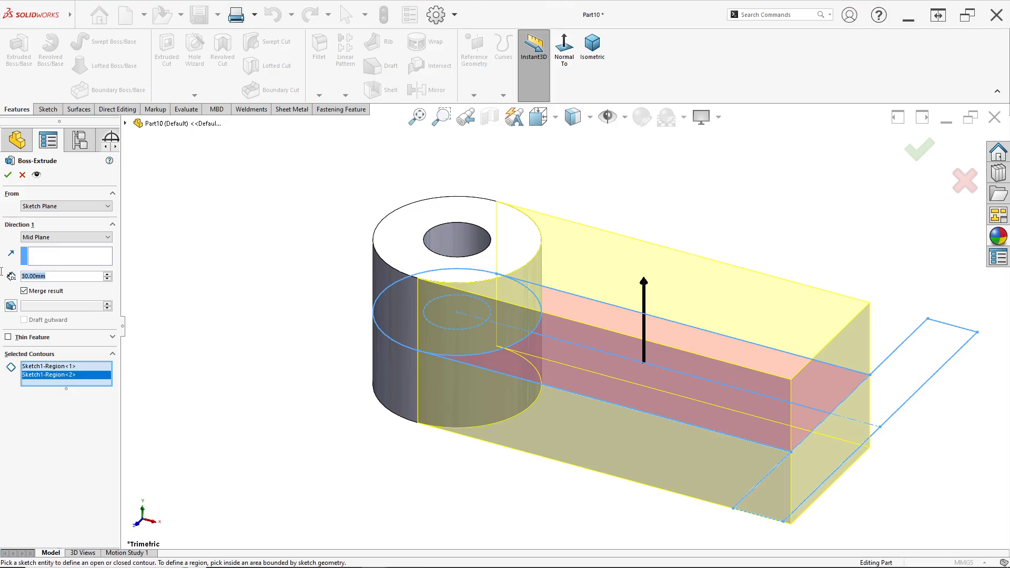
text(8)
key(Return)
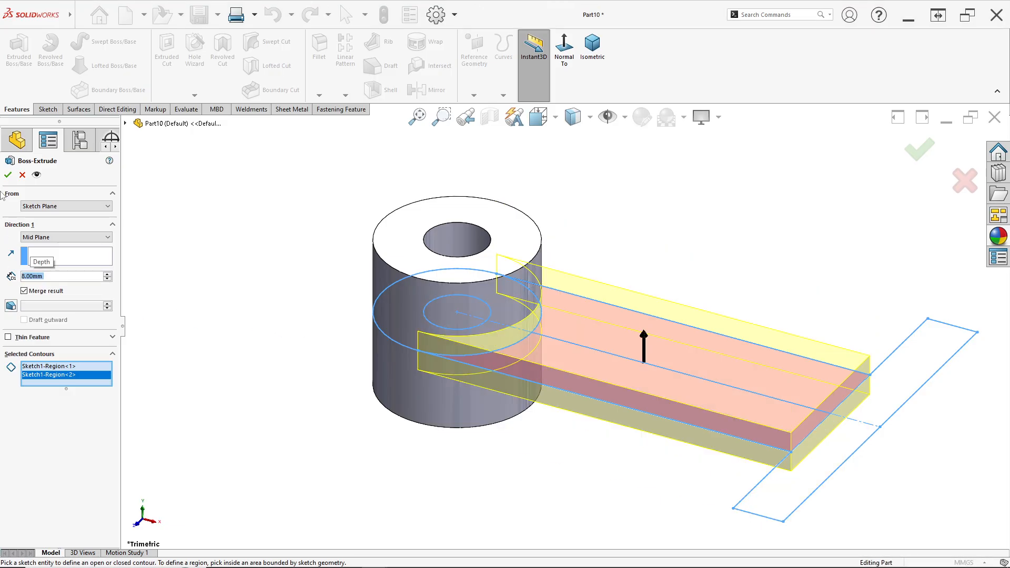
Step: Accept the 8 mm mid-plane arm extrusion and select the two end-plate regions of Sketch1 for another Boss-Extrude
click(8, 176)
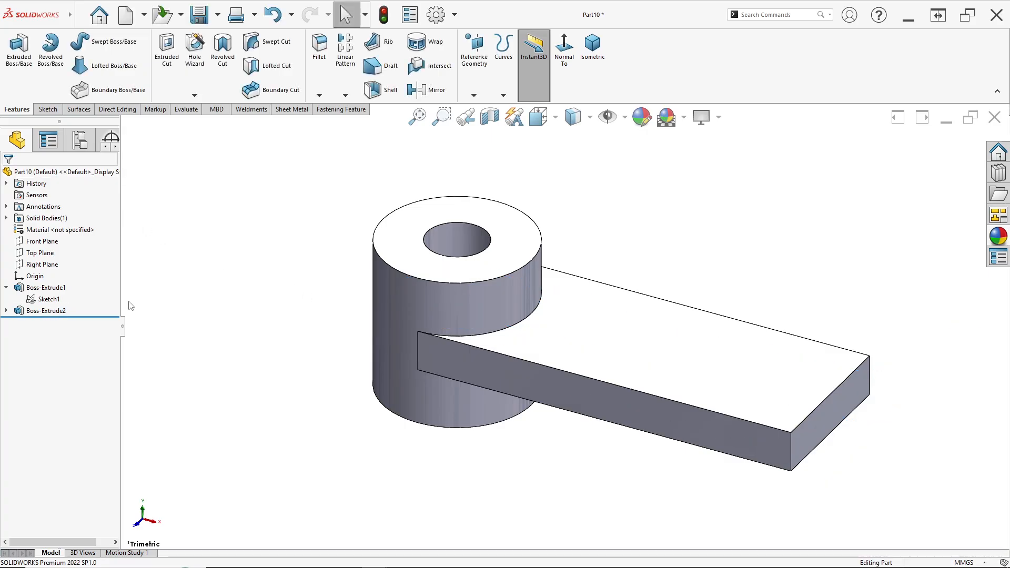
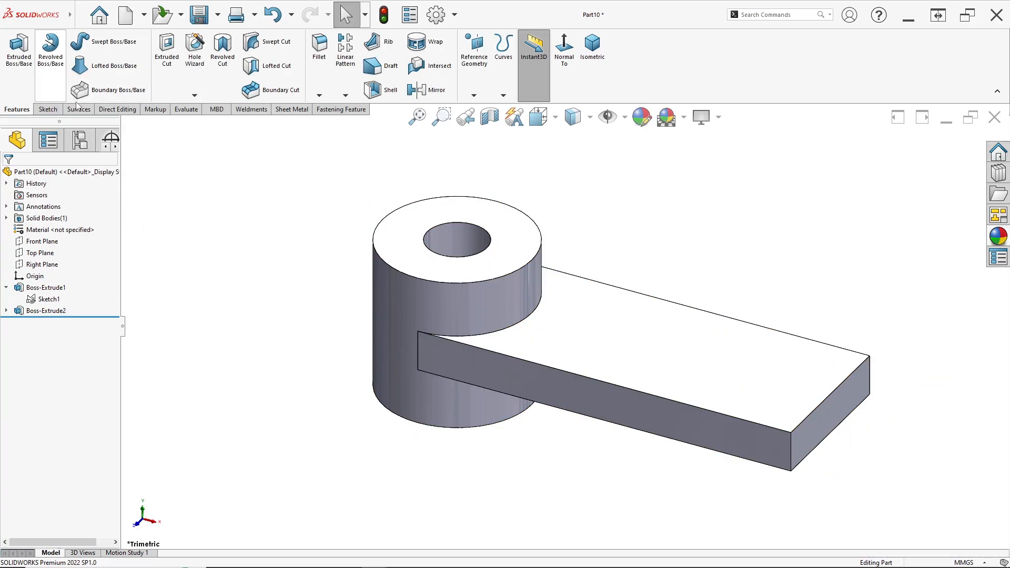
click(49, 299)
click(19, 47)
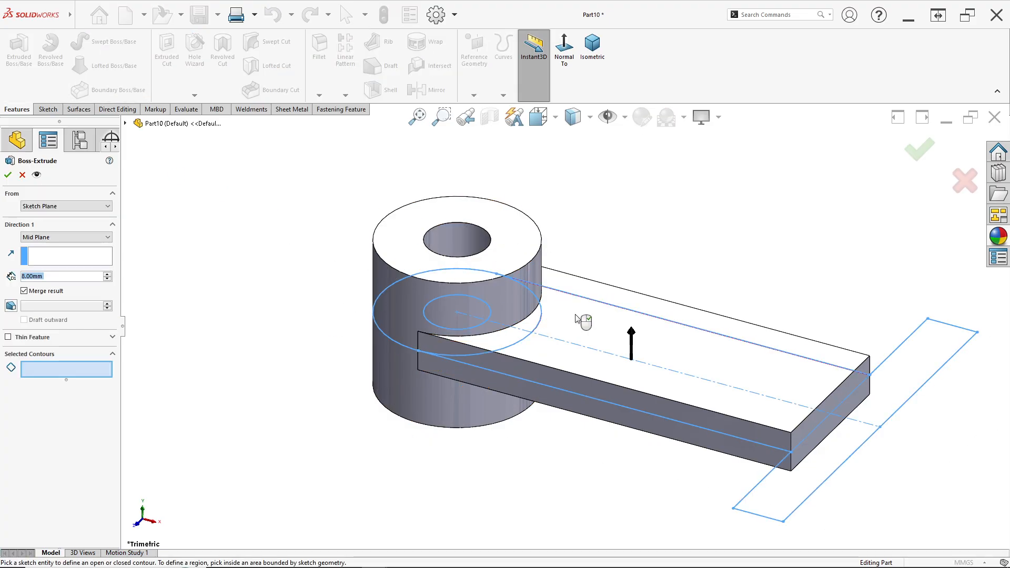
click(58, 368)
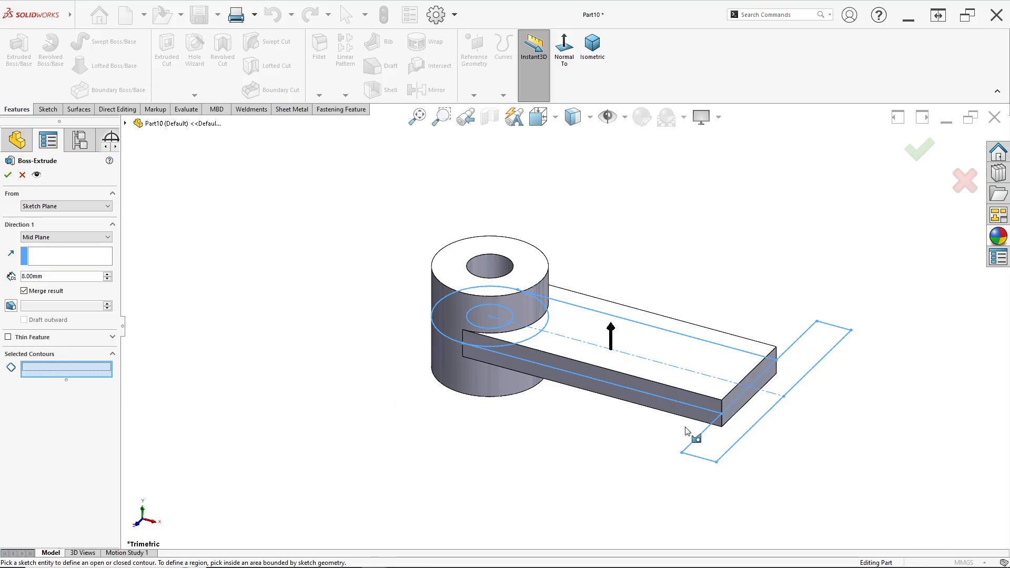
click(760, 418)
click(797, 368)
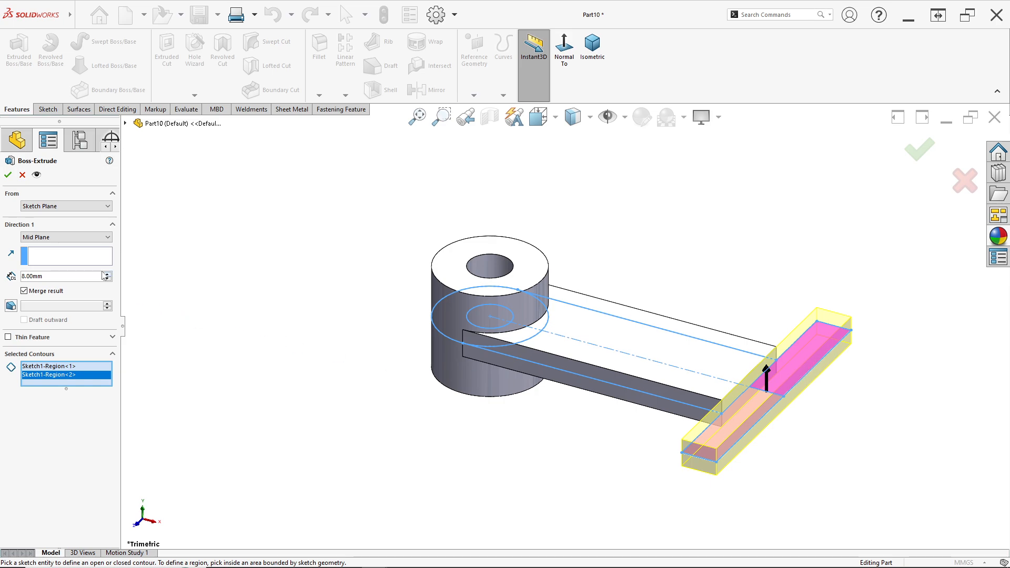
Step: Set the end-plate extrusion to Blind, reverse it downward, and start it at a 4 mm offset from the sketch plane
click(50, 237)
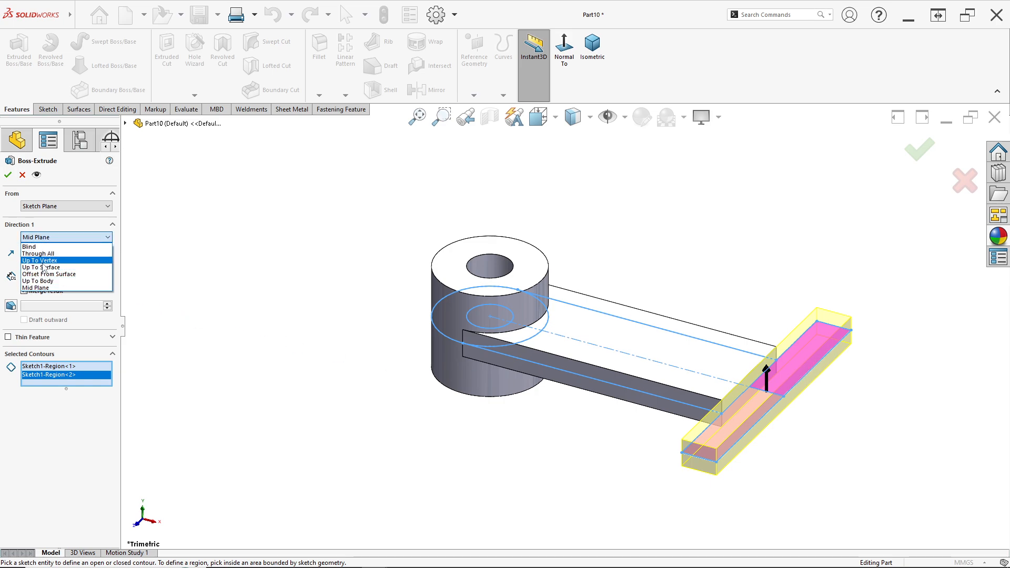
click(32, 247)
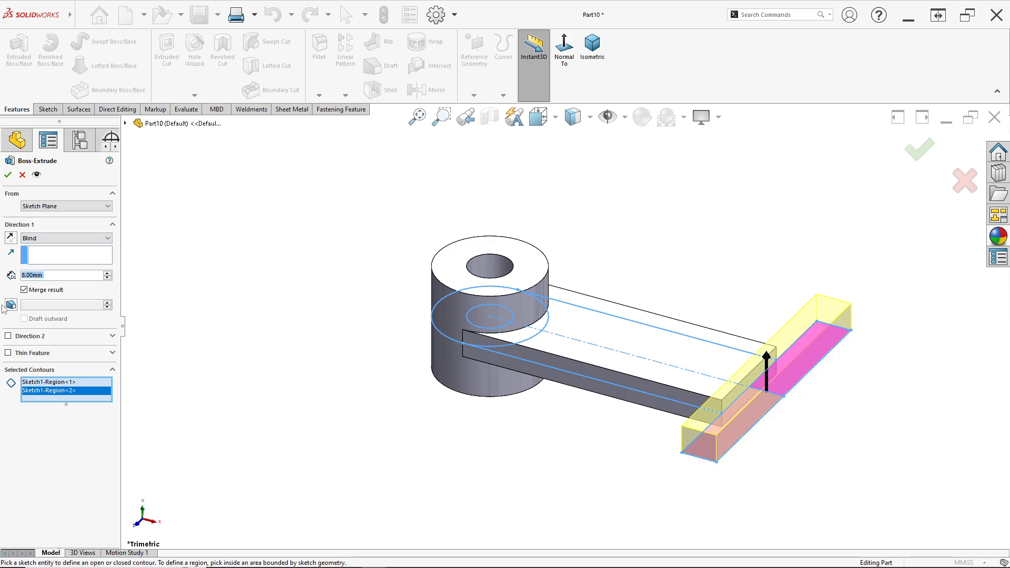
click(10, 240)
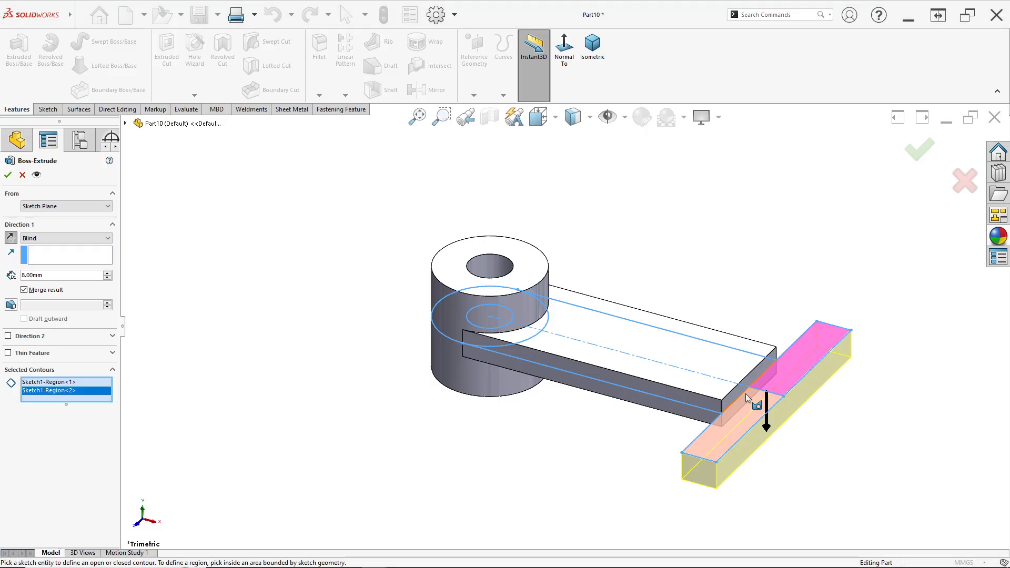
scroll(746, 393, down, 5)
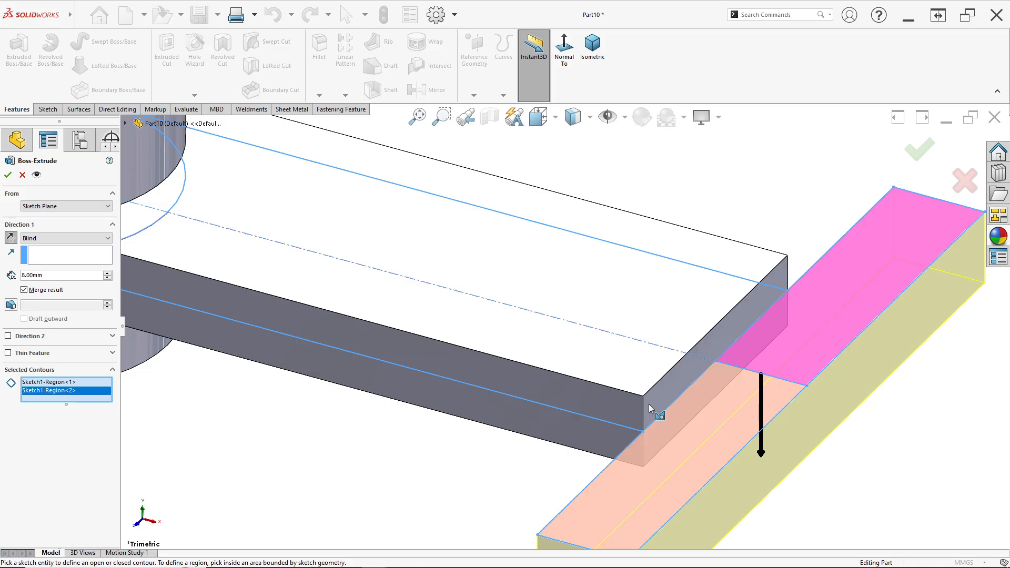
click(35, 207)
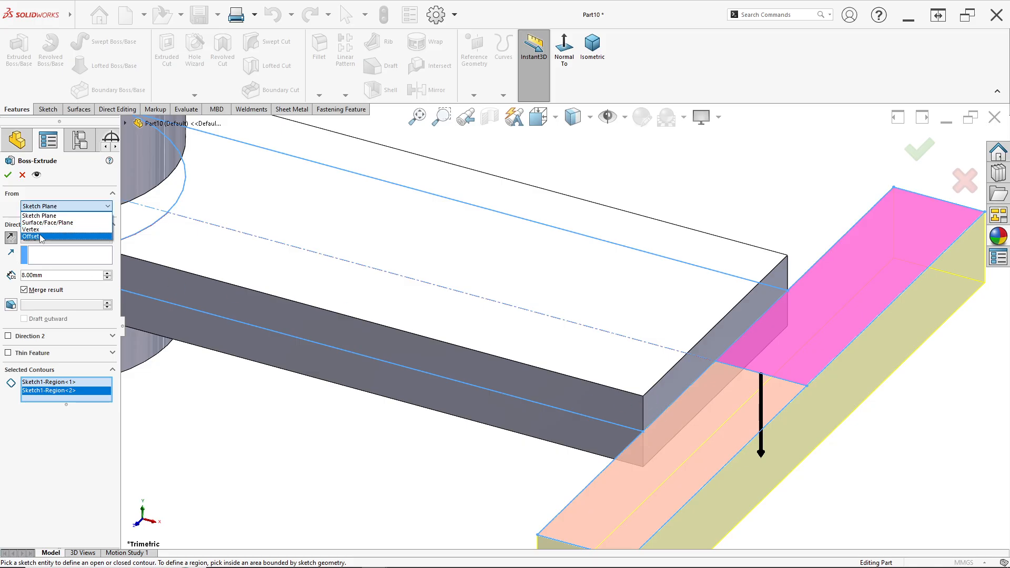
click(32, 236)
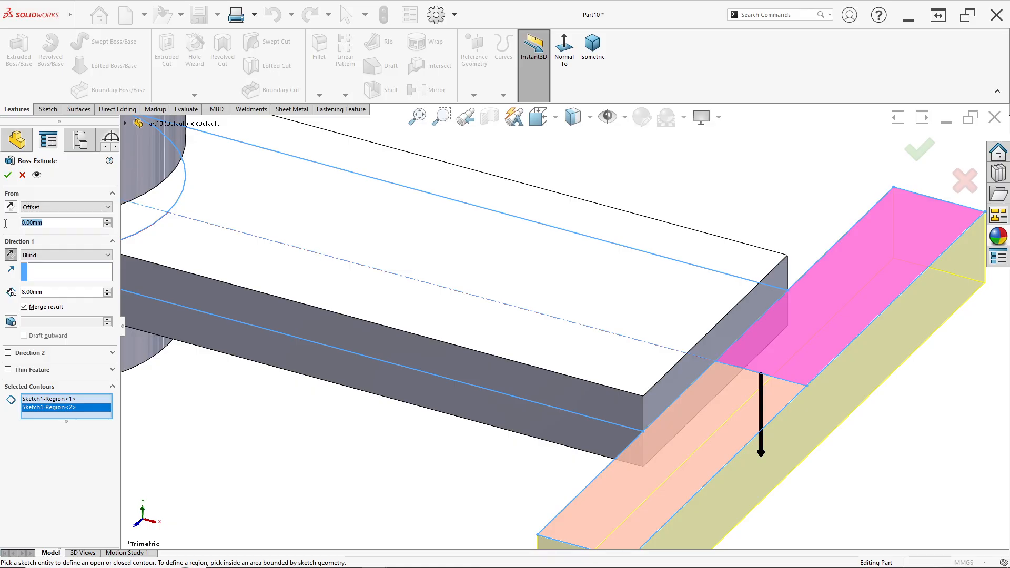
text(4)
key(Return)
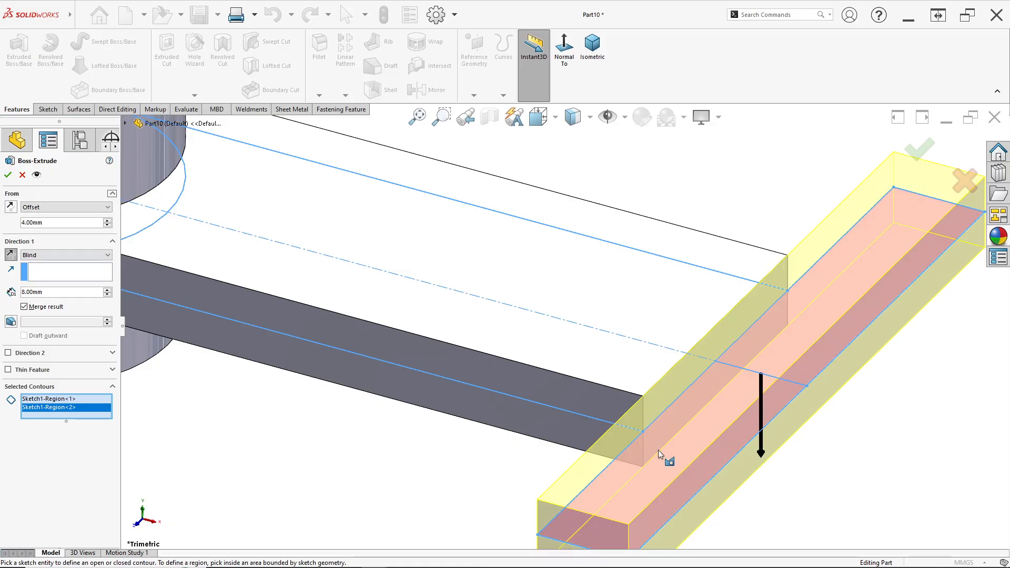
scroll(567, 382, up, 3)
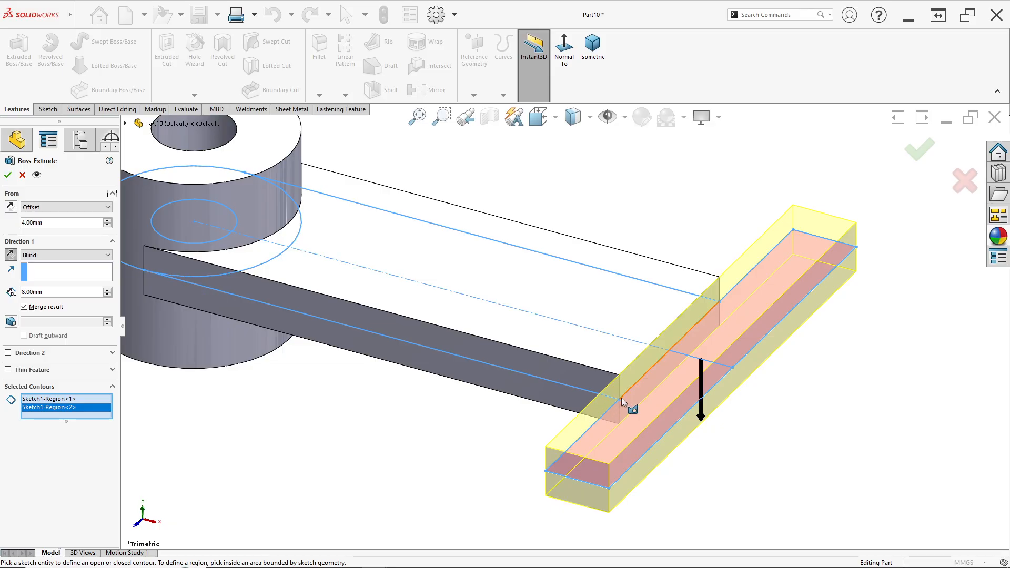
scroll(621, 398, down, 4)
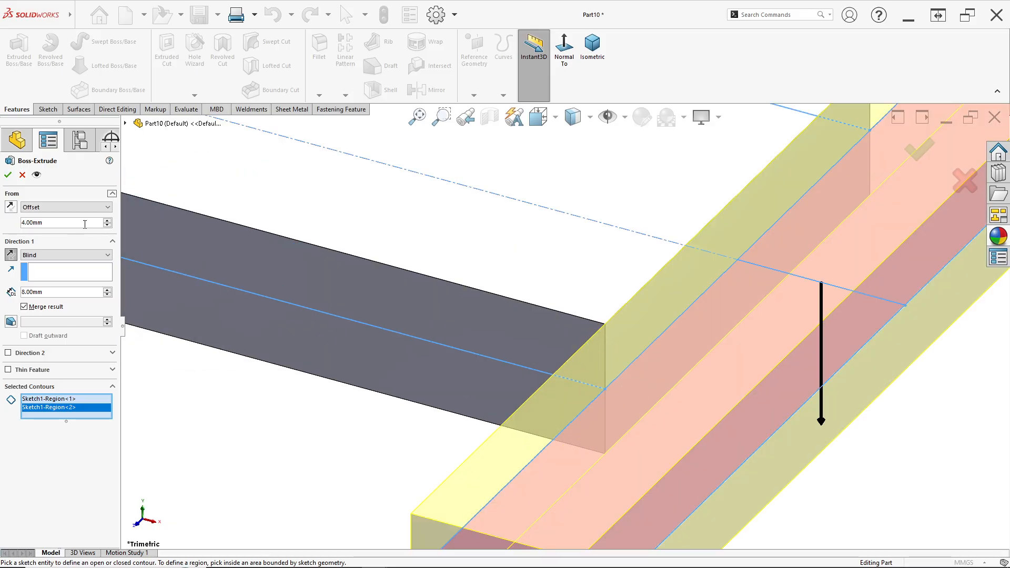
Step: Check the plate height in the reference drawing and extrude the end plate to a depth of 58 mm
key(alt+Tab)
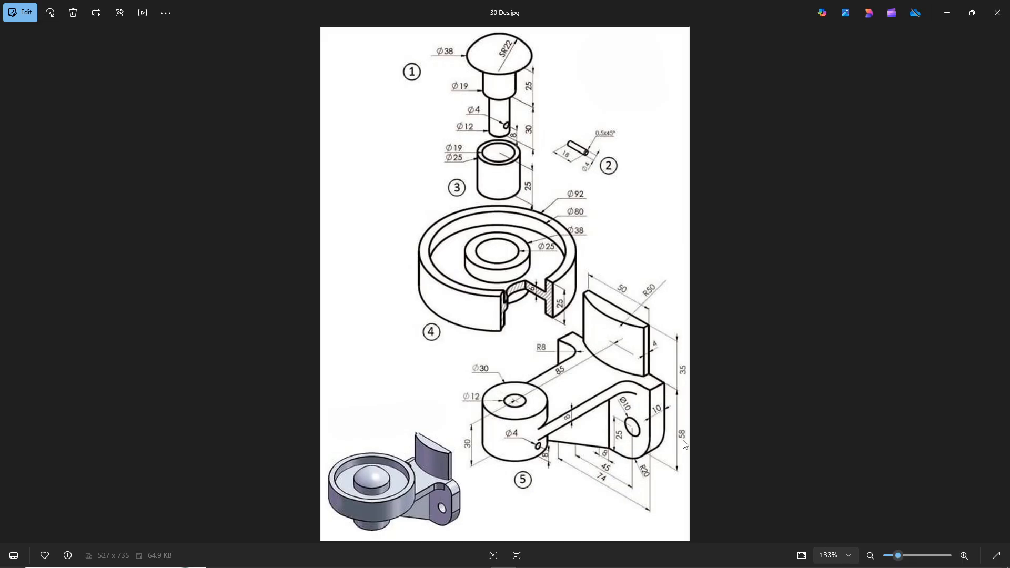
key(alt+Tab)
key(alt+Tab)
key(alt+Tab)
text(5)
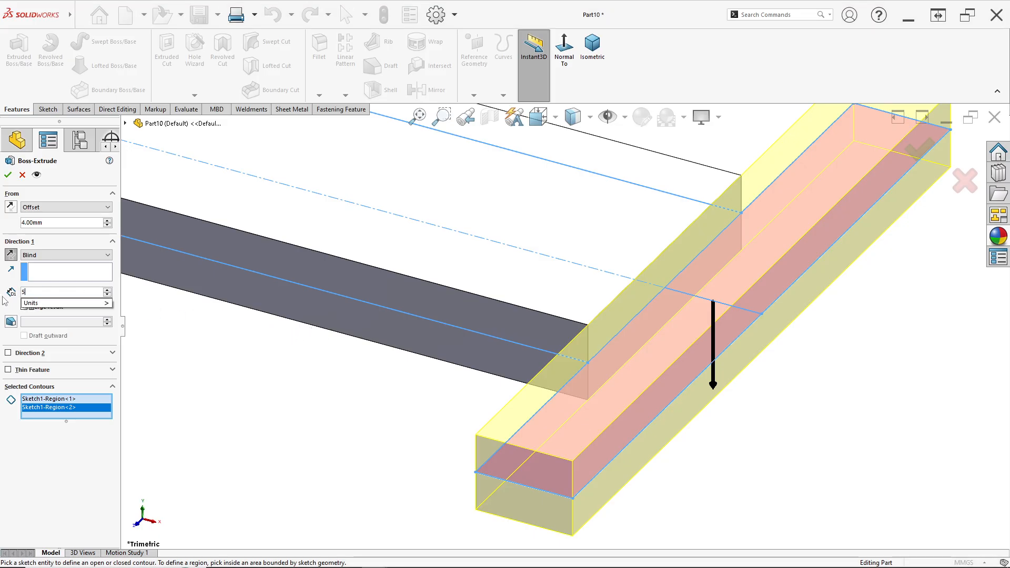
key(Return)
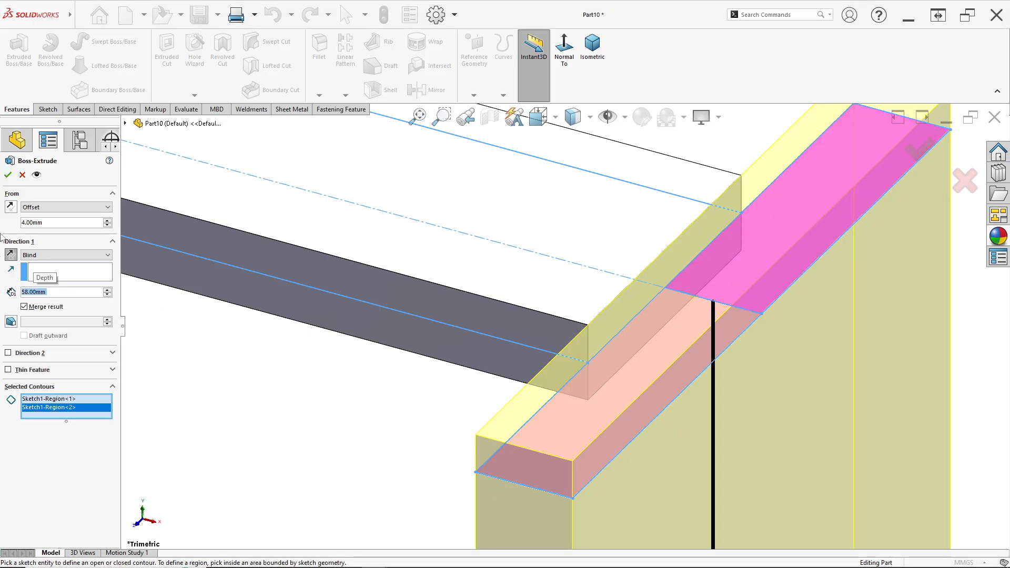
click(8, 176)
key(f)
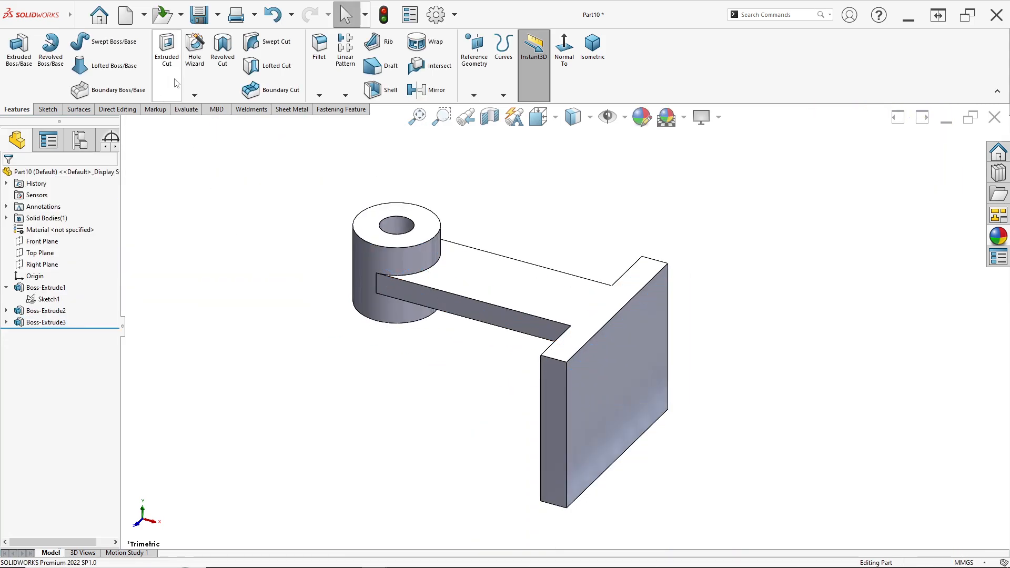
Step: Measure the length of the end plate's vertical outer edge
click(185, 108)
click(67, 67)
click(23, 174)
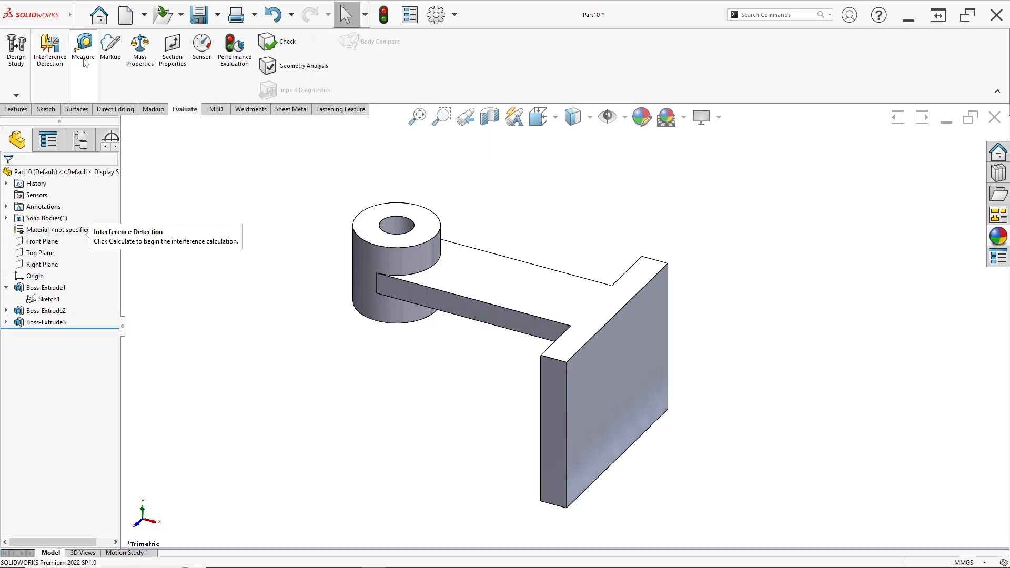
click(84, 52)
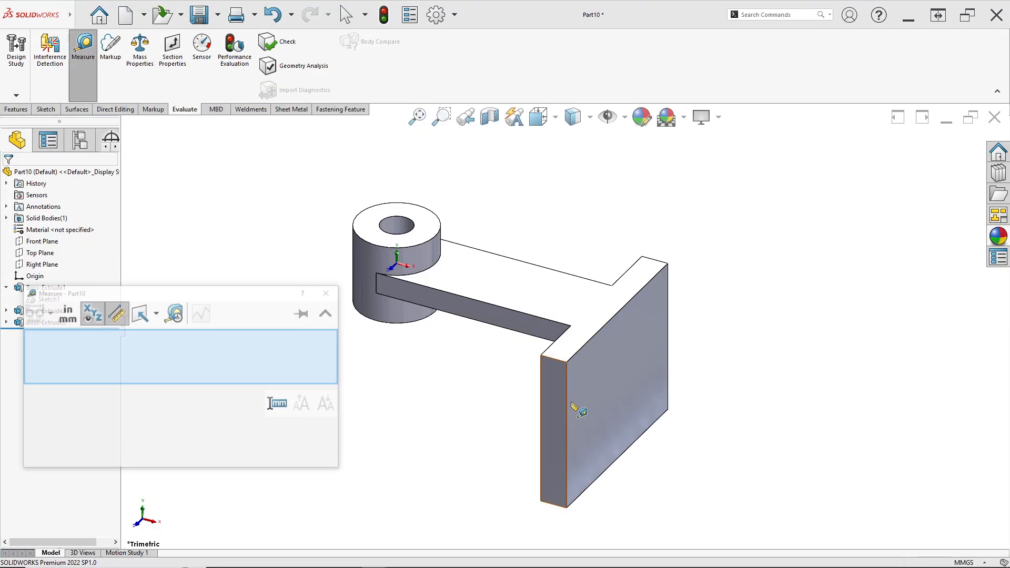
click(567, 435)
scroll(654, 419, down, 5)
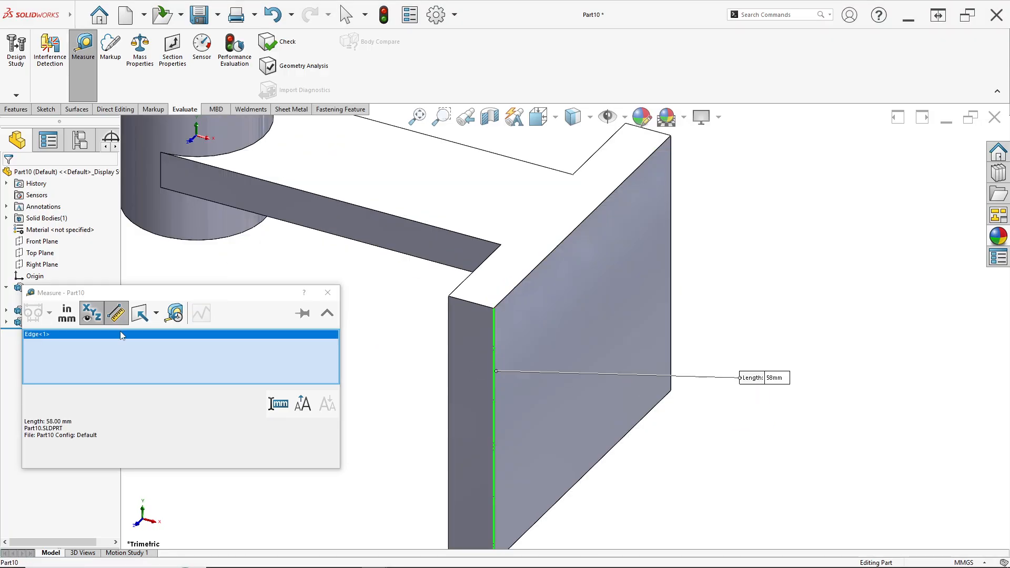
right_click(111, 351)
click(162, 355)
click(332, 292)
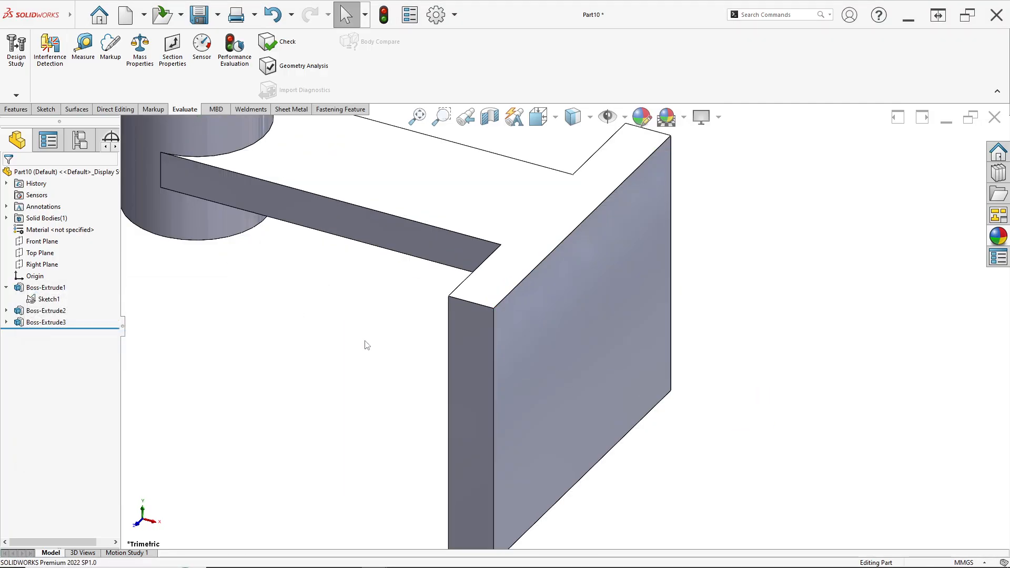
Step: Check the corner radius in the reference drawing and fillet the end plate's two lower corners with a 20 mm radius
scroll(467, 365, up, 5)
scroll(526, 372, down, 2)
key(alt+Tab)
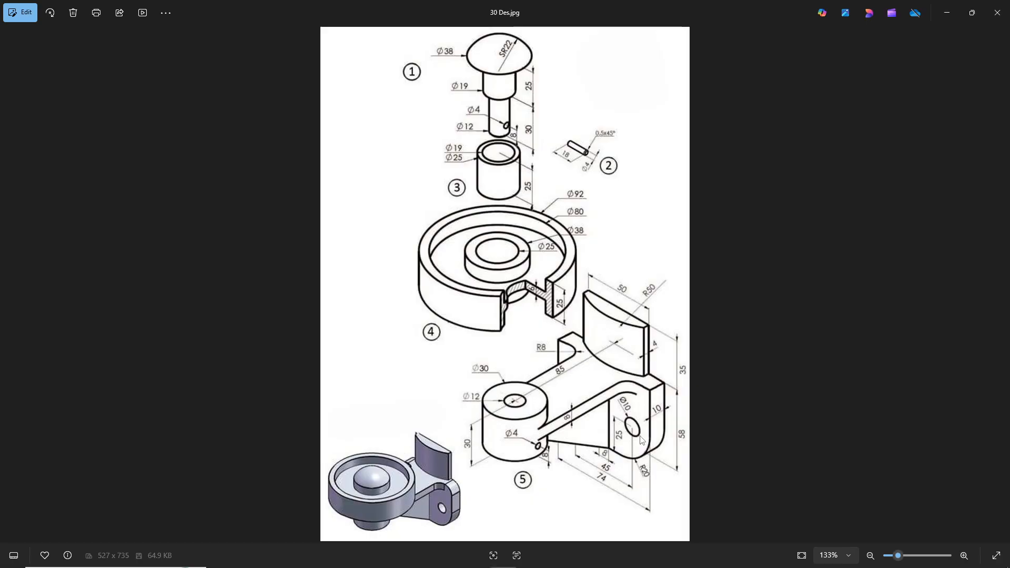
key(alt+Tab)
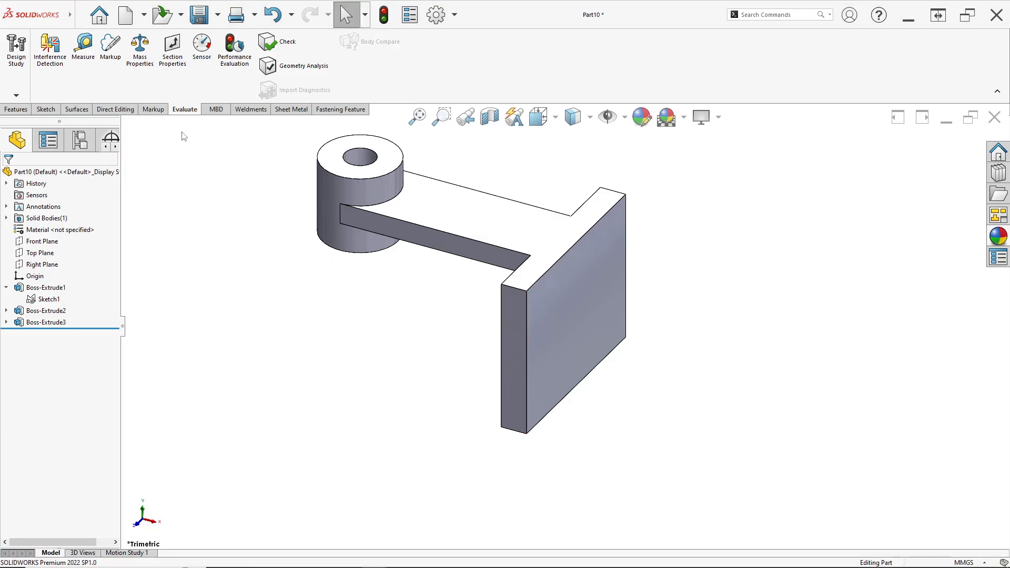
click(23, 110)
click(320, 48)
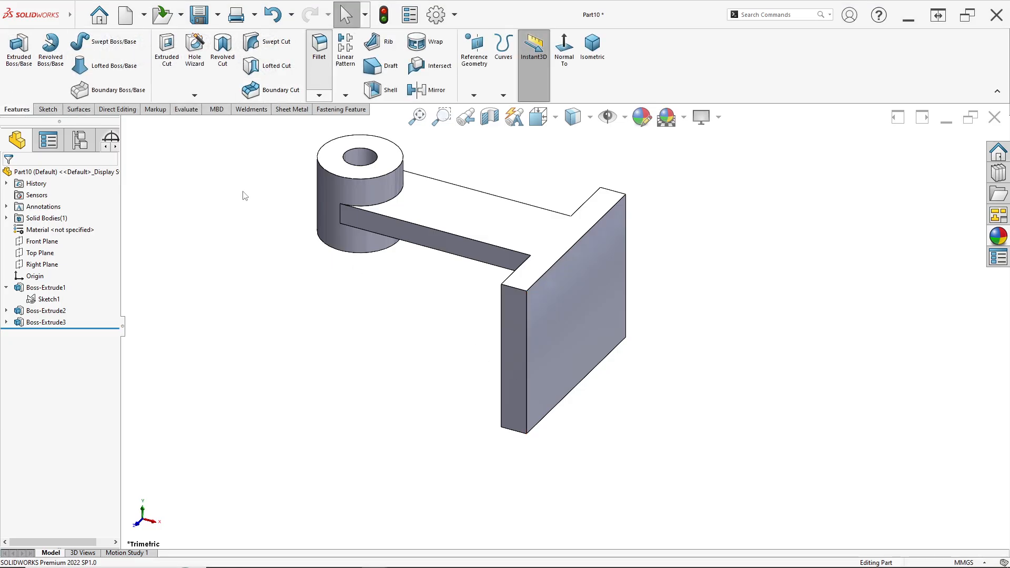
text(20)
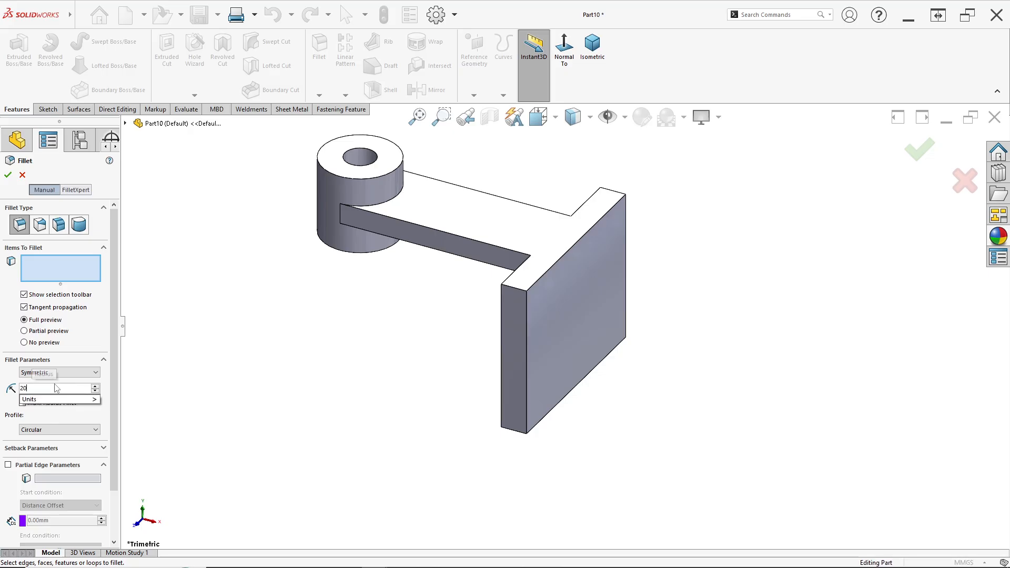
key(Return)
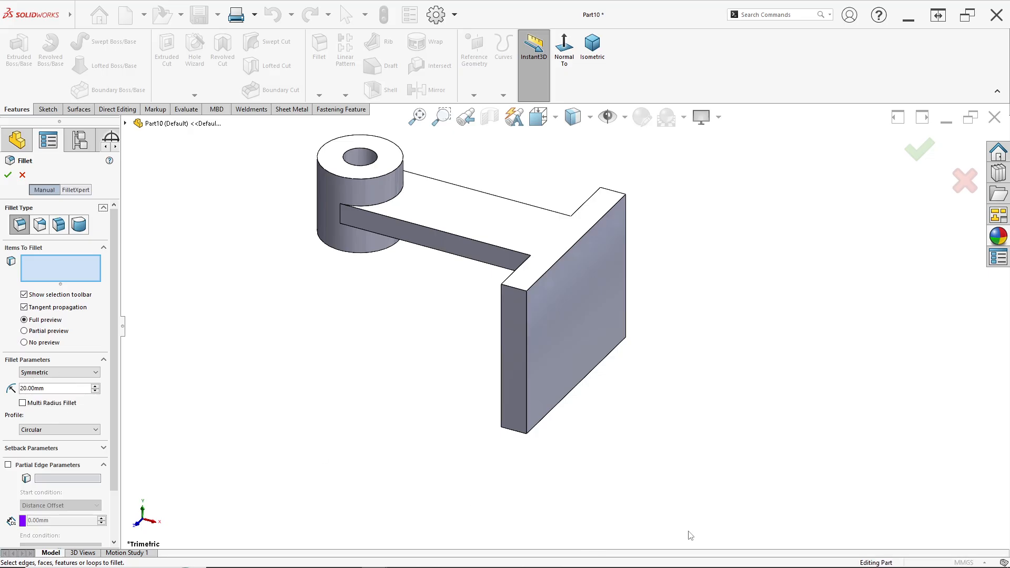
click(519, 435)
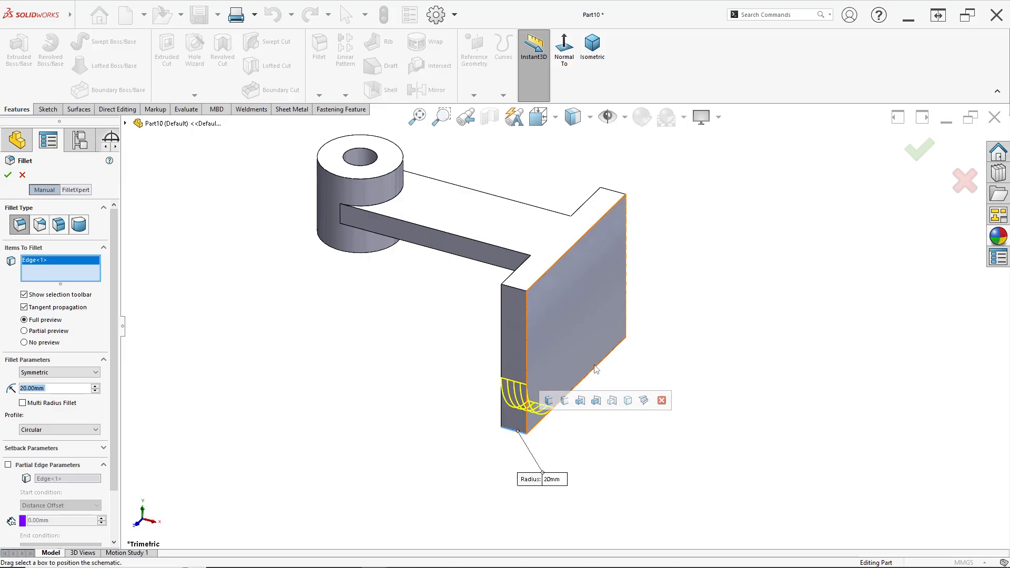
click(621, 339)
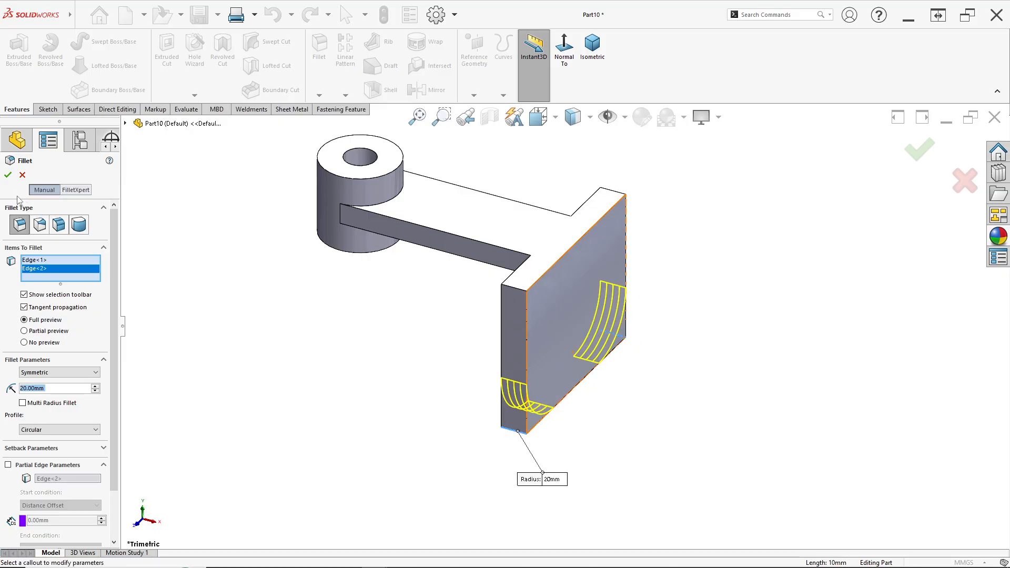
click(8, 175)
Step: Check the inner radius in the reference drawing and fillet both edges where the arm meets the end plate with 8 mm
key(alt+Tab)
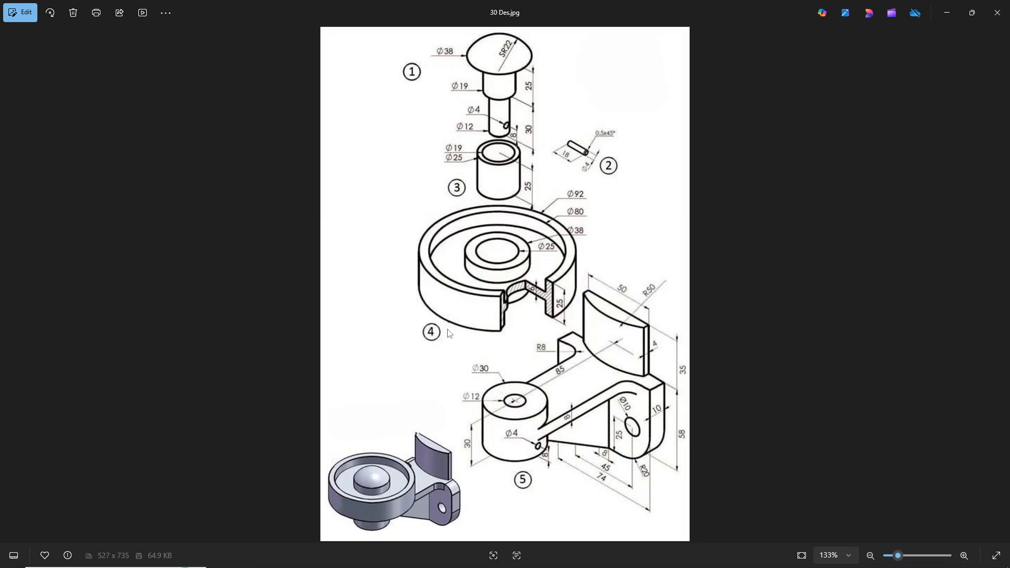
key(alt+Tab)
click(320, 47)
text(8)
key(Return)
middle_drag(424, 409, 530, 391)
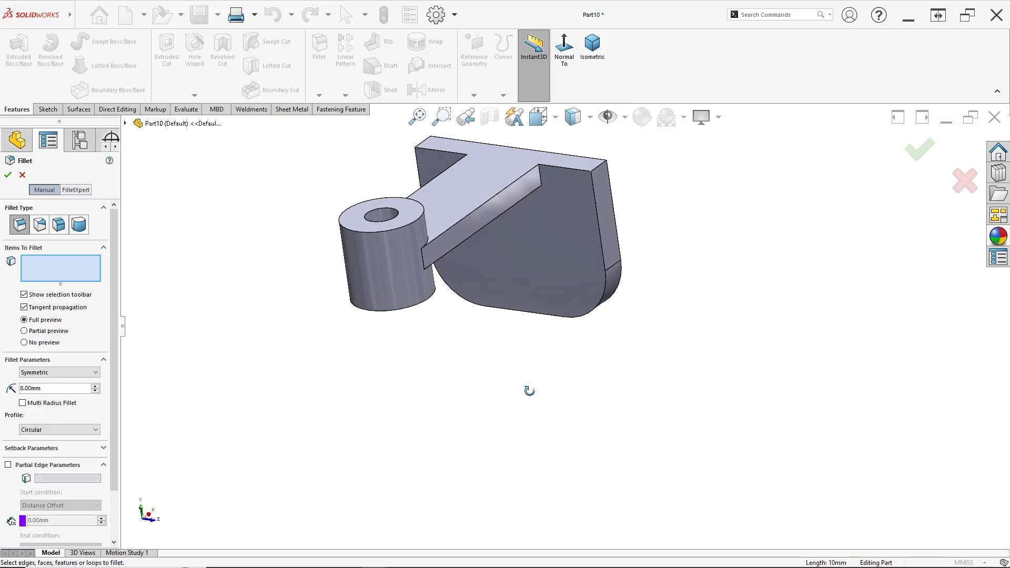
click(537, 175)
scroll(522, 254, down, 3)
middle_drag(522, 254, 402, 218)
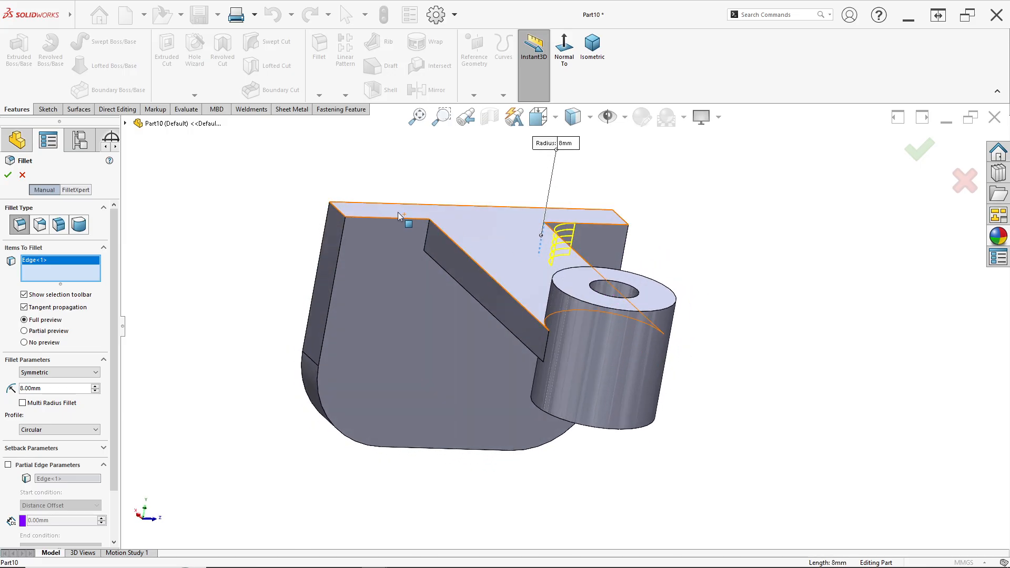
click(429, 236)
click(7, 175)
Step: Start a sketch on the end plate's inner face and draw a circle about 18 mm in diameter near its lower right corner
middle_drag(611, 295, 377, 305)
scroll(755, 298, up, 1)
middle_drag(756, 298, 659, 449)
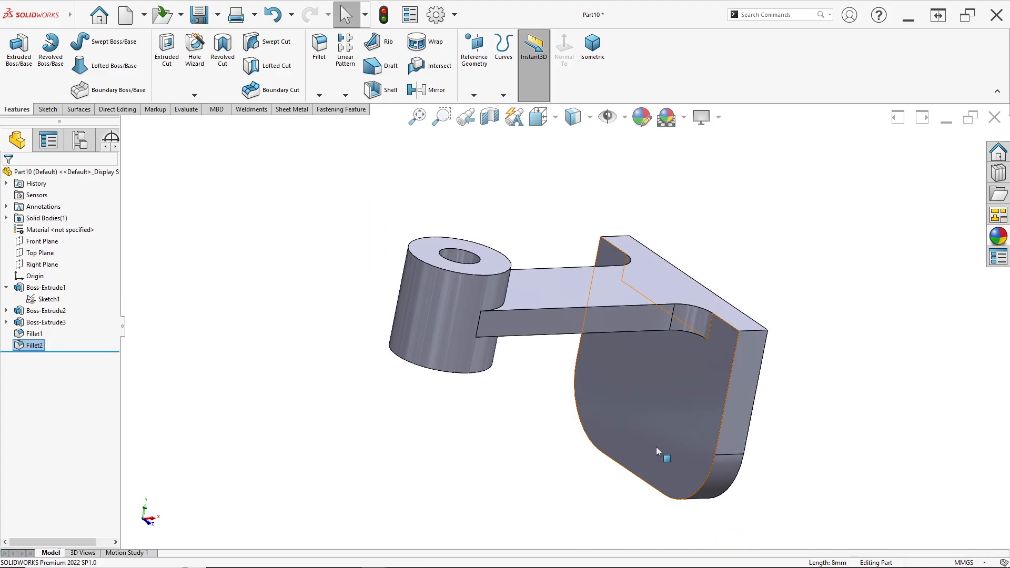
right_click(677, 314)
click(671, 304)
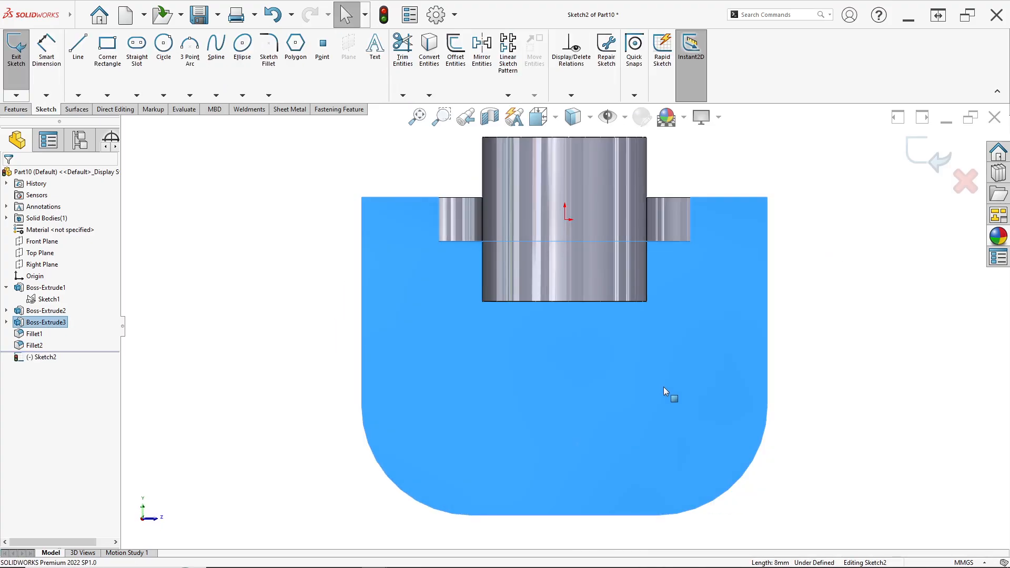
key(alt+Tab)
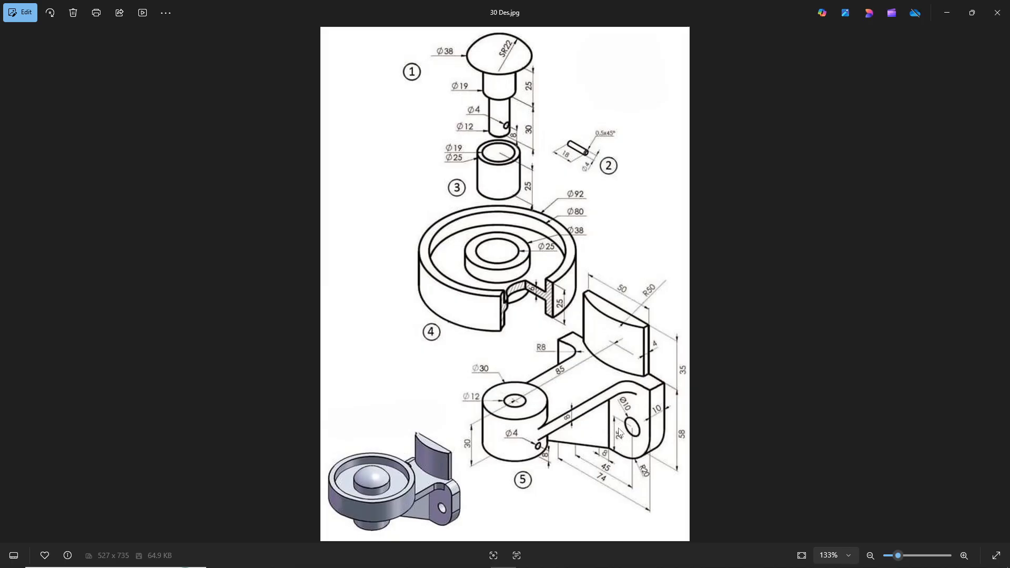
key(alt+Tab)
click(167, 44)
click(664, 416)
click(688, 459)
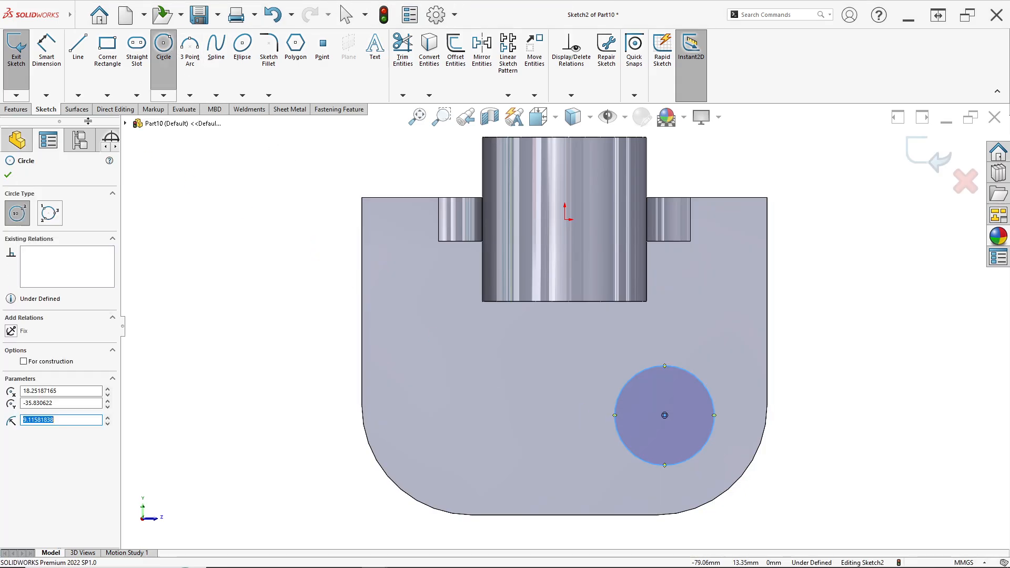
Step: Dimension the sketched circle on the end plate with a 10 mm diameter
click(46, 51)
click(701, 381)
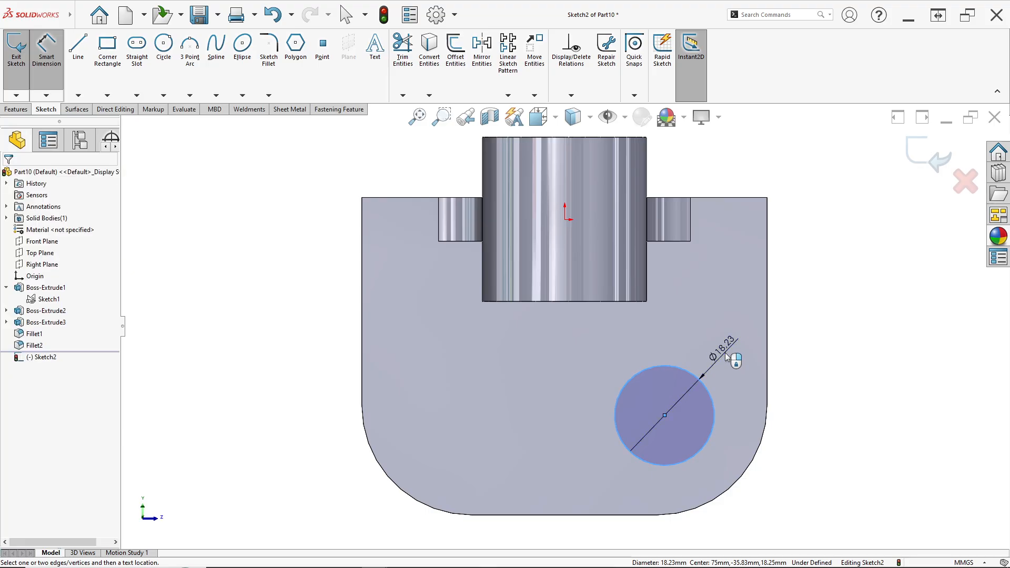
click(716, 365)
text(10)
key(Return)
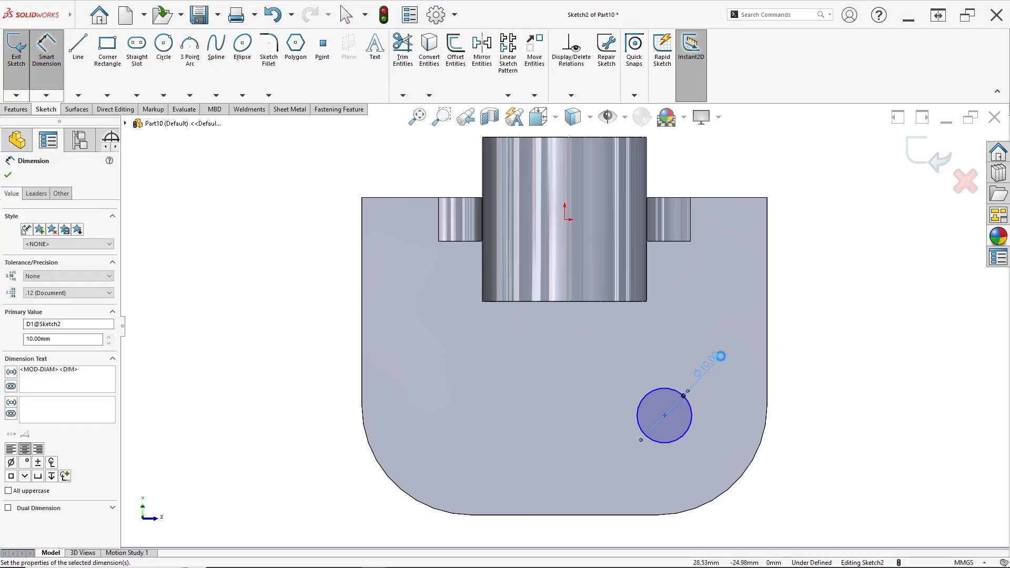
Step: Draw a vertical centerline from the origin down to just above the end plate's bottom edge
click(77, 95)
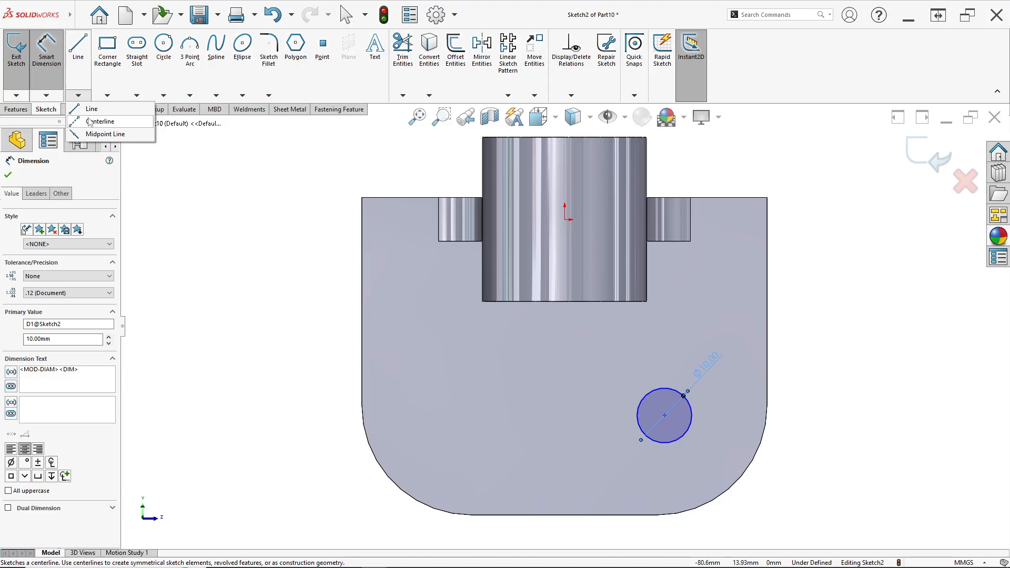
click(92, 118)
click(565, 220)
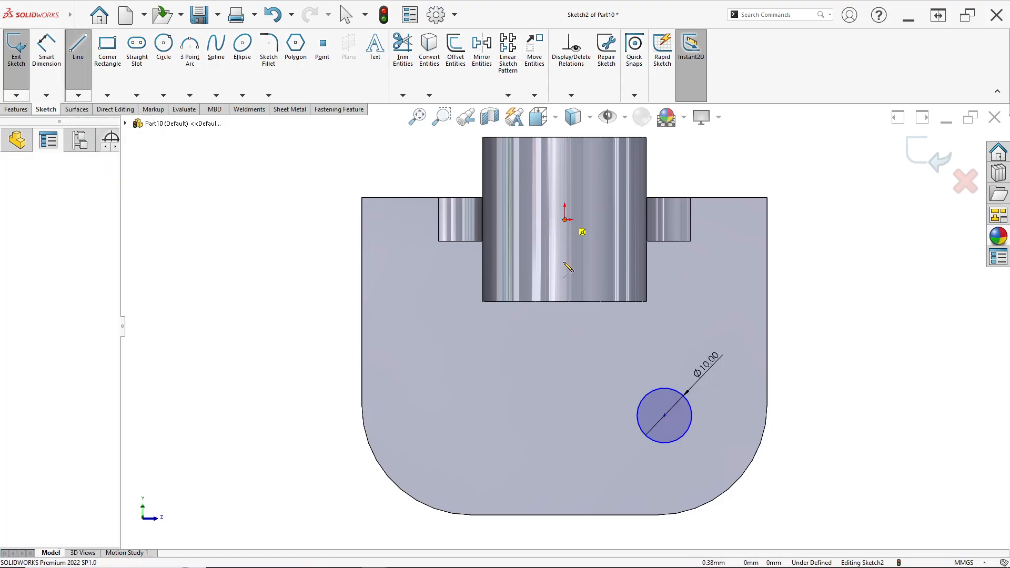
click(565, 515)
key(Escape)
Step: Check the hole spacing in the reference drawing and set a 45 mm symmetric dimension from the circle's centre across the centerline
scroll(571, 408, down, 2)
click(47, 48)
scroll(563, 326, up, 3)
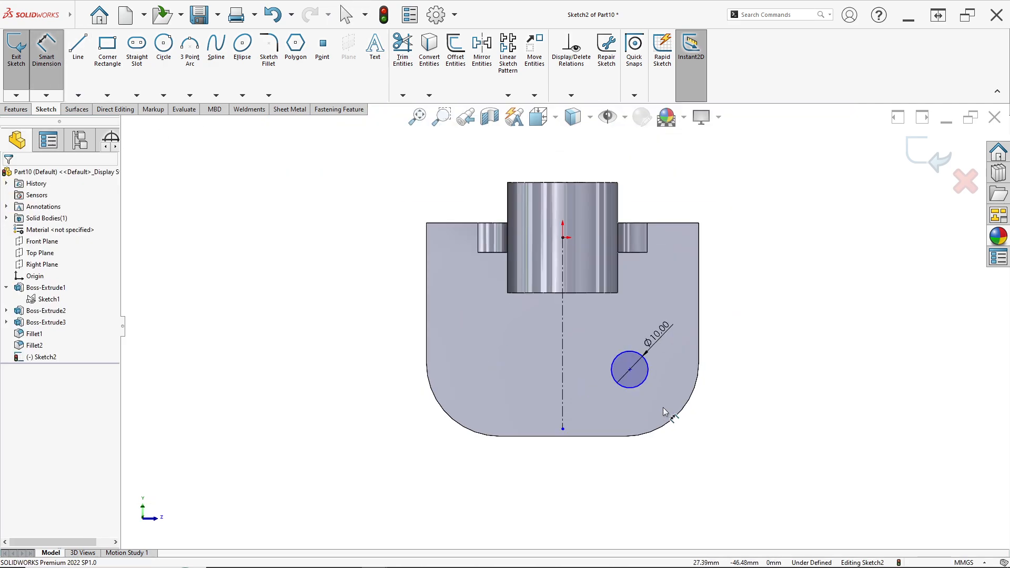
click(630, 370)
scroll(608, 379, down, 2)
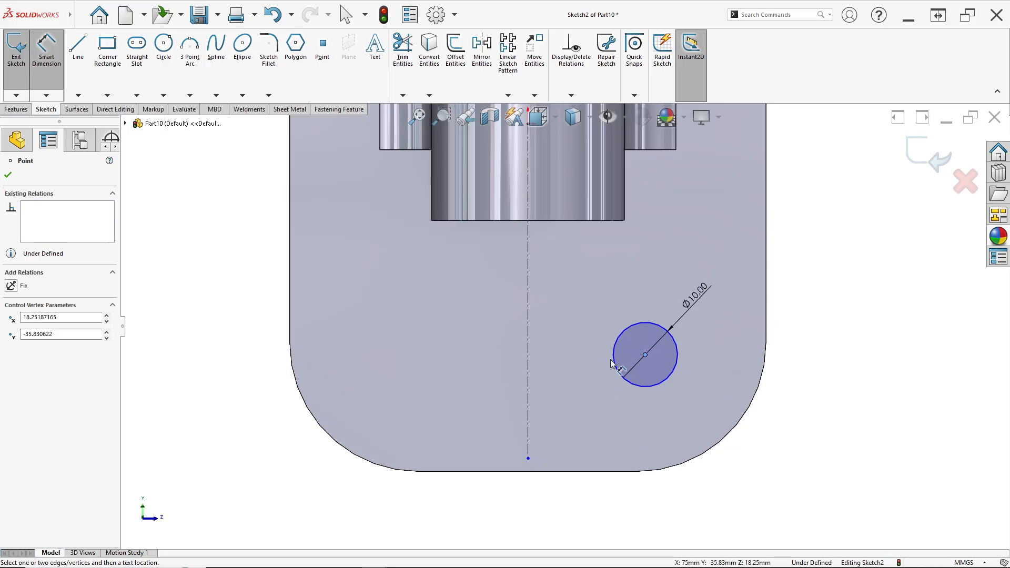
click(528, 352)
click(511, 501)
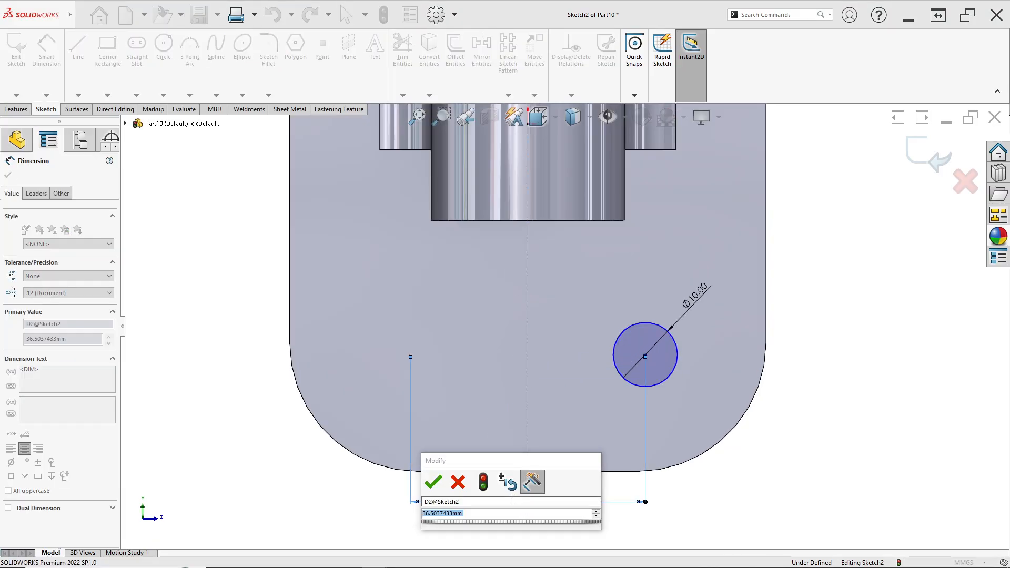
key(alt+Tab)
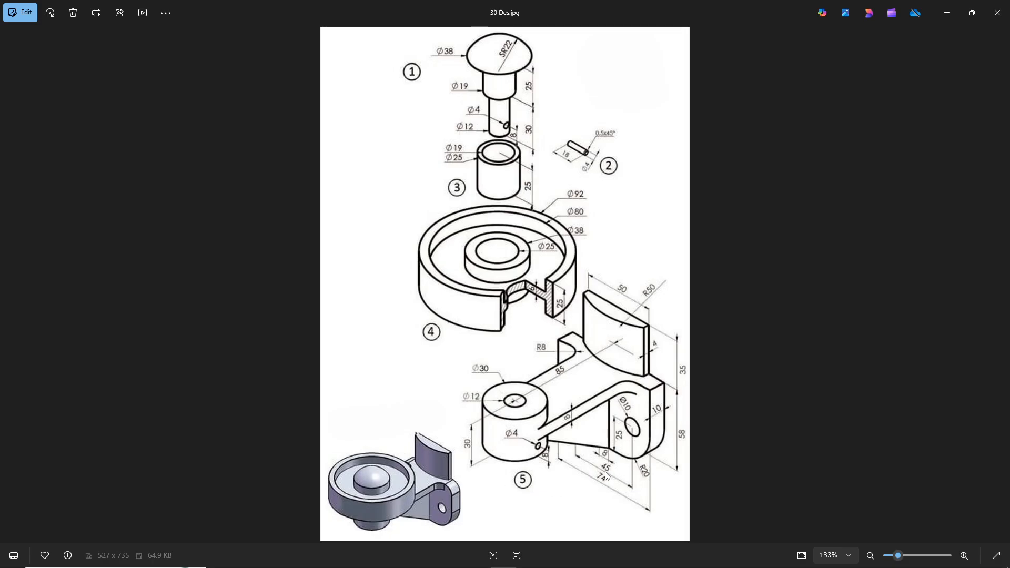
key(alt+Tab)
text(3)
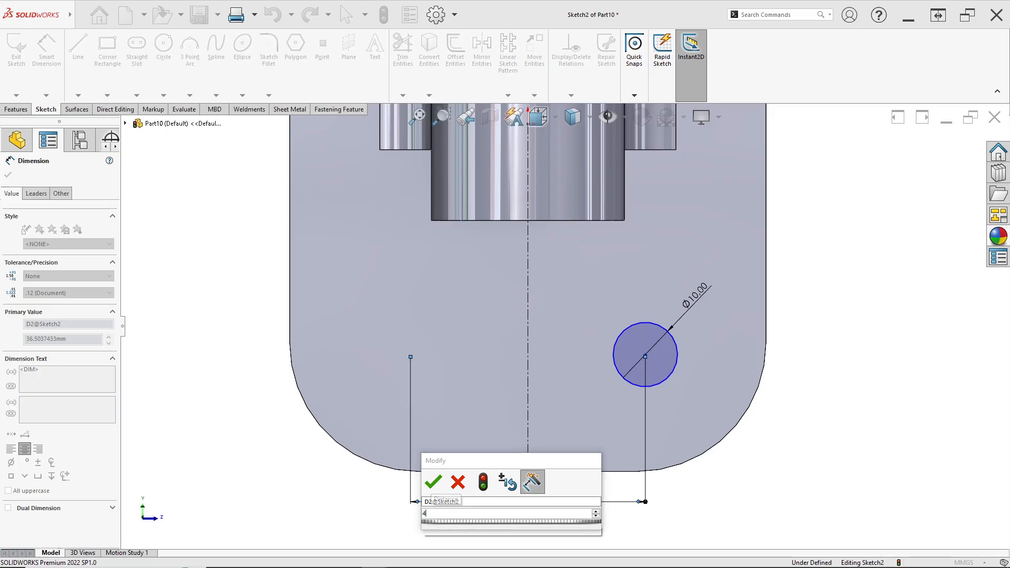
key(Return)
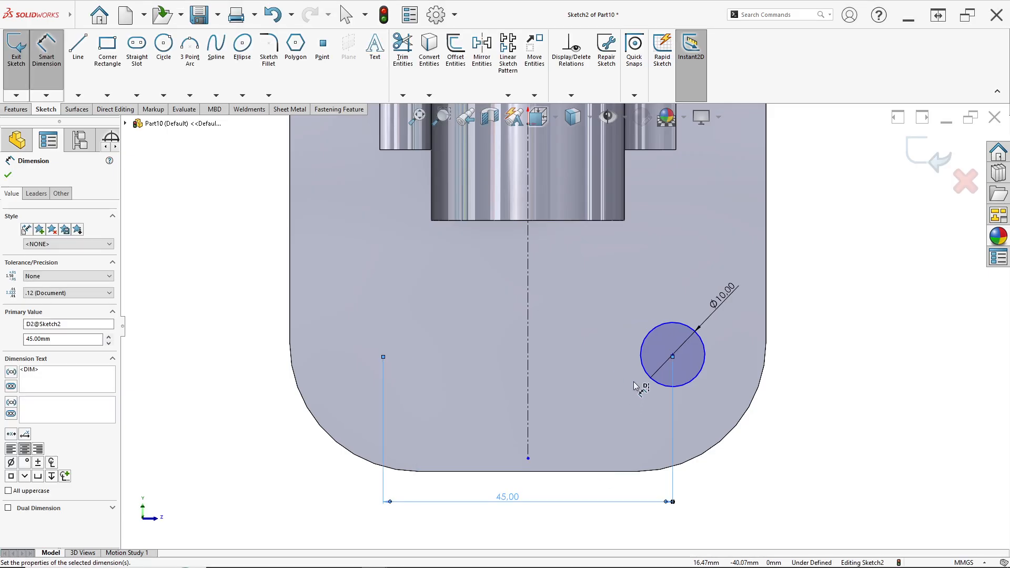
Step: Check the hole height in the reference drawing, set the circle's centre 25 mm above the bottom edge, and move the spacing dimension below the plate
click(661, 386)
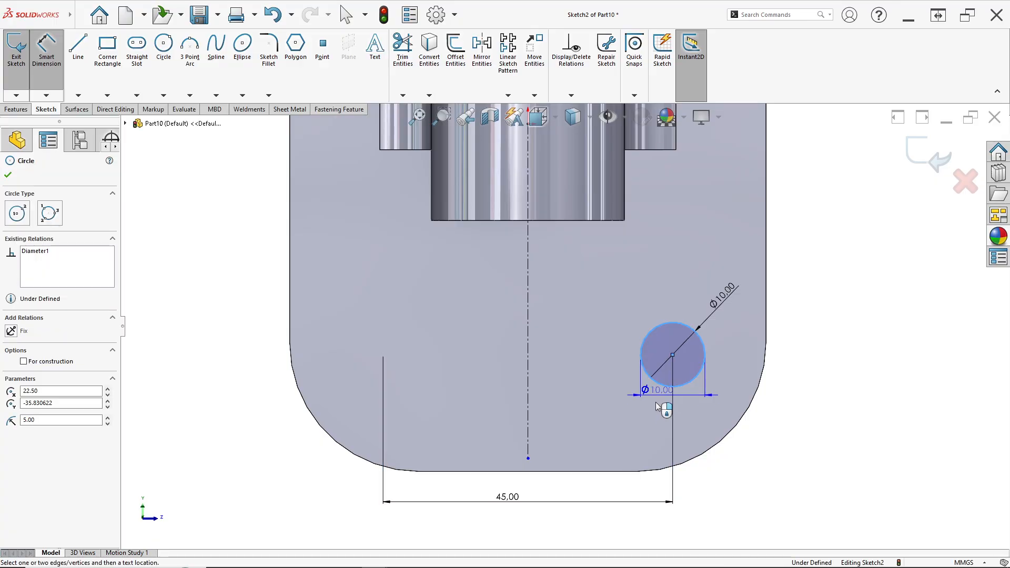
click(631, 473)
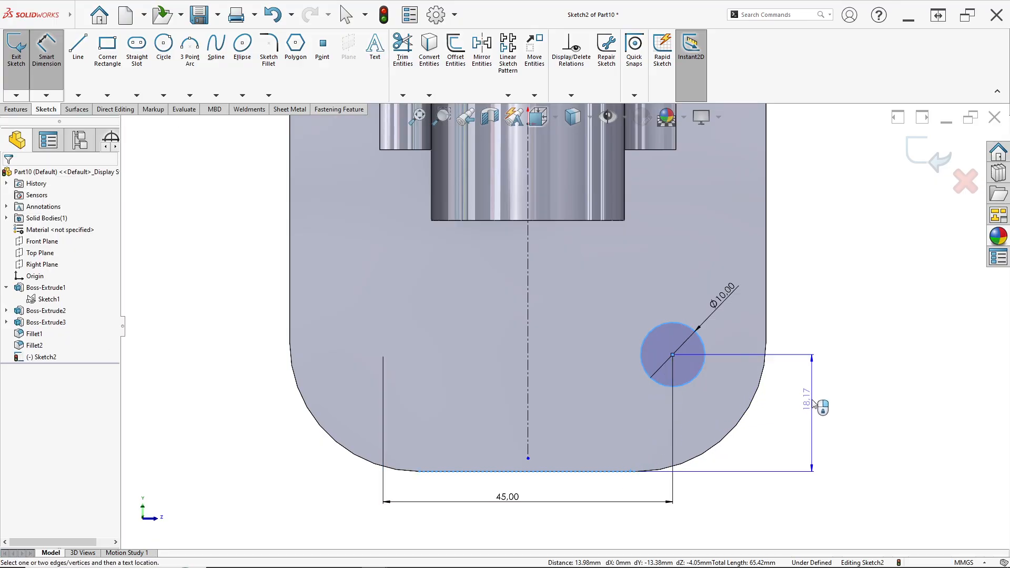
key(alt+Tab)
key(alt+Tab)
text(25)
key(Return)
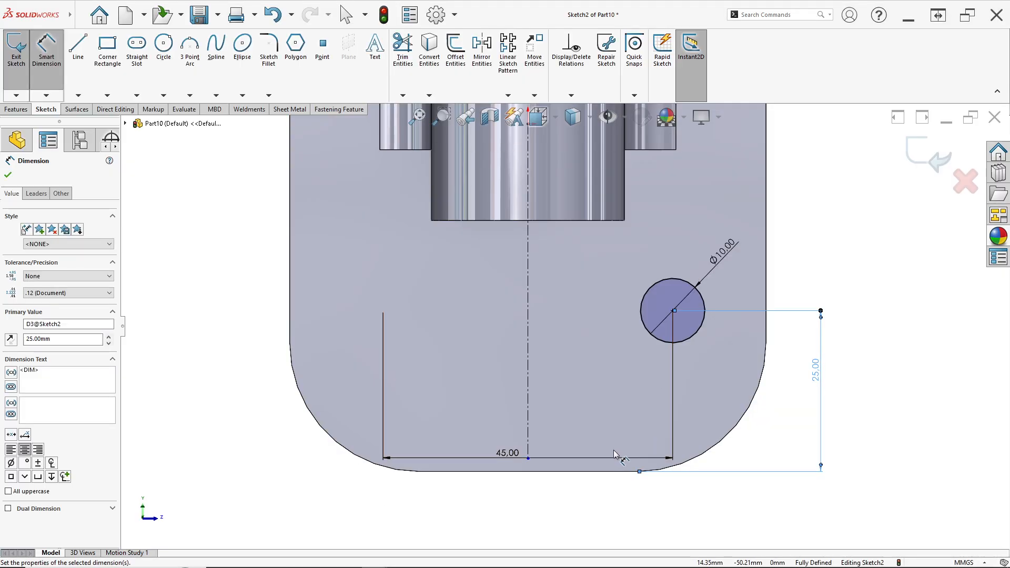
drag(501, 454, 504, 490)
key(Escape)
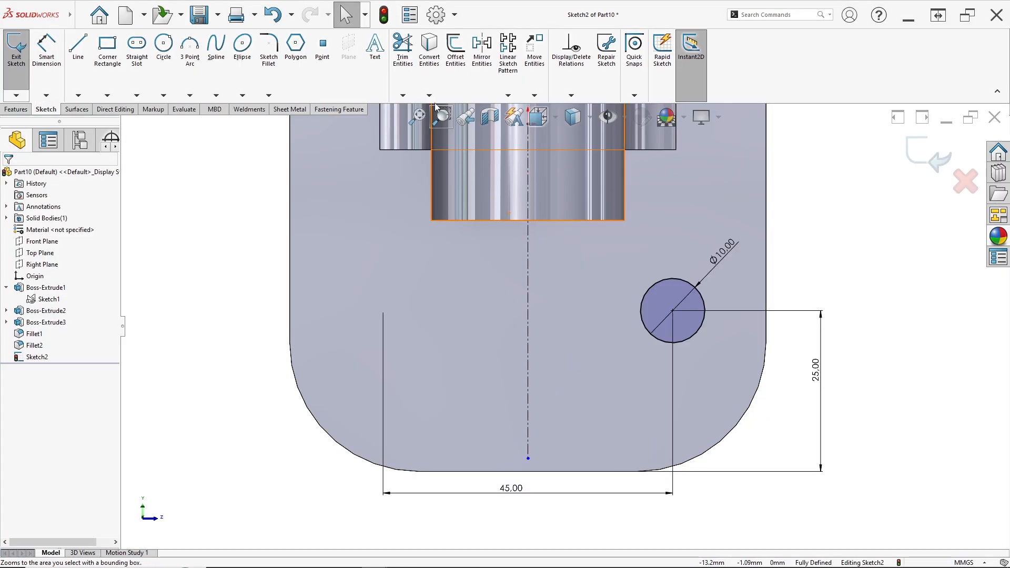
Step: Mirror the 10 mm circle about the vertical centerline
click(482, 50)
click(667, 292)
click(78, 305)
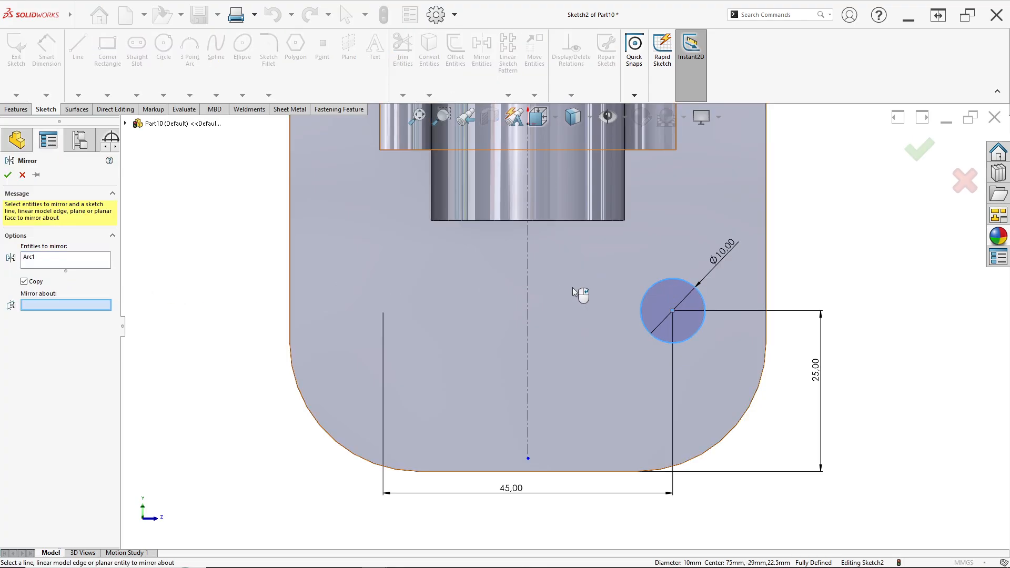
click(528, 283)
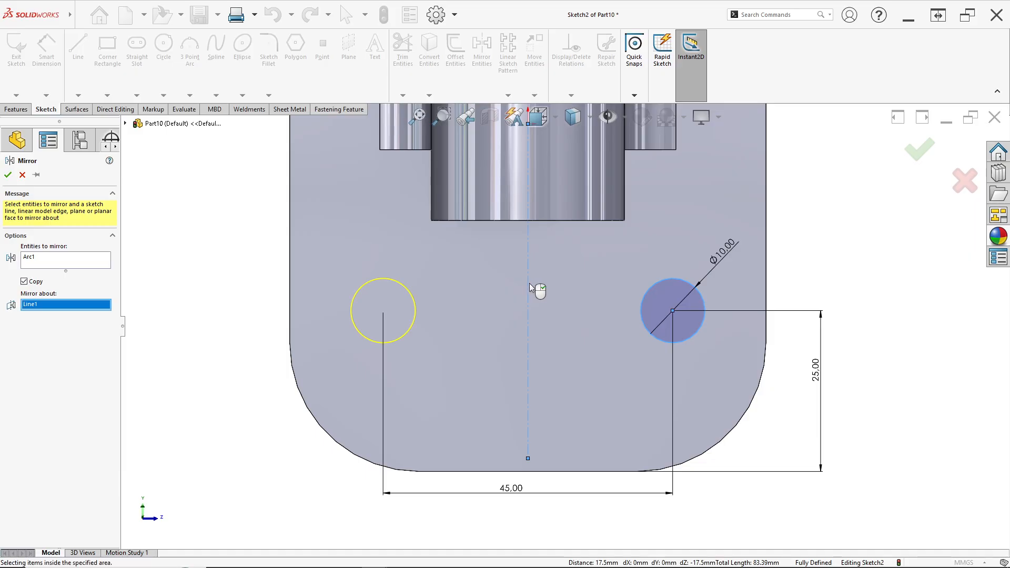
click(8, 176)
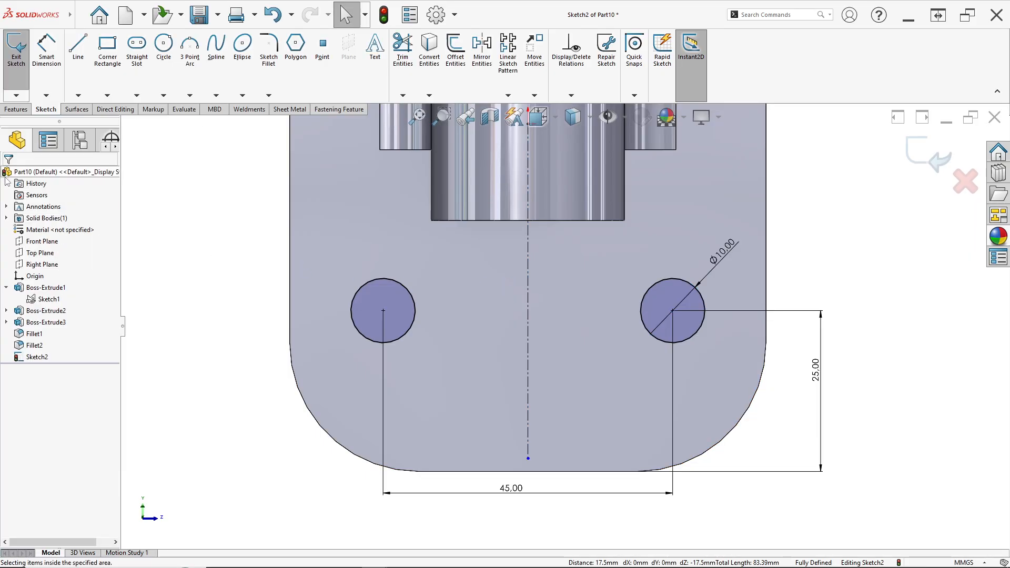
Step: Cut both circles out of the end plate with an Extruded Cut using the Through All end condition
click(17, 110)
click(168, 58)
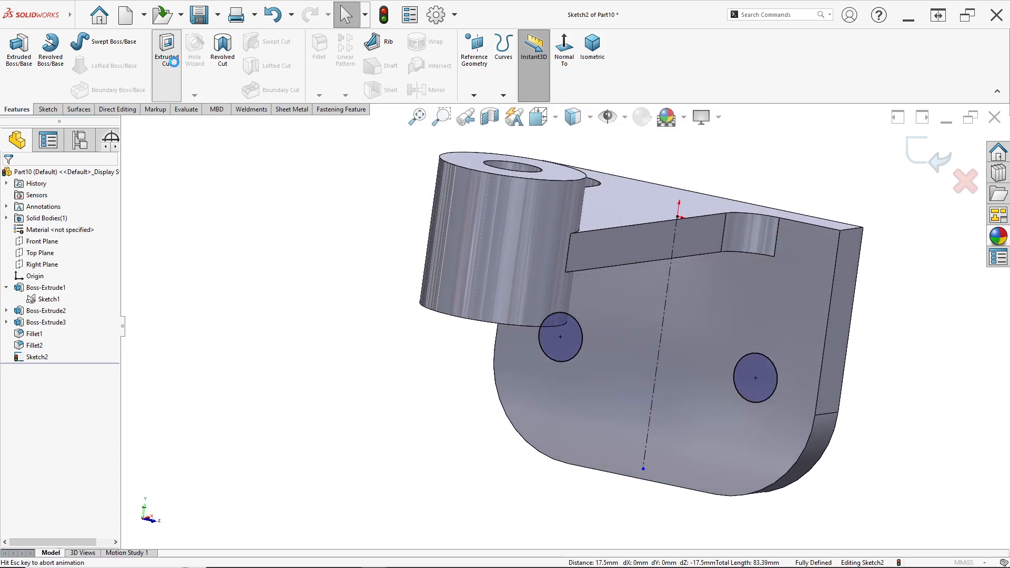
click(29, 241)
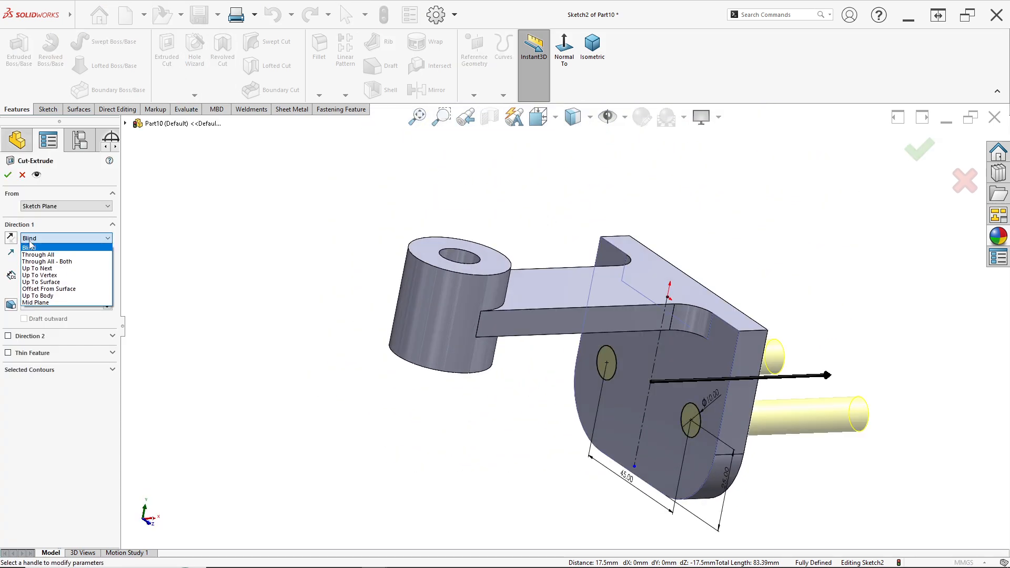
click(42, 256)
click(7, 175)
Step: Compare the rib in the reference drawing with the region beneath the arm between the hub and the end plate
middle_drag(541, 442, 588, 418)
key(alt+Tab)
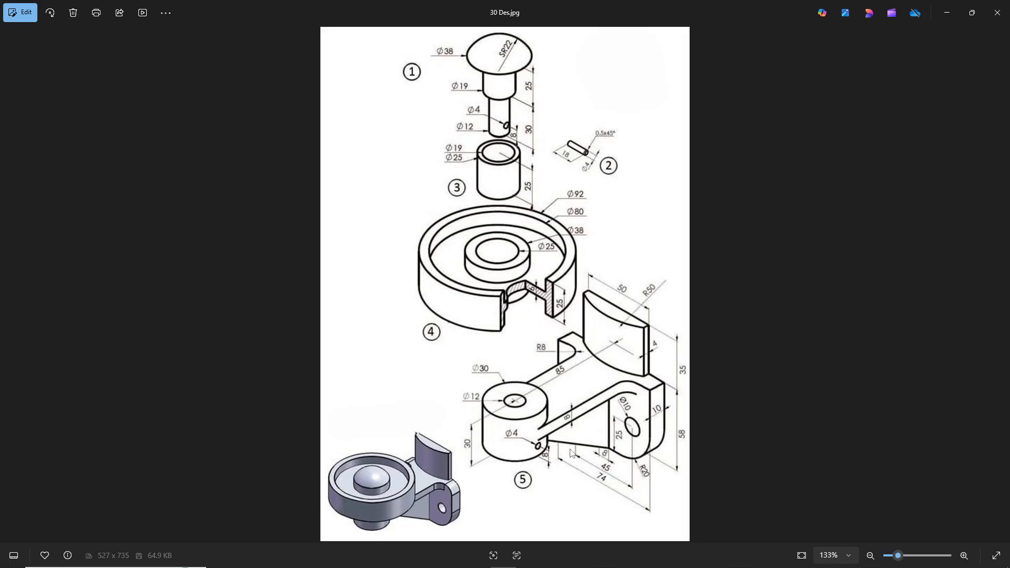
key(alt+Tab)
middle_drag(564, 429, 532, 379)
scroll(532, 379, down, 4)
mouse_move(501, 350)
middle_down()
mouse_move(480, 352)
mouse_move(456, 313)
middle_up()
scroll(491, 297, down, 4)
scroll(489, 305, up, 4)
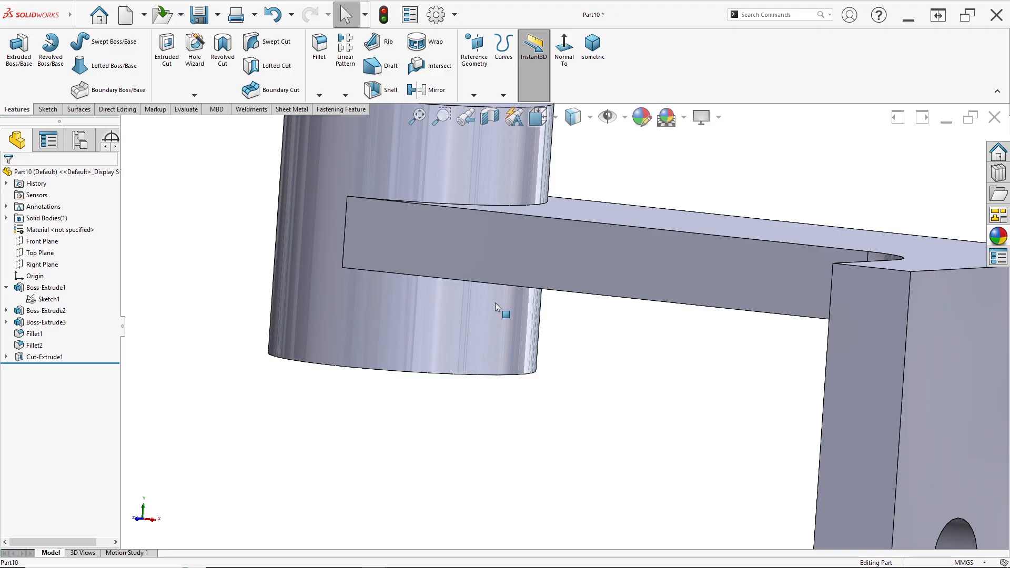
scroll(532, 313, down, 4)
mouse_move(537, 345)
middle_down()
mouse_move(537, 317)
mouse_move(535, 354)
middle_up()
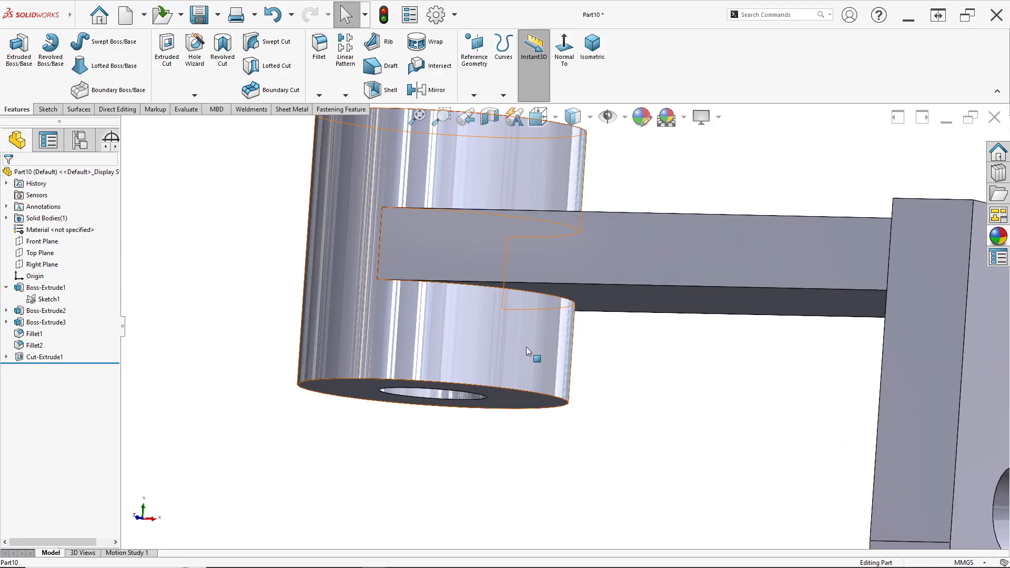
scroll(555, 374, up, 4)
scroll(470, 335, down, 3)
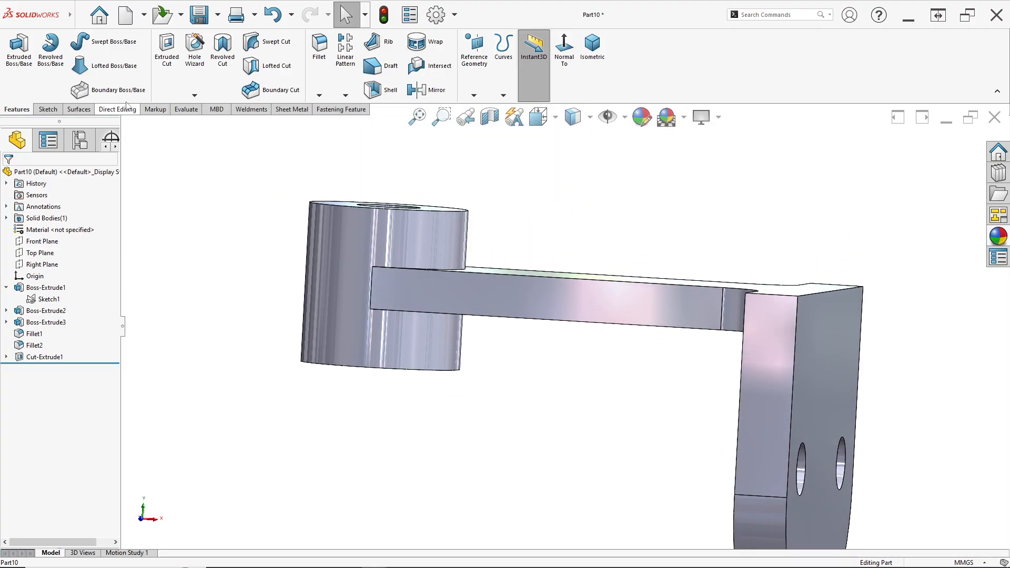
middle_drag(445, 326, 471, 383)
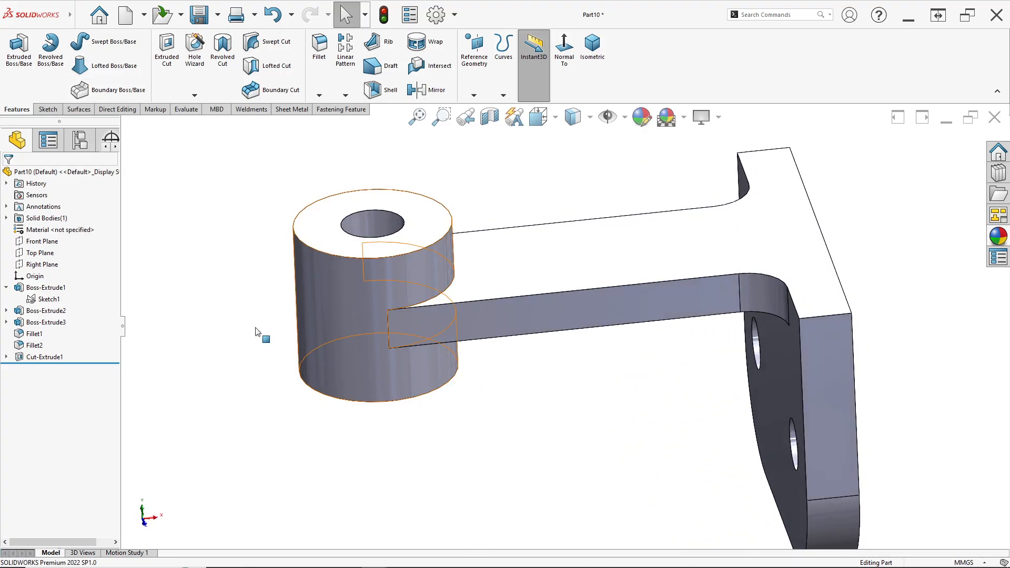
Step: Start a sketch on the Right Plane in Left view and draw a rectangle about 22 by 50 mm from the arm's underside to the plate's bottom edge
right_click(39, 268)
click(47, 251)
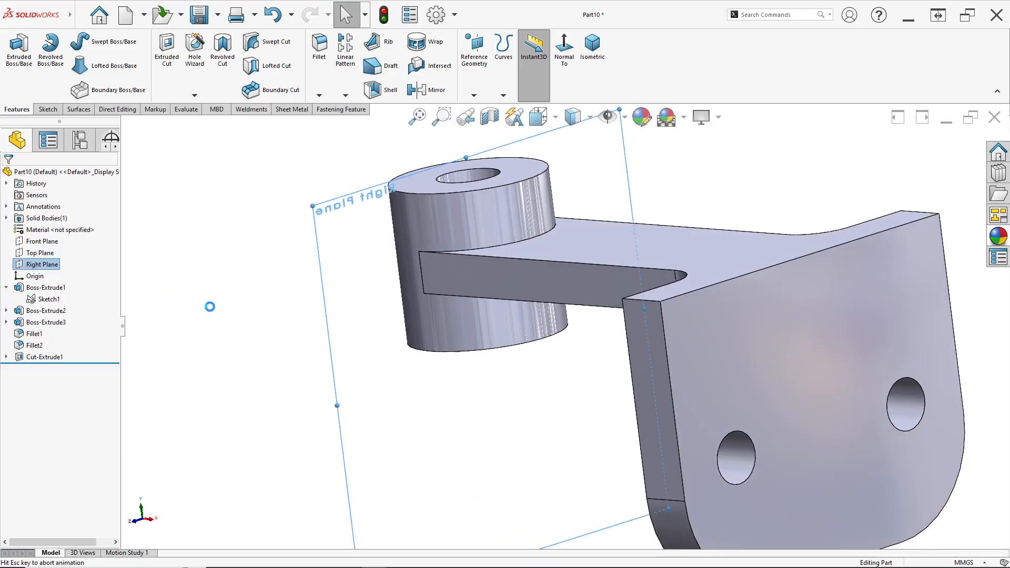
key(space)
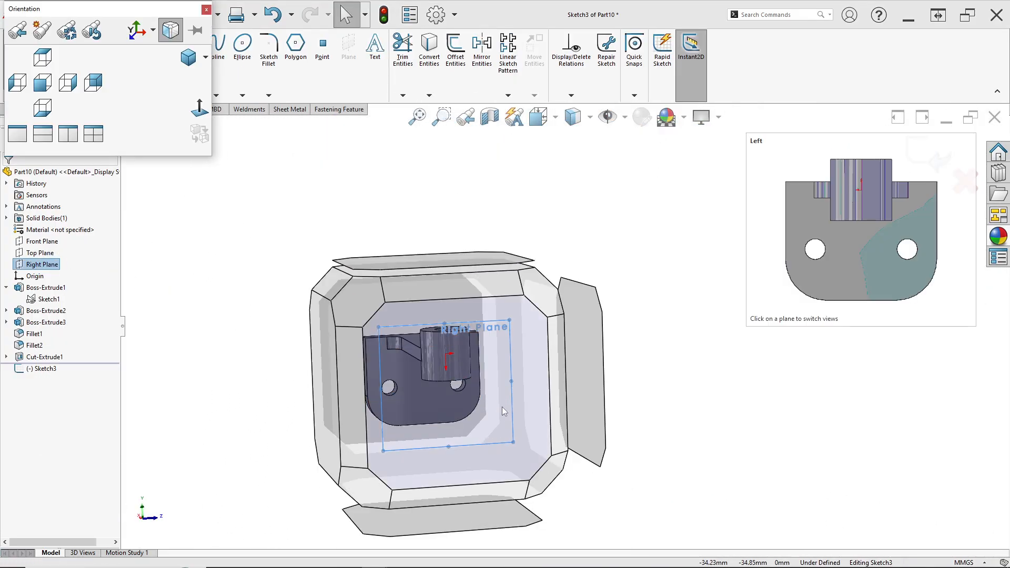
click(502, 406)
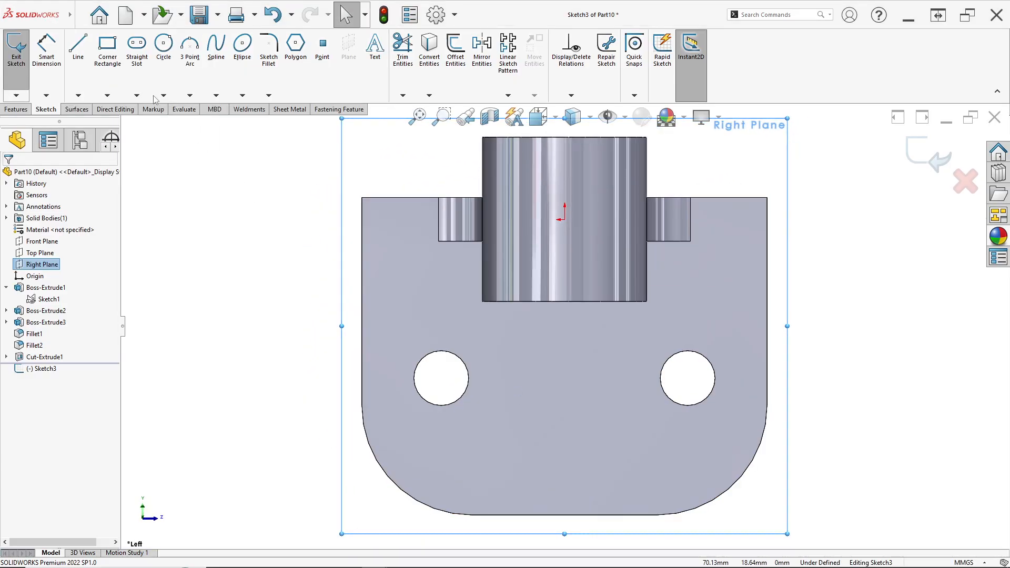
click(107, 47)
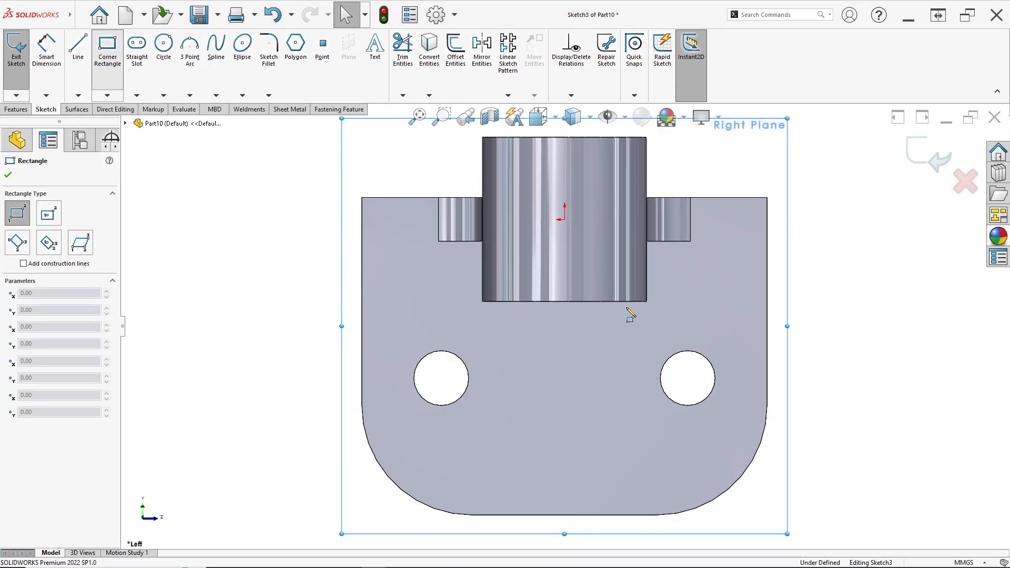
click(463, 242)
click(586, 515)
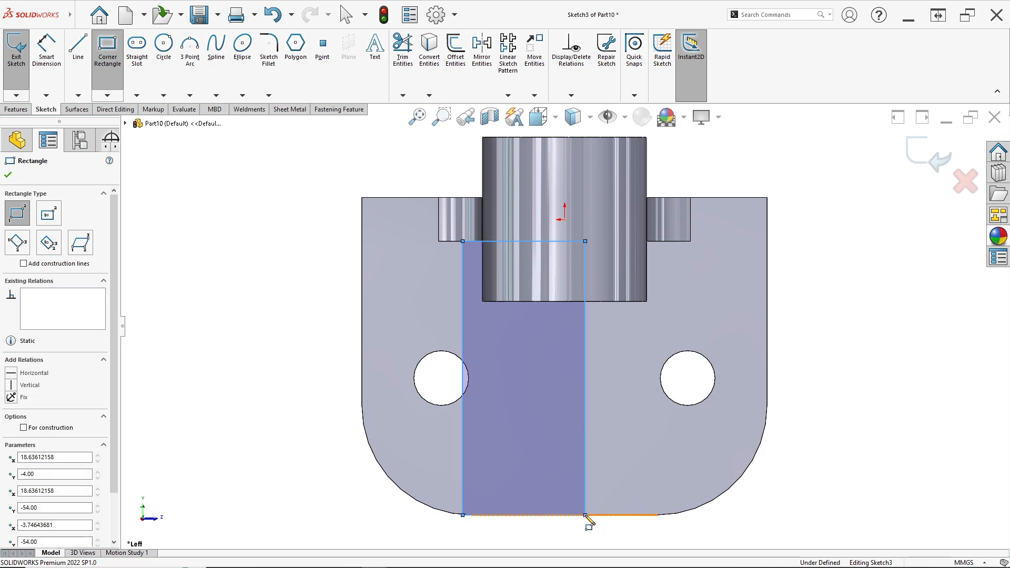
key(Escape)
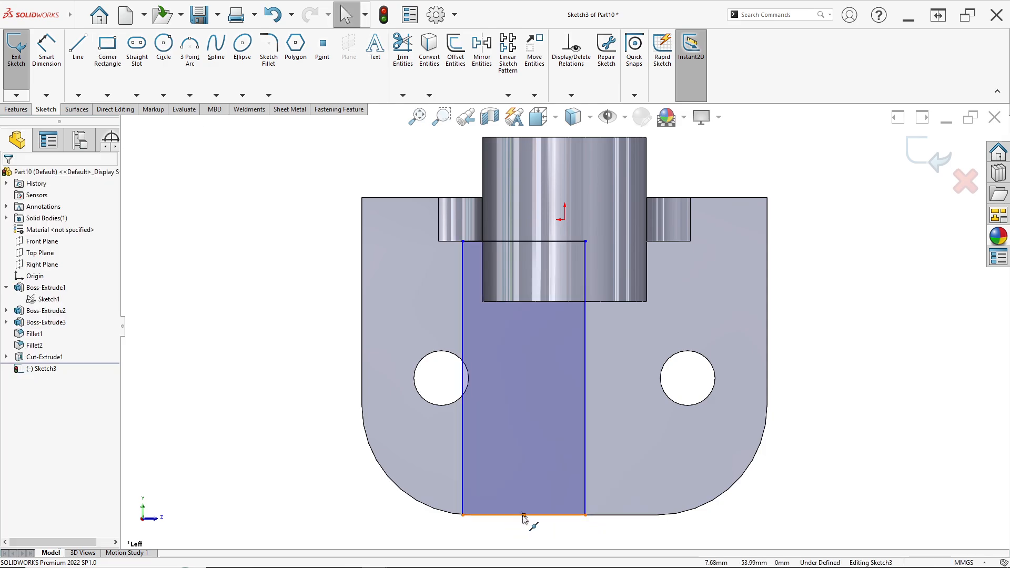
click(523, 516)
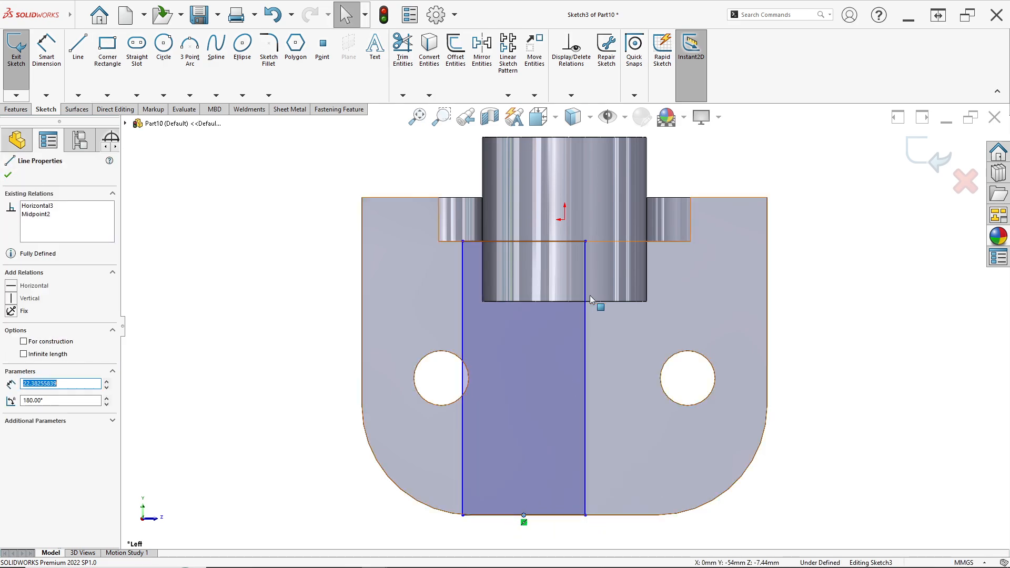
Step: Align the midpoint of the rectangle's bottom edge vertically with the origin and set the rectangle's width to 8 mm
ctrl+click(564, 220)
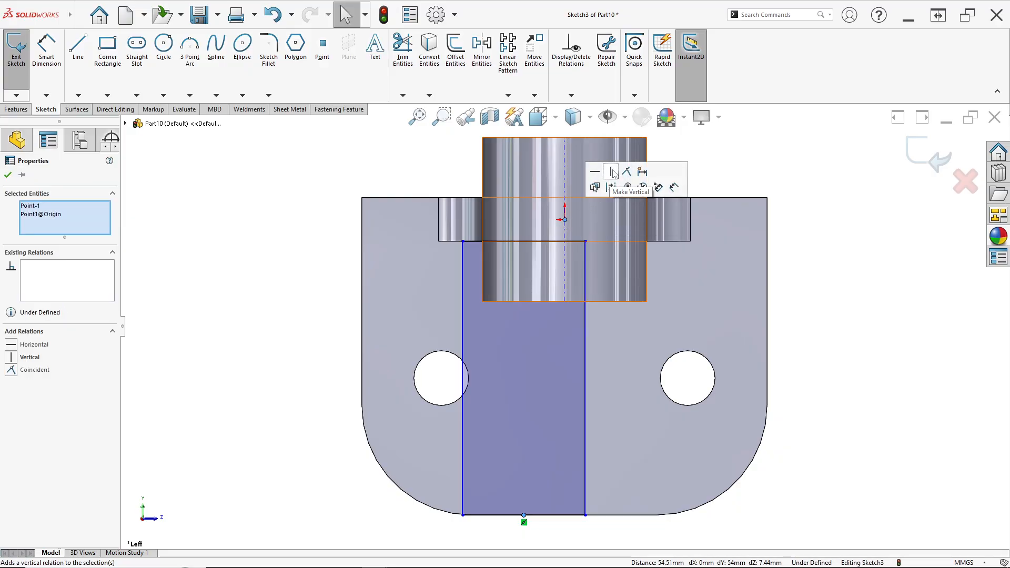
click(613, 172)
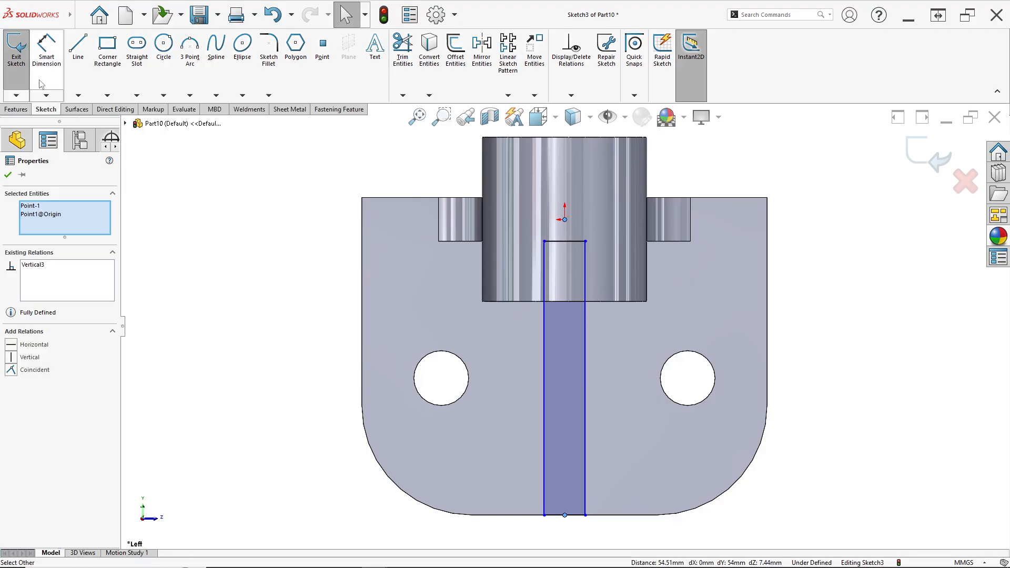
click(51, 46)
click(568, 518)
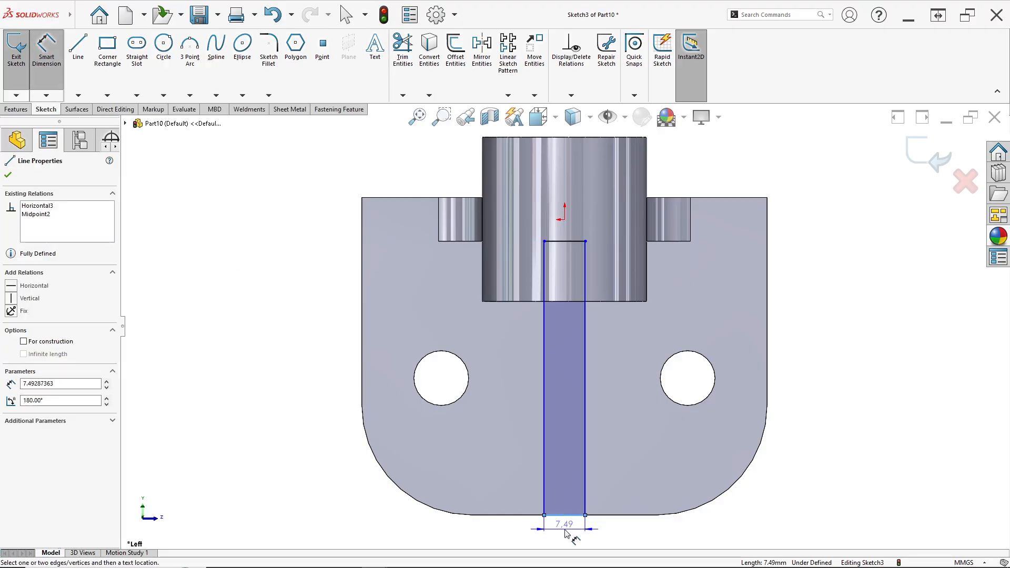
click(570, 532)
key(Return)
key(alt+Tab)
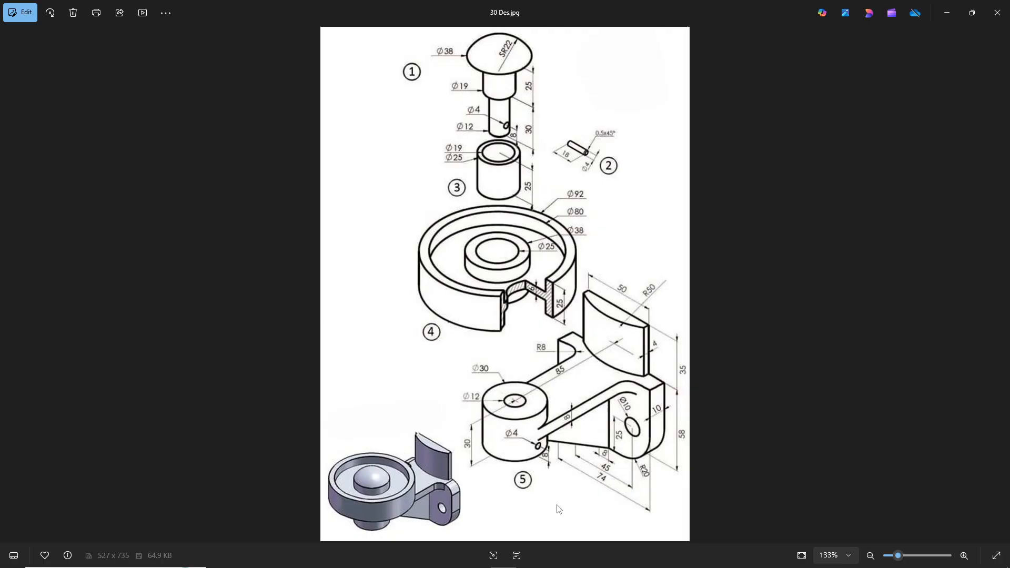
key(alt+Tab)
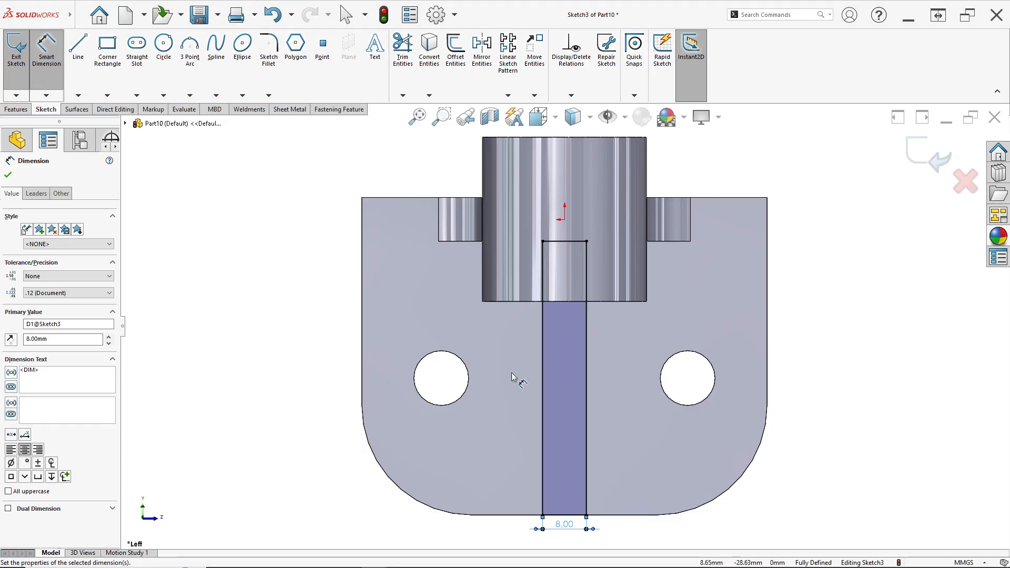
Step: Start a projection Split Line from the rectangle sketch, selecting the hub's cylindrical face and the end plate's inner face to split
click(13, 112)
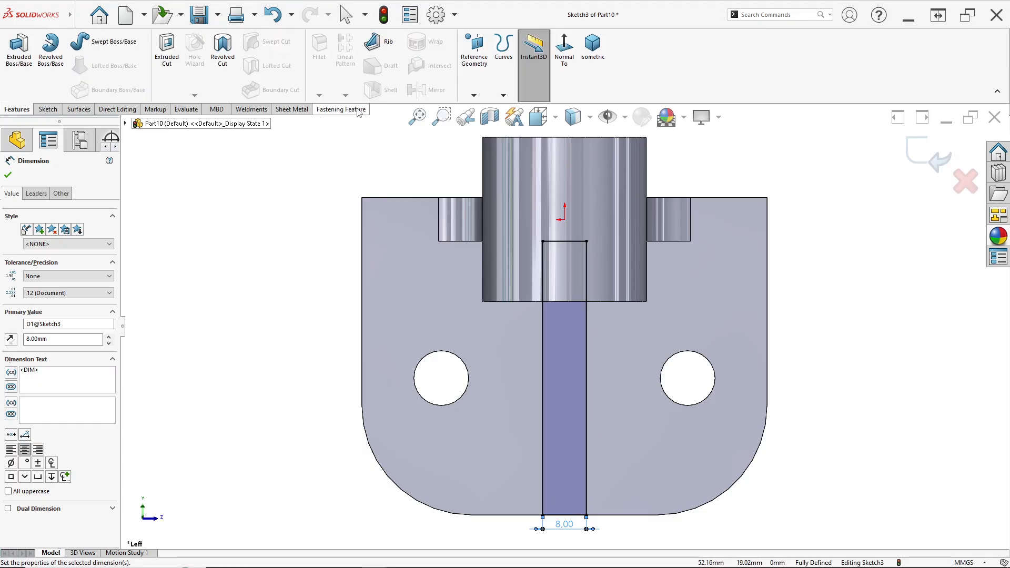
click(503, 85)
click(510, 109)
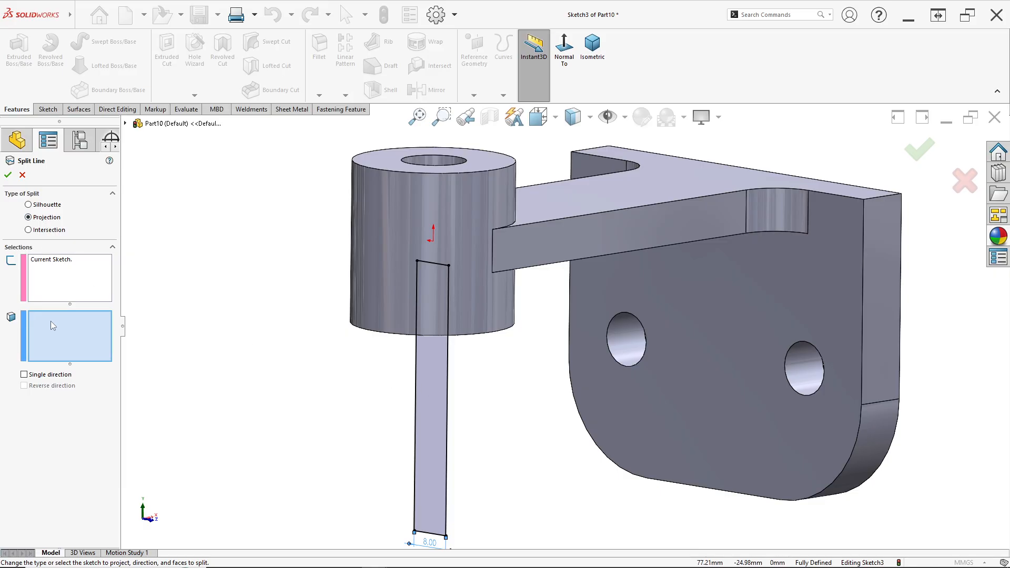
middle_drag(505, 337, 473, 323)
scroll(452, 284, down, 5)
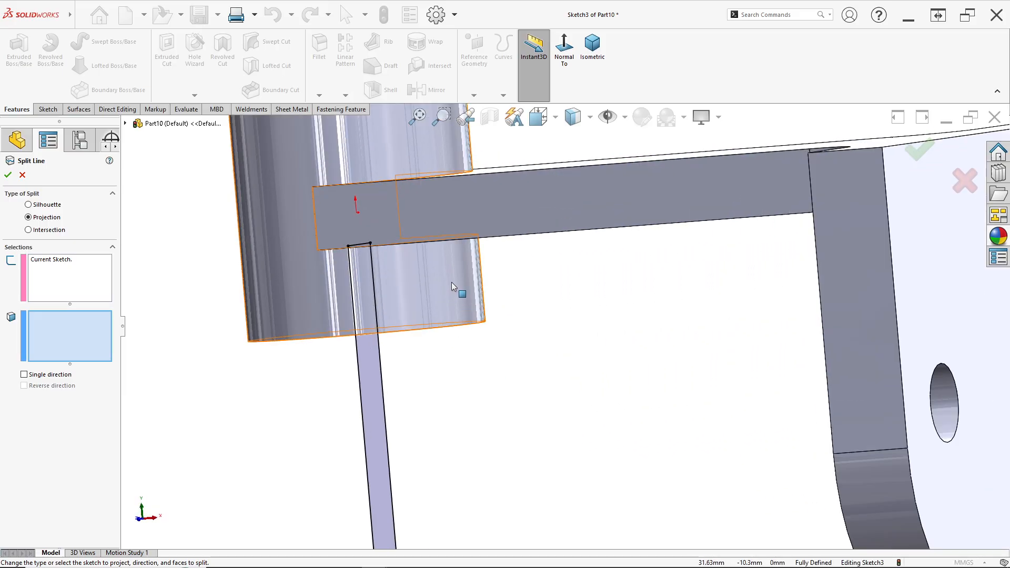
click(453, 279)
scroll(454, 279, up, 5)
middle_drag(552, 316, 661, 349)
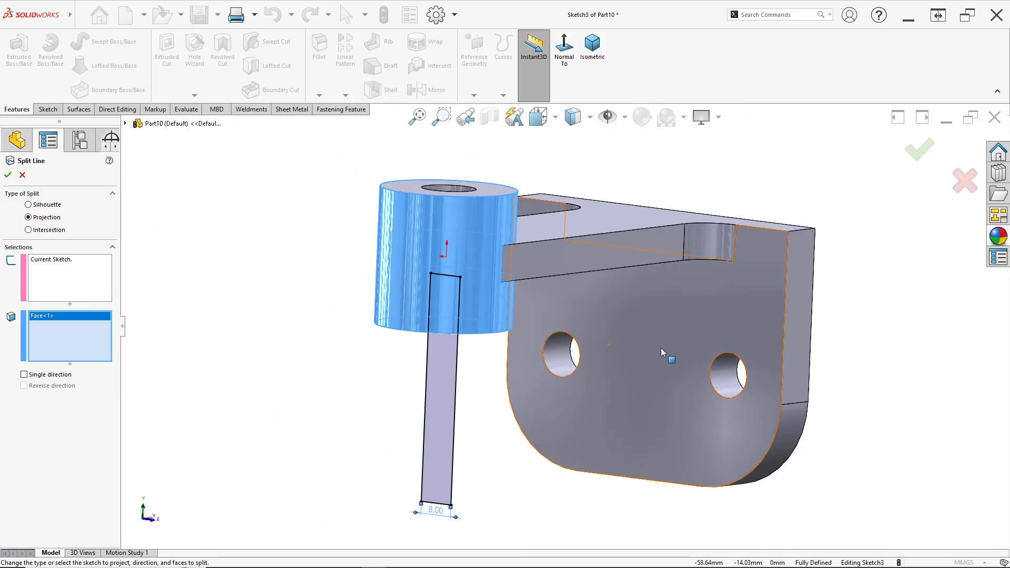
click(655, 327)
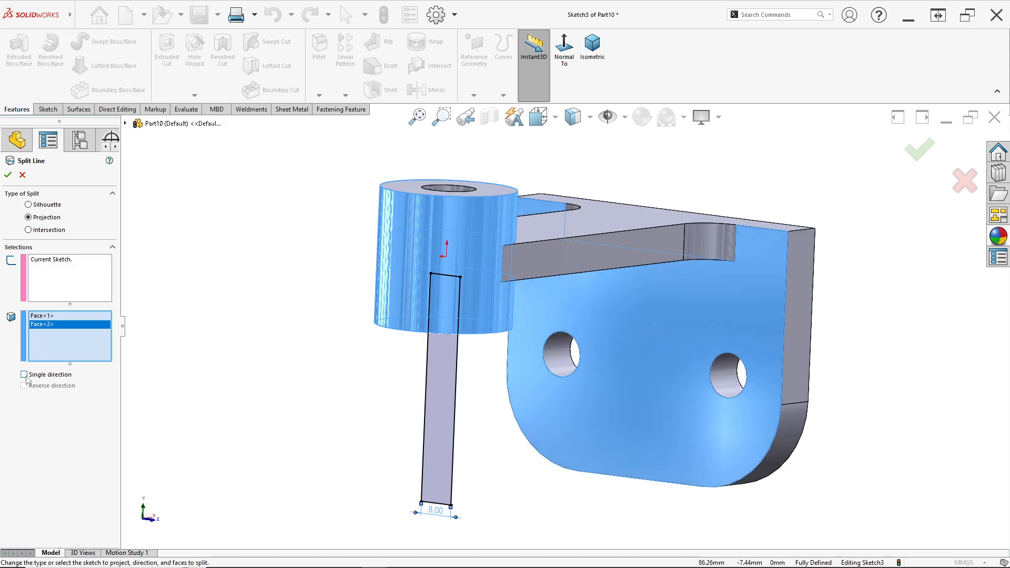
Step: Limit the Split Line projection to a single direction toward the end plate and create the split
middle_drag(258, 369, 396, 388)
scroll(396, 389, down, 5)
scroll(599, 393, up, 3)
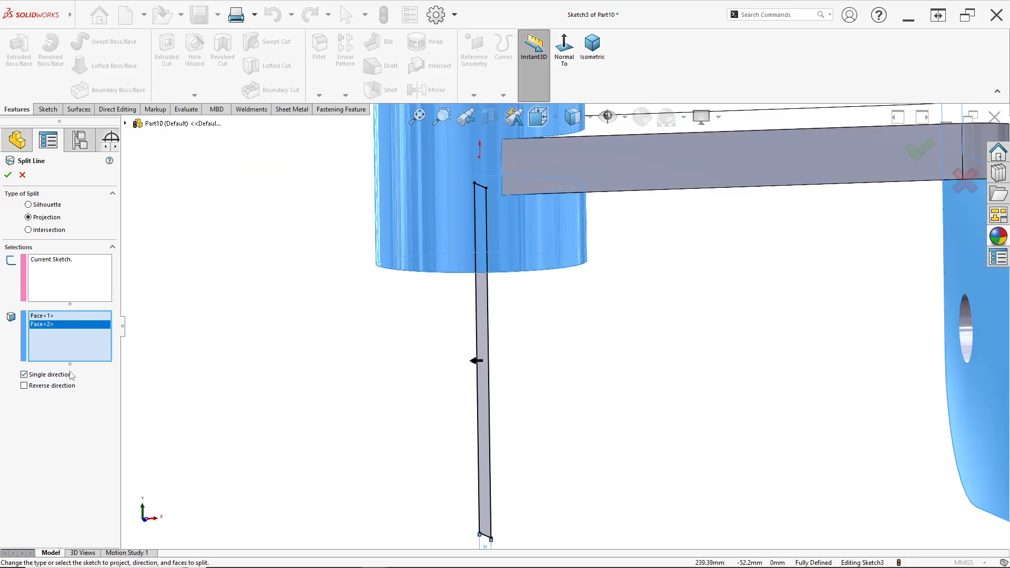
click(8, 174)
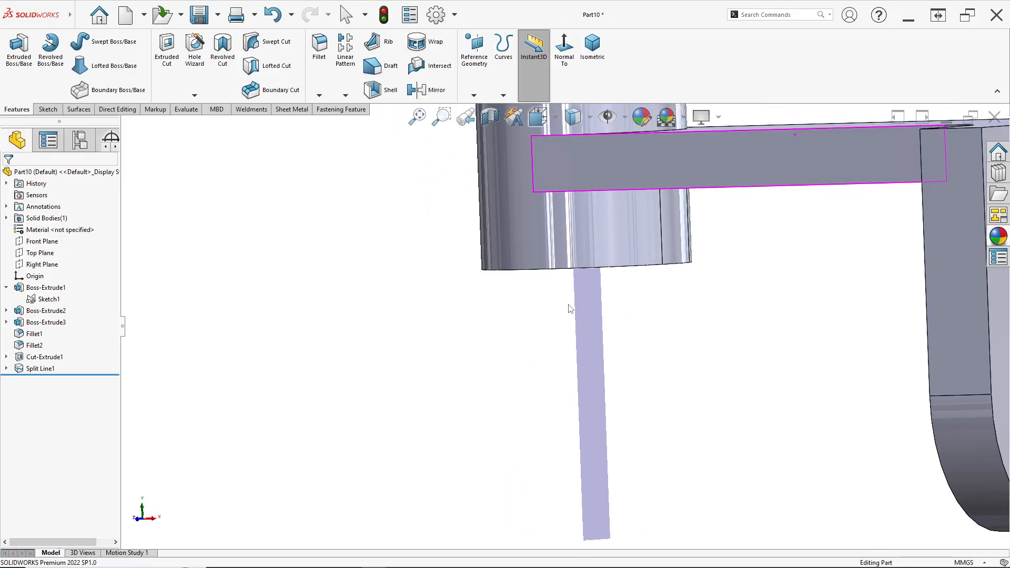
Step: Start a Lofted Boss/Base with the split strips on the hub and the end plate's inner face as profiles
middle_drag(688, 354, 833, 342)
click(882, 363)
click(645, 406)
scroll(646, 406, up, 1)
middle_drag(645, 406, 531, 360)
scroll(491, 360, up, 2)
click(121, 77)
scroll(492, 296, down, 3)
middle_drag(458, 300, 484, 329)
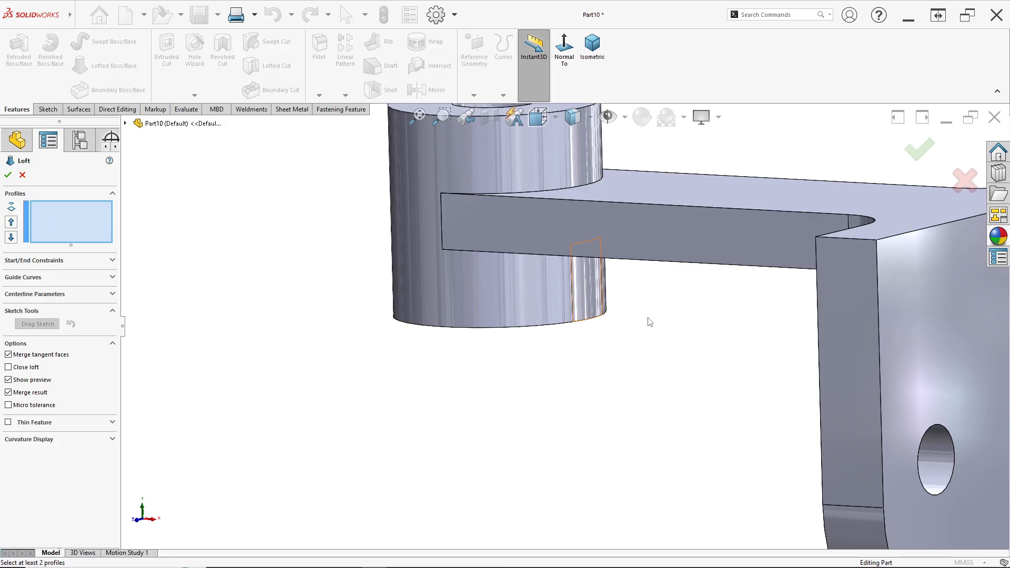
scroll(635, 325, down, 3)
click(507, 276)
scroll(506, 276, up, 3)
middle_drag(506, 276, 784, 387)
scroll(785, 380, down, 2)
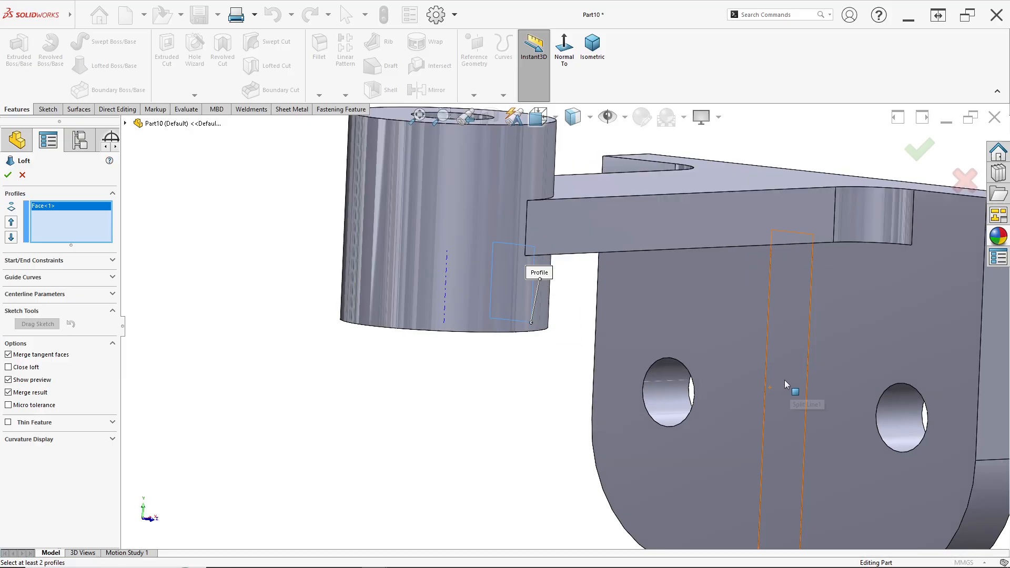
click(784, 378)
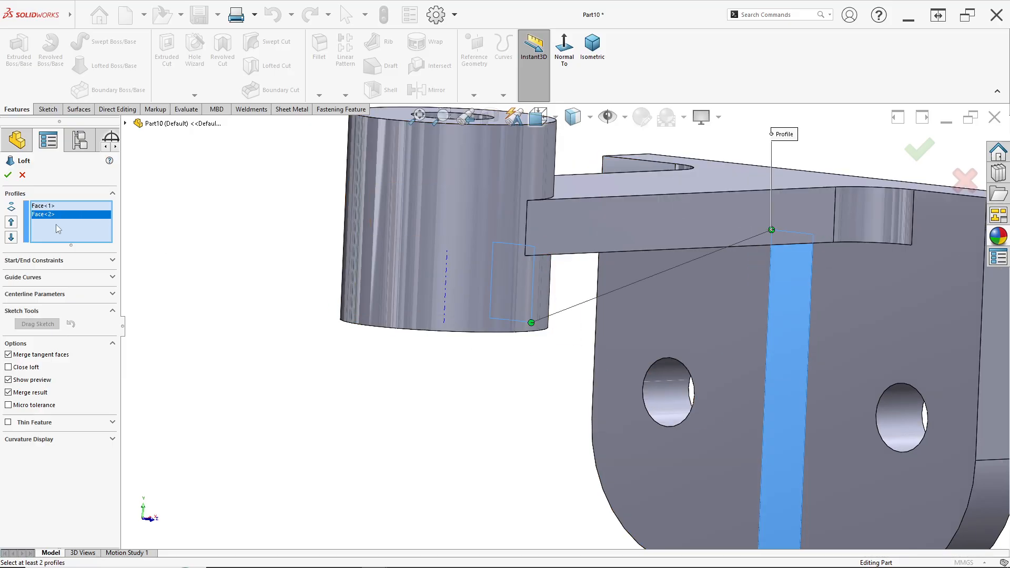
Step: Move the loft connector to matching lower corners of the hub and plate profiles so the rib is not twisted
scroll(578, 313, down, 8)
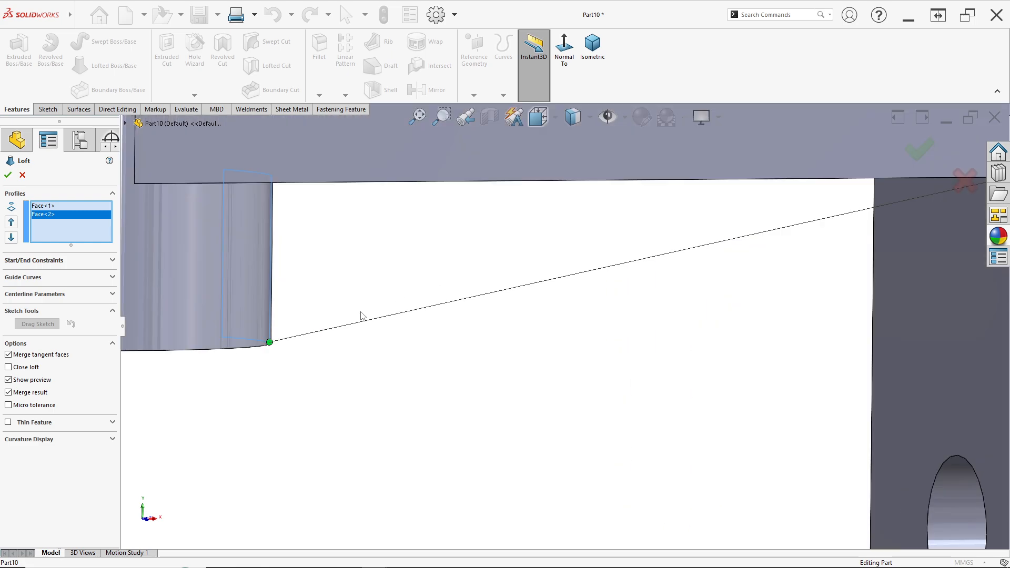
scroll(287, 328, up, 1)
middle_drag(287, 329, 245, 335)
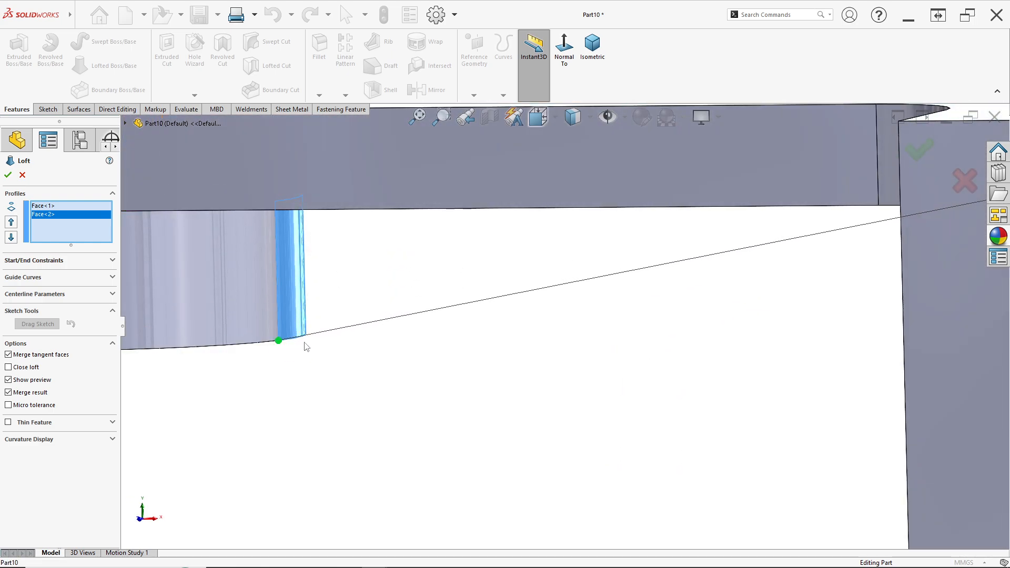
scroll(292, 344, up, 3)
middle_drag(789, 336, 839, 324)
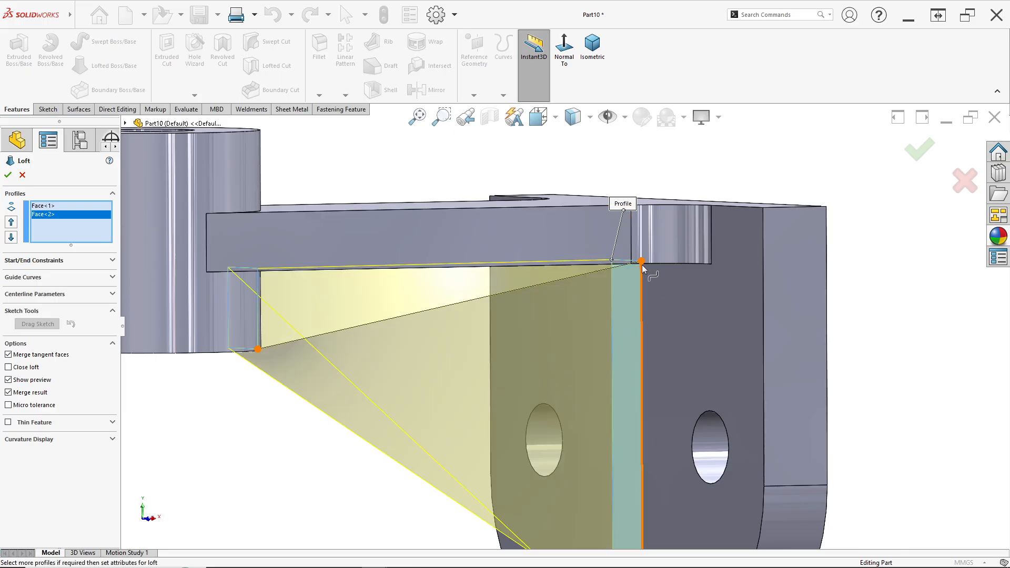
drag(646, 452, 642, 444)
scroll(642, 444, up, 3)
middle_drag(642, 444, 605, 485)
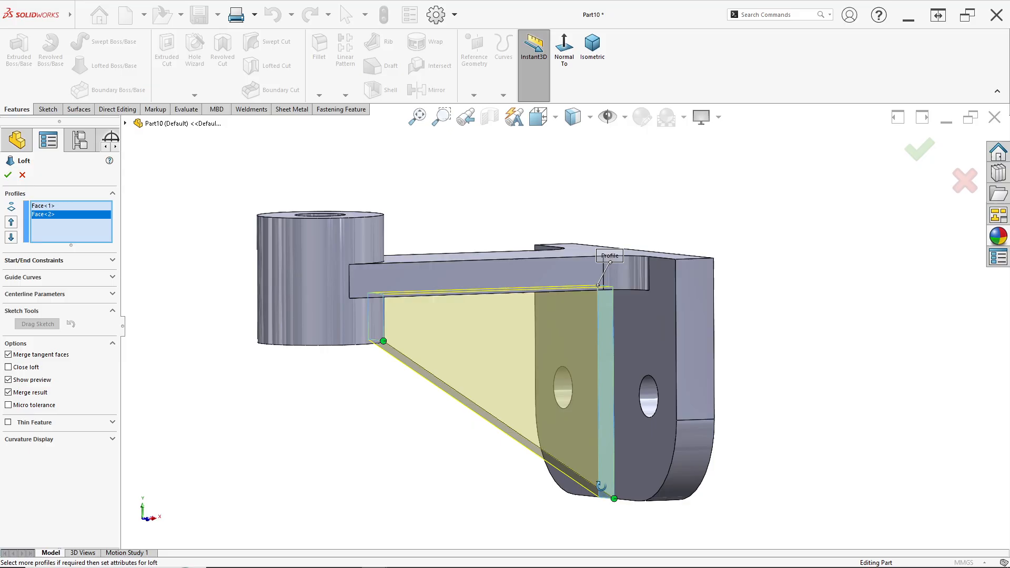
Step: Check the loft preview at the hub and create the rib with Merge result on
scroll(607, 505, down, 5)
scroll(558, 421, up, 4)
scroll(428, 316, up, 3)
scroll(420, 262, down, 6)
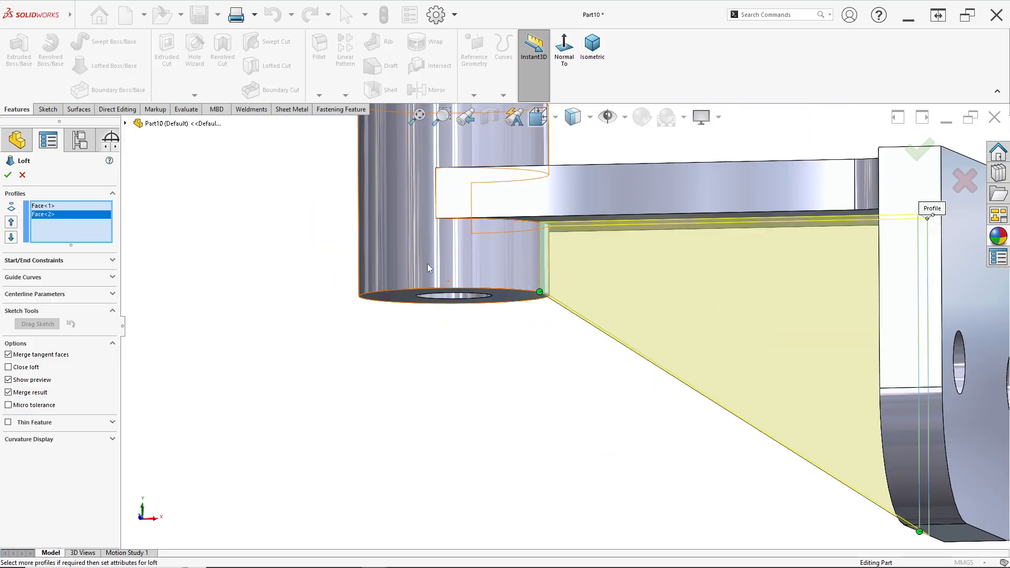
key(Return)
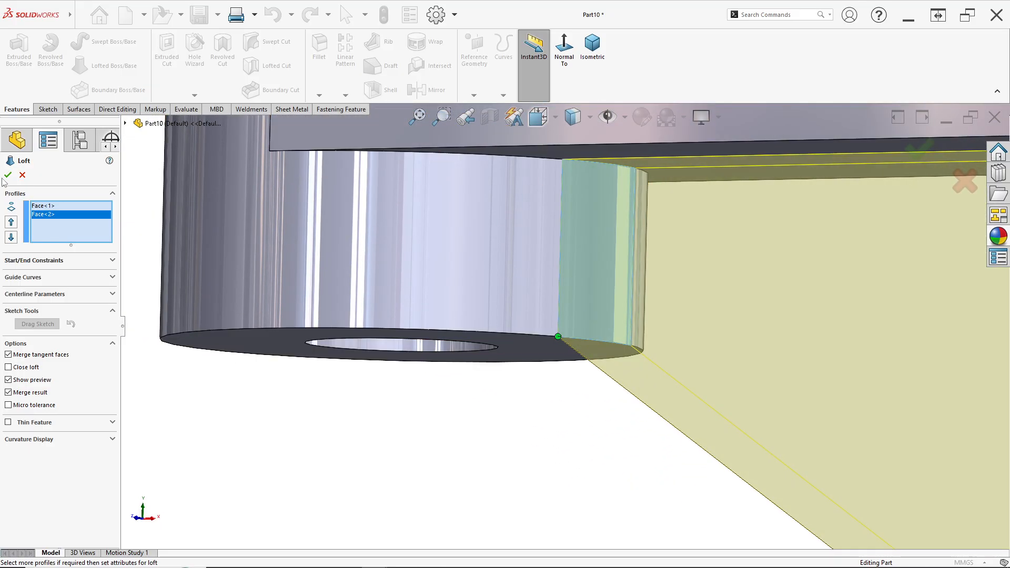
scroll(601, 334, up, 3)
mouse_move(601, 329)
middle_down()
mouse_move(625, 345)
mouse_move(726, 228)
mouse_move(703, 342)
mouse_move(705, 368)
mouse_move(735, 348)
mouse_move(726, 363)
middle_up()
scroll(752, 336, up, 4)
Step: Check the hub's pin hole in the reference drawing, then sketch a circle about 5 mm in diameter low on the hub, on the Front Plane
key(alt+Tab)
scroll(515, 450, down, 1)
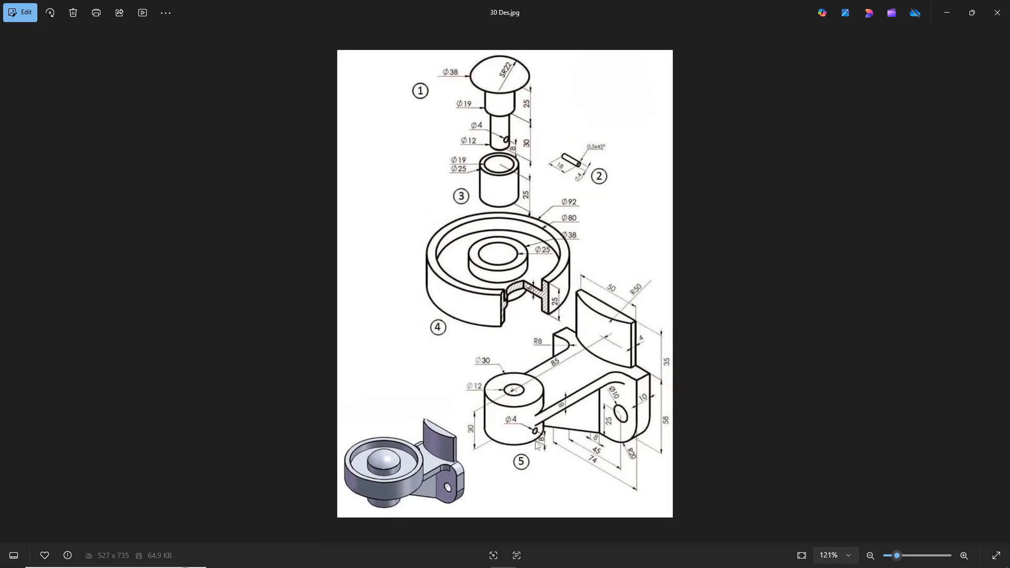
key(alt+Tab)
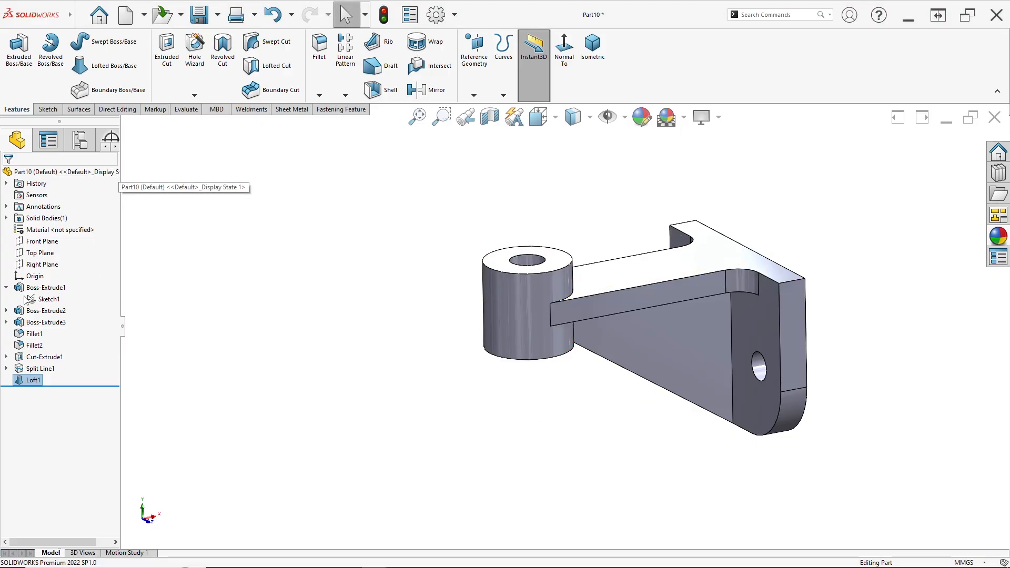
right_click(37, 246)
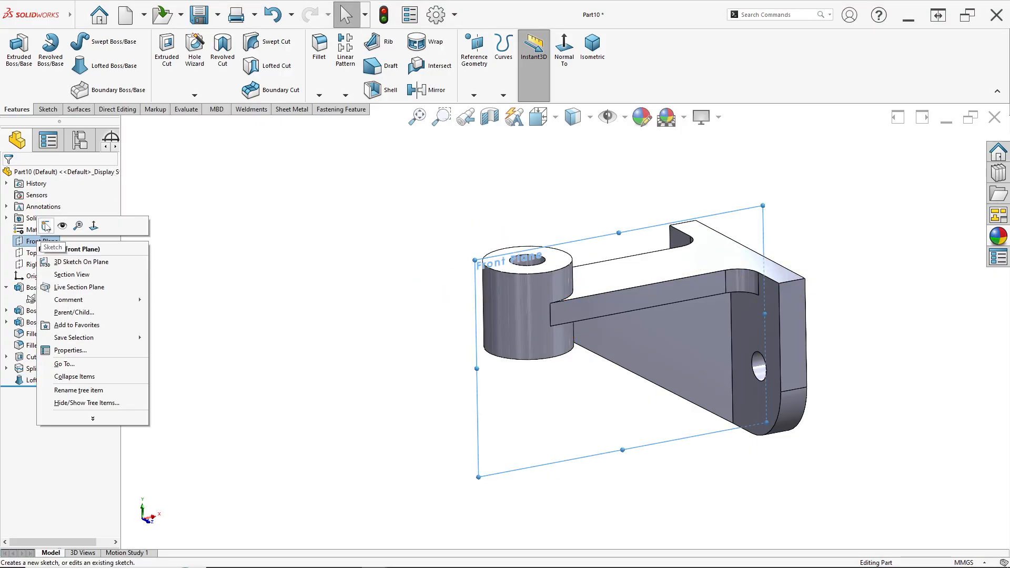
click(45, 226)
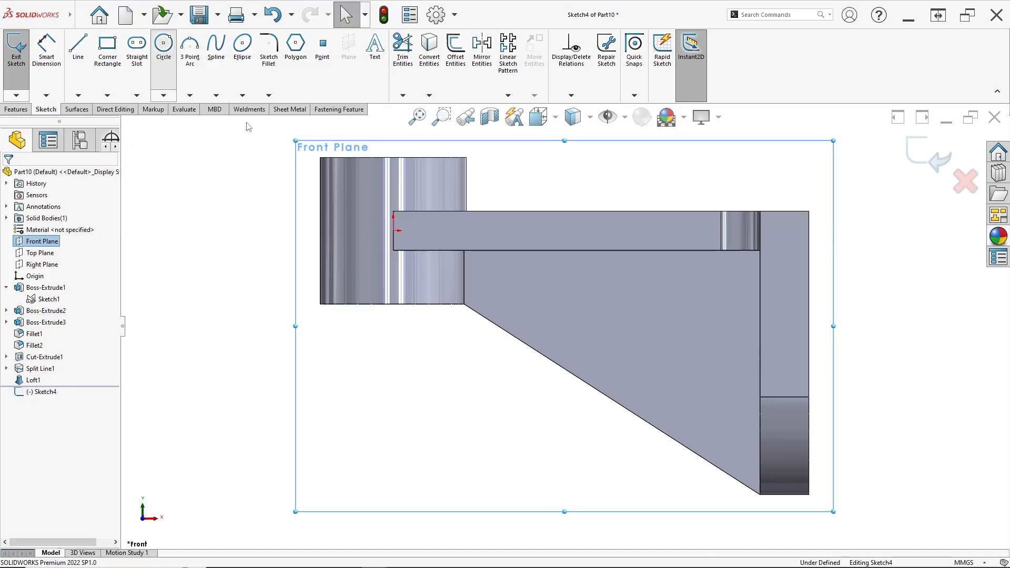
click(164, 45)
click(393, 276)
click(403, 285)
key(Escape)
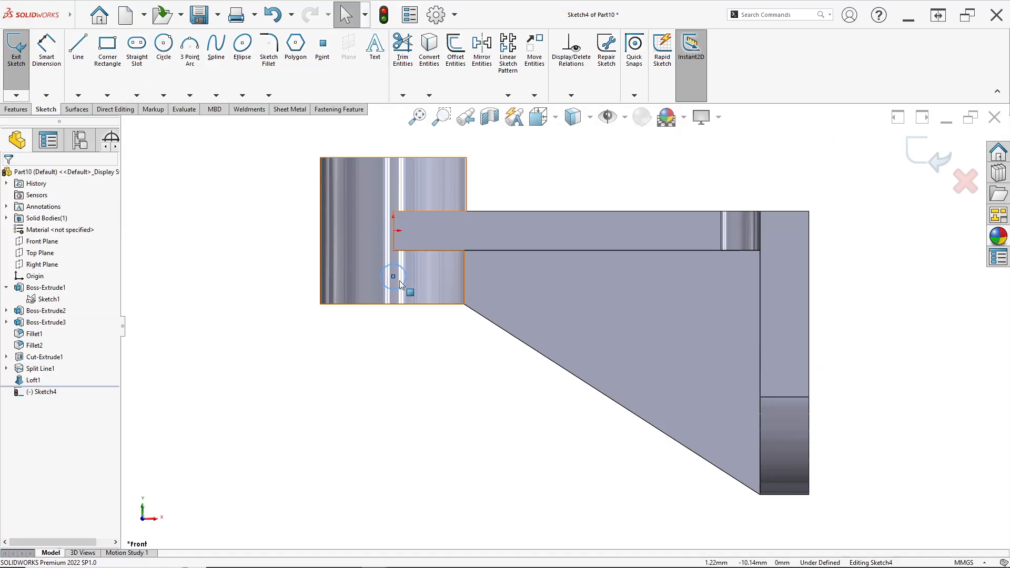
Step: Align the circle's center vertically with the origin and set its distance from the hub's bottom edge to 8 mm
click(394, 276)
ctrl+click(393, 231)
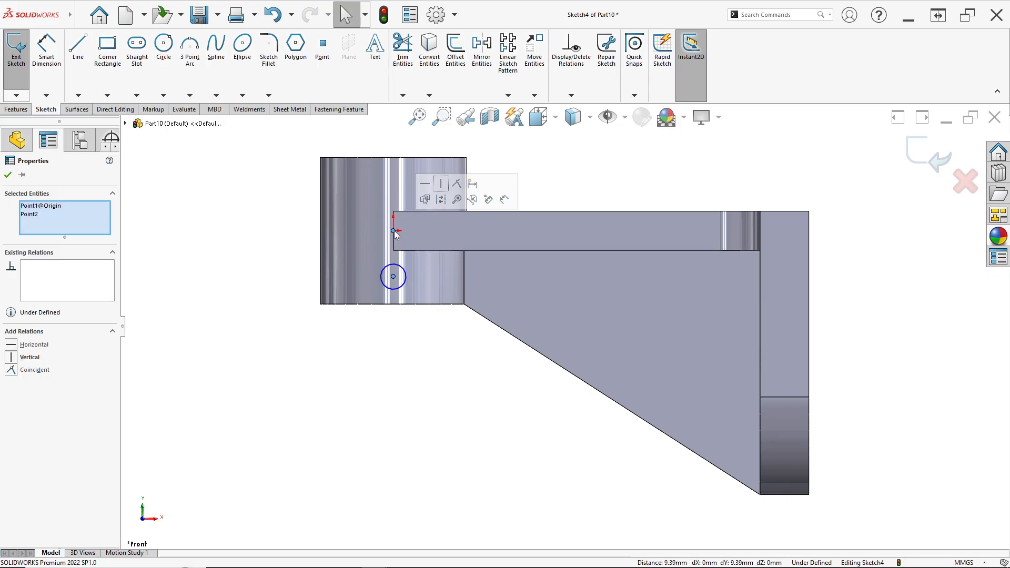
click(441, 186)
scroll(381, 287, down, 4)
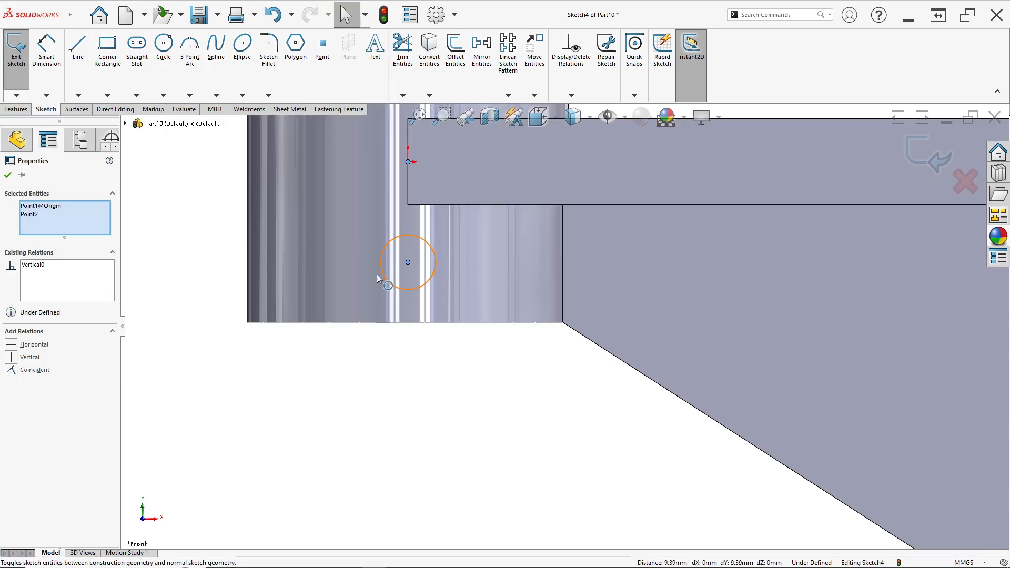
click(46, 55)
click(408, 263)
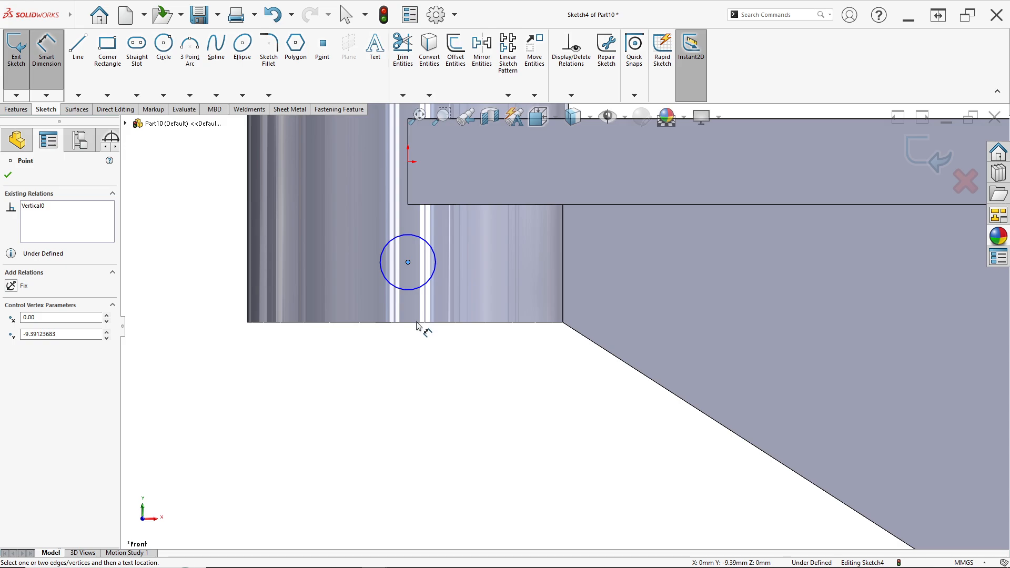
click(494, 296)
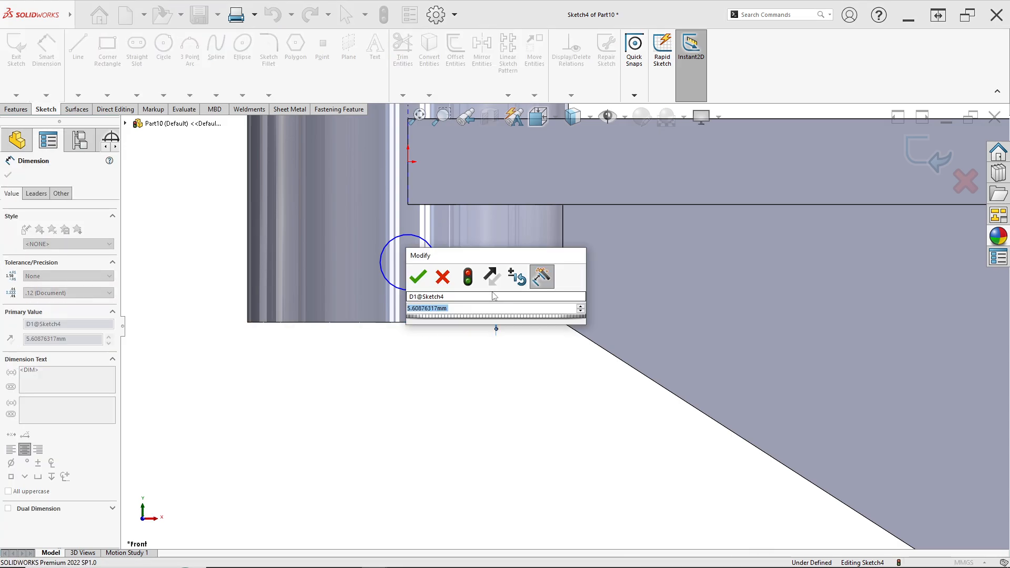
text(8)
key(Return)
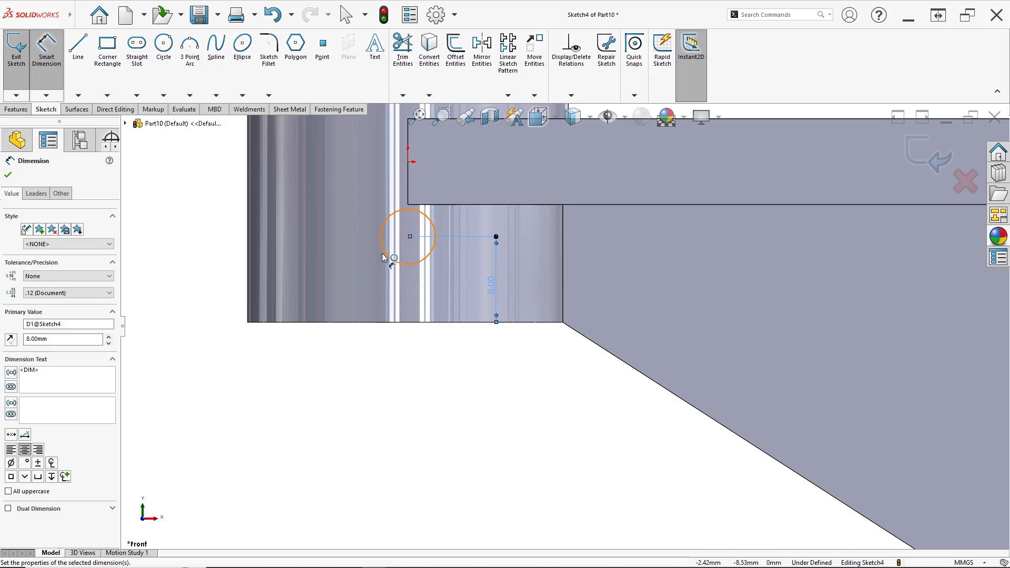
Step: Set the diameter of the circle on the hub to 4 mm
click(383, 259)
click(371, 264)
text(4)
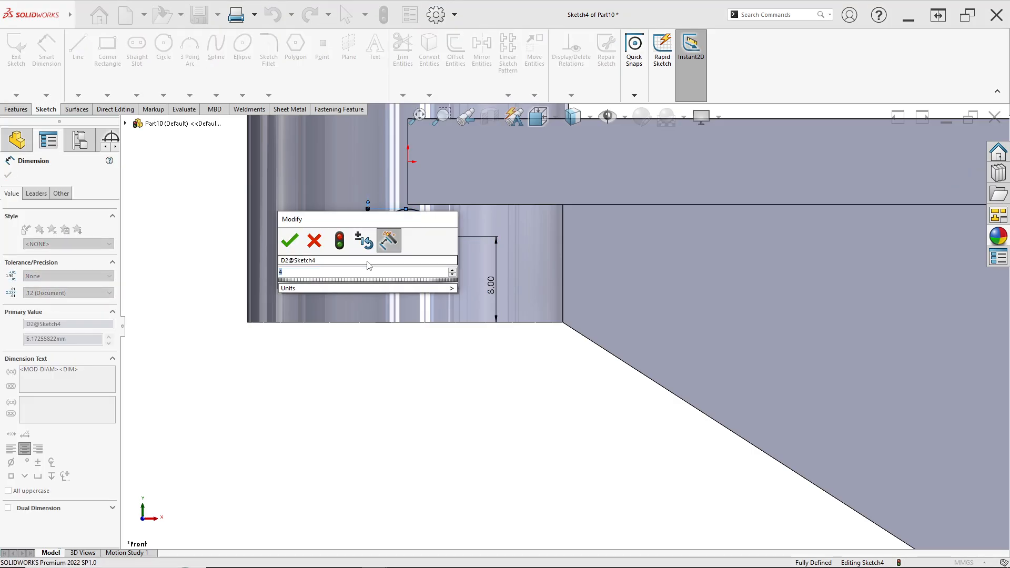
key(Return)
Step: Cut the 4 mm pin hole through the hub with an Extruded Cut set to Through All - Both
click(16, 109)
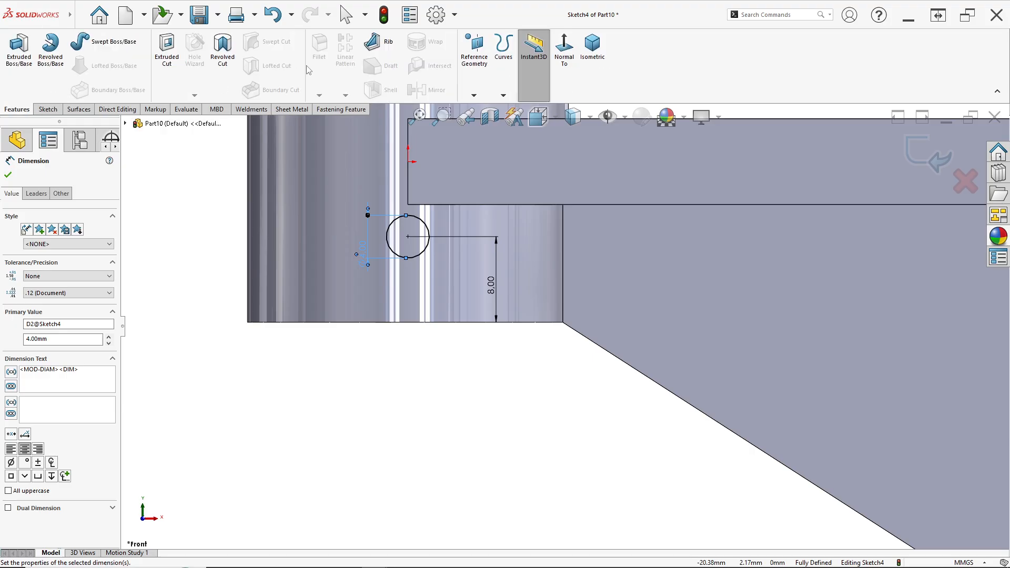
click(177, 55)
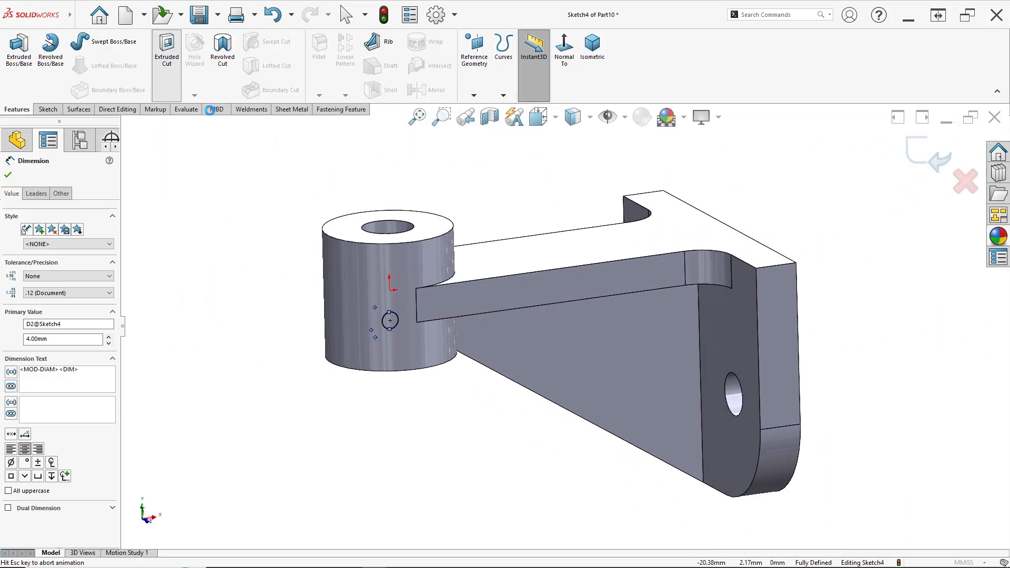
click(63, 239)
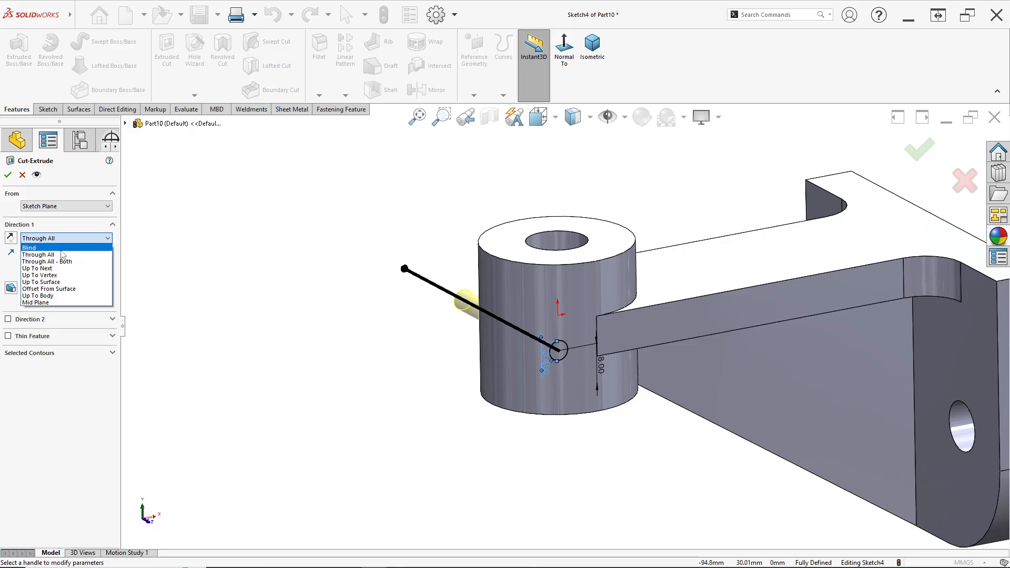
click(66, 261)
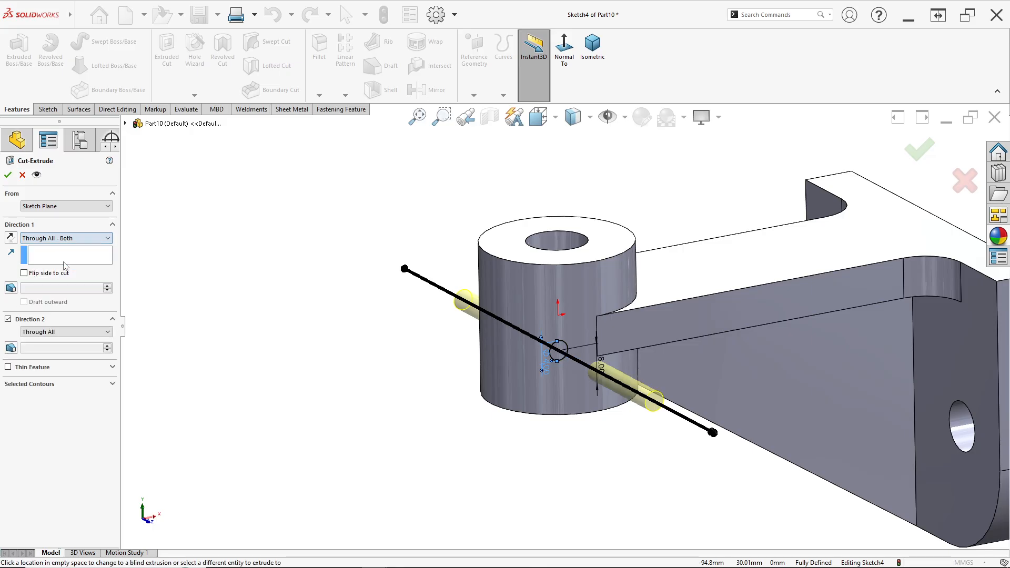
click(8, 174)
mouse_move(509, 400)
middle_down()
mouse_move(484, 313)
mouse_move(557, 381)
middle_up()
scroll(568, 342, up, 5)
scroll(734, 246, down, 3)
middle_drag(620, 341, 608, 320)
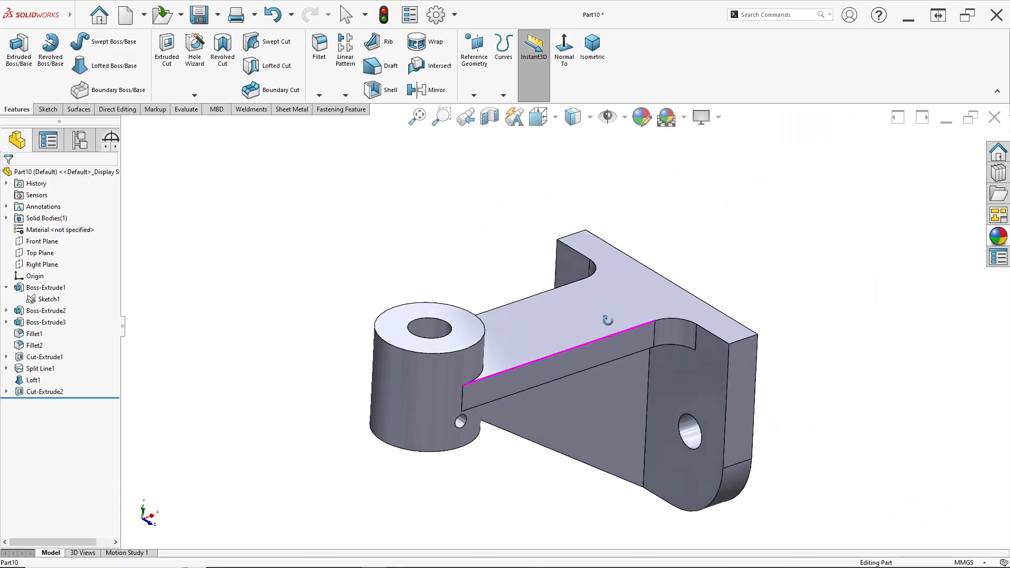
Step: Check the reference drawing, then sketch a corner rectangle about 5 by 29 mm on the arm's top face, against the end plate's outer edge
key(alt+Tab)
key(alt+Tab)
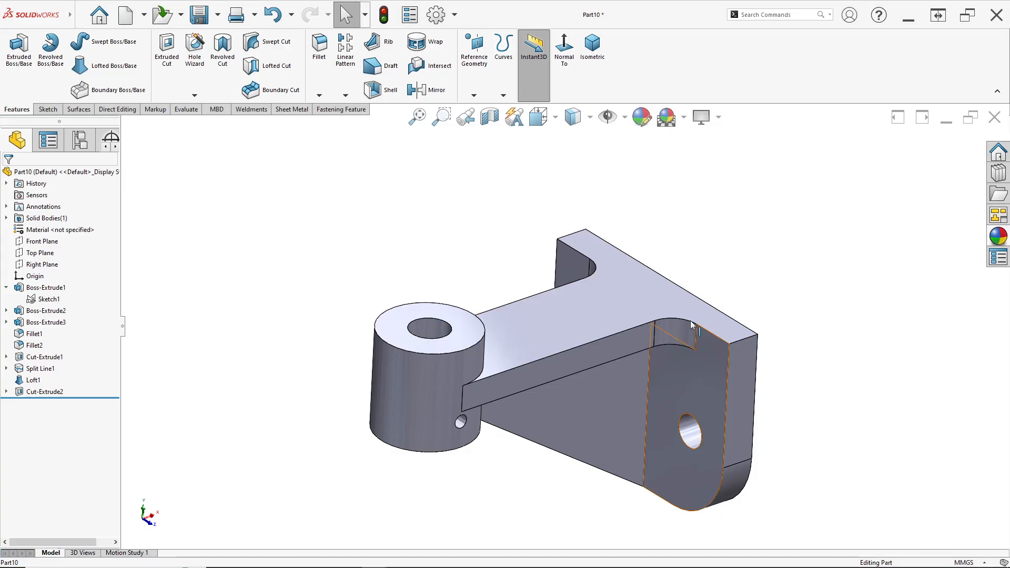
right_click(634, 281)
click(655, 264)
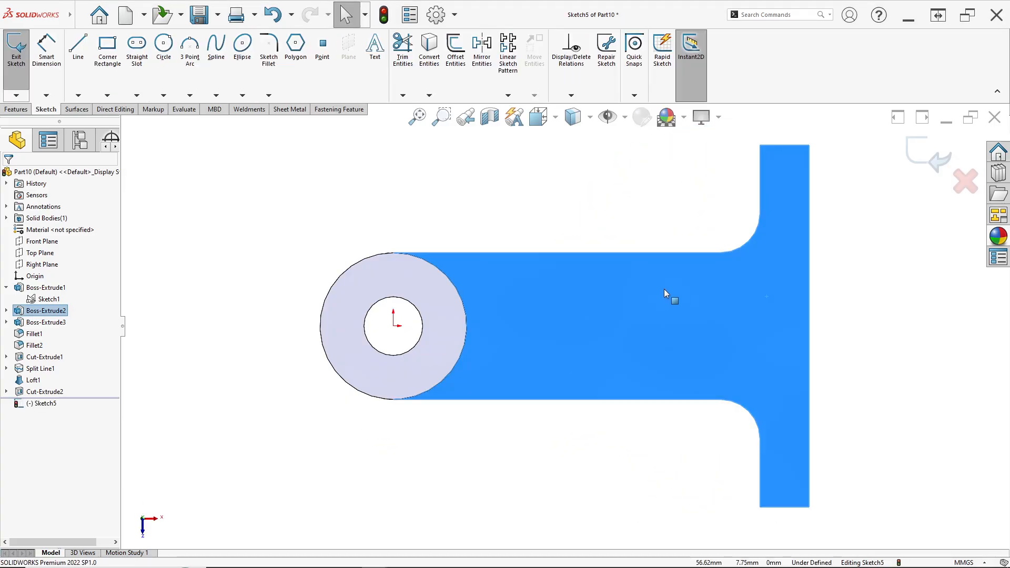
click(108, 46)
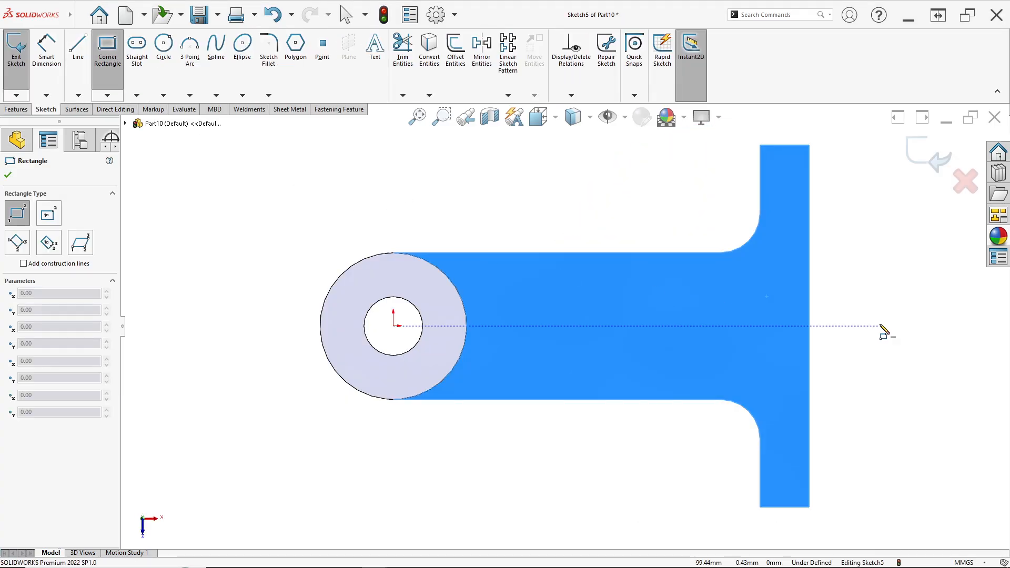
click(810, 263)
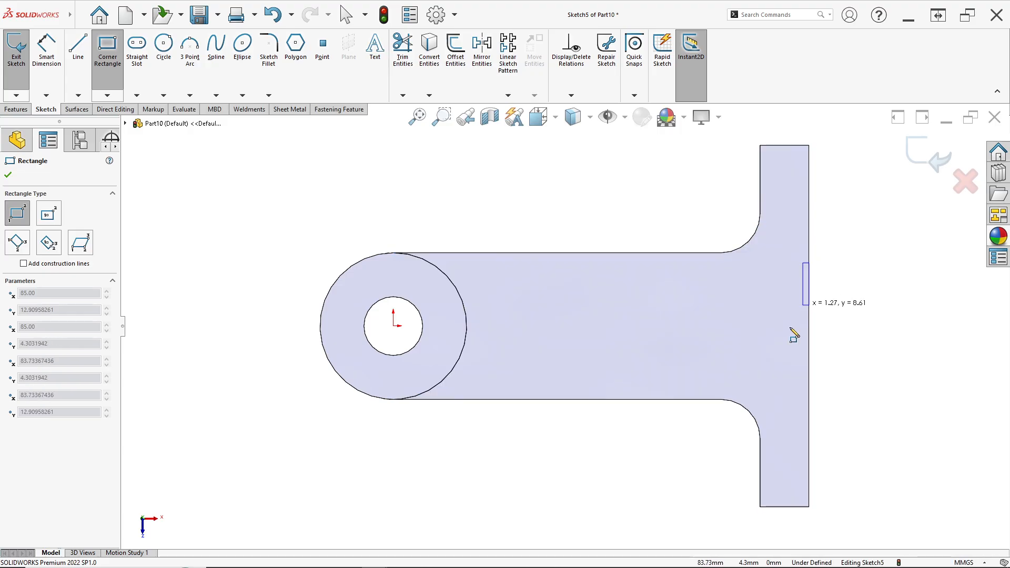
click(786, 406)
key(Escape)
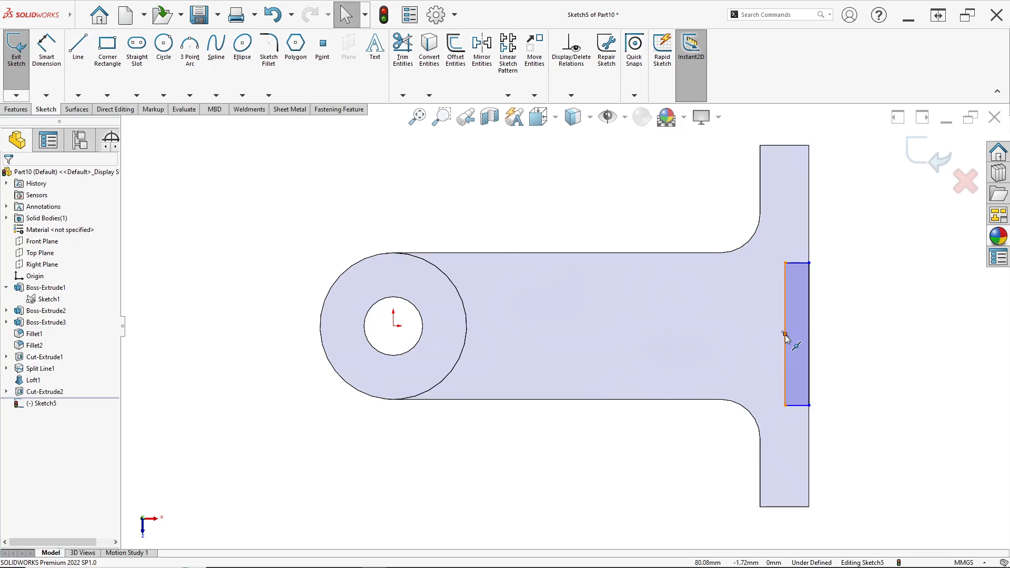
Step: Align the midpoint of the rectangle's inner long side horizontally with the origin
click(785, 334)
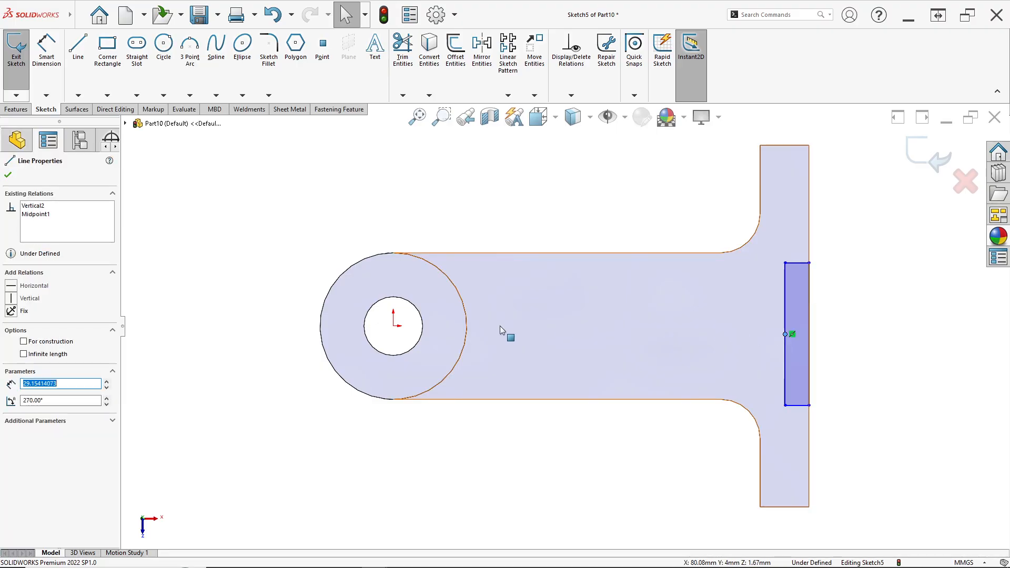
ctrl+click(394, 327)
click(424, 283)
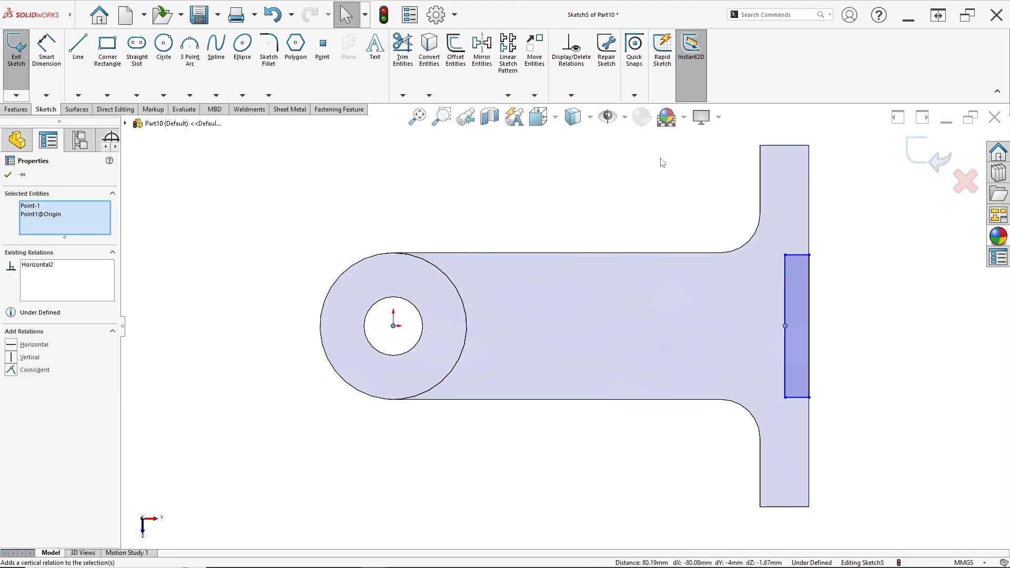
click(843, 372)
Step: Set the width of the rectangle to 4 mm
scroll(915, 410, down, 3)
click(52, 58)
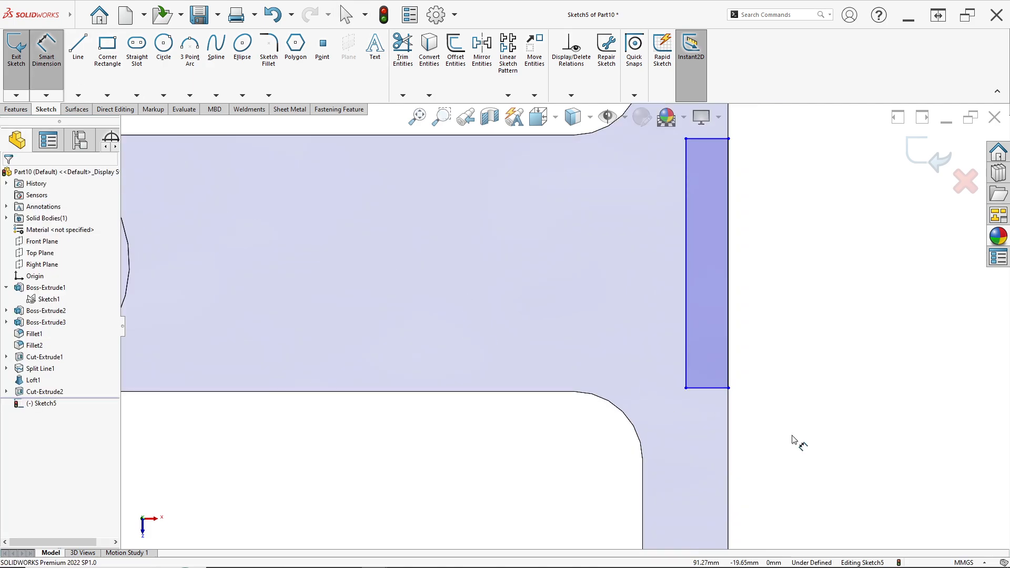
click(714, 399)
click(717, 415)
text(4)
key(Return)
Step: Check the reference drawing, then draw a three-point arc of about 37 mm radius between the rectangle's inner corners, bulging toward the hub
key(alt+Tab)
key(alt+Tab)
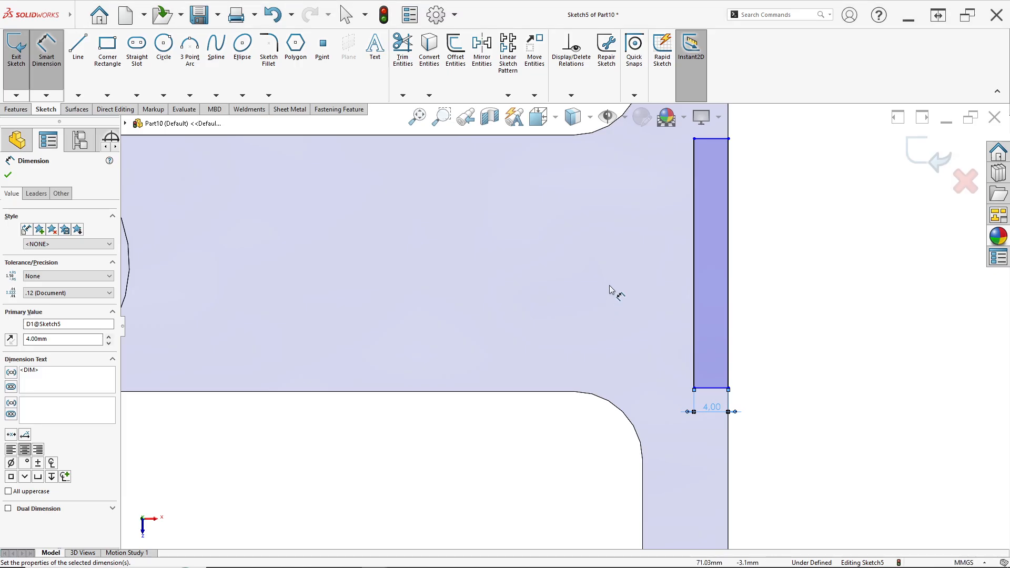
click(190, 53)
click(692, 143)
click(691, 443)
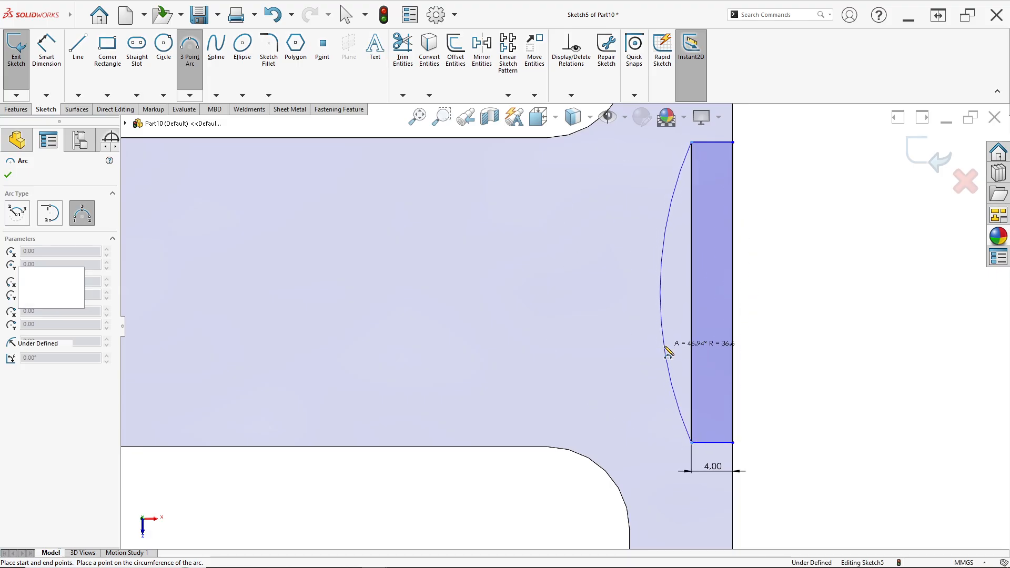
click(659, 290)
Step: Set the arc's radius to 50 mm
key(d)
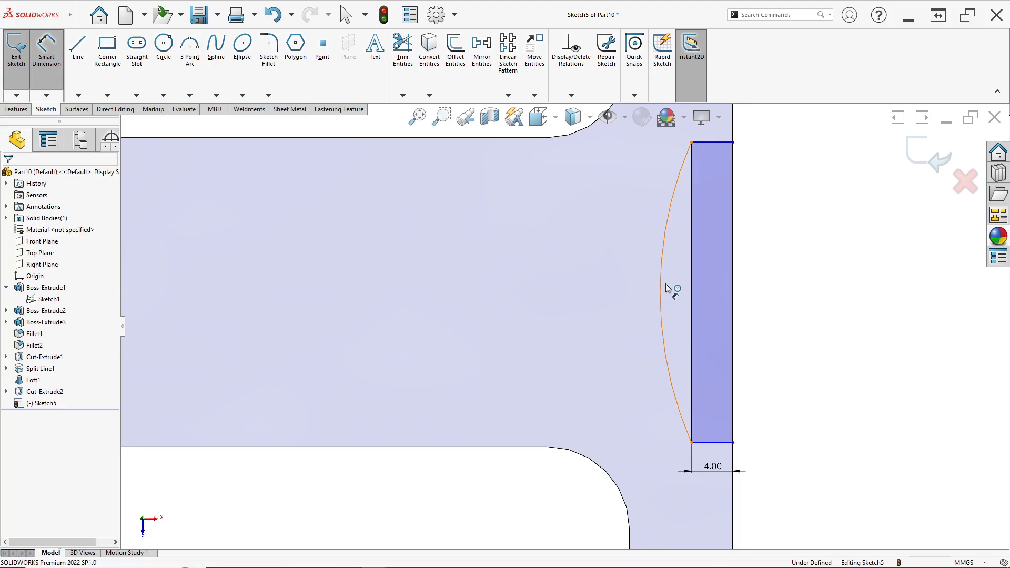
click(662, 287)
click(771, 305)
text(50)
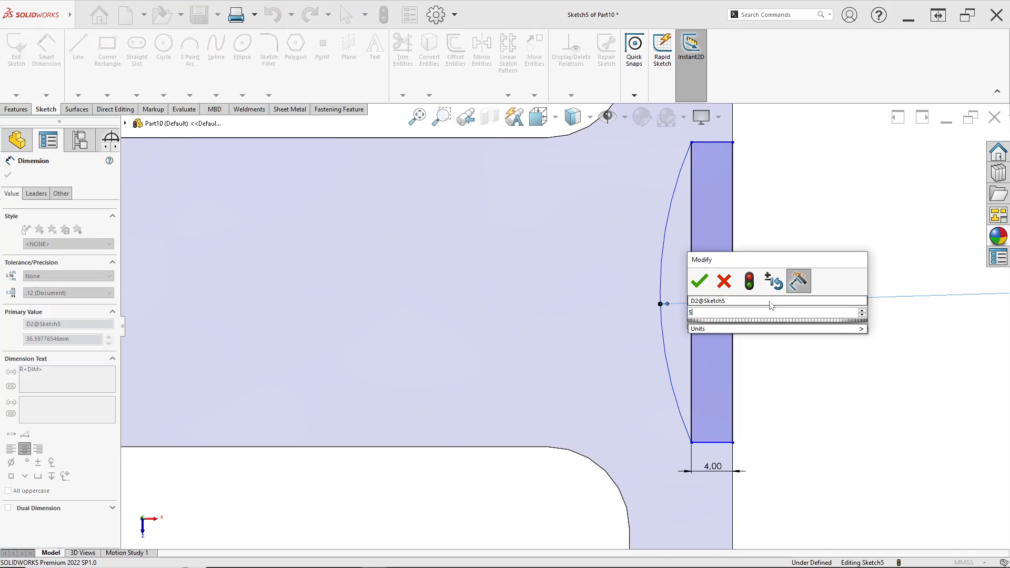
key(Return)
Step: Check the curved plate in the reference drawing and trim away the rectangle's straight inner side behind the arc
key(alt+Tab)
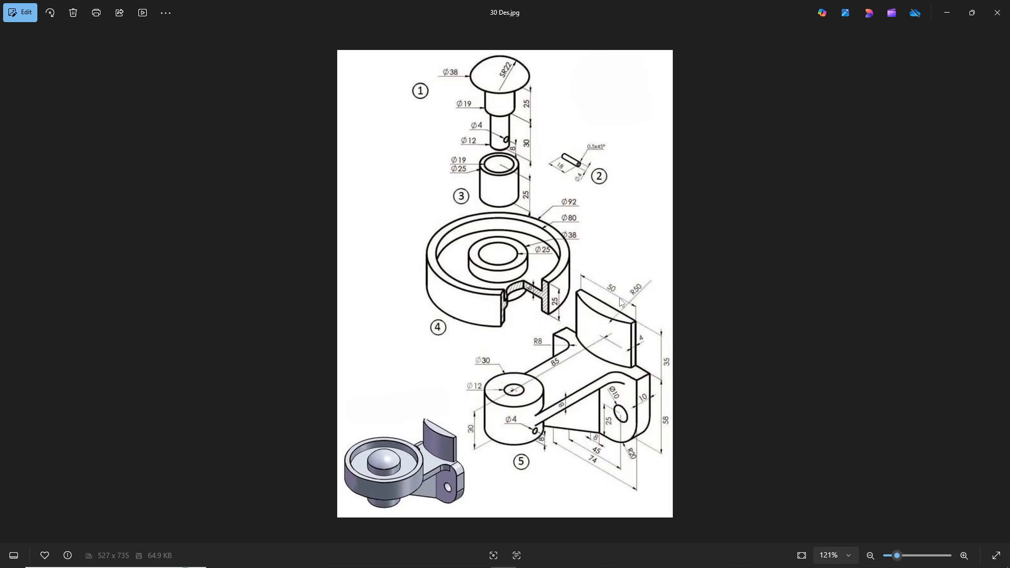
key(alt+Tab)
drag(697, 254, 684, 255)
Step: Check the plate's height in the reference drawing and extrude the curved profile upward 35 mm, Blind, with Merge result on
click(26, 112)
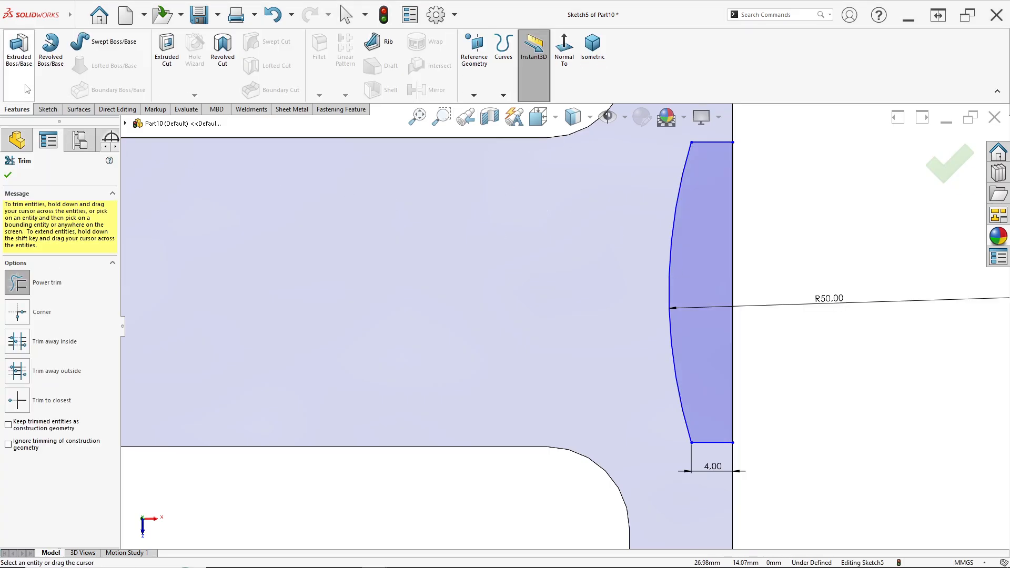
click(19, 48)
scroll(717, 209, down, 2)
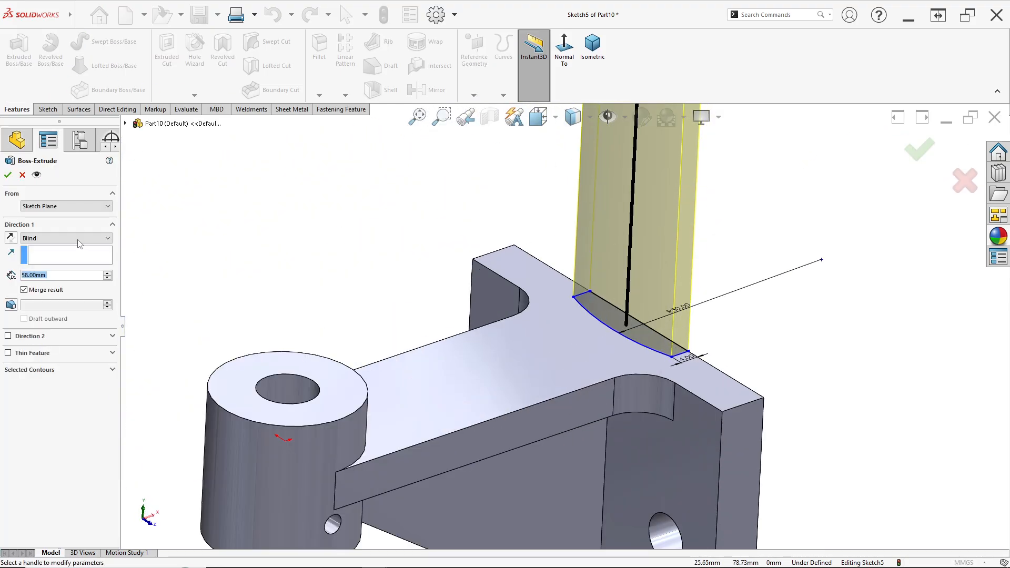
key(alt+Tab)
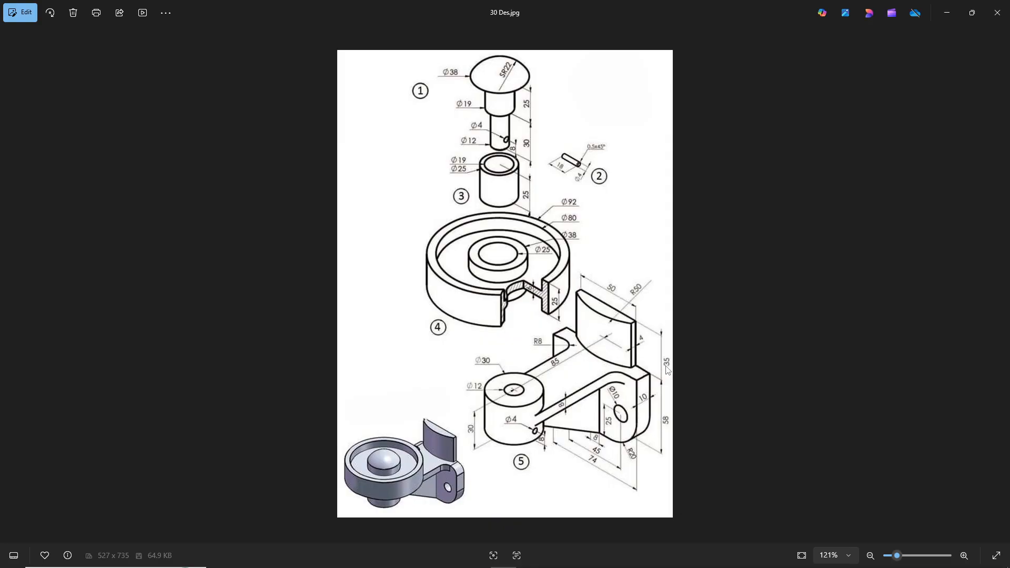
key(alt+Tab)
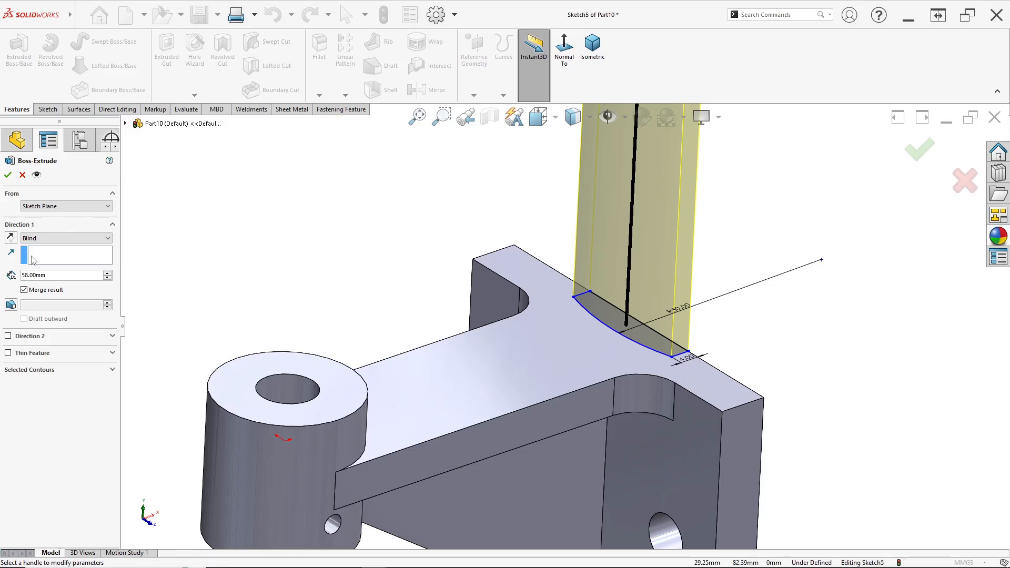
text(35)
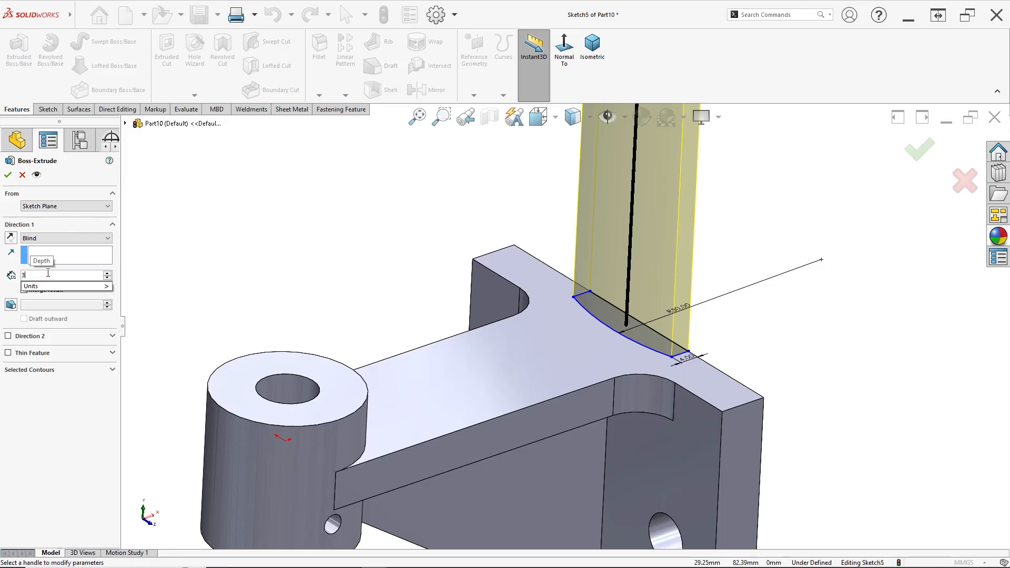
key(Return)
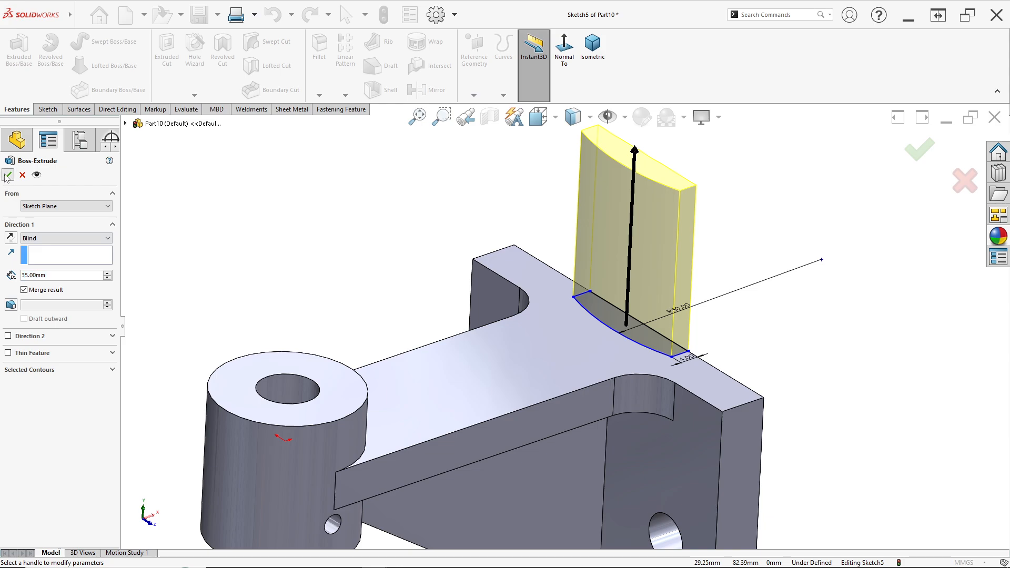
click(8, 175)
Step: Reopen the sketch of the extruded curved plate for editing
click(7, 403)
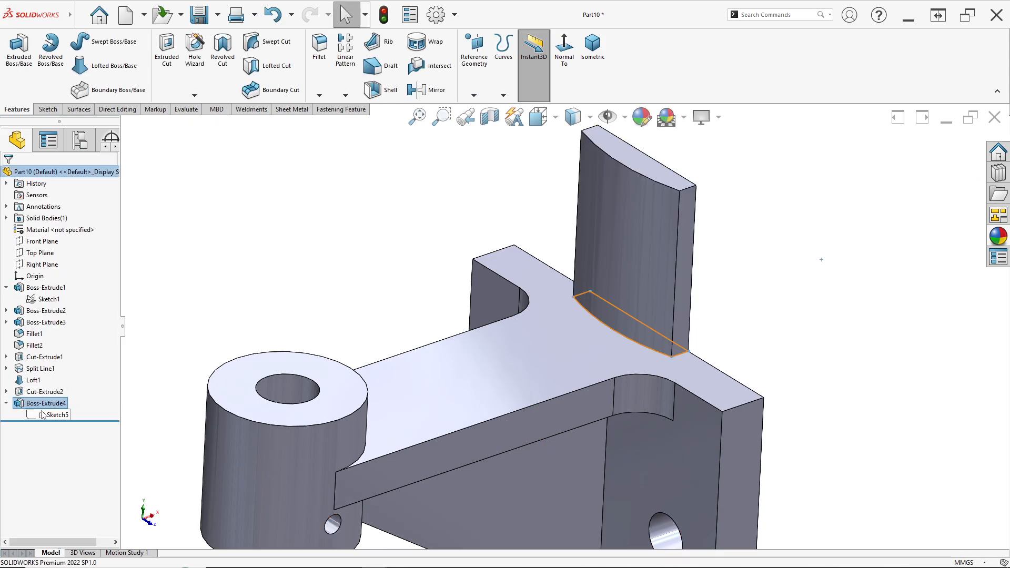
right_click(46, 413)
click(23, 436)
right_click(45, 415)
click(51, 353)
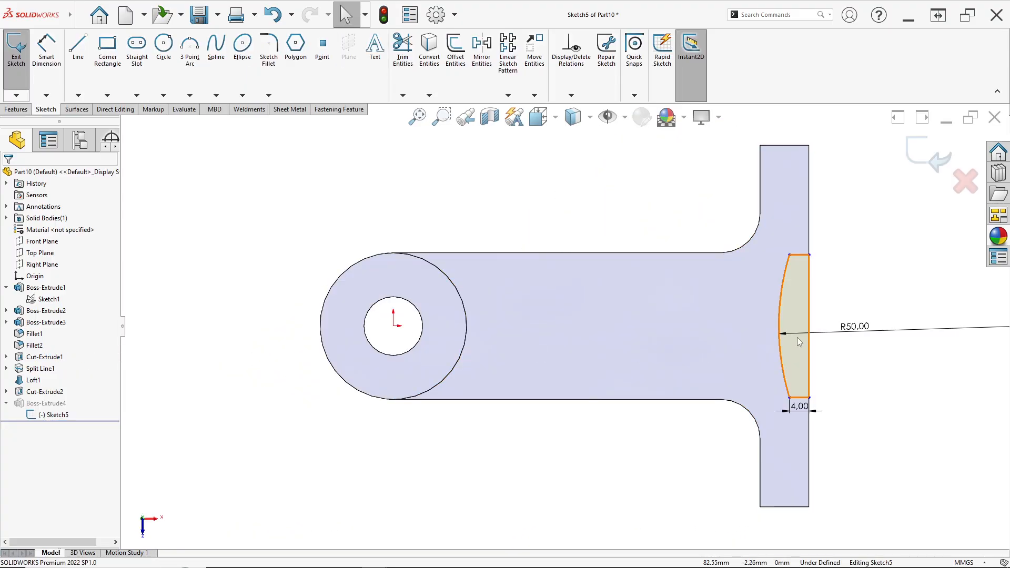
Step: Set the length of the profile's straight outer edge to 50 mm
scroll(797, 336, up, 3)
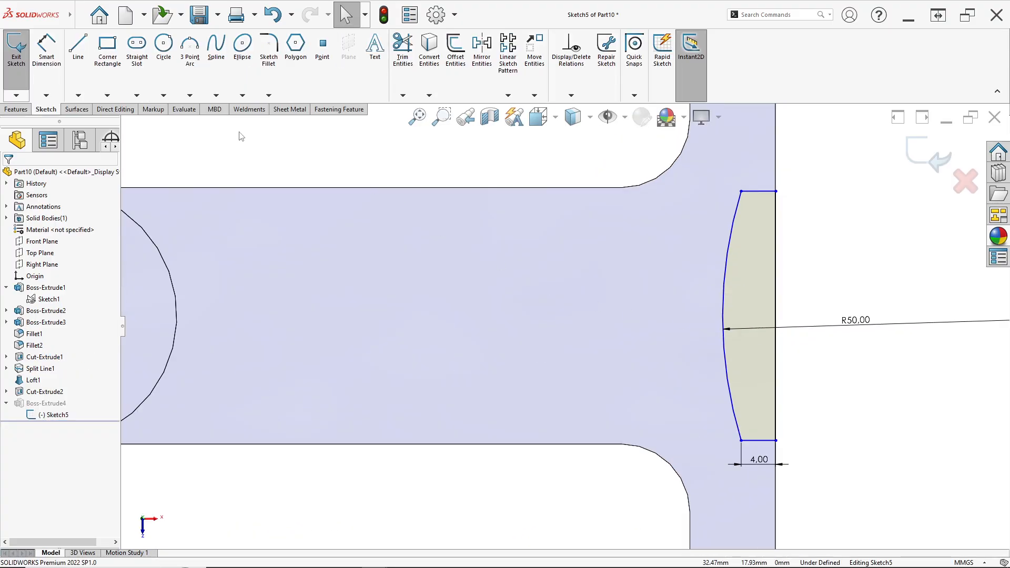
click(776, 379)
click(810, 374)
text(50)
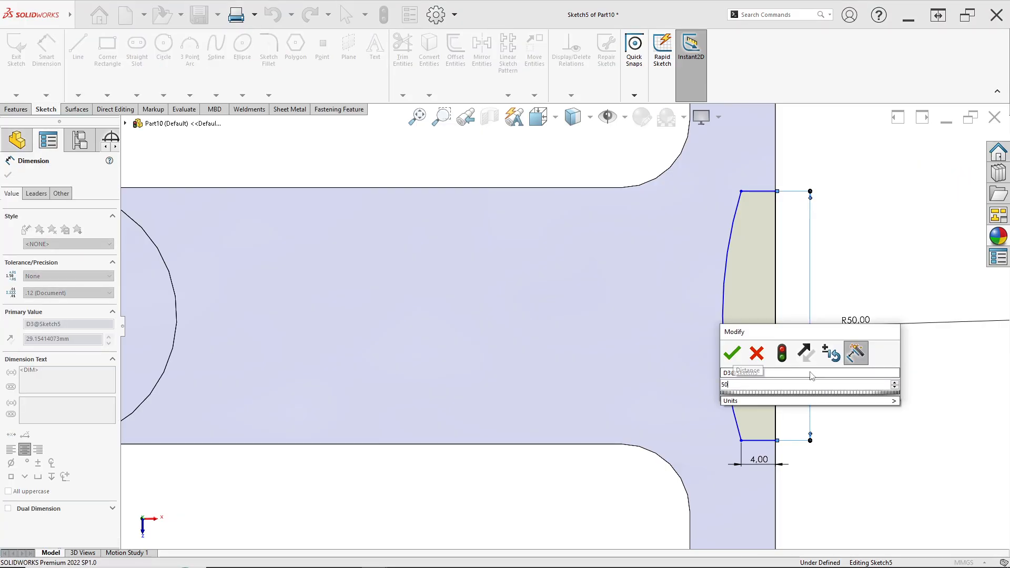
key(Return)
scroll(768, 347, down, 3)
scroll(654, 211, up, 2)
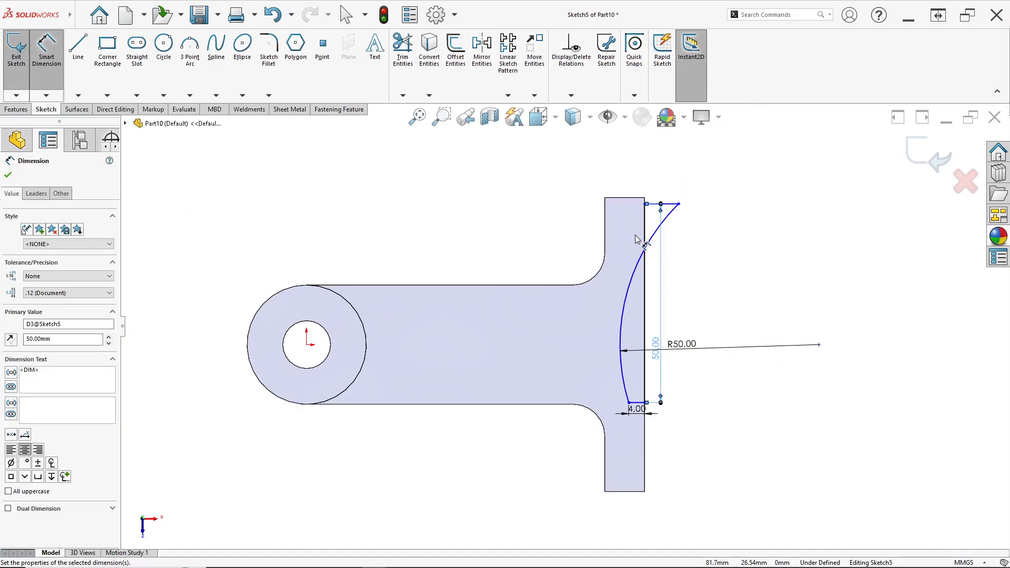
key(Escape)
Step: Move the arc's displaced endpoint back inside the end plate and align the arc's two endpoints vertically
mouse_move(684, 202)
mouse_down()
mouse_move(582, 298)
mouse_move(617, 261)
mouse_up()
scroll(617, 293, up, 2)
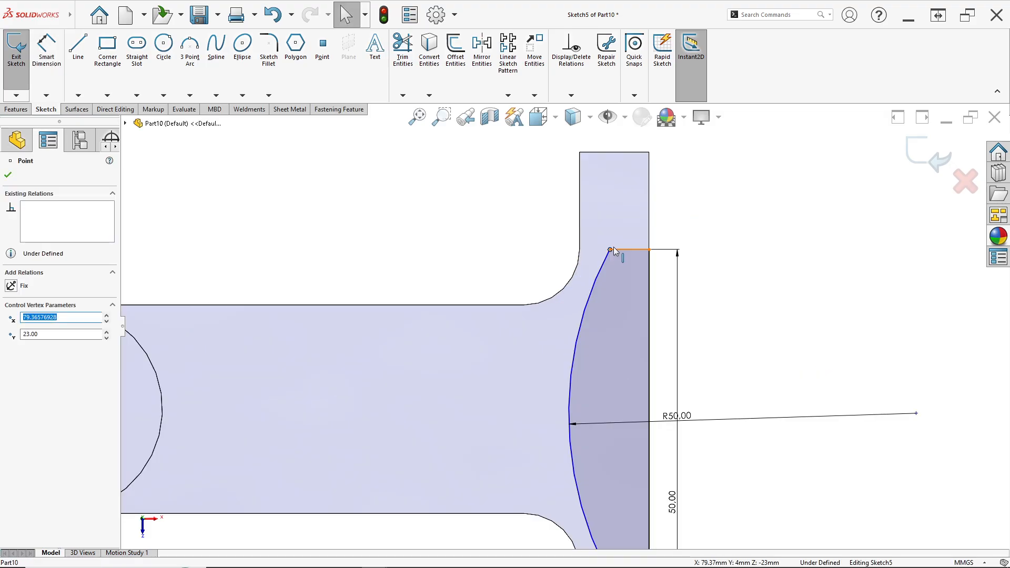
scroll(612, 253, down, 3)
scroll(587, 418, up, 4)
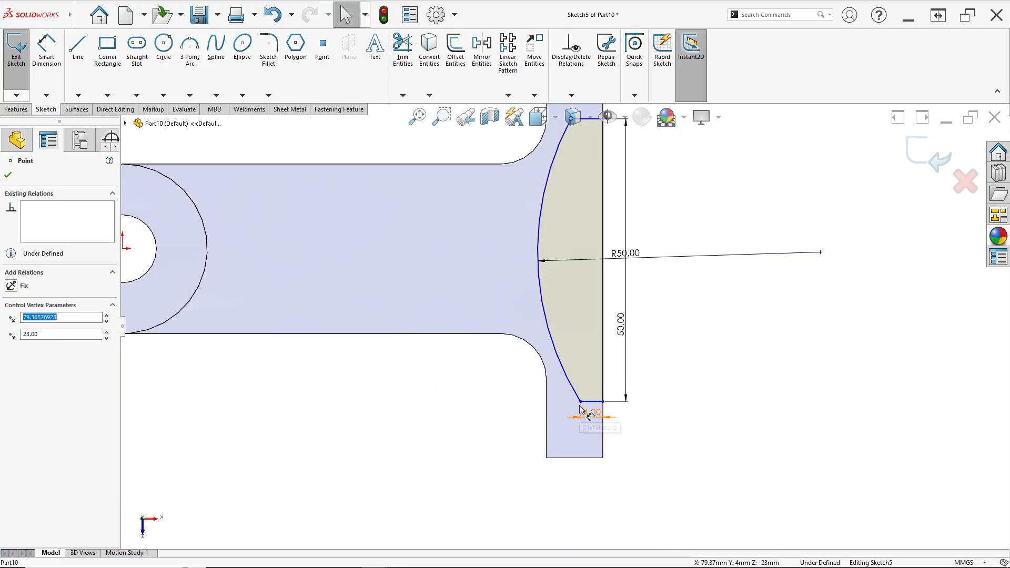
ctrl+click(581, 404)
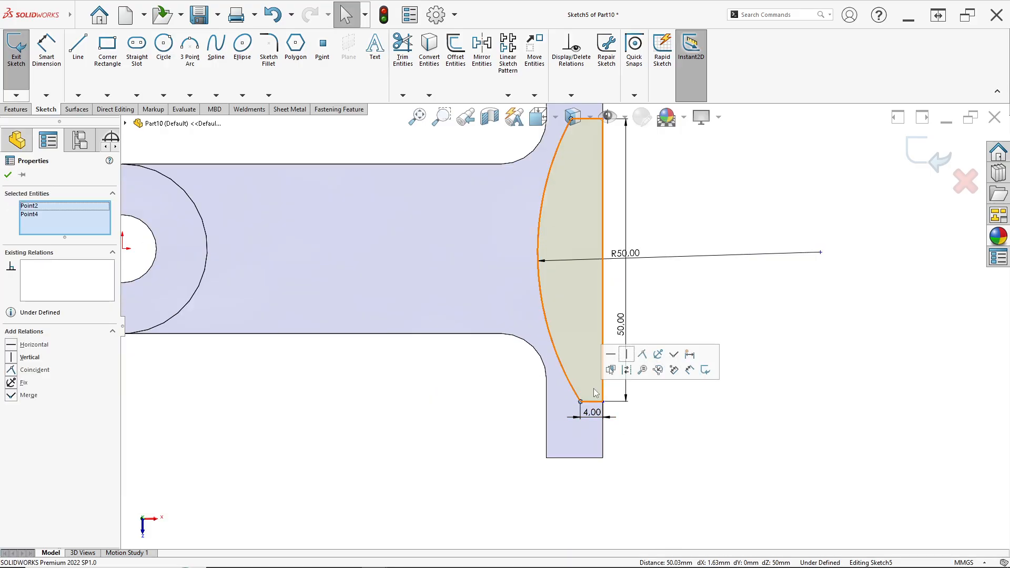
click(626, 356)
Step: Reposition the arc's R50 dimension label outward, clear of the 50 mm length dimension line
scroll(637, 316, down, 2)
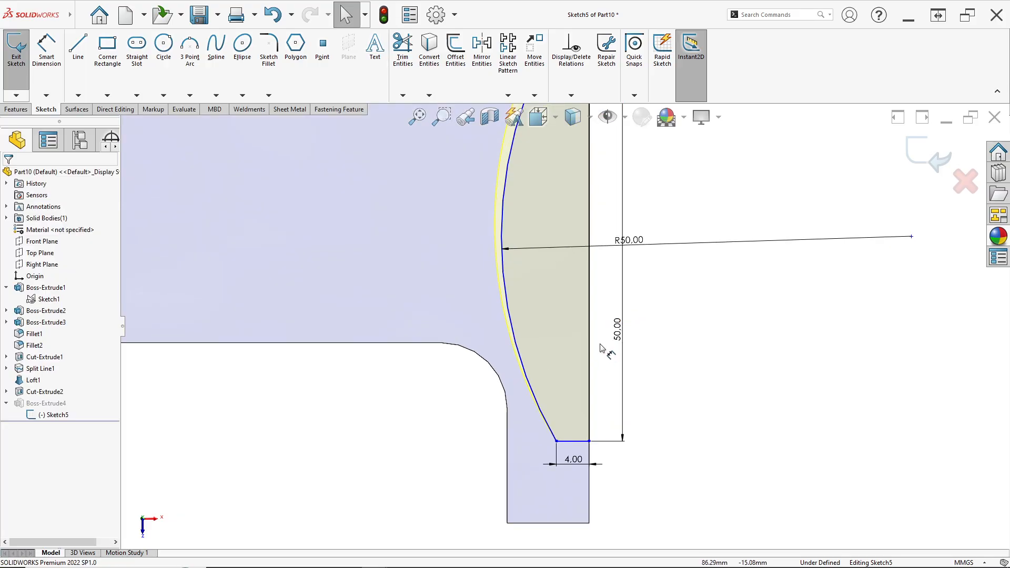
scroll(617, 332, up, 2)
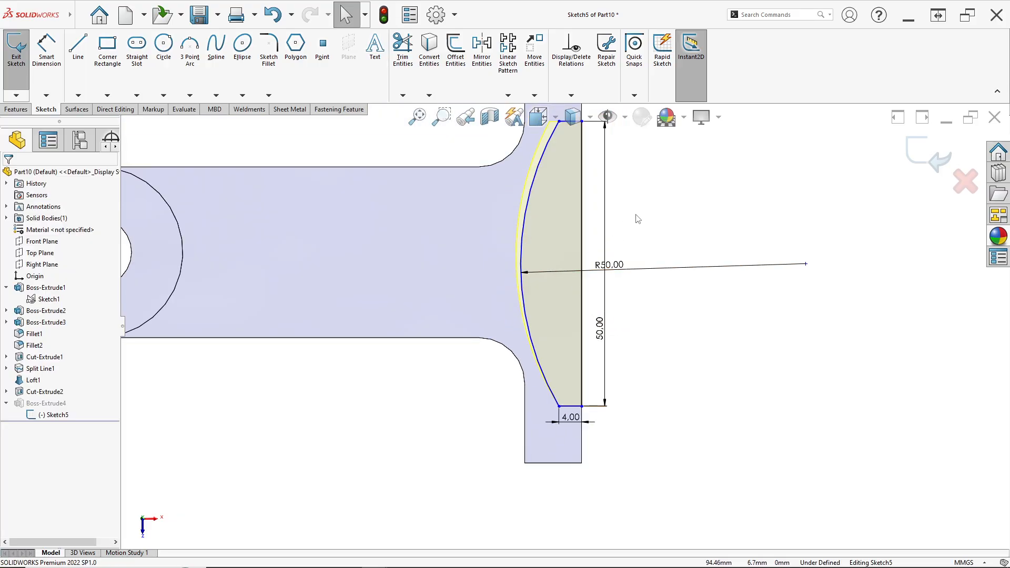
drag(597, 270, 621, 271)
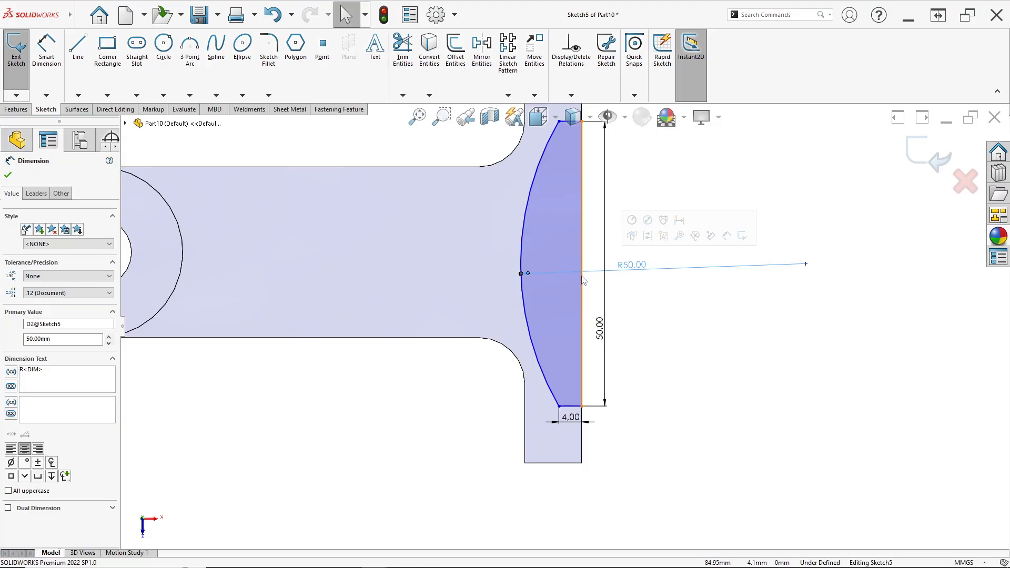
Step: Align the midpoint of the profile's straight outer edge horizontally with the origin
click(582, 294)
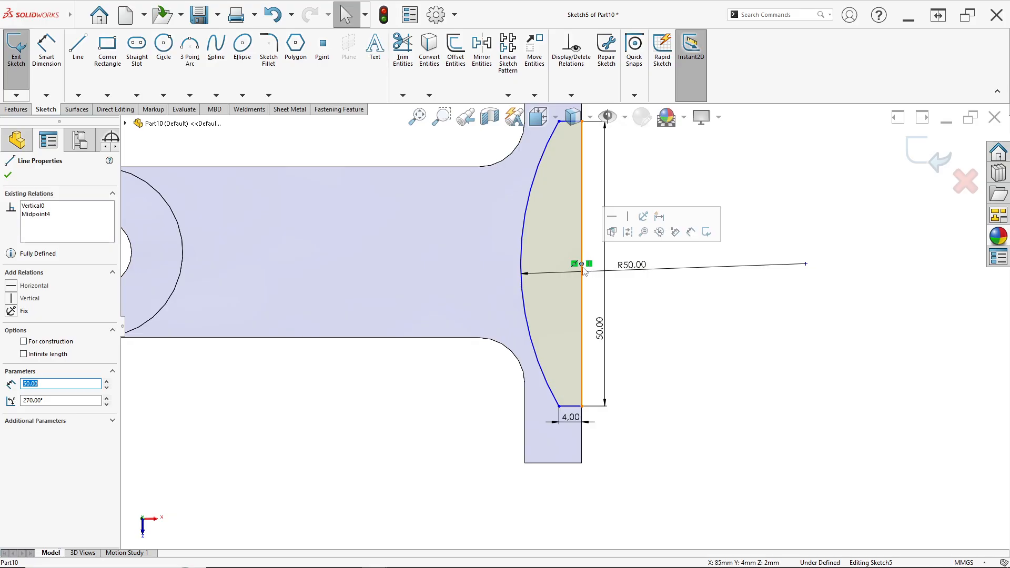
scroll(554, 285, up, 3)
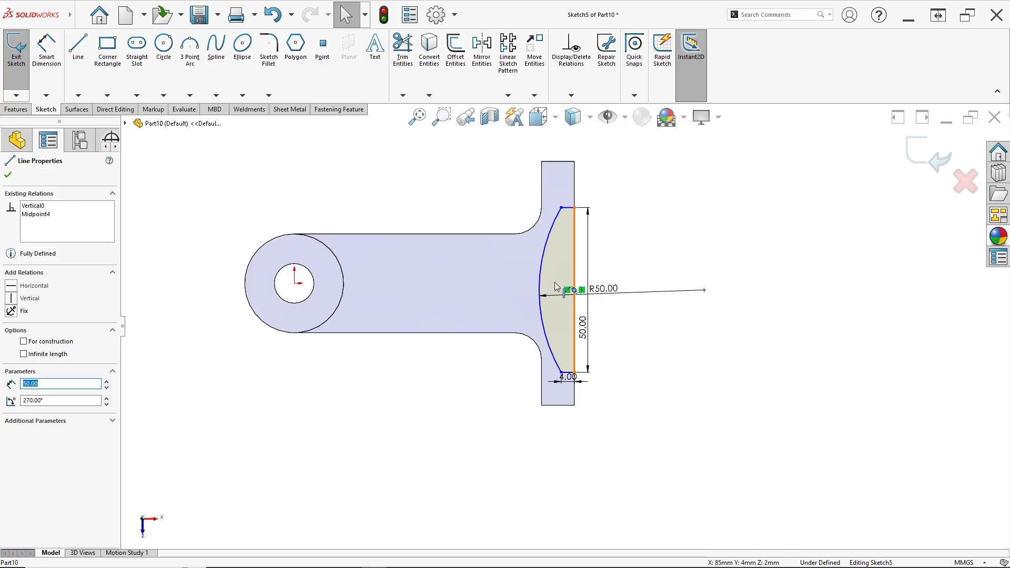
ctrl+click(294, 284)
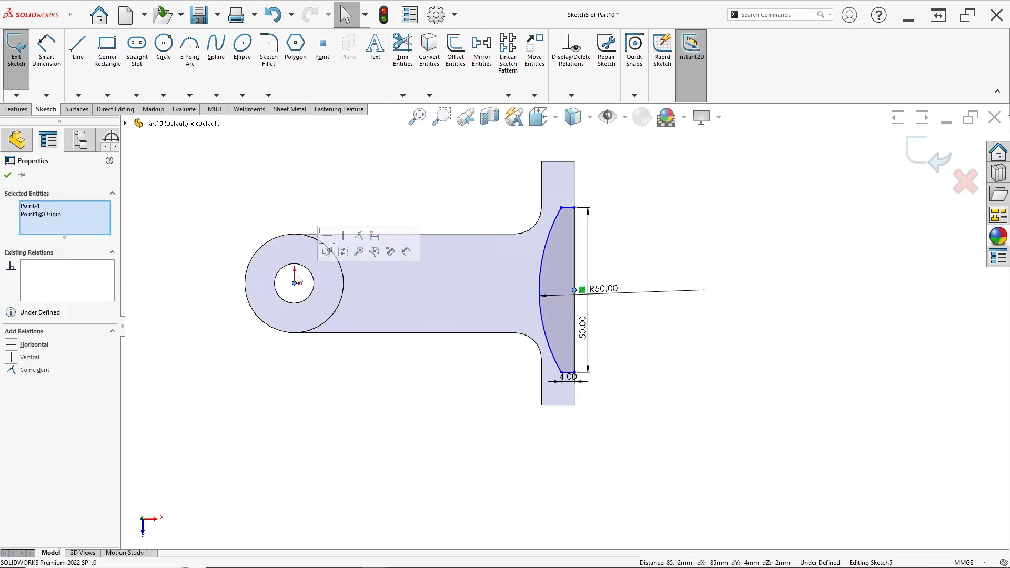
click(327, 237)
click(365, 191)
Step: Reposition the 50 mm length dimension label nearer the middle of the profile's outer edge and exit the sketch
scroll(576, 310, down, 3)
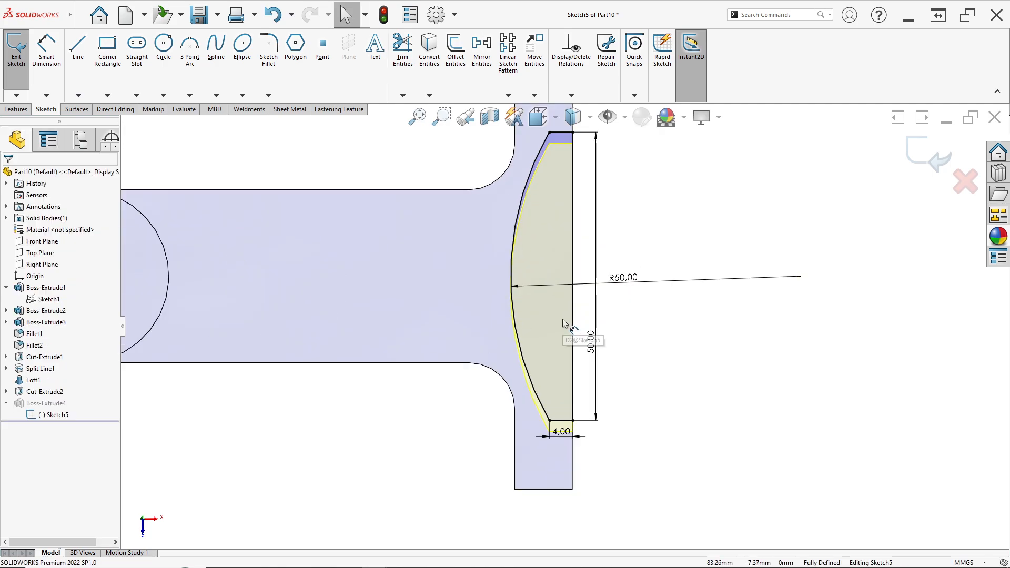
scroll(535, 376, down, 3)
scroll(565, 361, up, 3)
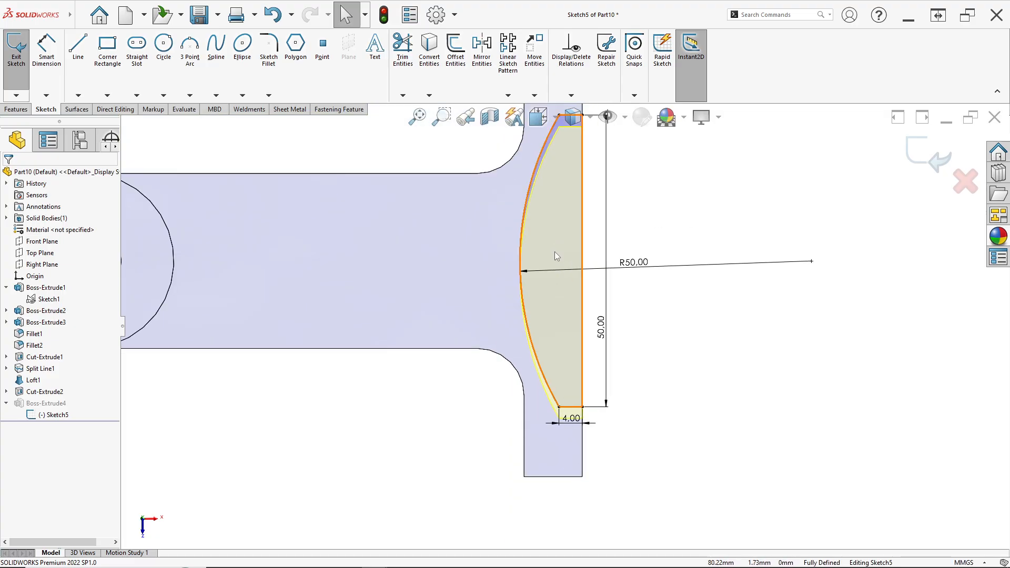
scroll(563, 311, up, 3)
scroll(564, 309, down, 3)
drag(606, 318, 605, 311)
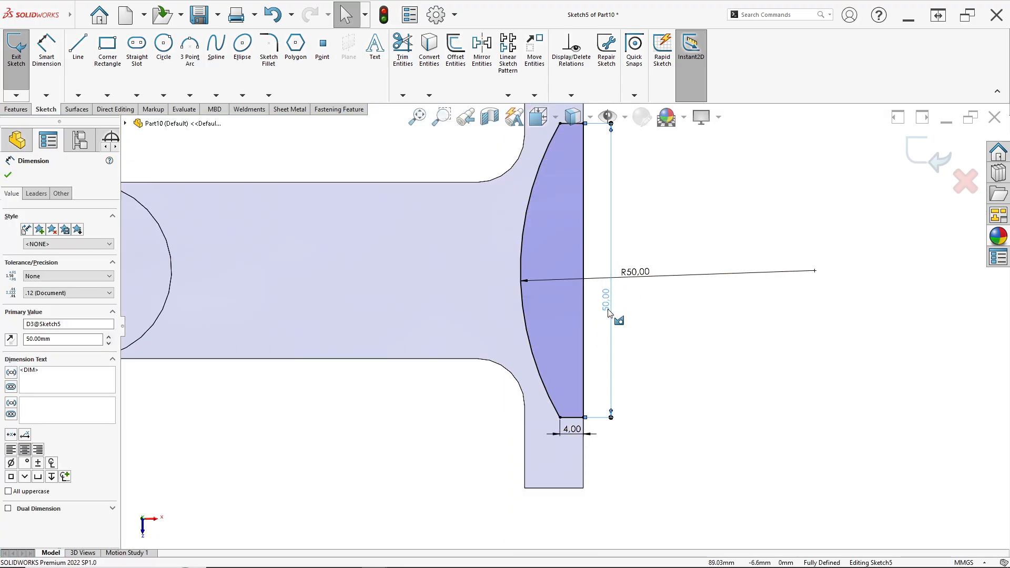
key(alt+Tab)
key(alt+Tab)
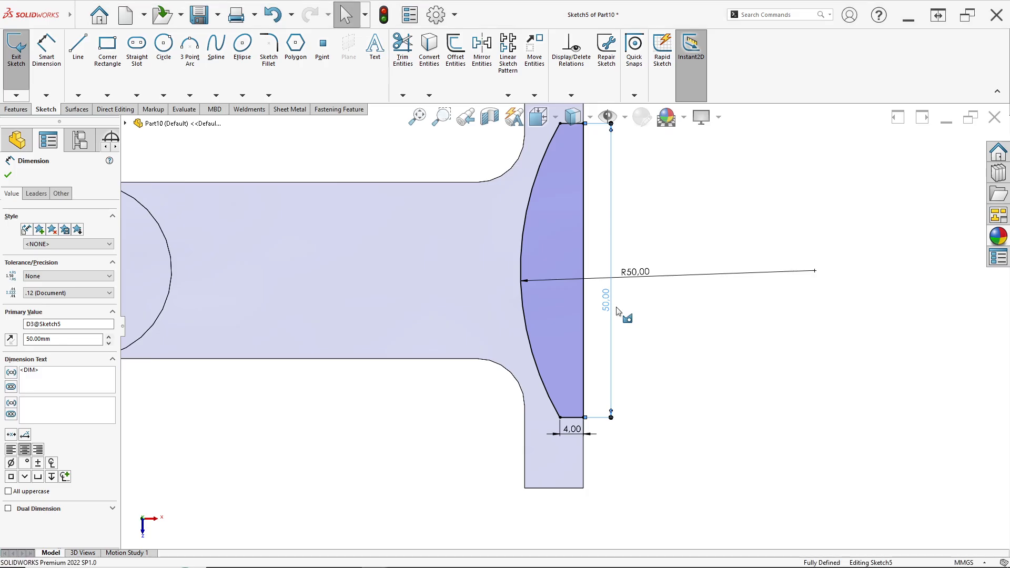
key(Escape)
click(915, 153)
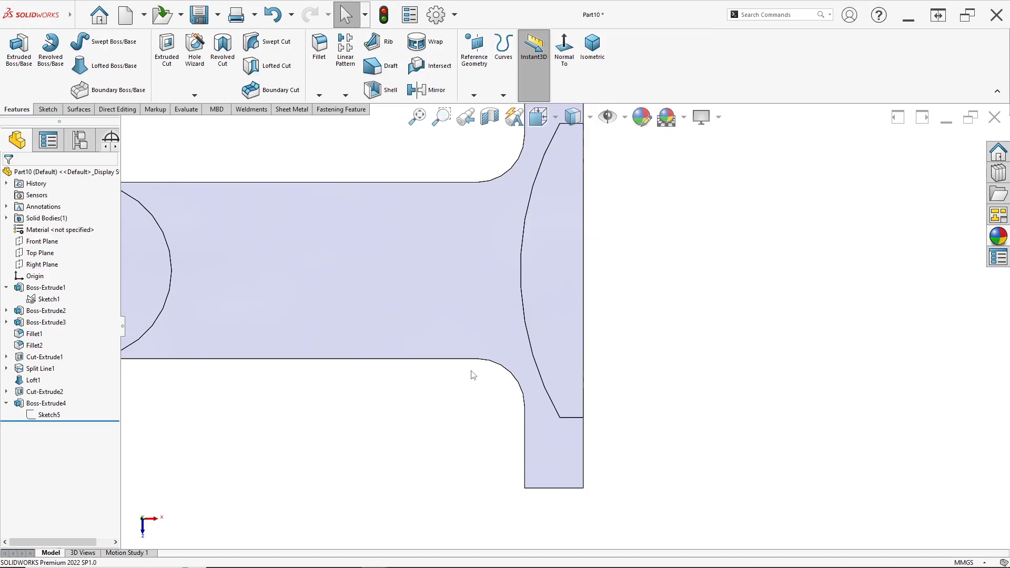
Step: View the bracket isometrically and compare its shape with part 5 in the reference drawing
key(space)
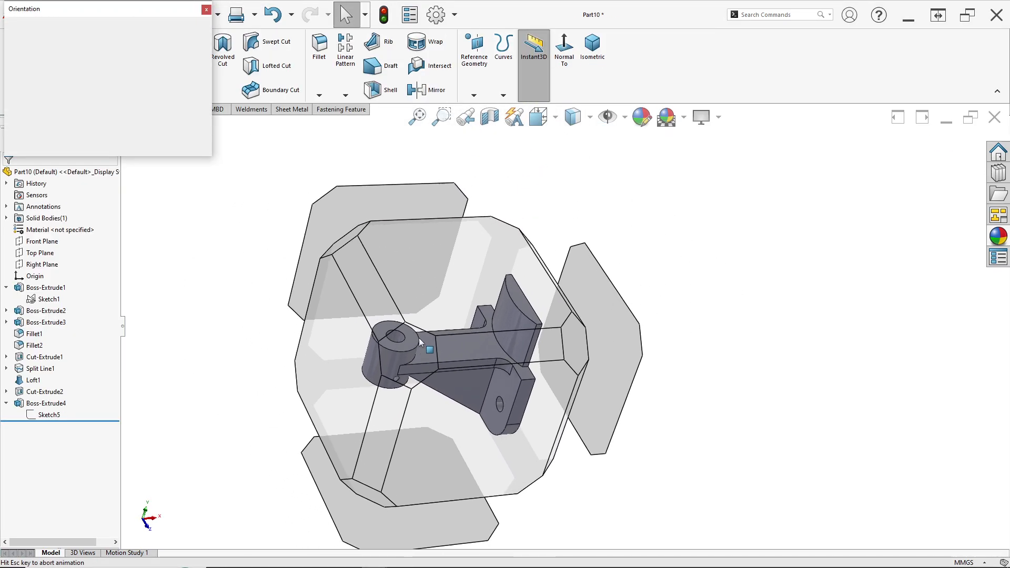
click(414, 375)
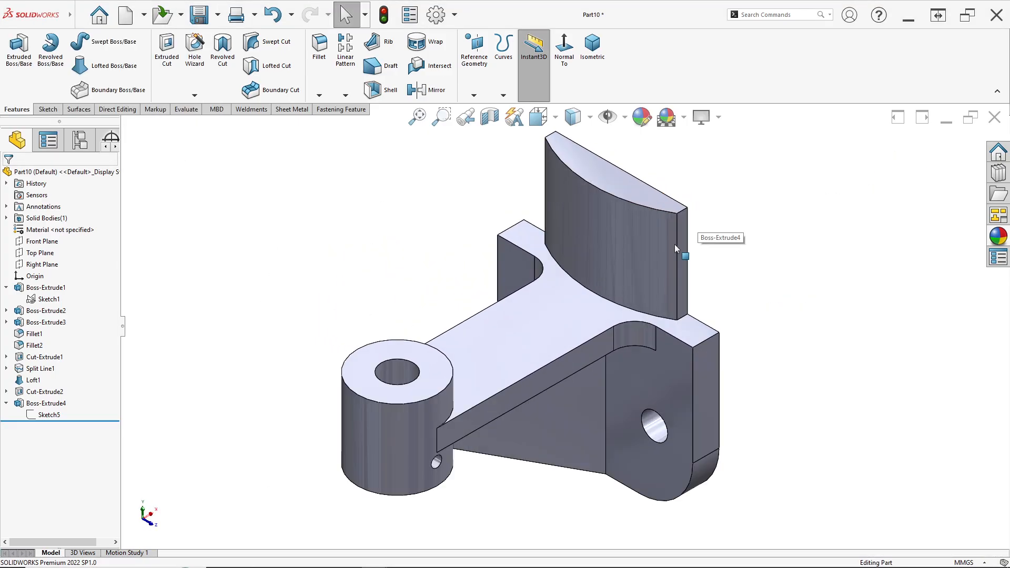
middle_drag(677, 243, 627, 269)
key(alt+Tab)
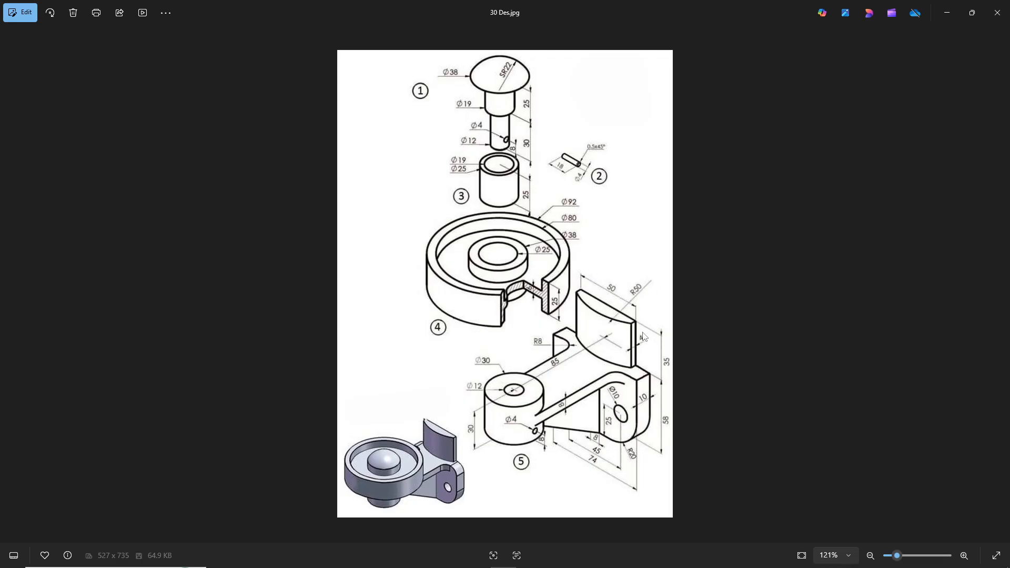
key(alt+Tab)
Step: Apply a light red color to all features of the bracket
scroll(570, 358, up, 2)
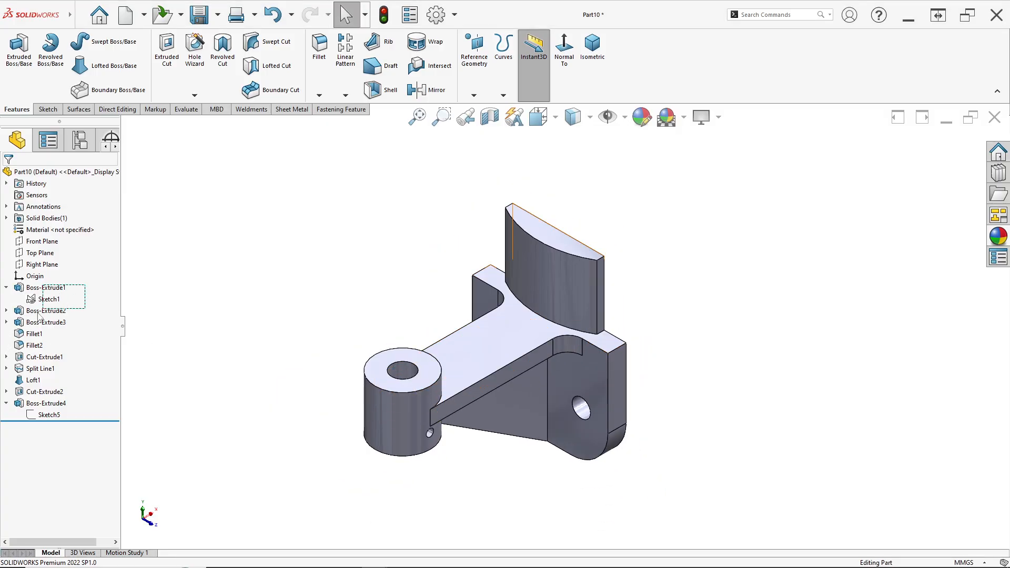
drag(3, 445, 3, 442)
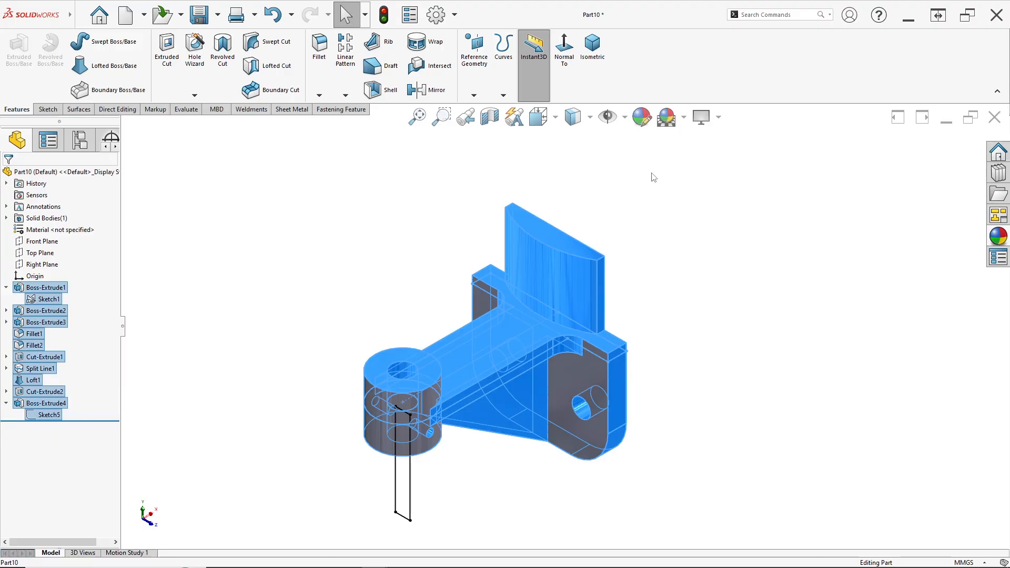
click(641, 117)
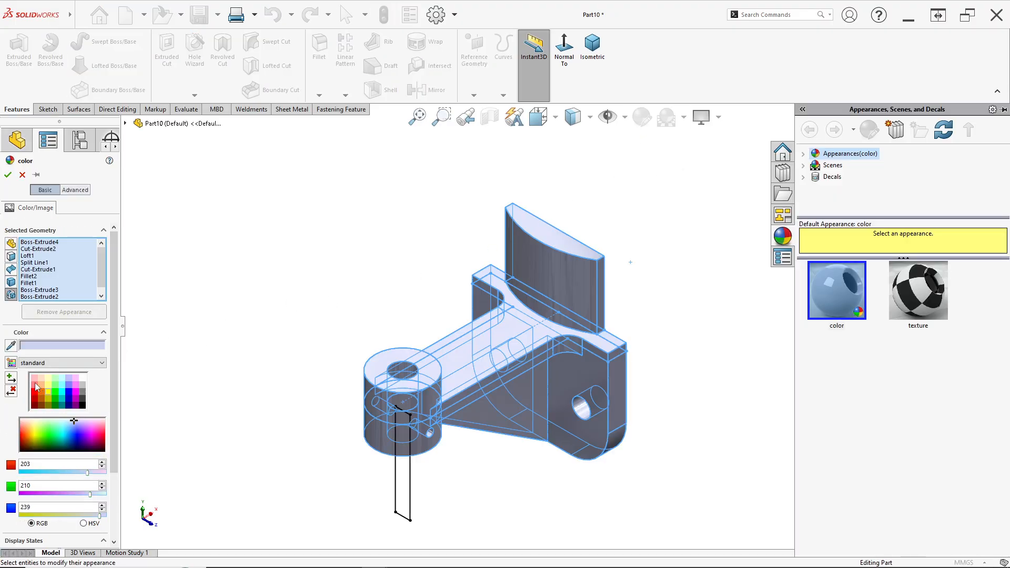
click(35, 386)
click(9, 175)
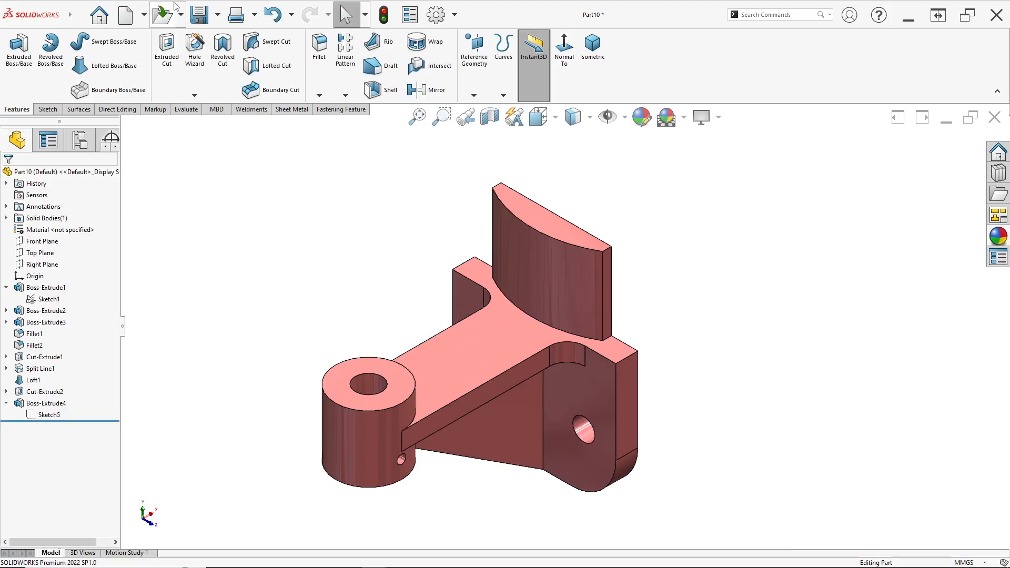
Step: Save the bracket in the Downloads folder as Part 5_EXC 30 DES
key(ctrl+s)
click(459, 236)
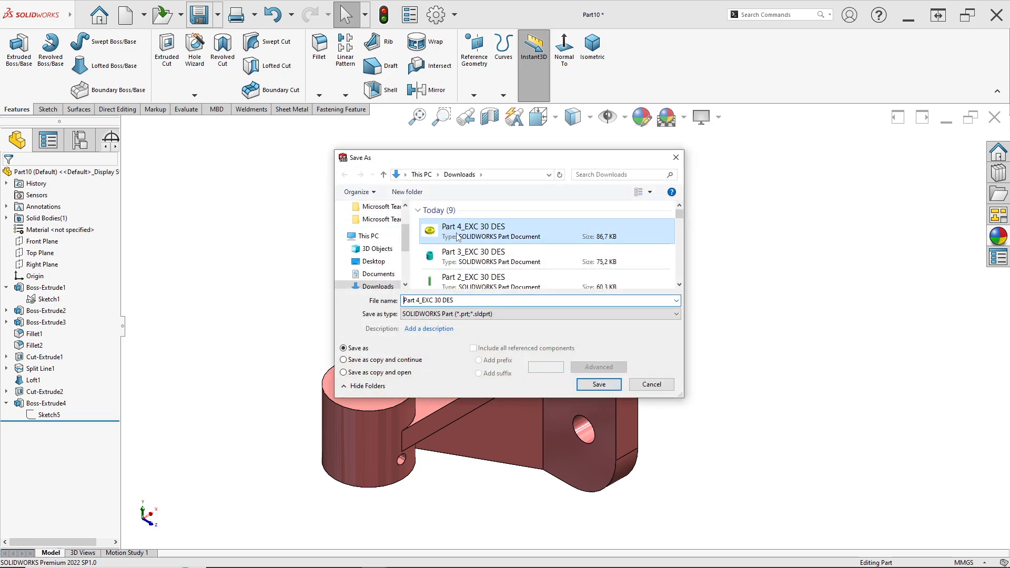
double_click(418, 300)
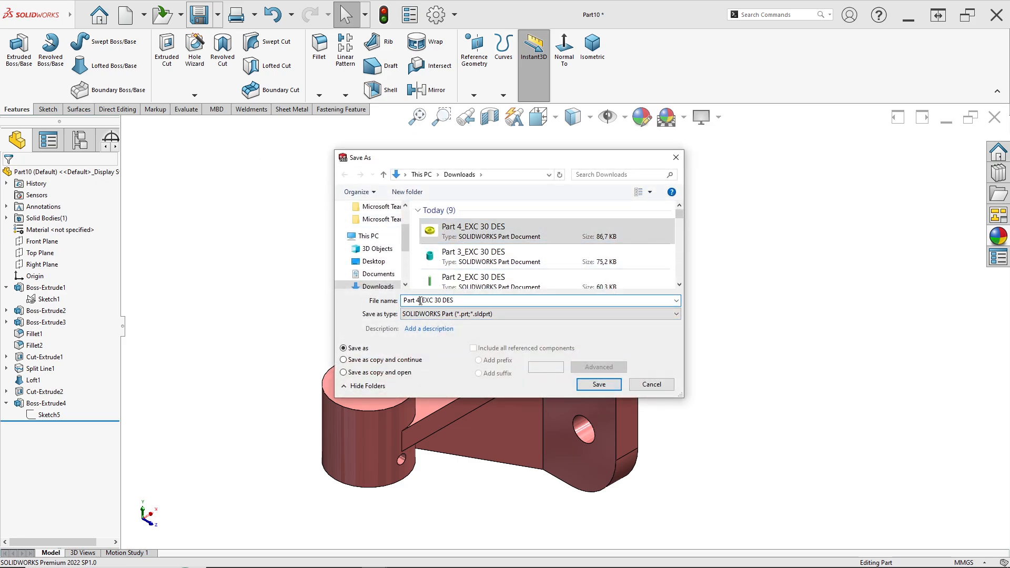
key(BackSpace)
text(5)
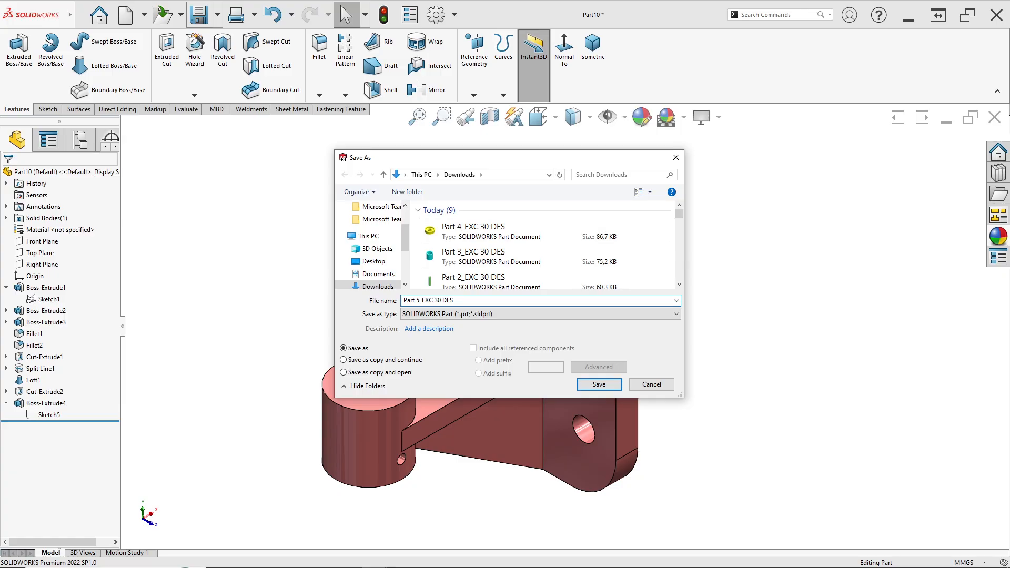
click(599, 384)
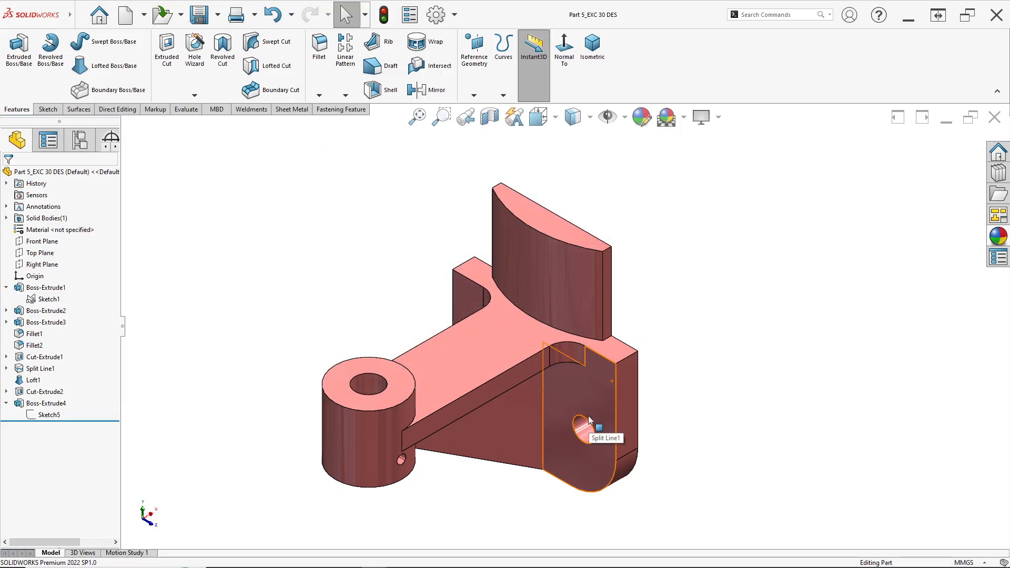
Step: Create a new assembly document from the finished bracket part
key(alt+Tab)
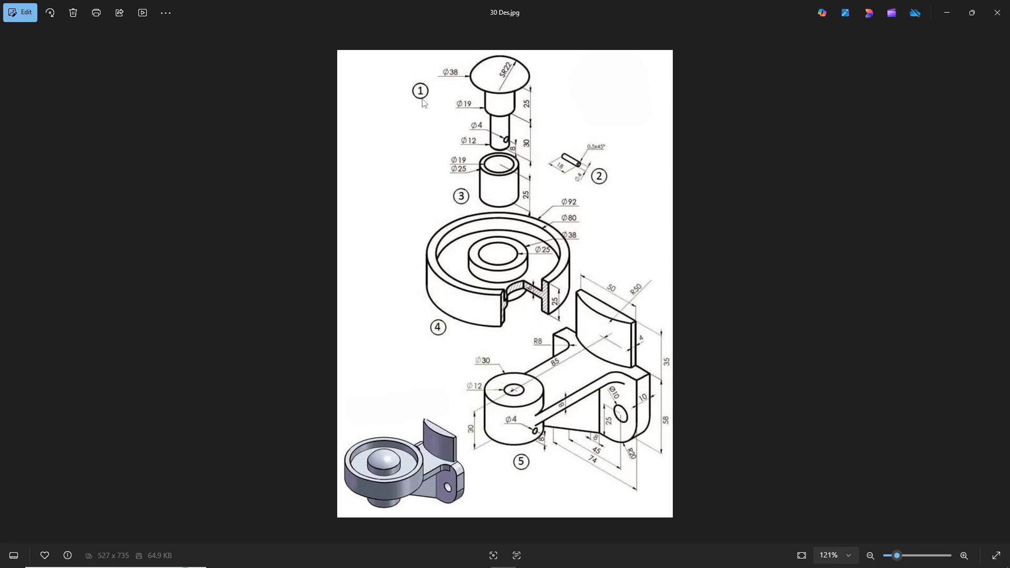
key(alt+Tab)
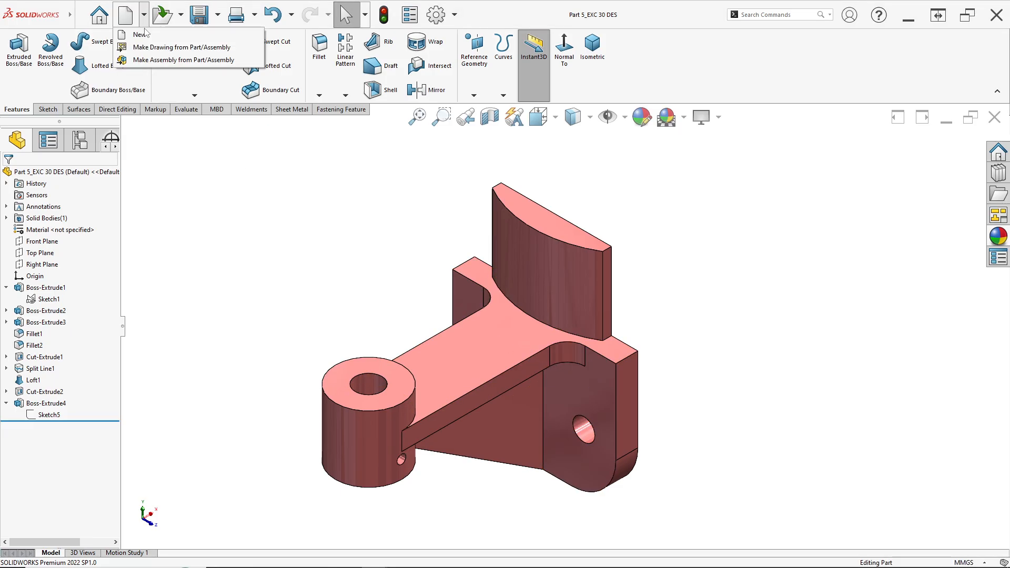
click(126, 16)
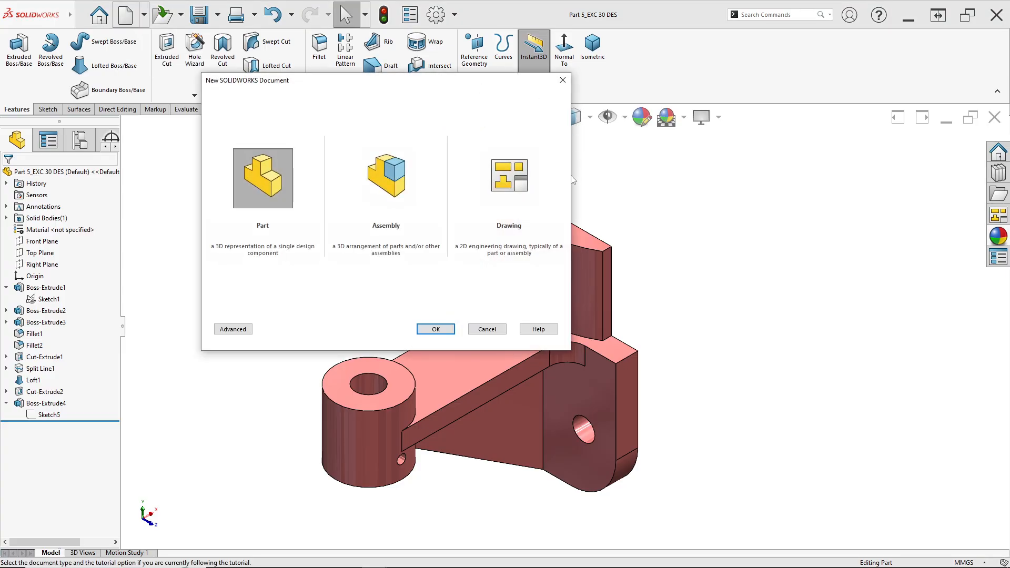
click(492, 329)
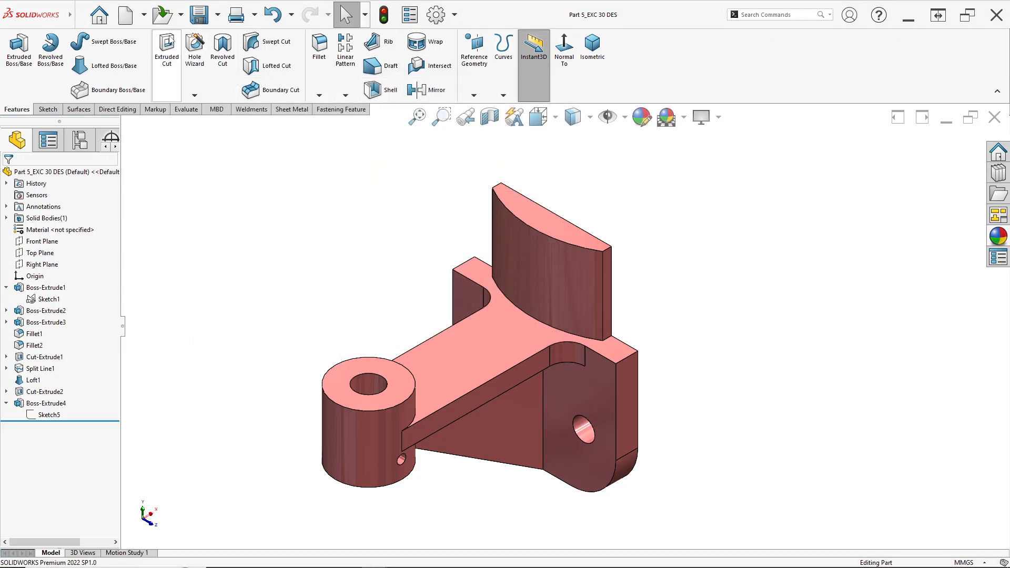
click(143, 16)
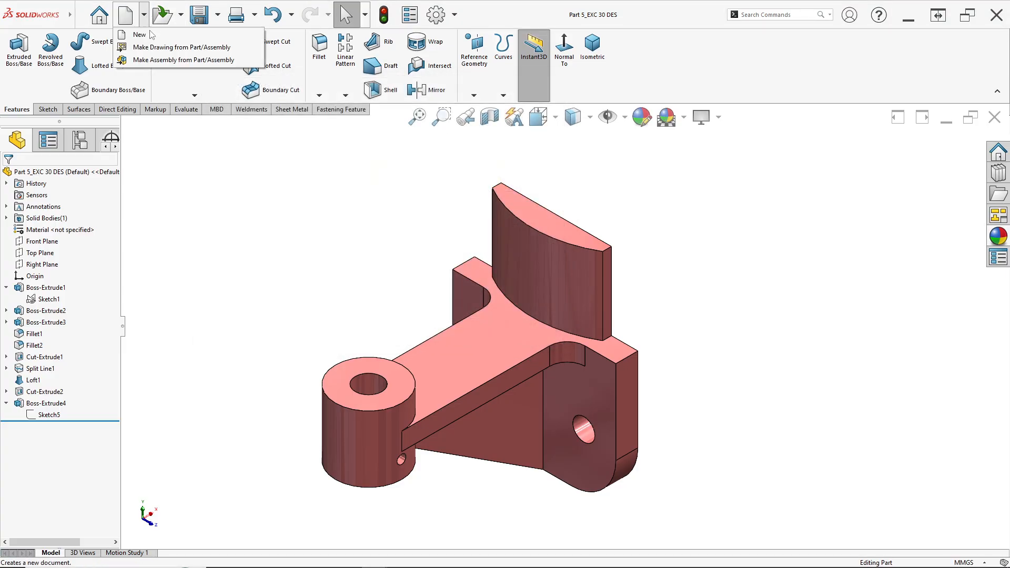
click(163, 62)
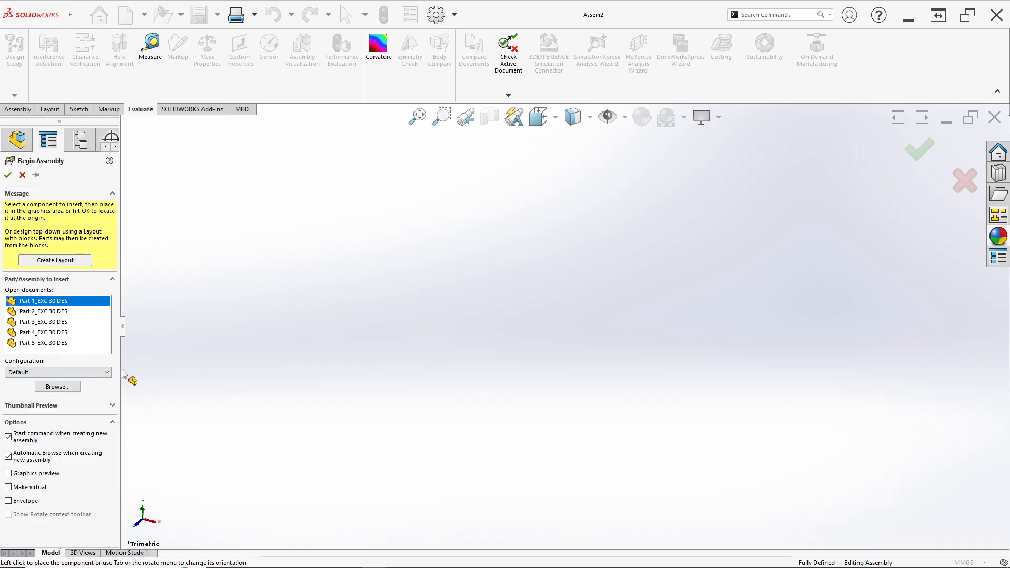
Step: Select all five open EXC 30 DES parts for insertion and place Part 1, the domed pin, in the assembly
shift+click(44, 312)
shift+click(48, 322)
shift+click(50, 333)
shift+click(53, 343)
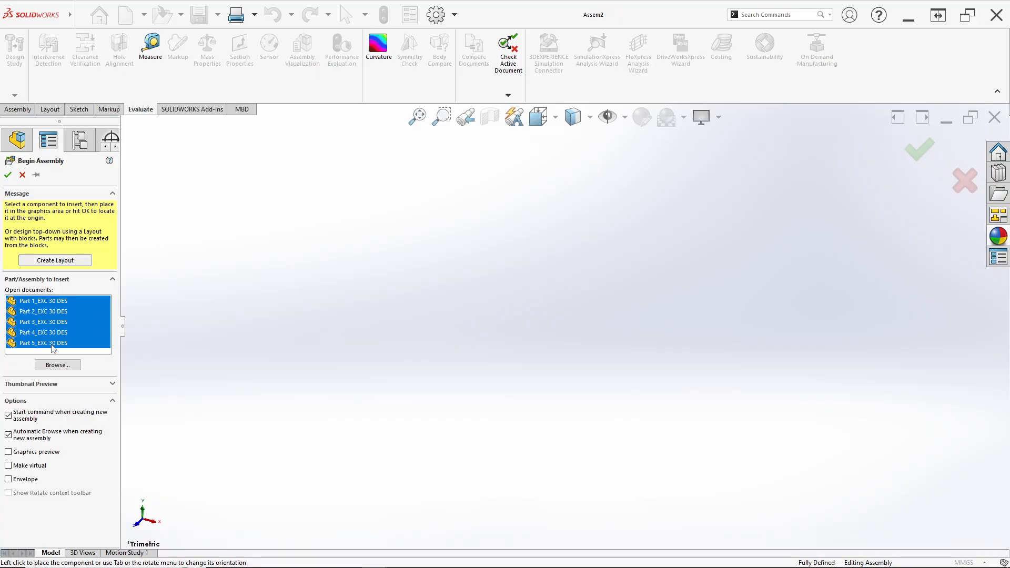
click(325, 257)
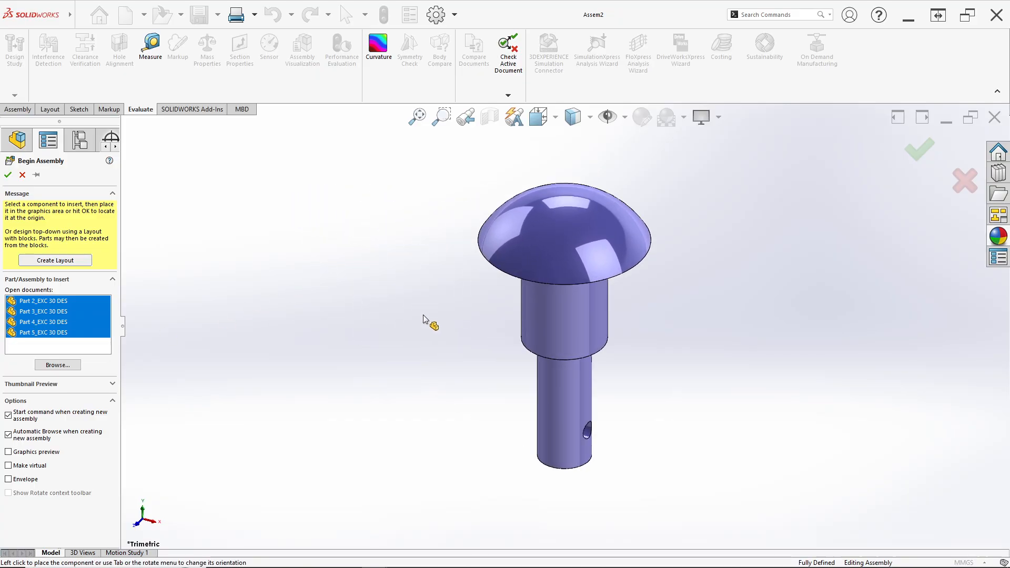
Step: Place Parts 2 to 5 side by side, spaced out beside the domed pin
scroll(635, 372, up, 5)
scroll(632, 387, down, 4)
click(594, 336)
scroll(629, 336, up, 3)
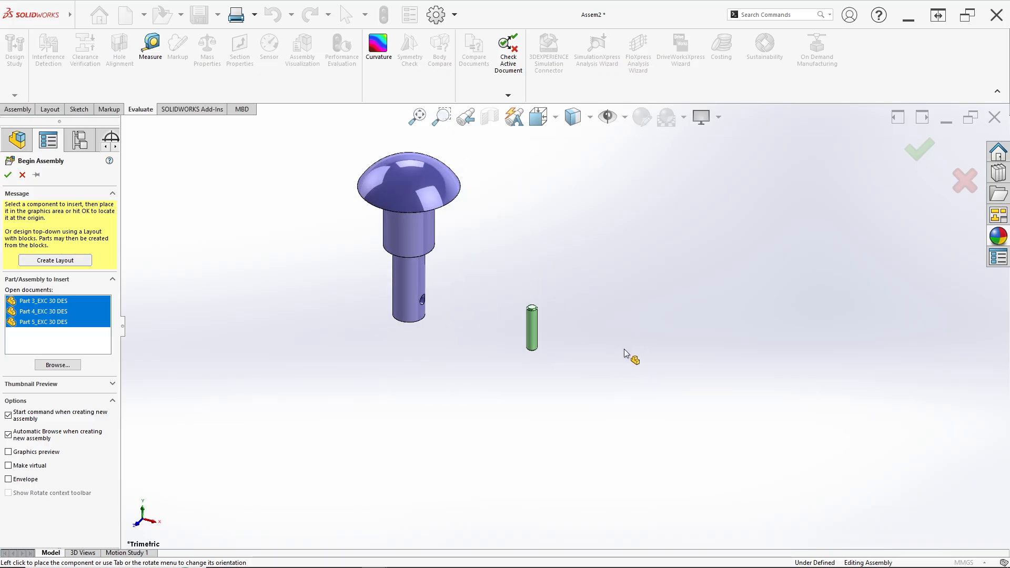
click(625, 351)
click(678, 357)
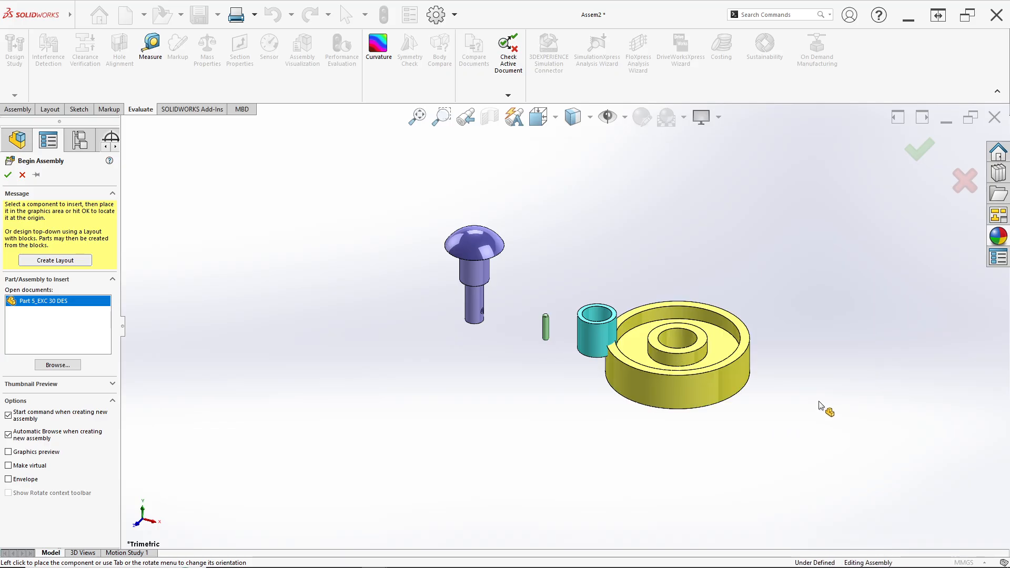
click(806, 408)
Step: Move the sleeve (Part 3) clear of the other components, to a spot above the wheel
middle_drag(752, 415, 679, 341)
drag(559, 336, 543, 267)
drag(463, 311, 441, 182)
scroll(515, 232, up, 2)
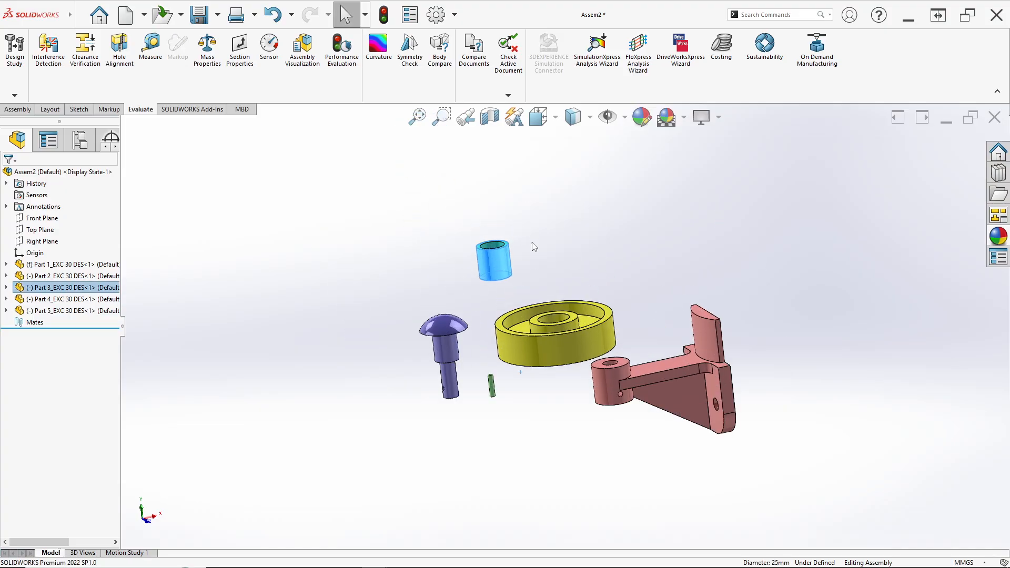
scroll(529, 239, down, 1)
Step: Float the fixed domed pin (Part 1) so it can move freely in the assembly
drag(434, 379, 419, 304)
scroll(487, 371, down, 2)
middle_drag(493, 371, 456, 339)
right_click(410, 363)
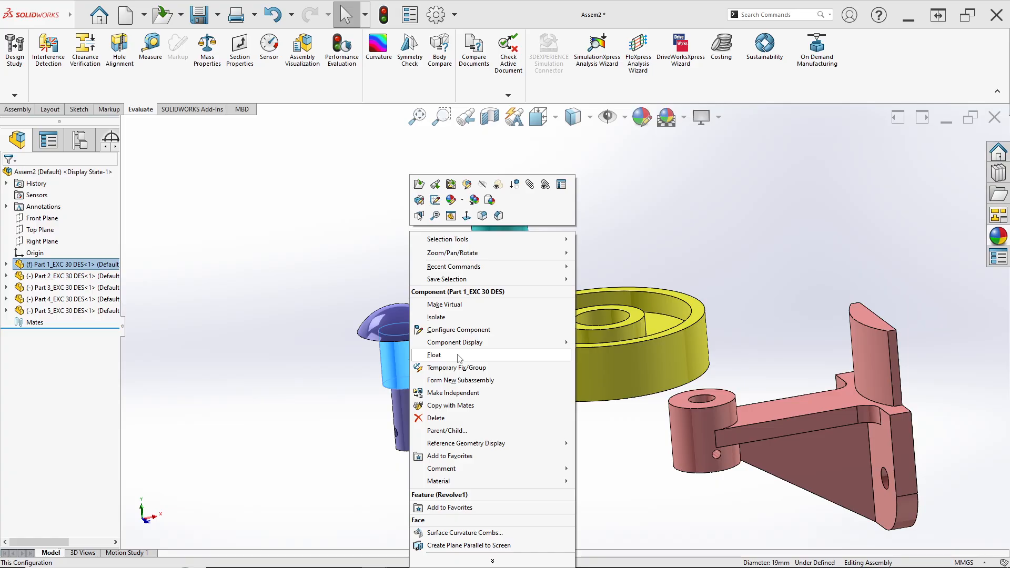
click(437, 355)
Step: Fix the bracket (Part 5) in place as the assembly's grounded component
middle_drag(775, 411, 781, 419)
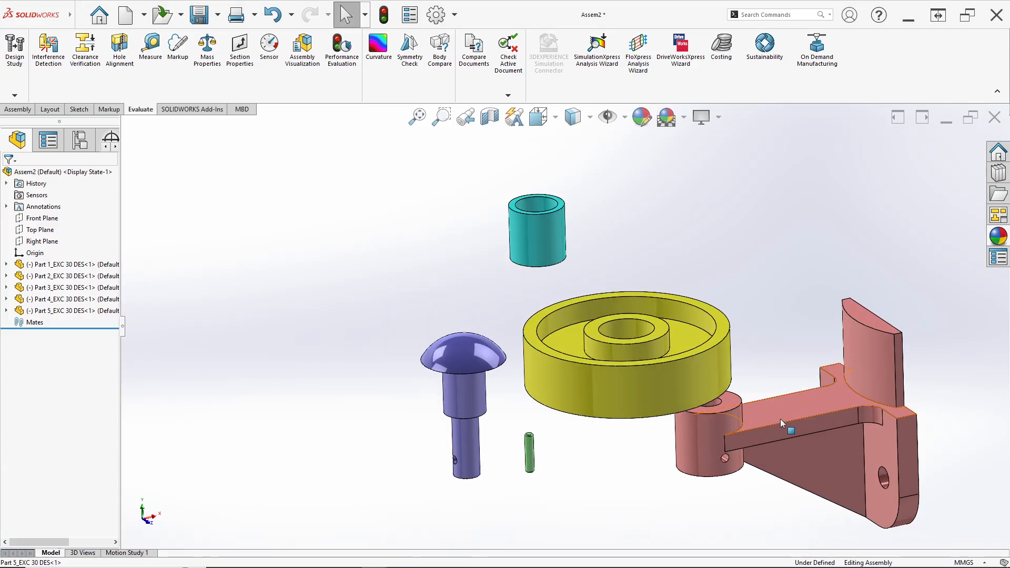
scroll(766, 415, down, 3)
click(736, 411)
right_click(691, 426)
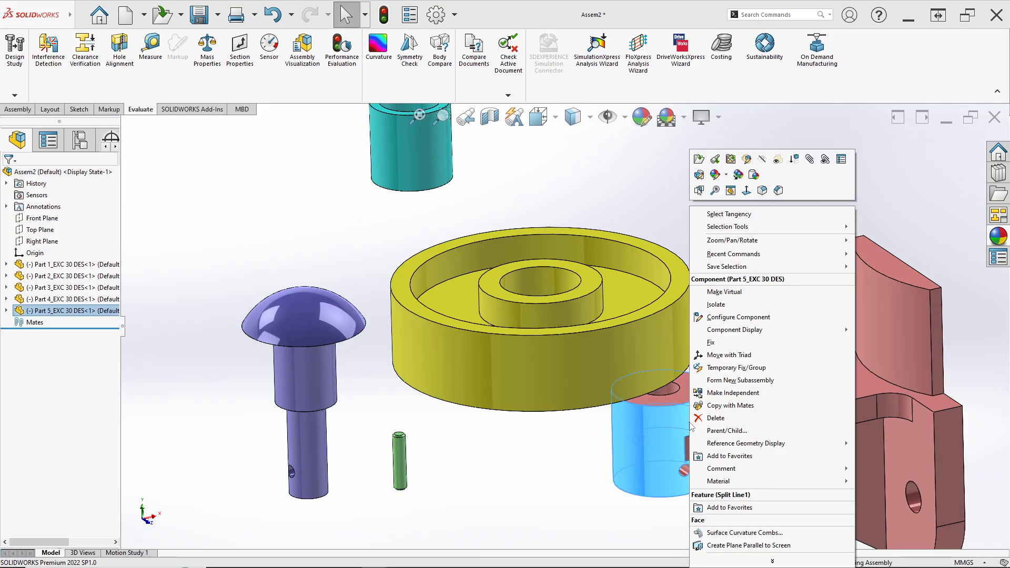
click(716, 354)
Step: Change the assembly's scene to a plain white background
scroll(672, 210, up, 2)
click(684, 117)
click(687, 150)
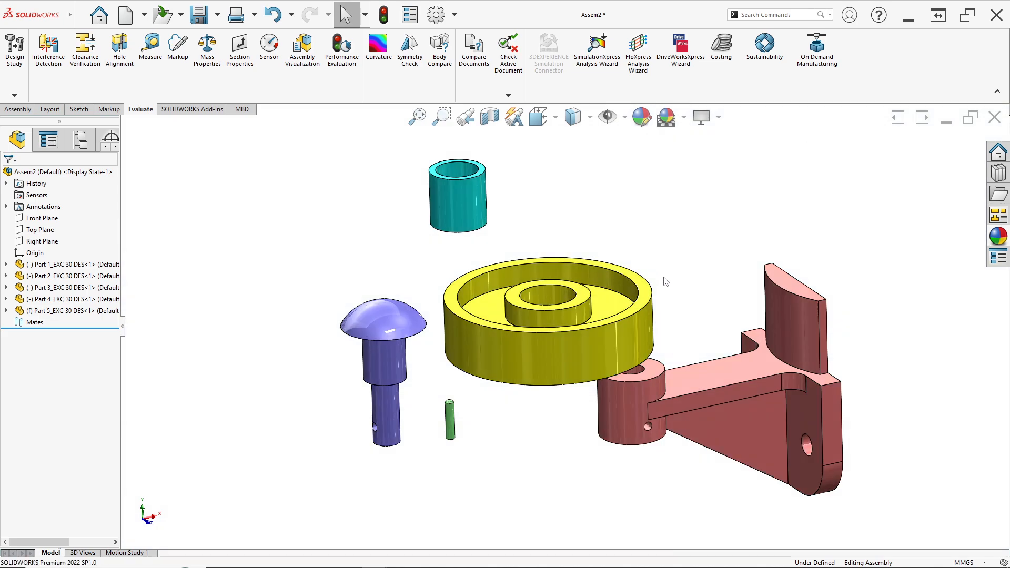
scroll(666, 284, up, 3)
click(583, 329)
drag(583, 325, 578, 334)
scroll(587, 319, down, 3)
middle_drag(588, 319, 601, 336)
click(471, 189)
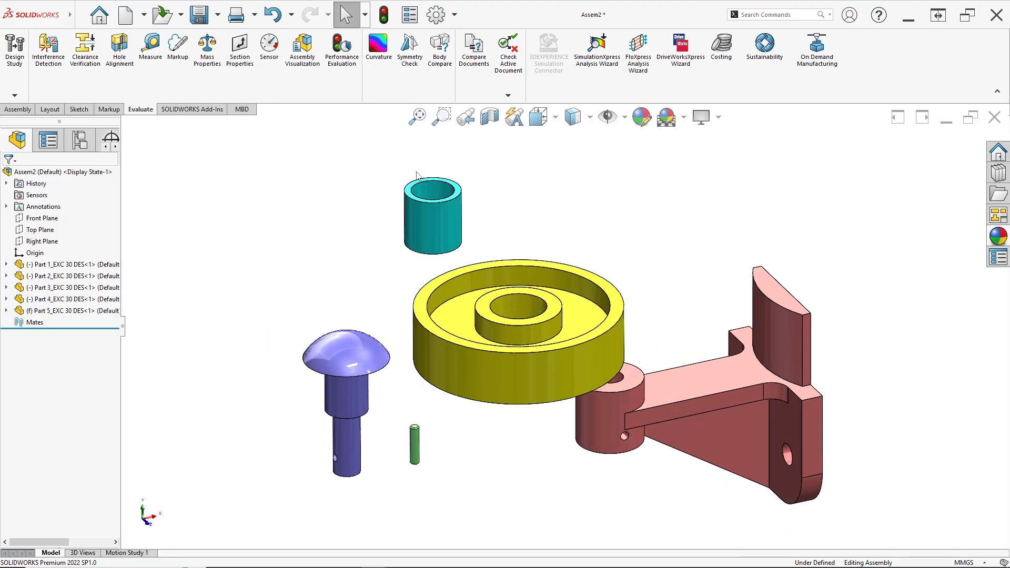
Step: Mate the sleeve's (Part 3) outer cylindrical face concentric with the wheel's (Part 4) central bore
click(18, 109)
click(93, 74)
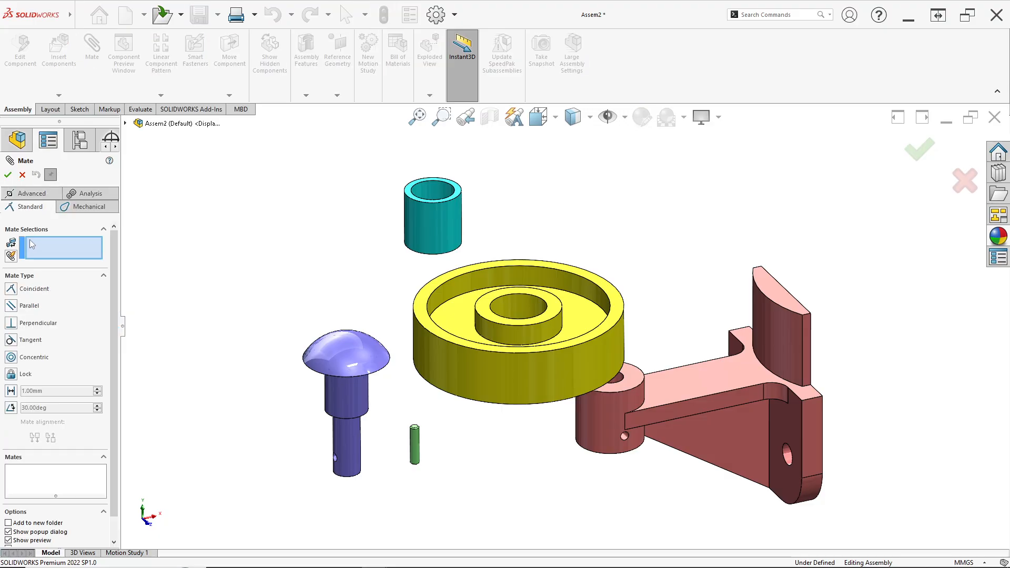
scroll(485, 262, down, 2)
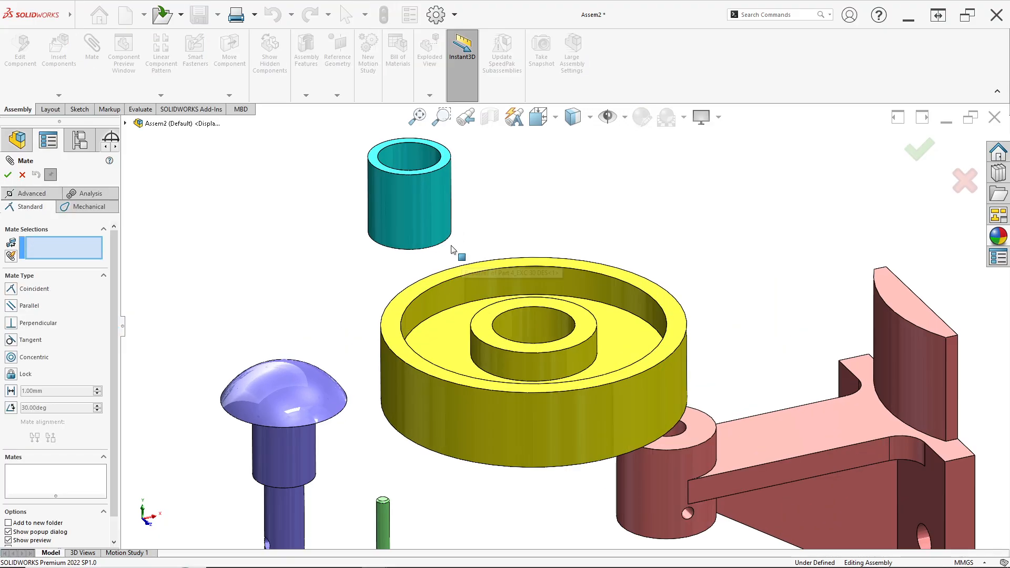
click(422, 208)
click(533, 323)
scroll(533, 323, down, 2)
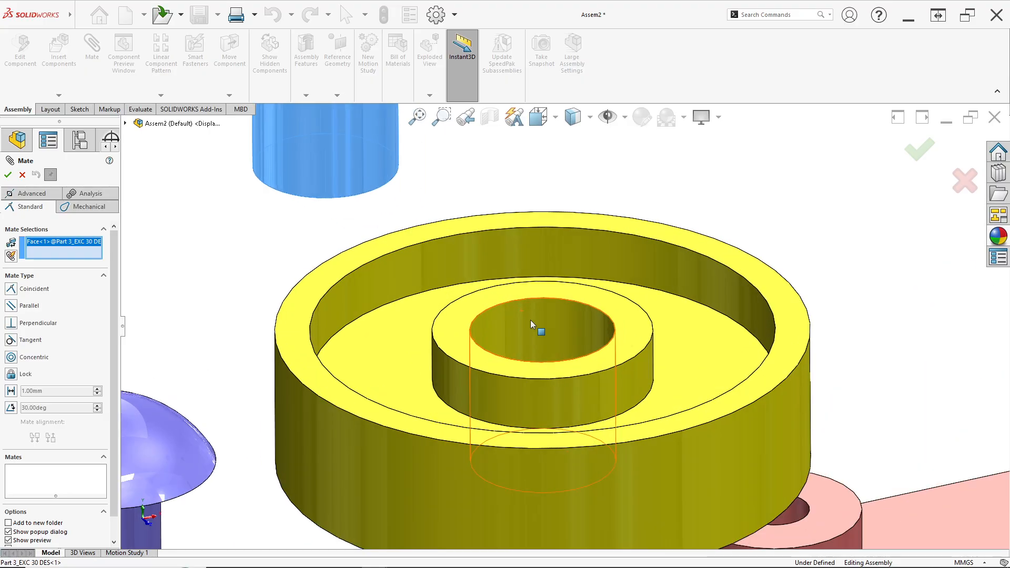
scroll(528, 316, up, 3)
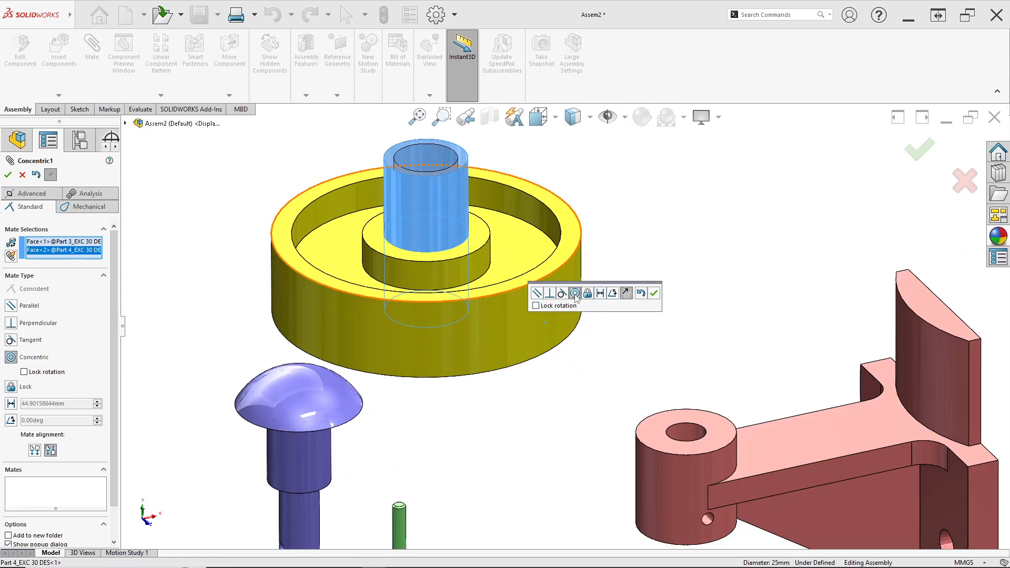
click(654, 293)
Step: Mate the sleeve's top face coincident with the top face of the wheel's hub
scroll(432, 237, down, 3)
click(433, 236)
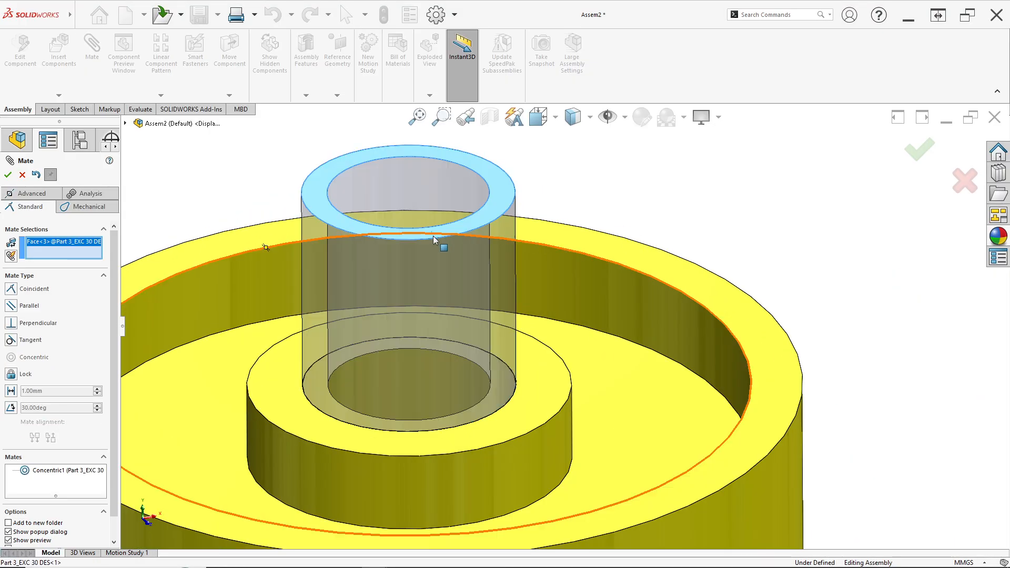
click(520, 414)
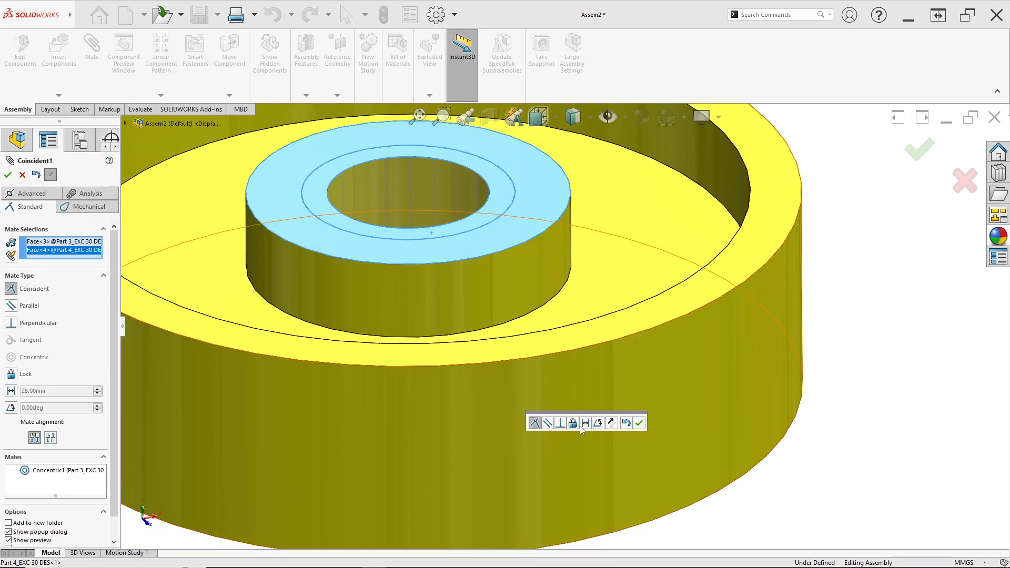
click(639, 424)
Step: Mate the domed pin's (Part 1) larger-diameter shoulder concentric with the sleeve's inner bore
scroll(570, 411, up, 5)
ctrl+middle_drag(580, 436, 689, 535)
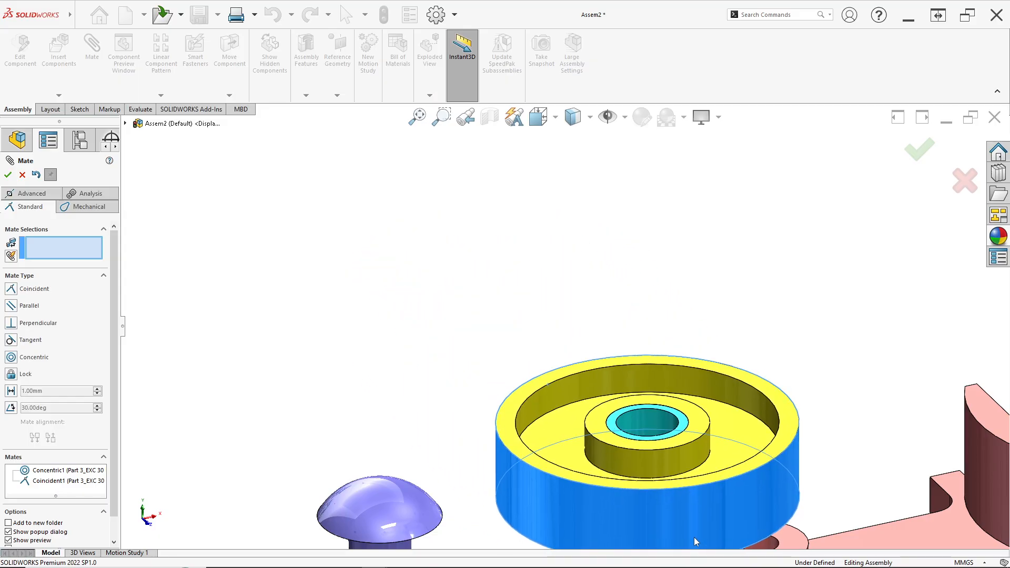
scroll(647, 462, up, 4)
scroll(565, 411, down, 4)
scroll(505, 421, up, 2)
scroll(473, 437, down, 2)
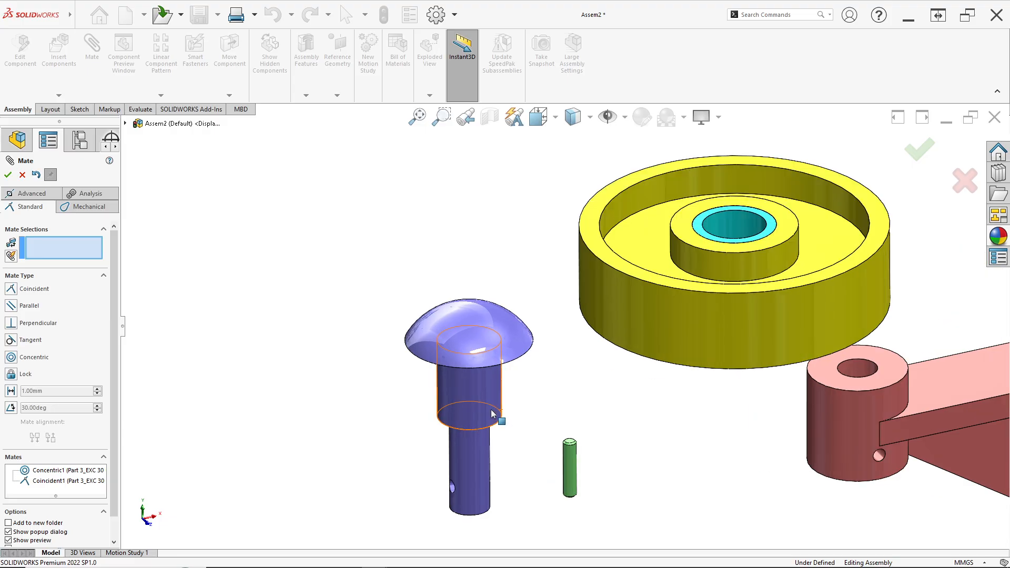
scroll(481, 413, down, 1)
click(480, 403)
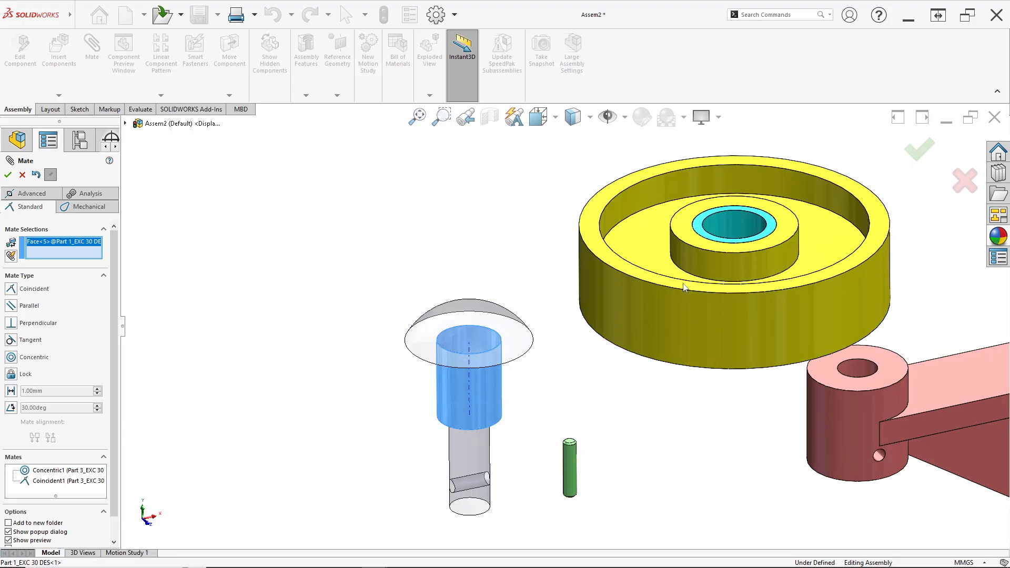
scroll(742, 231, down, 3)
click(729, 241)
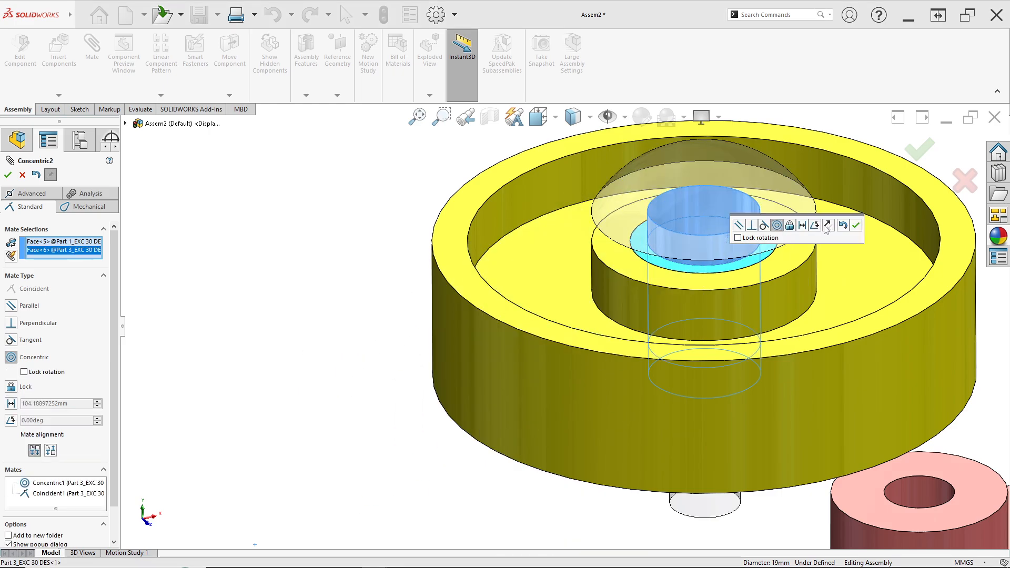
click(857, 226)
Step: Mate the cross hole in the domed pin's shank concentric with the 4 mm cross hole in the bracket's (Part 5) boss
middle_drag(676, 363, 686, 333)
scroll(683, 335, up, 4)
scroll(669, 424, down, 3)
scroll(672, 427, up, 3)
scroll(532, 399, down, 5)
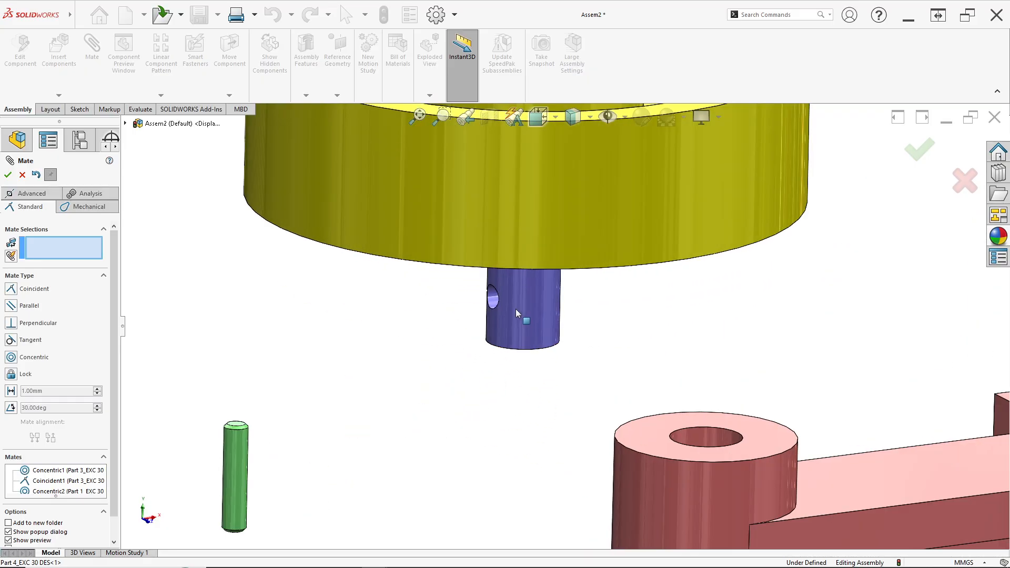
scroll(491, 300, down, 1)
scroll(491, 301, down, 3)
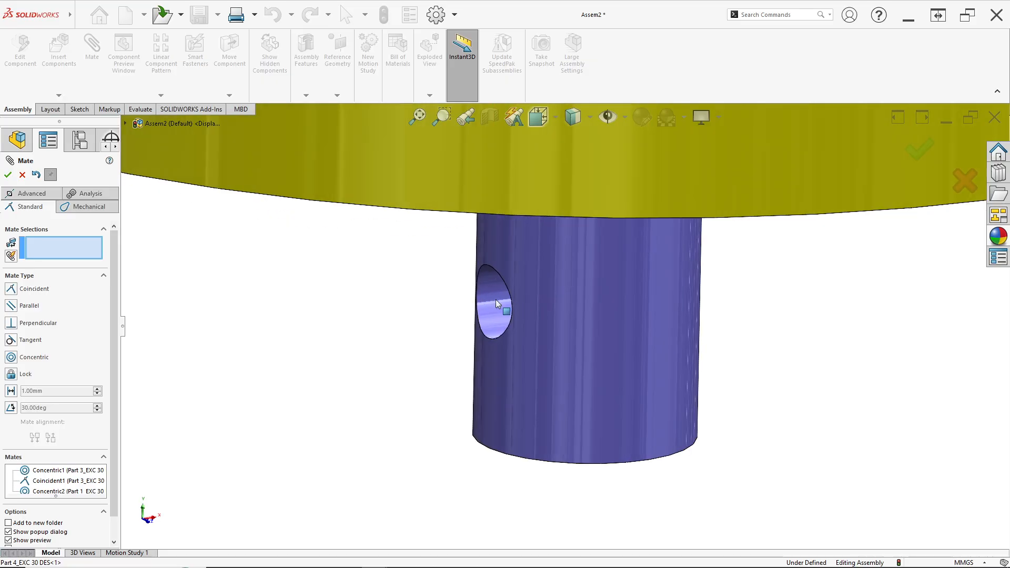
click(491, 303)
scroll(606, 449, up, 4)
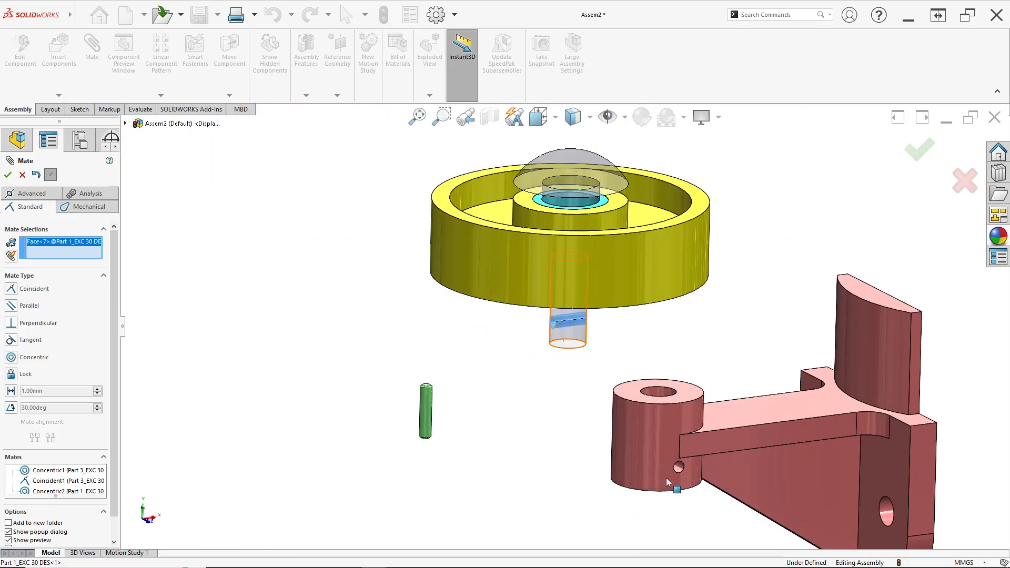
scroll(650, 443, down, 4)
scroll(650, 443, down, 3)
click(678, 441)
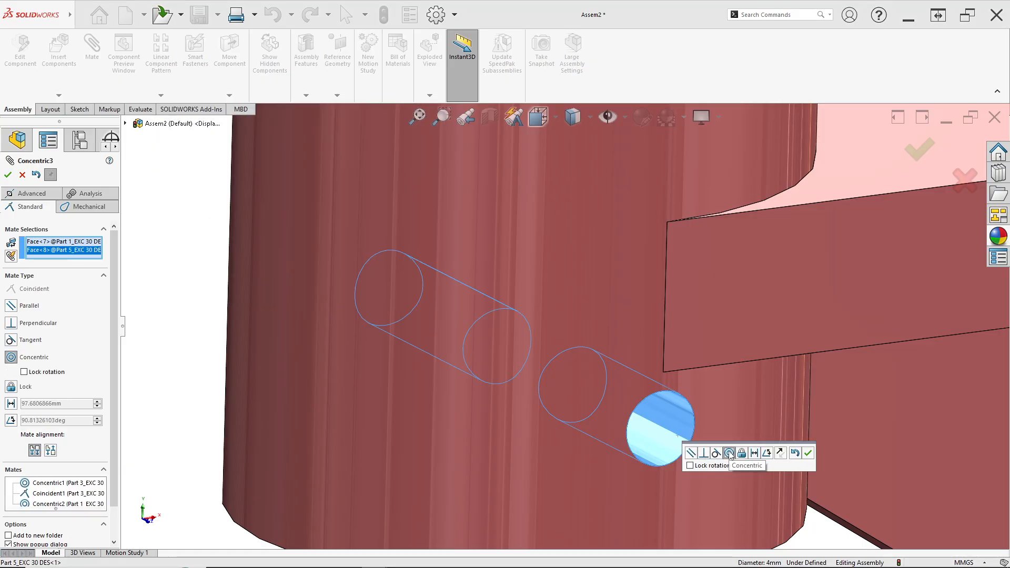
click(807, 453)
Step: Add another concentric mate between the domed pin's shoulder and the sleeve's bore
scroll(755, 451, up, 6)
scroll(582, 301, down, 2)
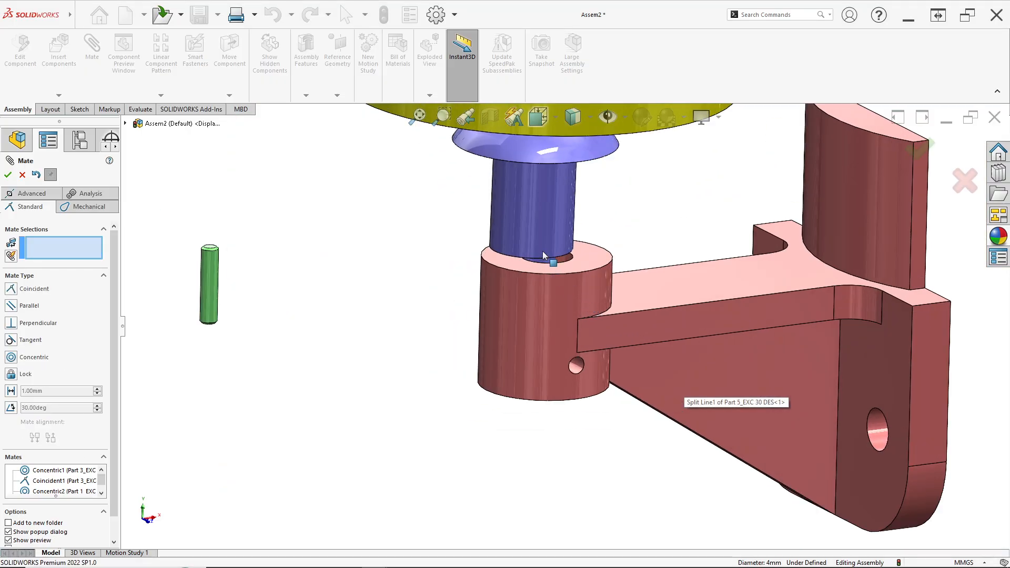
scroll(544, 255, up, 4)
scroll(551, 251, down, 3)
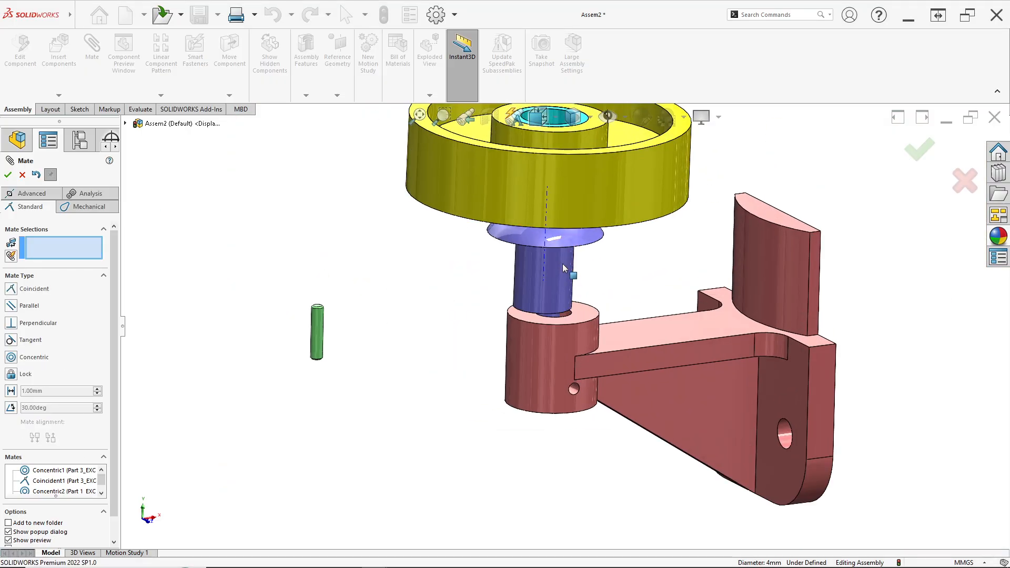
click(556, 267)
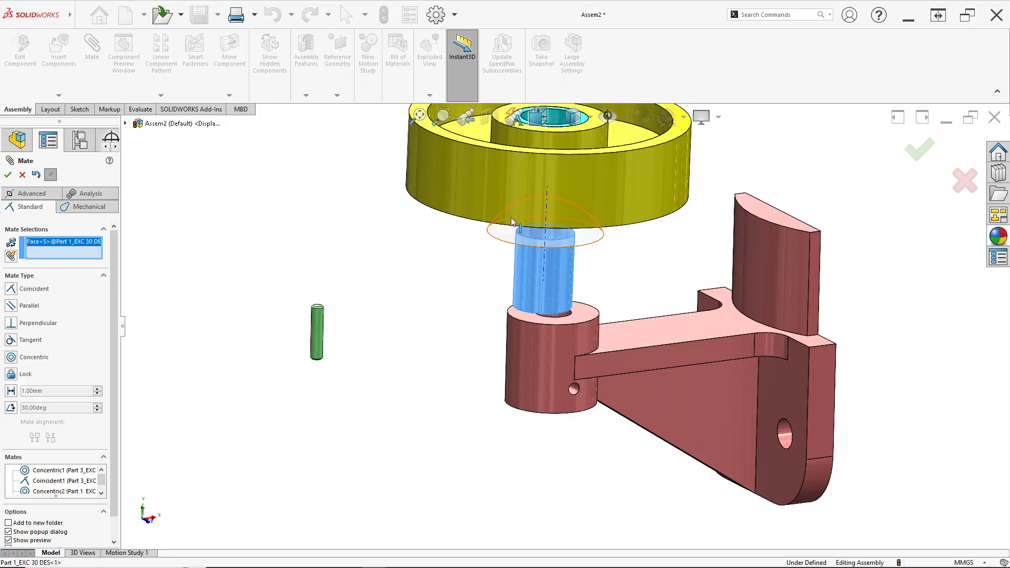
scroll(545, 180, up, 3)
scroll(585, 292, down, 3)
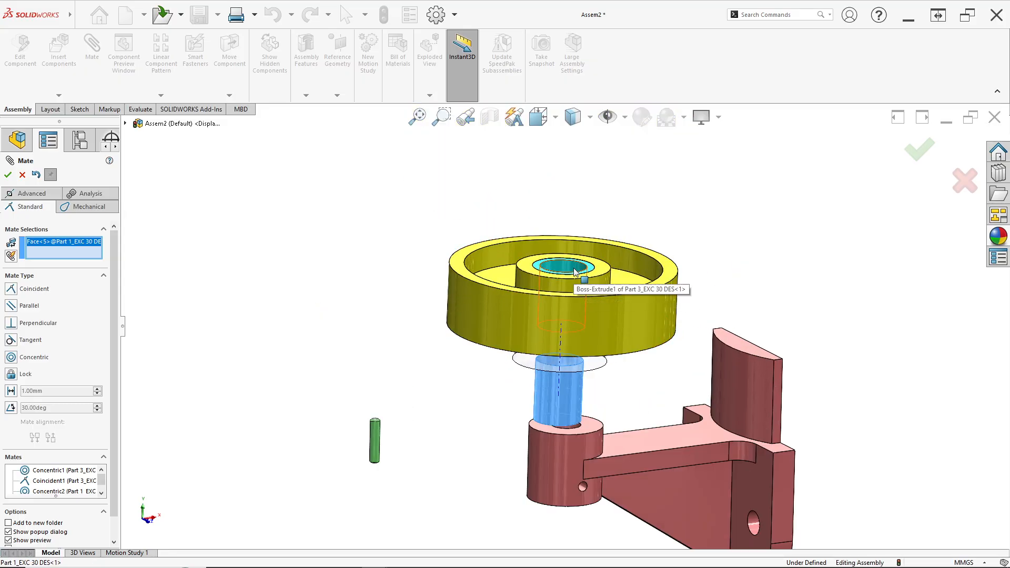
click(576, 273)
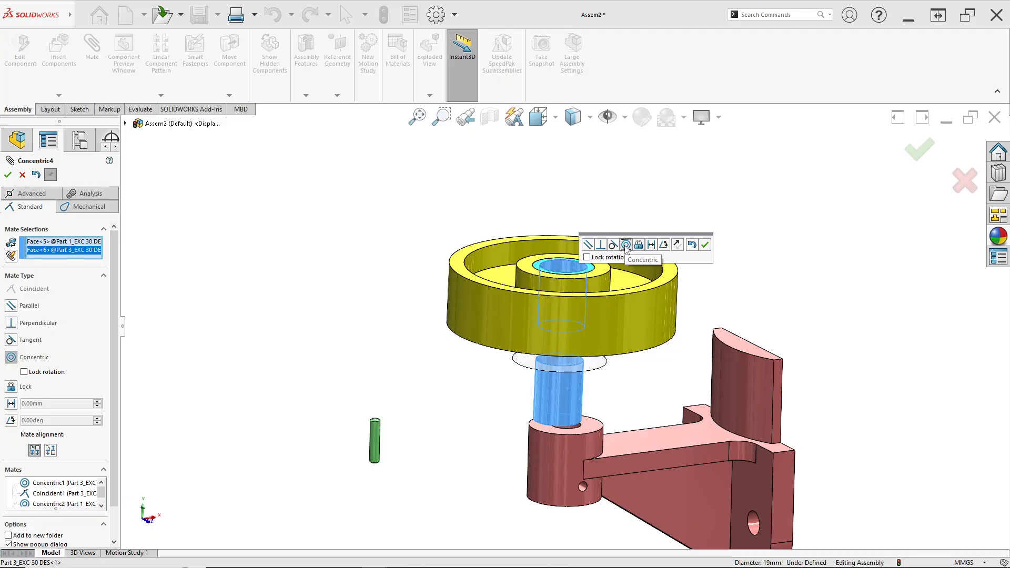
click(705, 245)
drag(551, 391, 560, 364)
click(550, 386)
scroll(554, 405, down, 5)
scroll(558, 400, up, 3)
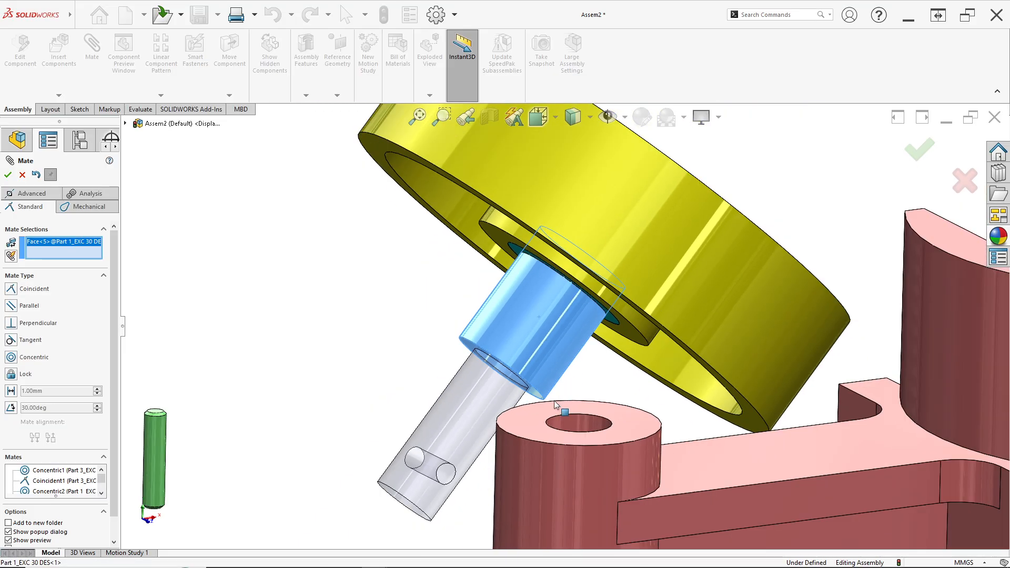
click(22, 175)
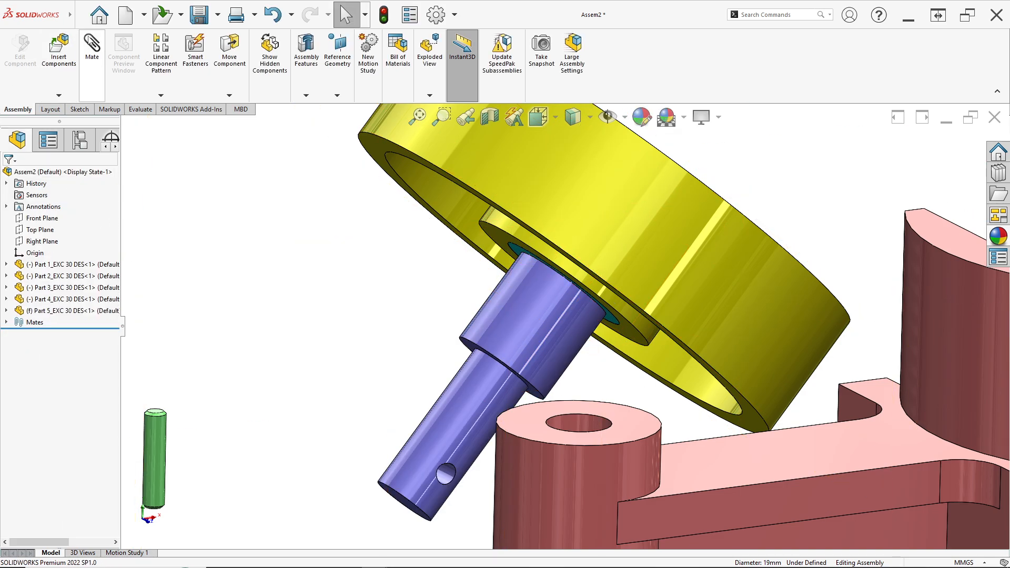
Step: Mate the domed pin's thinner shank concentric with the 12 mm bore in the bracket's boss
click(92, 50)
scroll(487, 389, down, 3)
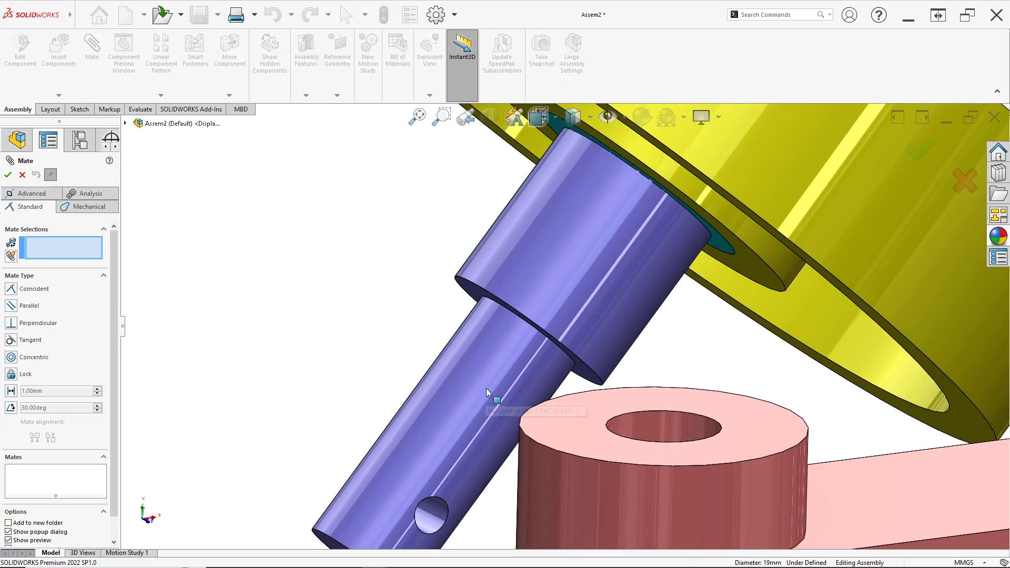
click(487, 374)
click(674, 425)
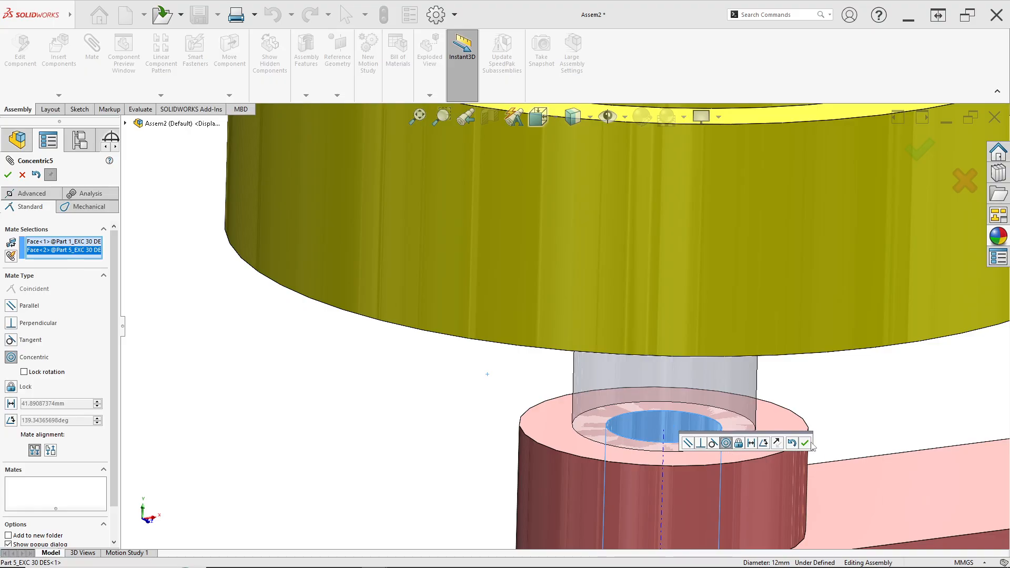
click(805, 443)
Step: Slide the wheel and domed pin apart along their shared axis to expose the underside of the domed head
scroll(671, 396, up, 8)
middle_drag(586, 361, 561, 393)
scroll(598, 310, down, 3)
scroll(591, 315, up, 2)
scroll(583, 325, down, 2)
scroll(579, 325, up, 3)
scroll(560, 325, down, 4)
drag(563, 353, 579, 429)
middle_drag(550, 363, 551, 328)
scroll(549, 330, down, 6)
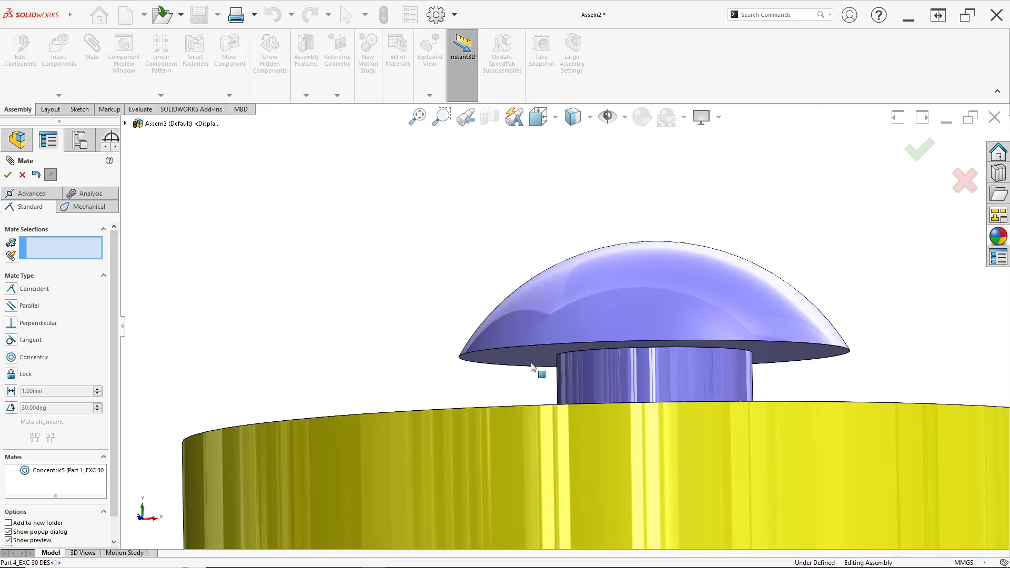
Step: Mate the flat underside of the pin's domed head coincident with the top face of the wheel's hub
click(531, 367)
middle_drag(537, 371, 589, 504)
click(587, 503)
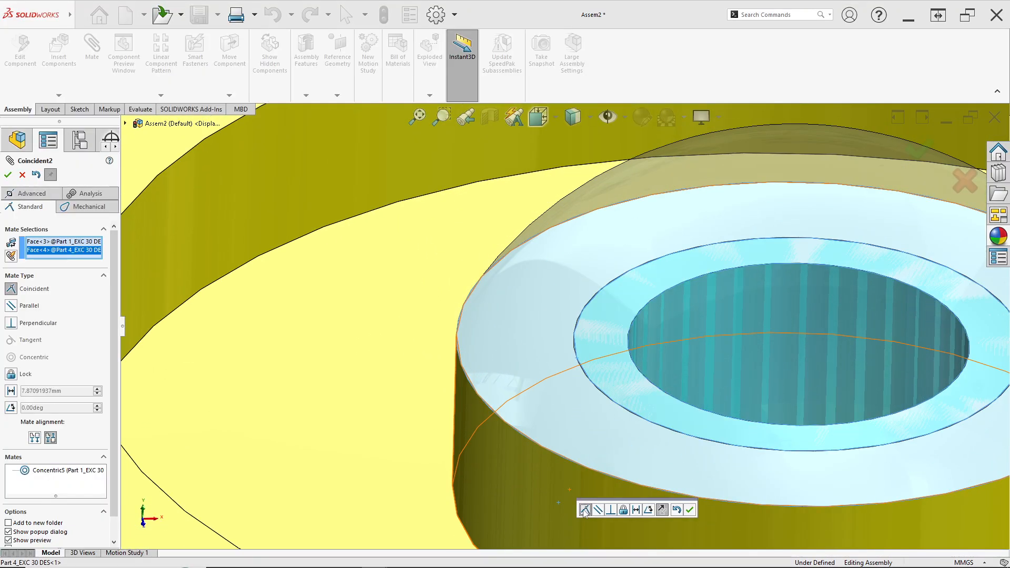
click(690, 509)
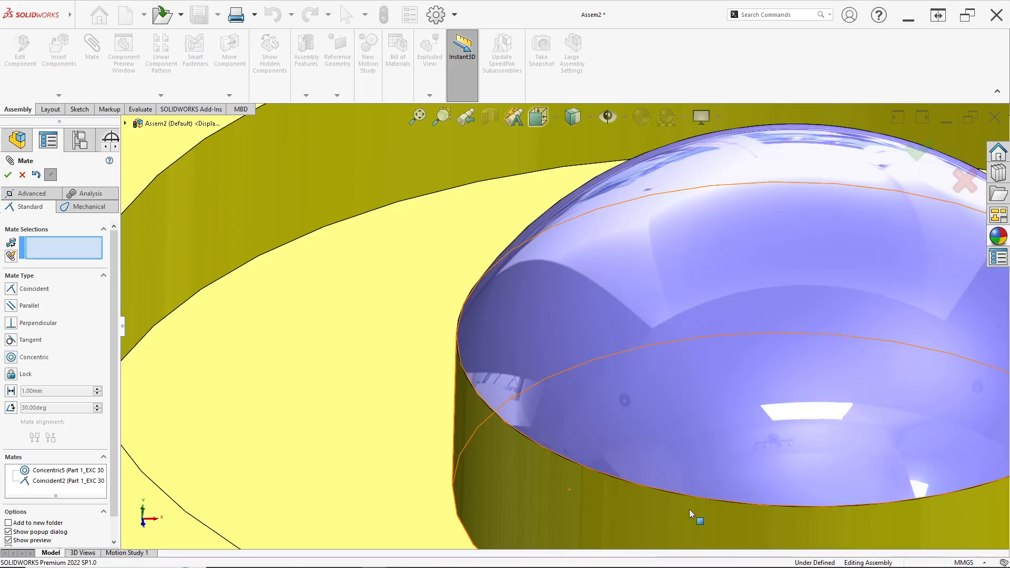
Step: Mate the small green pin's (Part 2) axis concentric with the cross hole in the bracket's boss
scroll(658, 501, up, 5)
middle_drag(658, 500, 692, 473)
scroll(661, 414, up, 4)
scroll(658, 410, down, 3)
scroll(447, 368, down, 4)
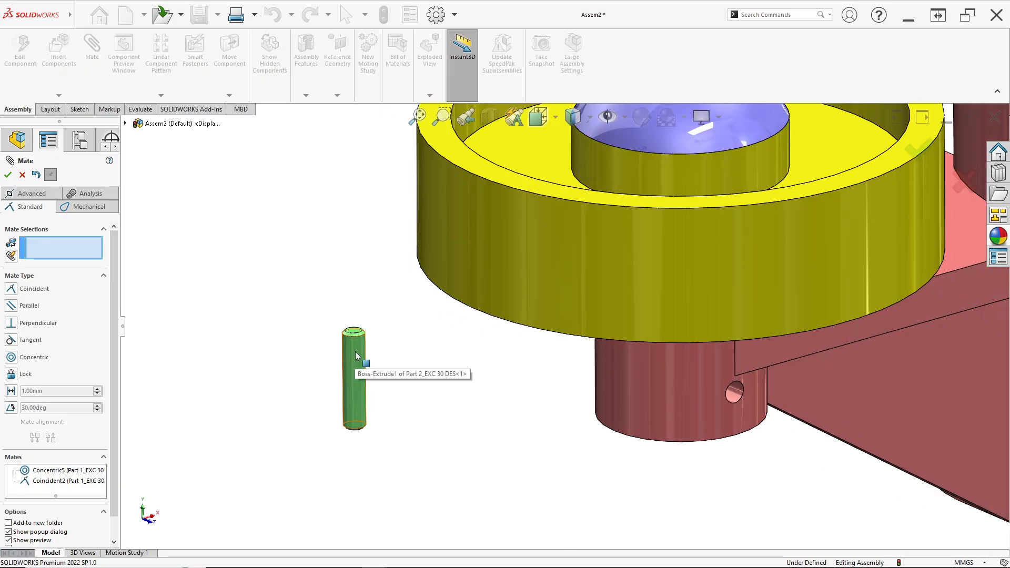
click(355, 354)
scroll(847, 405, down, 3)
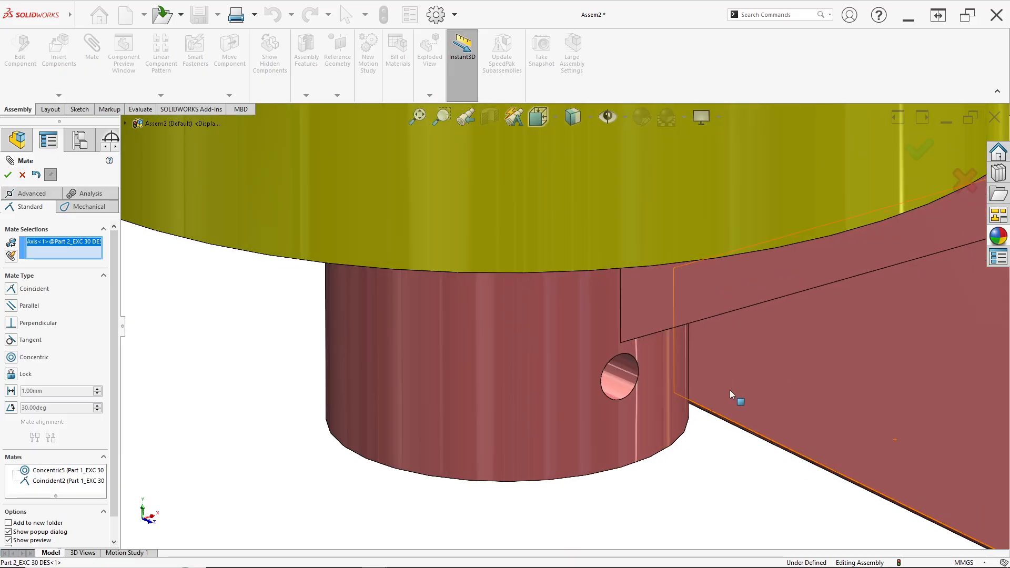
click(624, 380)
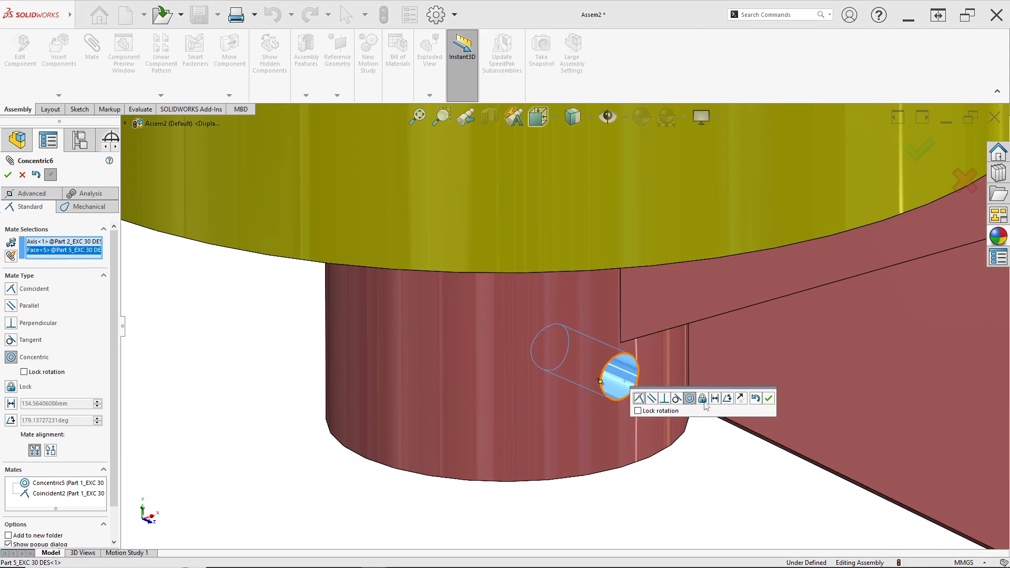
click(770, 400)
Step: Pull the small pin along its cross-hole axis so that it sticks out of the bracket's boss
middle_drag(623, 382, 649, 388)
scroll(729, 423, up, 6)
scroll(729, 423, down, 4)
drag(669, 400, 432, 343)
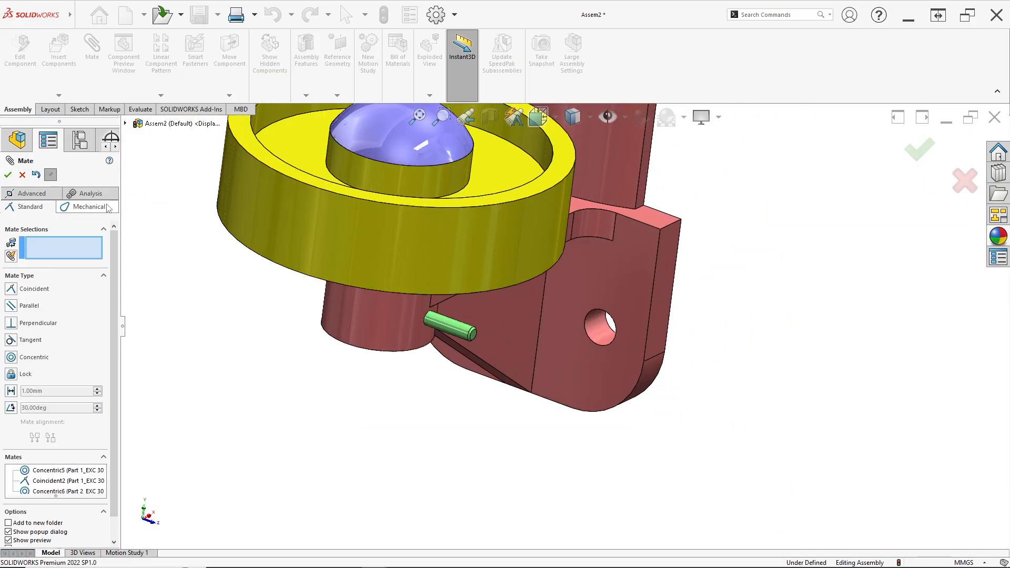
Step: Start a centered Width mate with the small pin's two end faces as the width selections
click(12, 193)
middle_drag(516, 265, 490, 263)
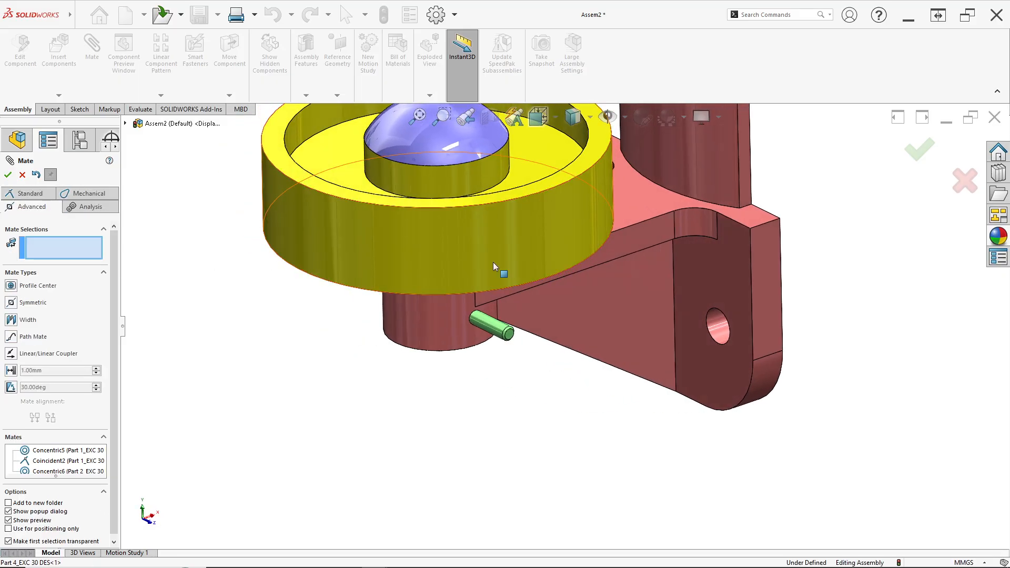
scroll(492, 261, up, 3)
scroll(517, 210, down, 3)
click(27, 320)
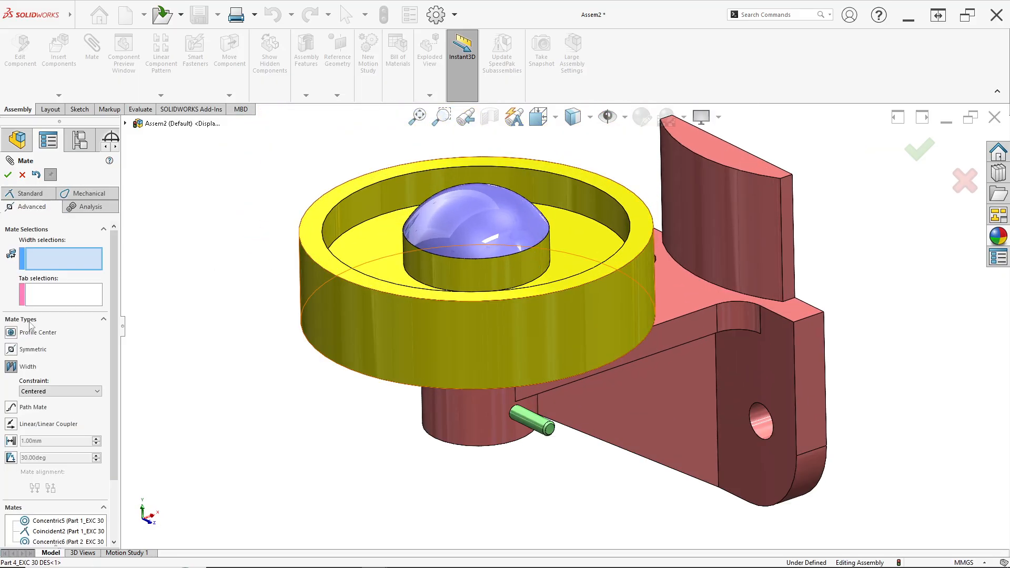
click(33, 263)
drag(529, 424, 601, 459)
scroll(602, 458, down, 5)
click(579, 418)
middle_drag(563, 418, 626, 411)
scroll(483, 362, down, 4)
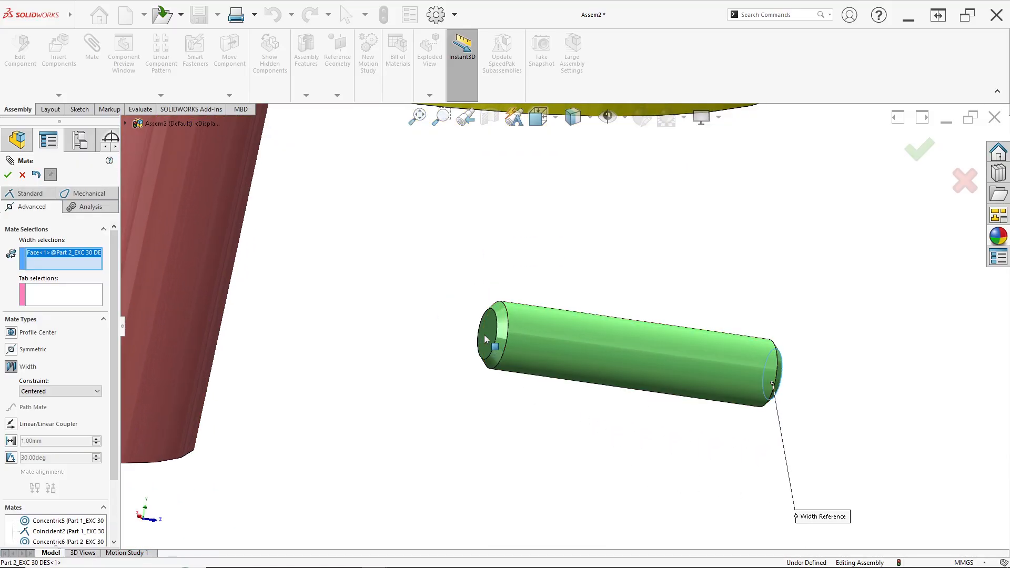
click(484, 335)
scroll(125, 314, up, 4)
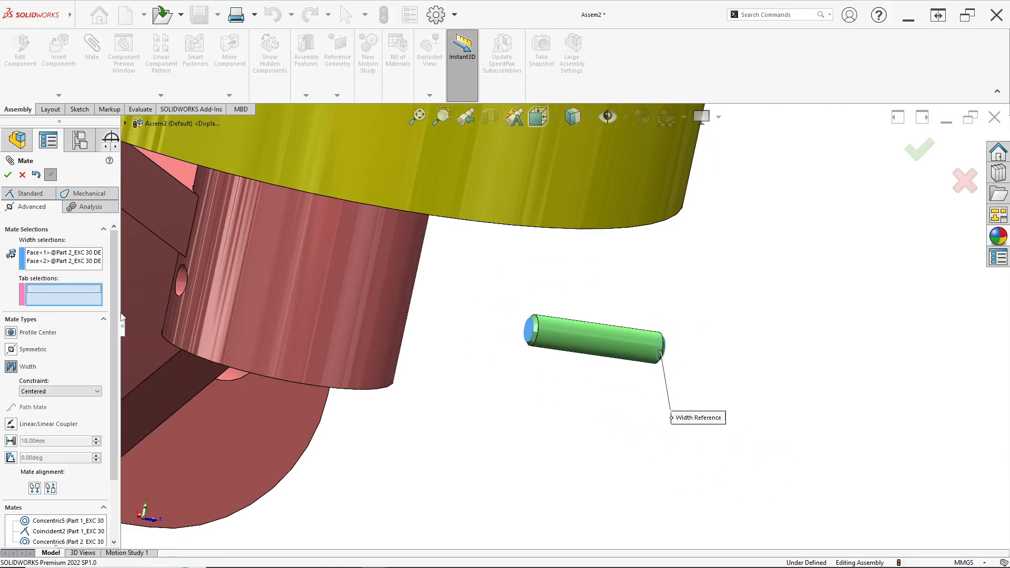
Step: Finish the centered Width mate of the small pin using the bracket arm's two opposite side faces as tab selections, and close the Mate command
scroll(225, 270, up, 2)
click(278, 246)
middle_drag(279, 245, 507, 276)
click(507, 276)
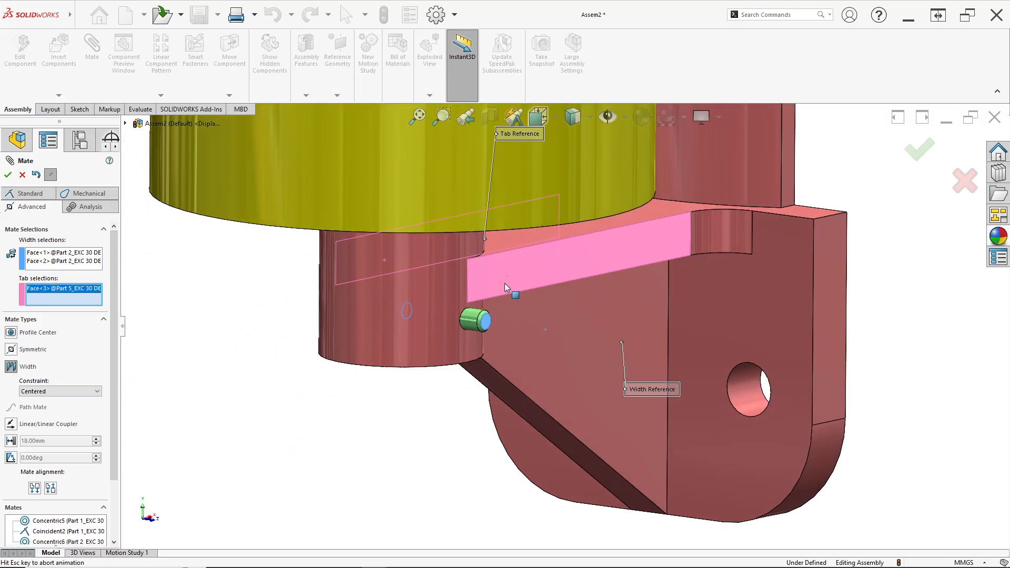
click(7, 175)
middle_drag(440, 285, 457, 417)
scroll(461, 338, down, 5)
middle_drag(467, 334, 479, 295)
scroll(541, 311, up, 3)
scroll(542, 311, down, 2)
middle_drag(542, 311, 568, 326)
scroll(554, 295, up, 8)
scroll(579, 327, up, 4)
click(8, 175)
Step: Show the assembly in an isometric view and compare it with the reference drawing 30 Des.jpg
key(space)
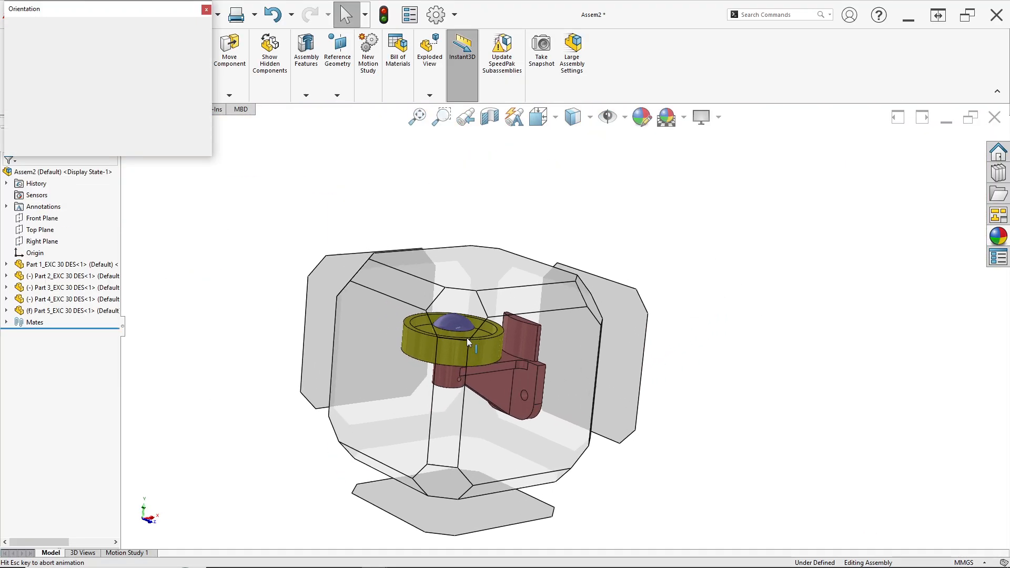
click(684, 355)
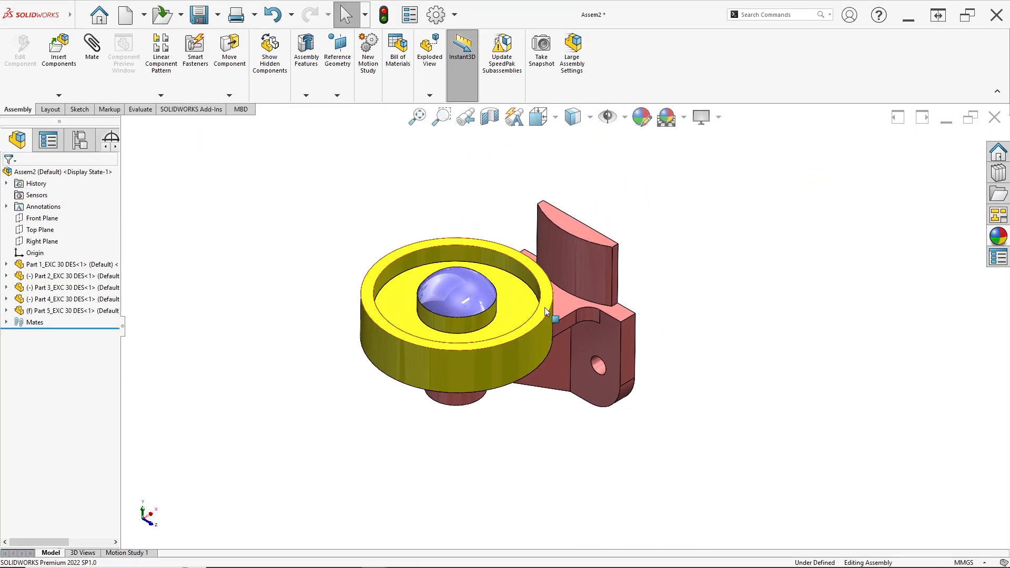
key(alt+Tab)
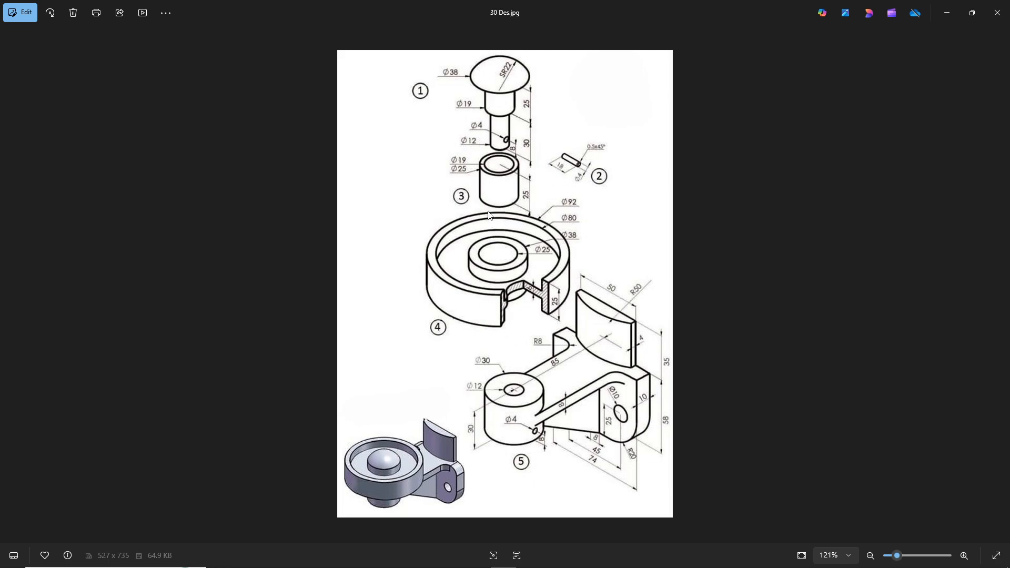
key(alt+Tab)
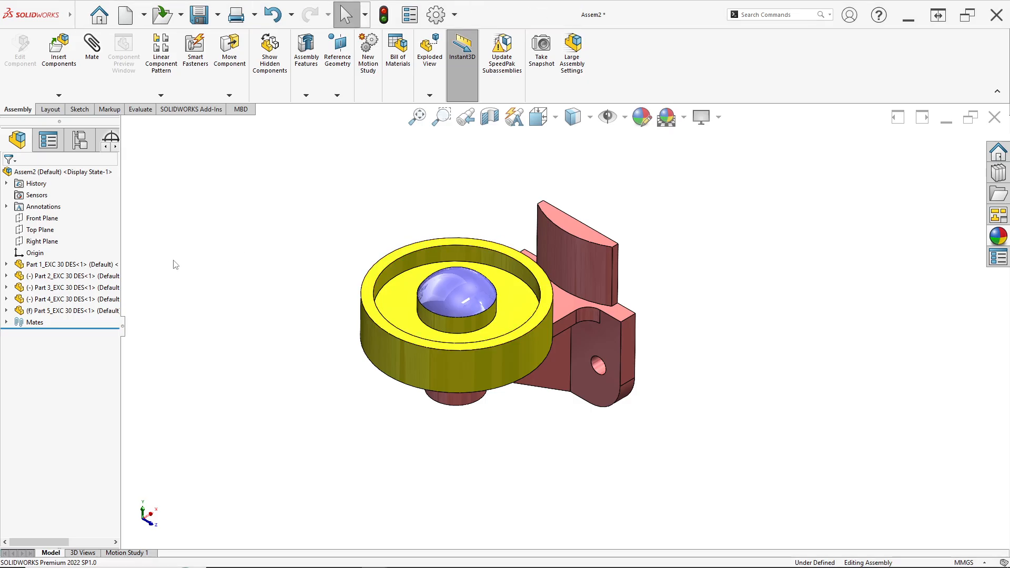
Step: Start a new exploded view for the assembly's Default configuration
click(80, 141)
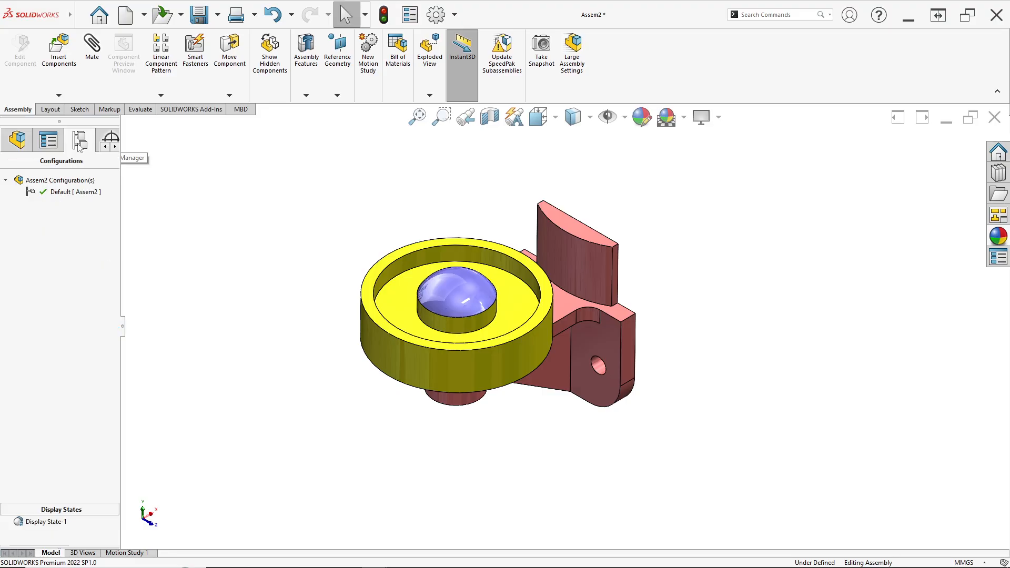
right_click(59, 194)
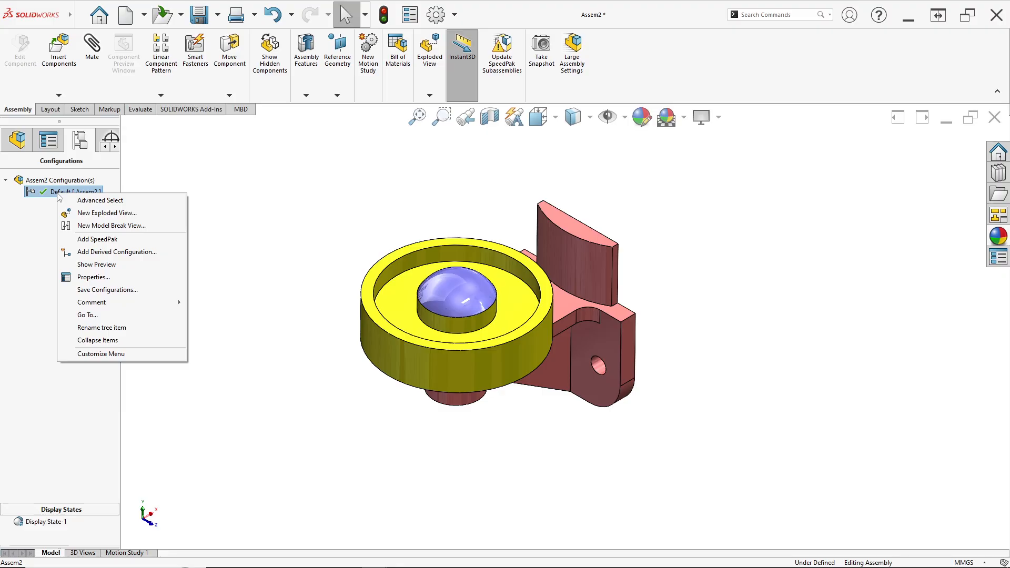
click(88, 214)
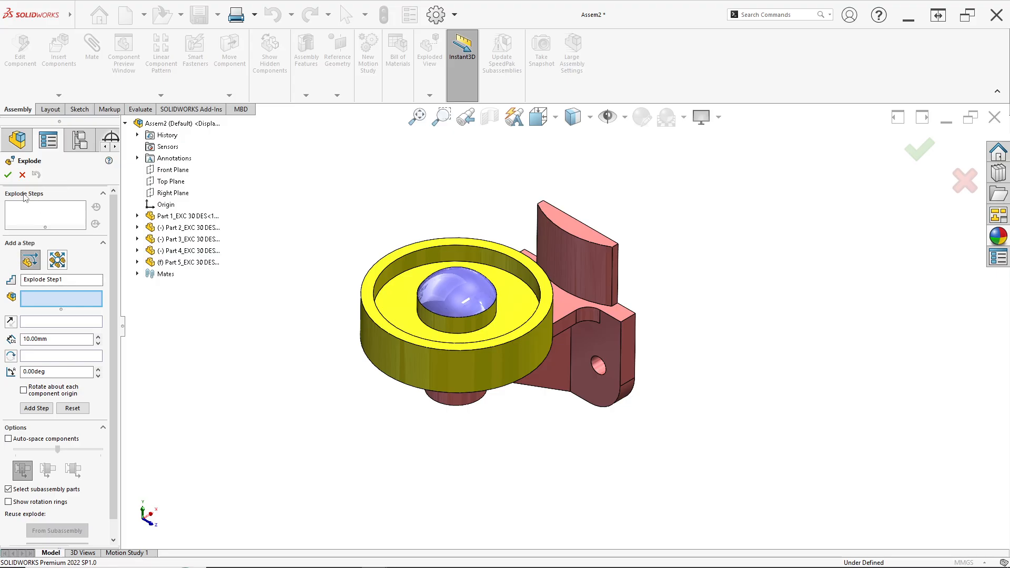
Step: Pull the small pin (Part 2) about 53 mm along Z out of the boss's cross hole as the first explode step
middle_drag(558, 433, 487, 390)
scroll(484, 388, down, 5)
middle_drag(451, 350, 453, 331)
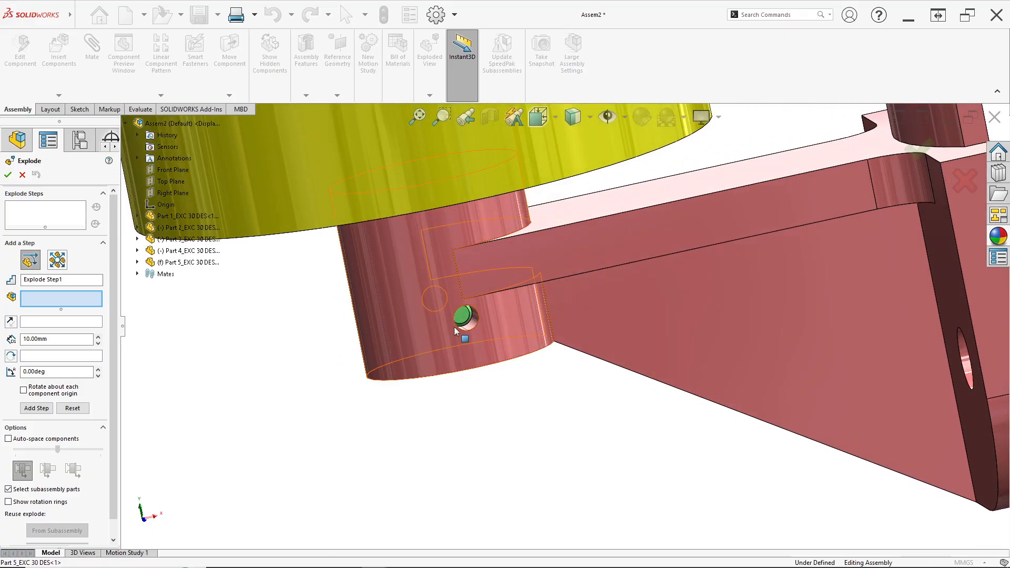
scroll(453, 330, down, 3)
click(493, 309)
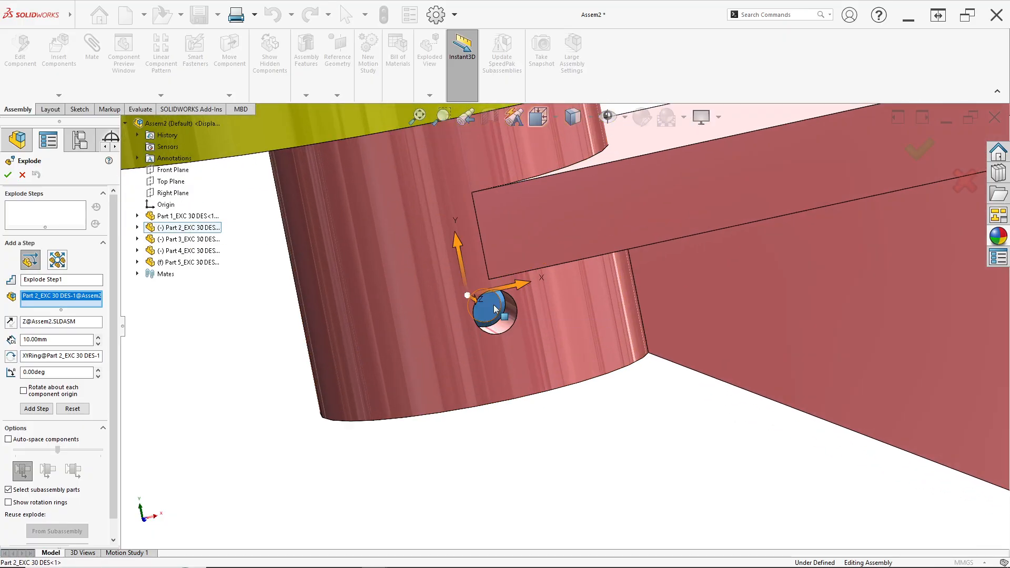
middle_drag(497, 316, 562, 312)
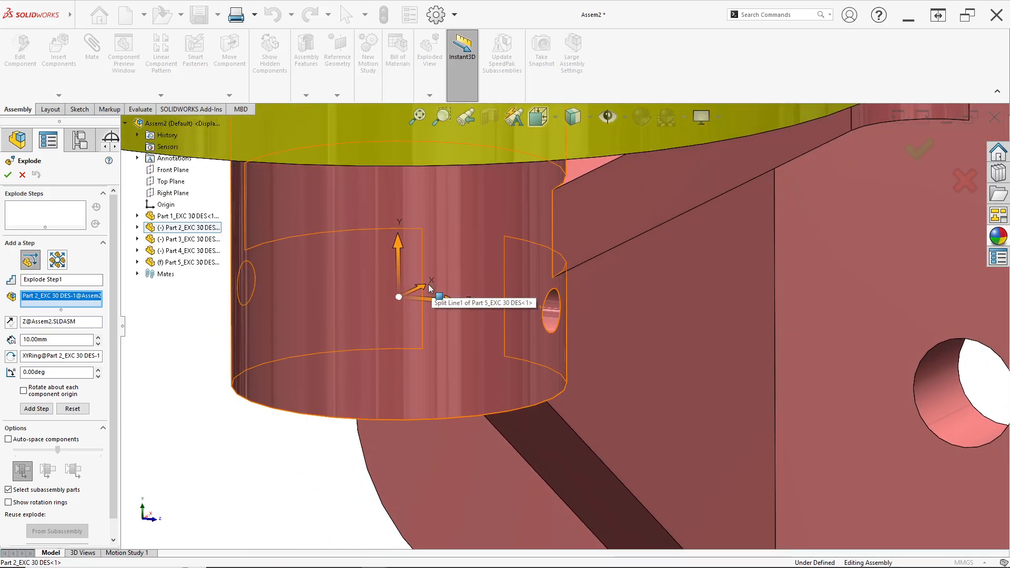
drag(451, 306, 784, 362)
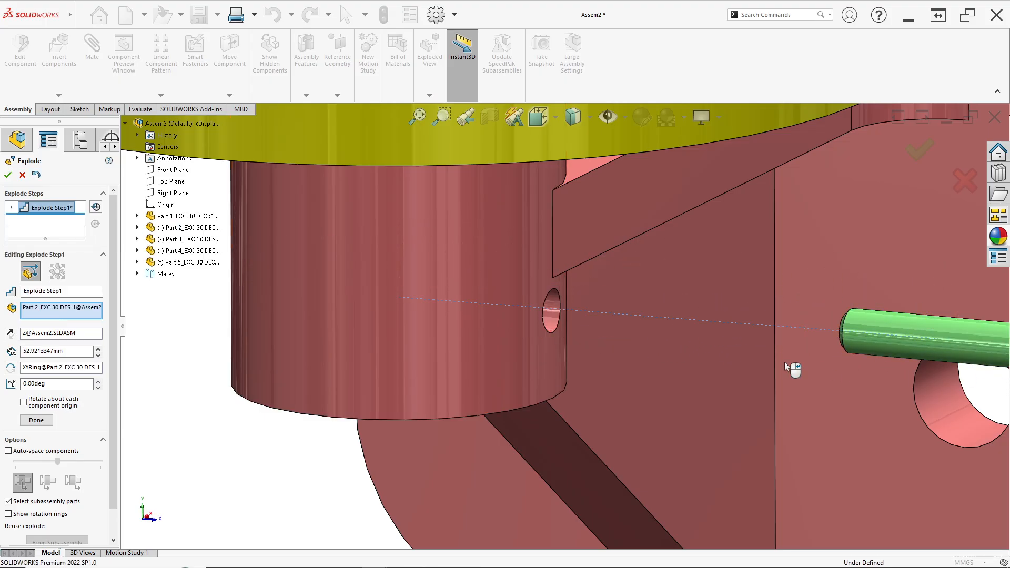
Step: Set the small pin's explode distance along Z to 70 mm and complete that explode step
scroll(784, 362, up, 4)
mouse_move(724, 349)
middle_down()
mouse_move(712, 377)
mouse_move(724, 361)
middle_up()
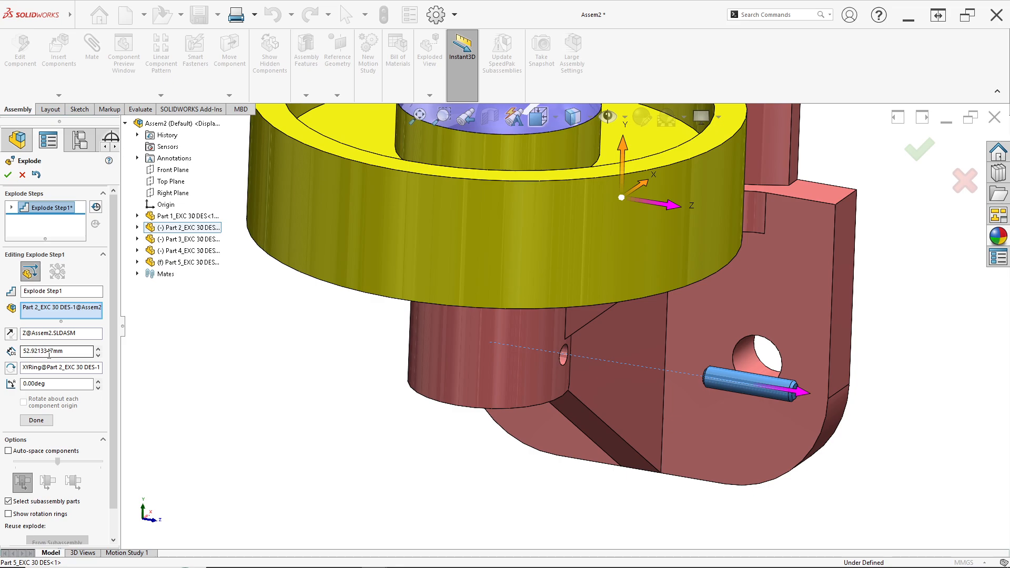
drag(74, 352, 21, 360)
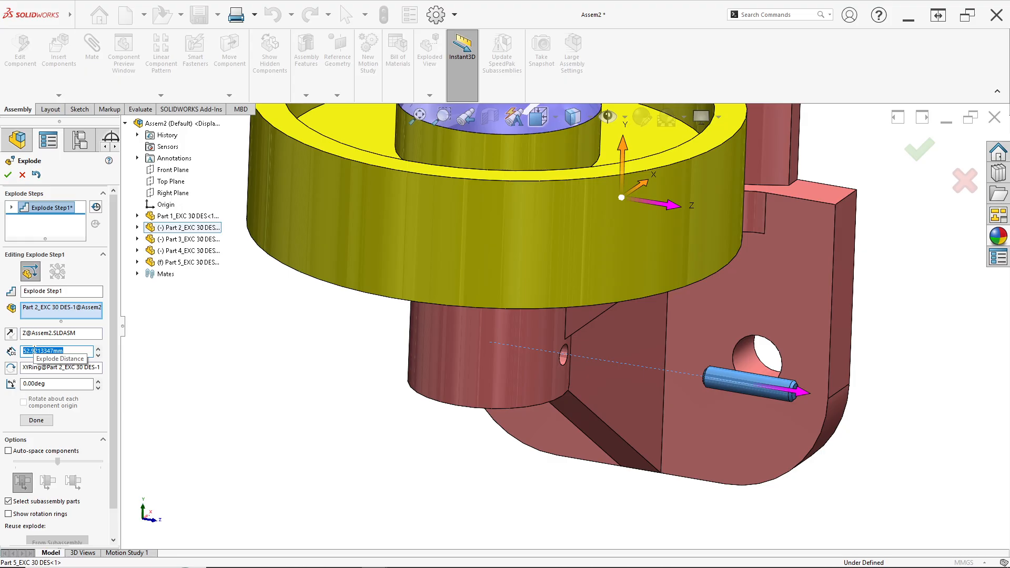
text(70)
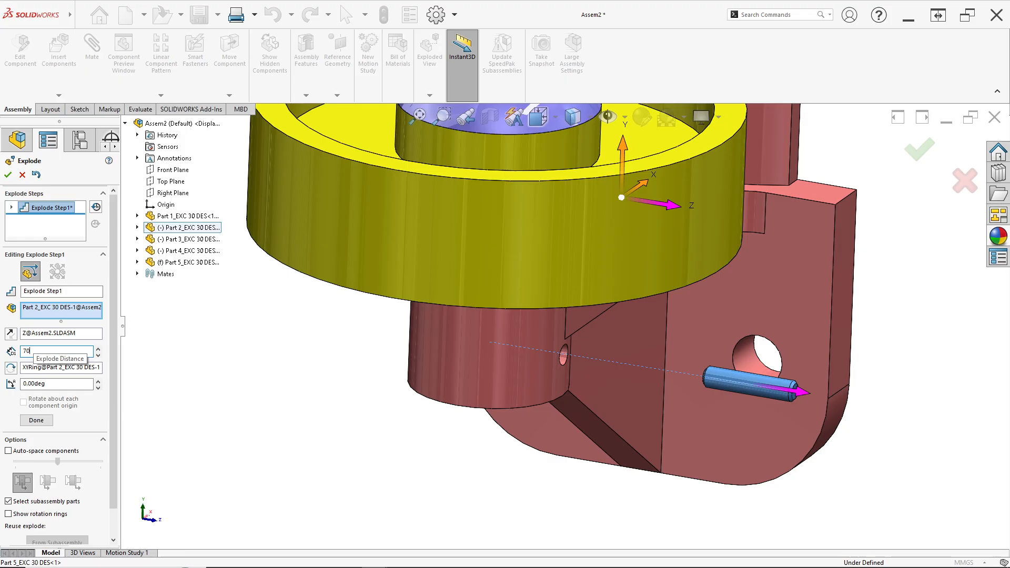
key(Return)
scroll(3, 404, up, 3)
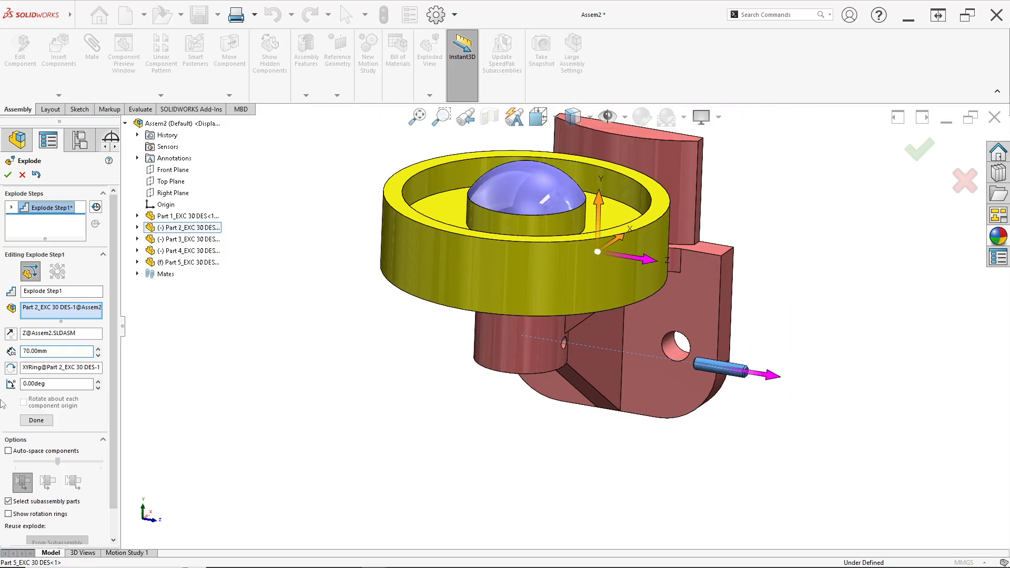
click(36, 421)
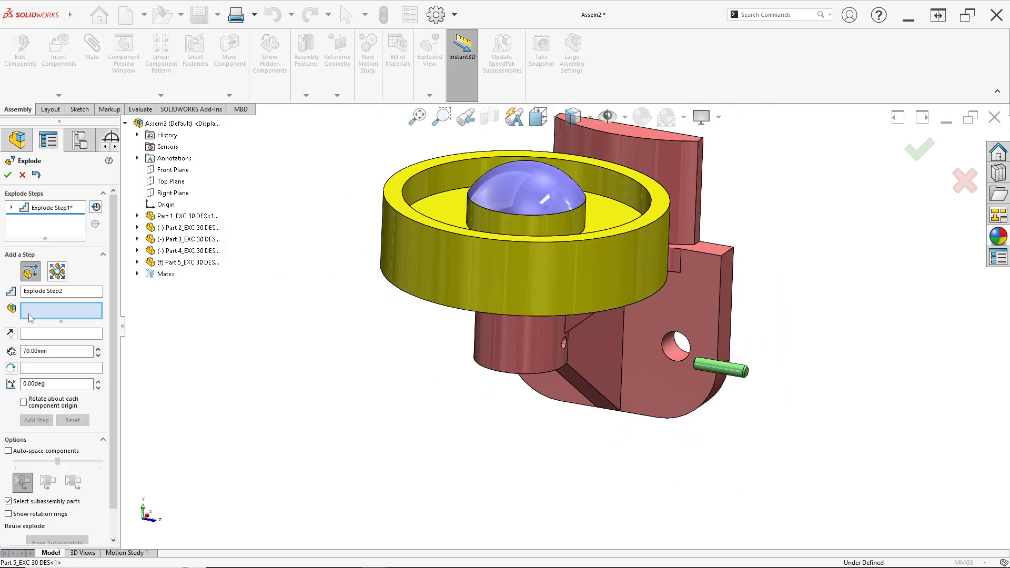
Step: Add an explode step that raises the small pin 120 mm along Y
scroll(745, 372, down, 2)
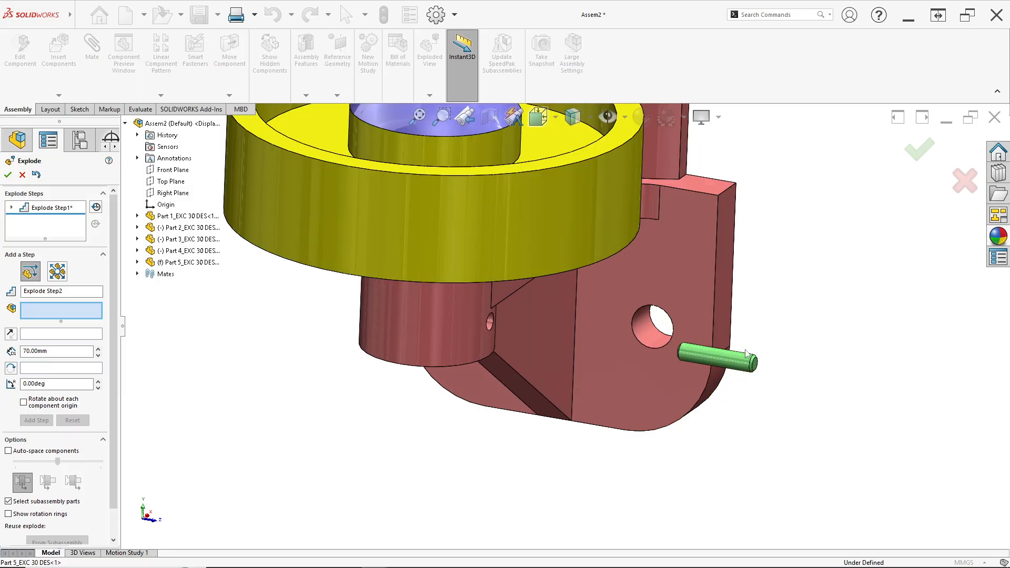
click(739, 362)
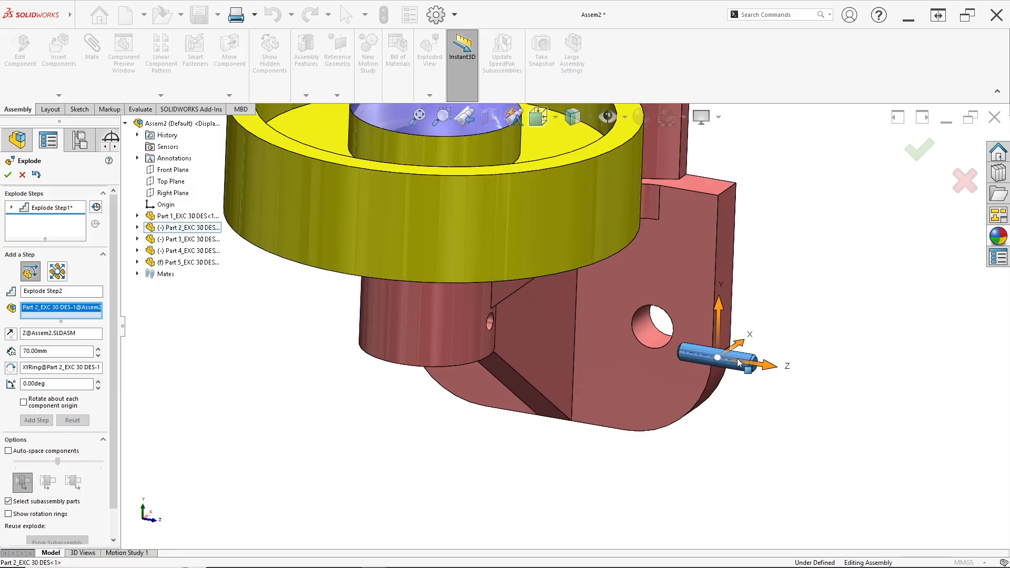
drag(718, 306, 717, 128)
scroll(719, 181, up, 2)
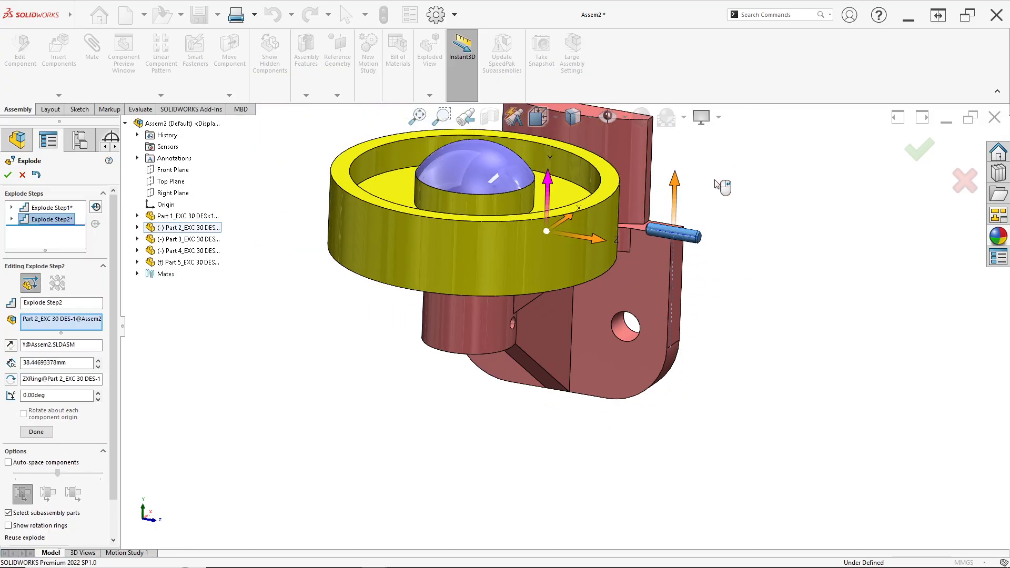
scroll(675, 192, down, 3)
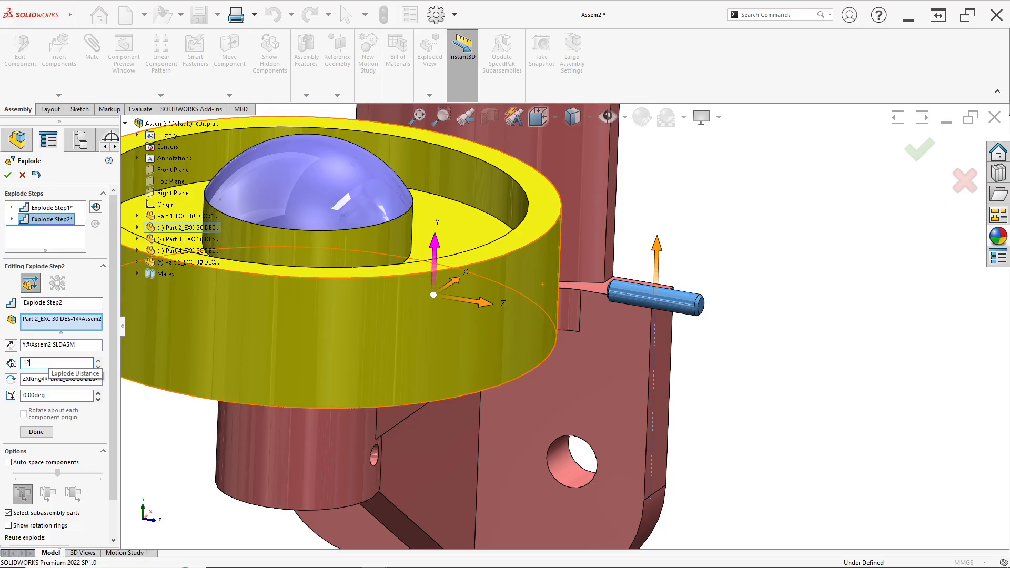
key(Return)
key(f)
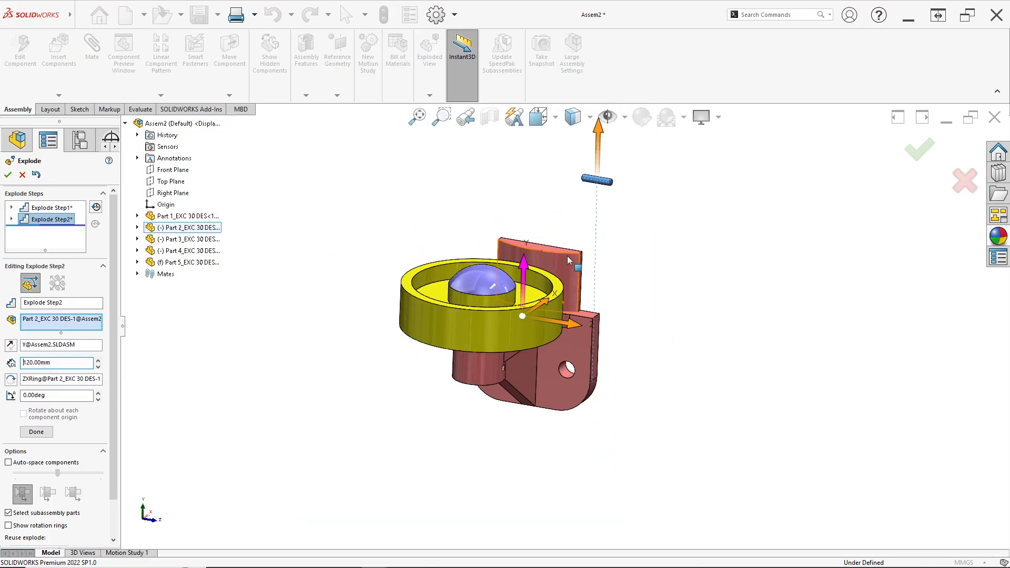
click(37, 432)
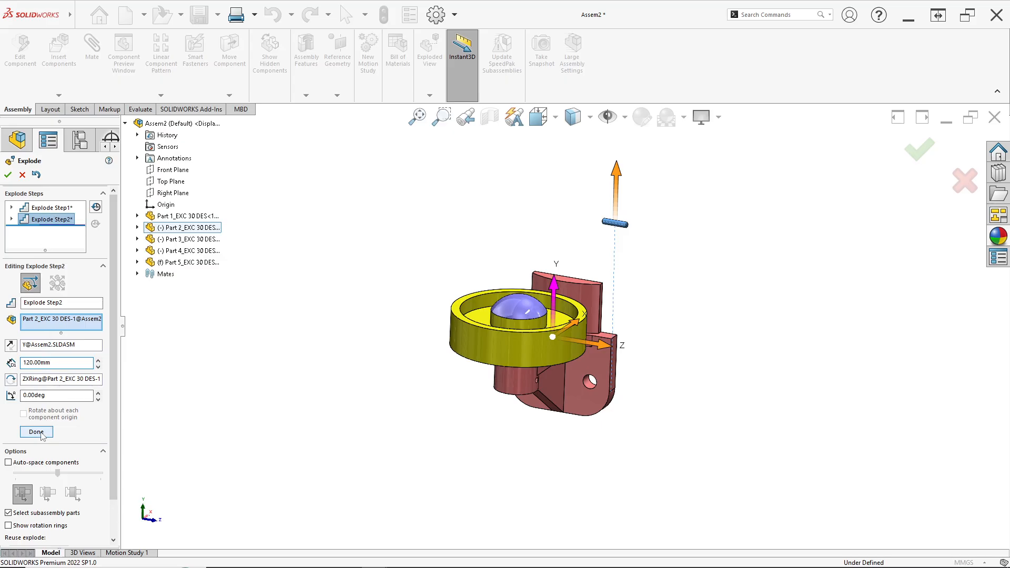
Step: Pull the domed pin (Part 1) about 74 mm upward along Y out of the wheel in a new explode step
scroll(578, 288, down, 1)
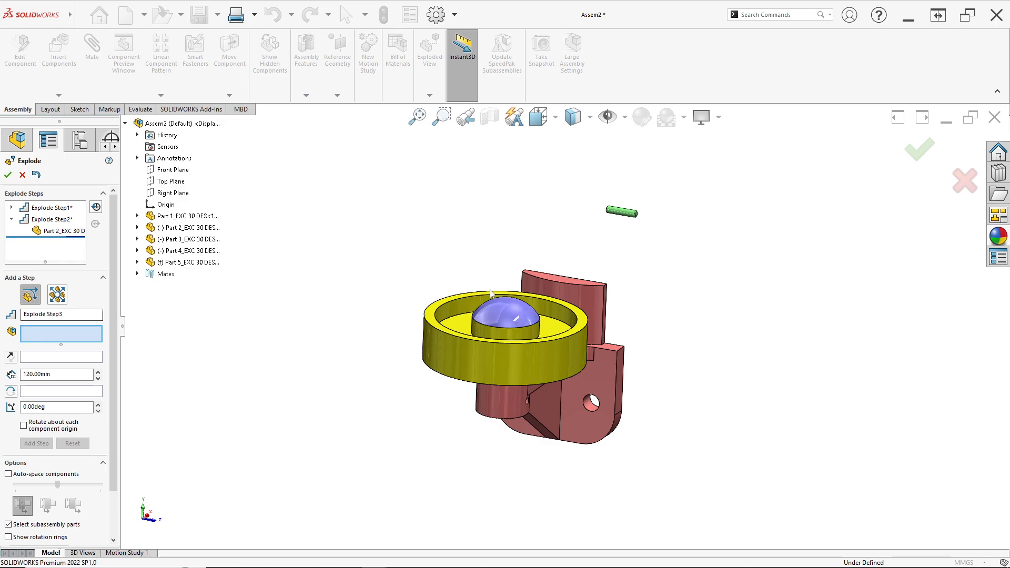
scroll(518, 318, down, 2)
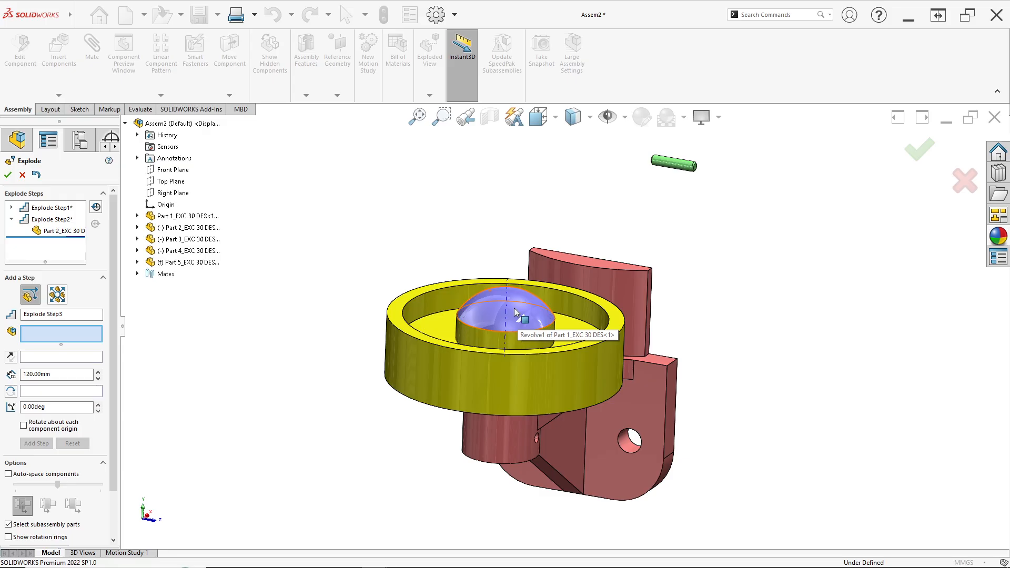
click(515, 313)
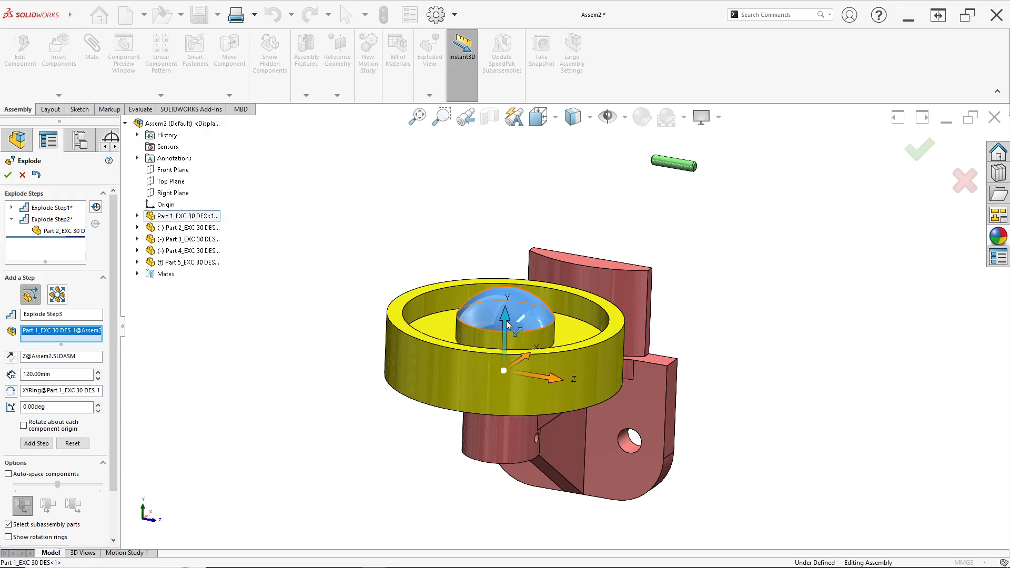
drag(506, 322, 509, 138)
Step: Set the domed pin's explode distance along Y to 120 mm and complete that explode step
double_click(59, 385)
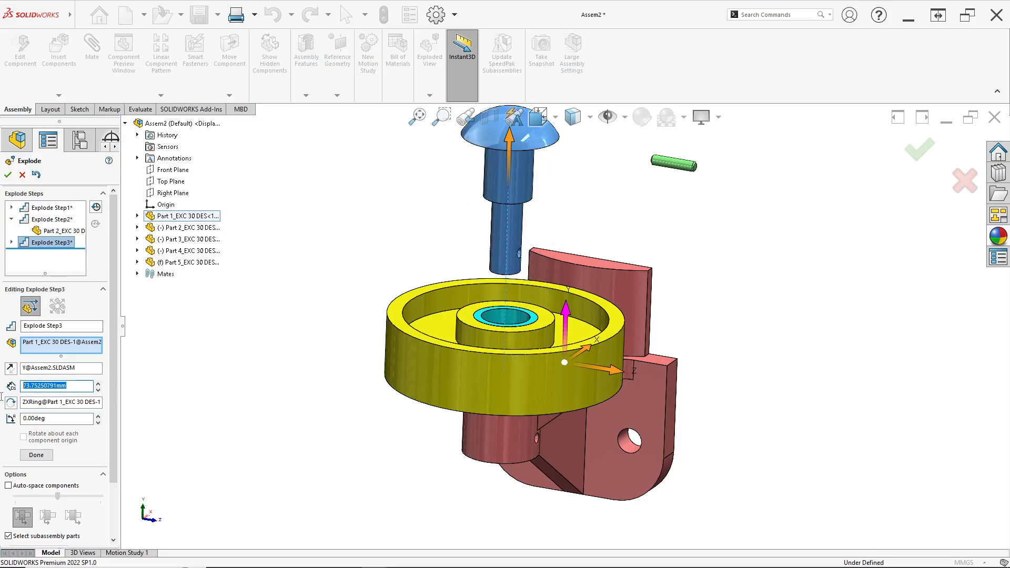
text(12)
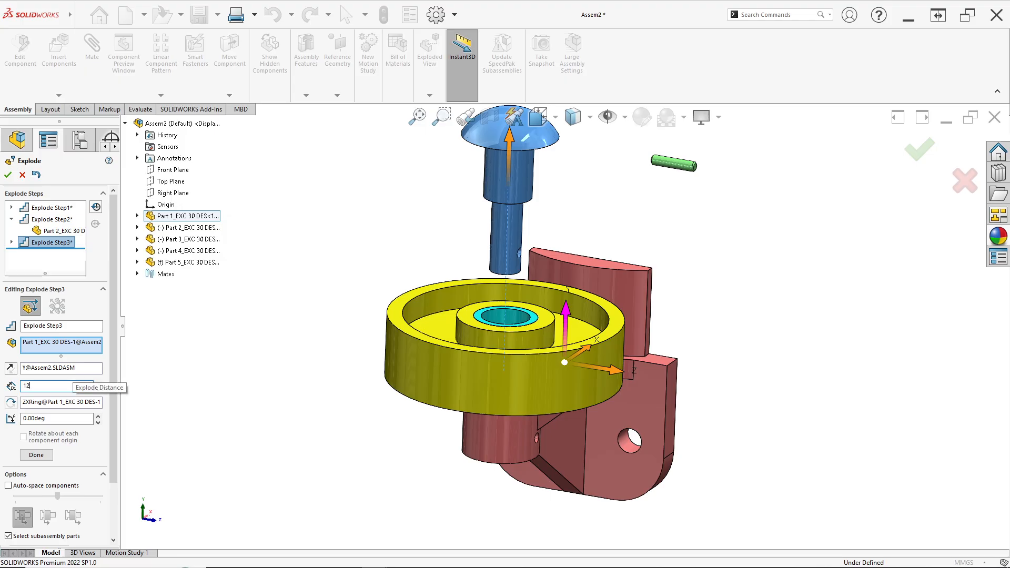
text(0)
key(Return)
scroll(658, 168, up, 6)
scroll(611, 209, down, 3)
middle_drag(559, 378, 508, 407)
scroll(542, 390, down, 3)
click(36, 455)
Step: Add an explode step that raises the bushing (Part 3) 55 mm along Y out of the wheel's hub
mouse_move(437, 417)
middle_down()
mouse_move(415, 402)
mouse_move(447, 406)
middle_up()
scroll(447, 405, down, 3)
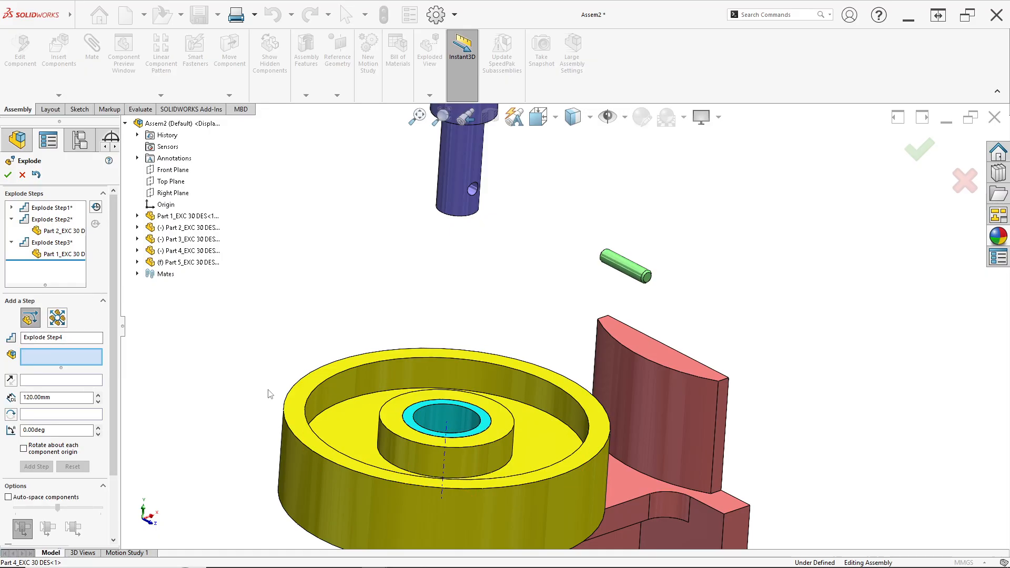
click(427, 411)
drag(449, 405, 458, 246)
mouse_move(485, 284)
middle_down()
mouse_move(442, 292)
mouse_move(503, 288)
middle_up()
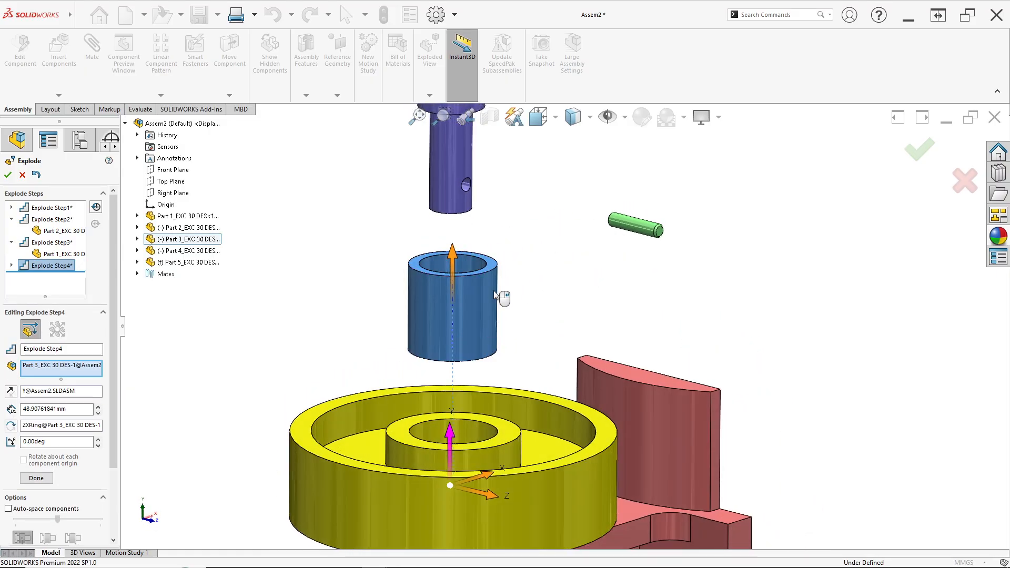
double_click(75, 409)
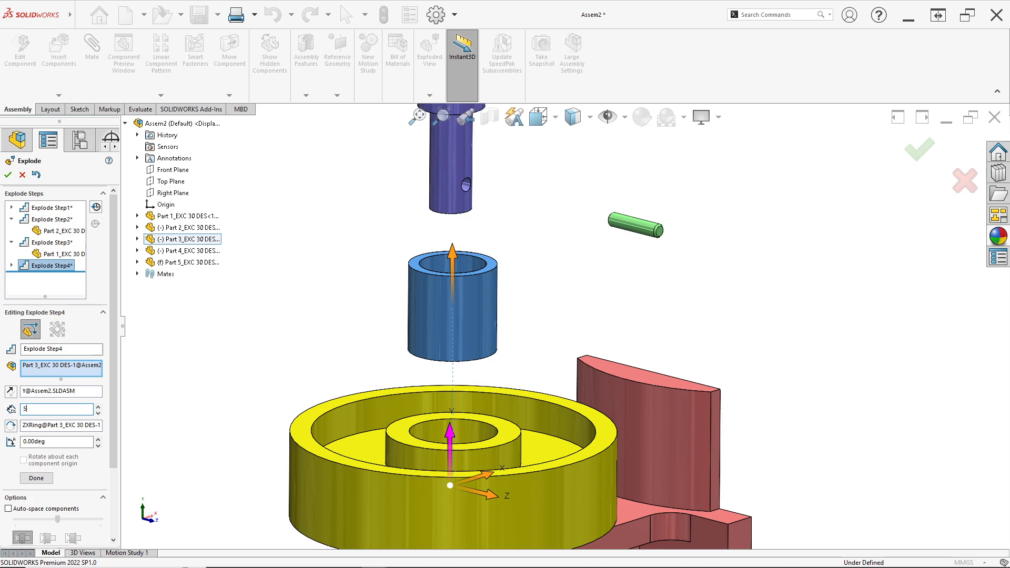
key(Return)
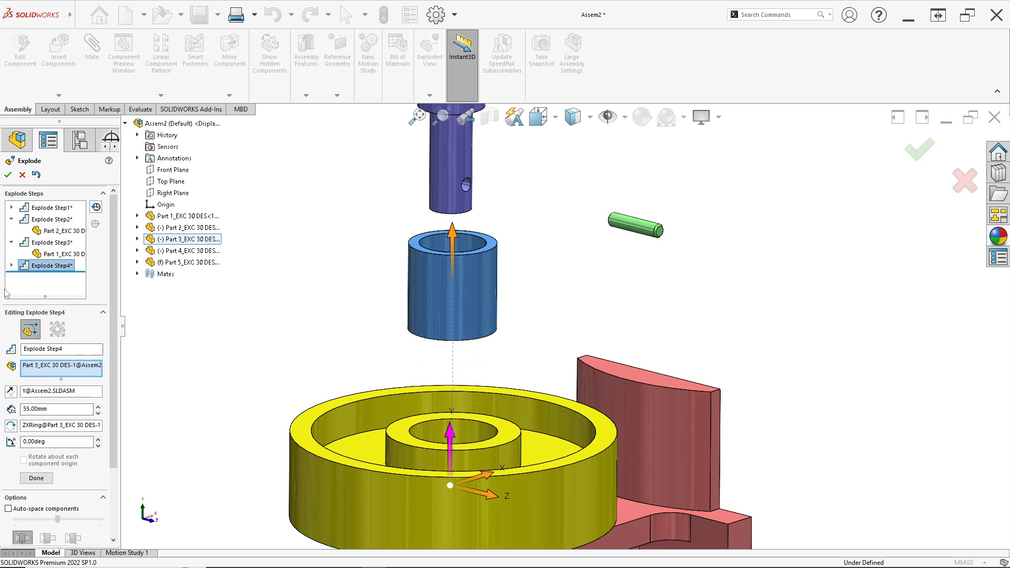
click(36, 478)
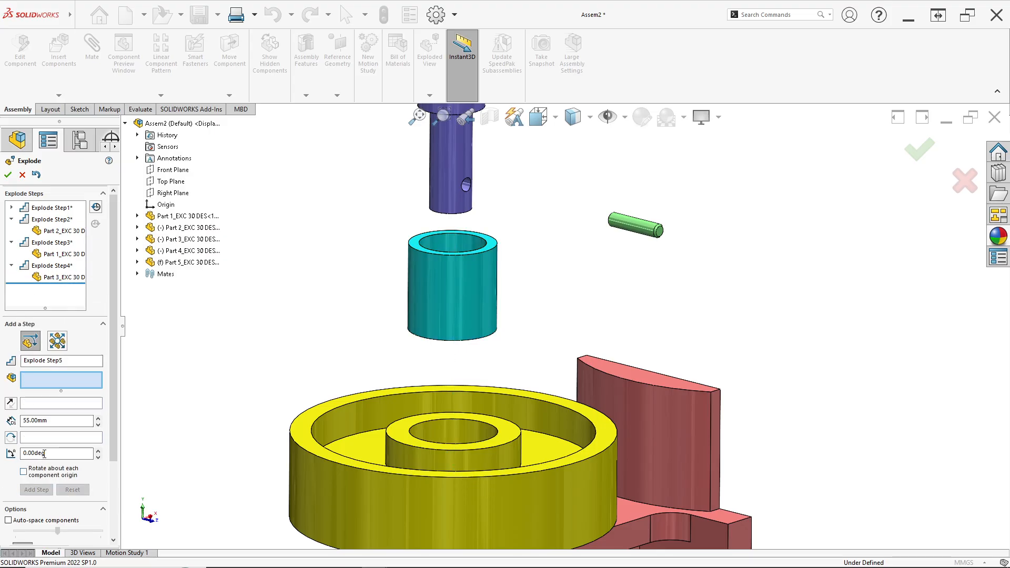
Step: Add an explode step that raises the wheel (Part 4) 20 mm along Y off the bracket's boss
key(f)
click(522, 431)
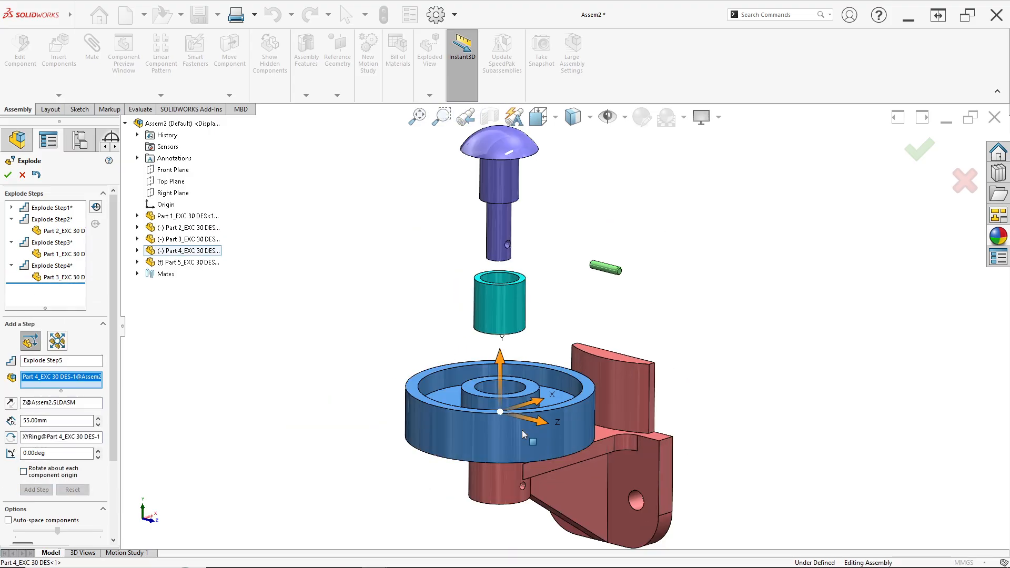
drag(501, 378, 500, 343)
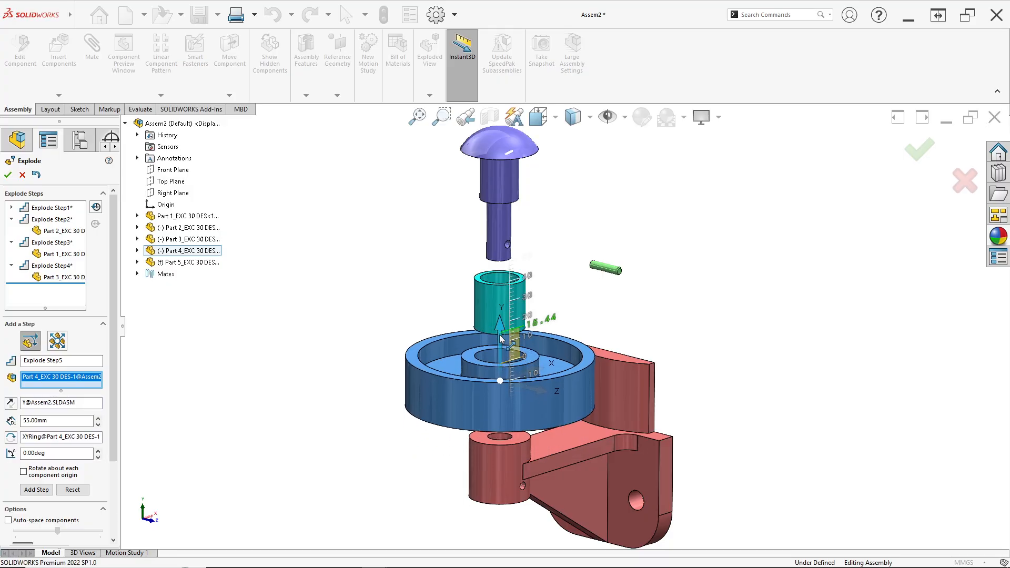
double_click(64, 432)
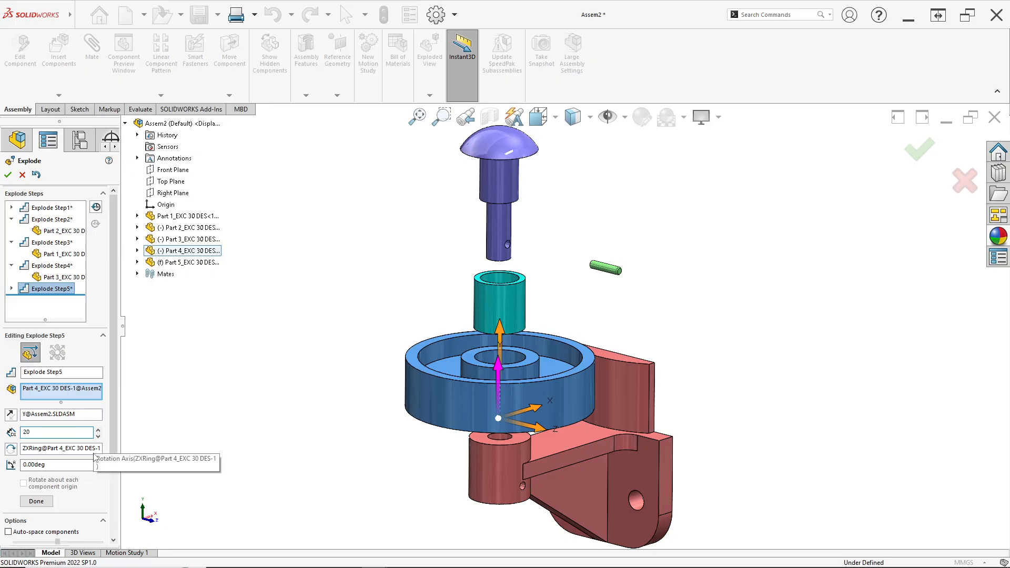
click(36, 501)
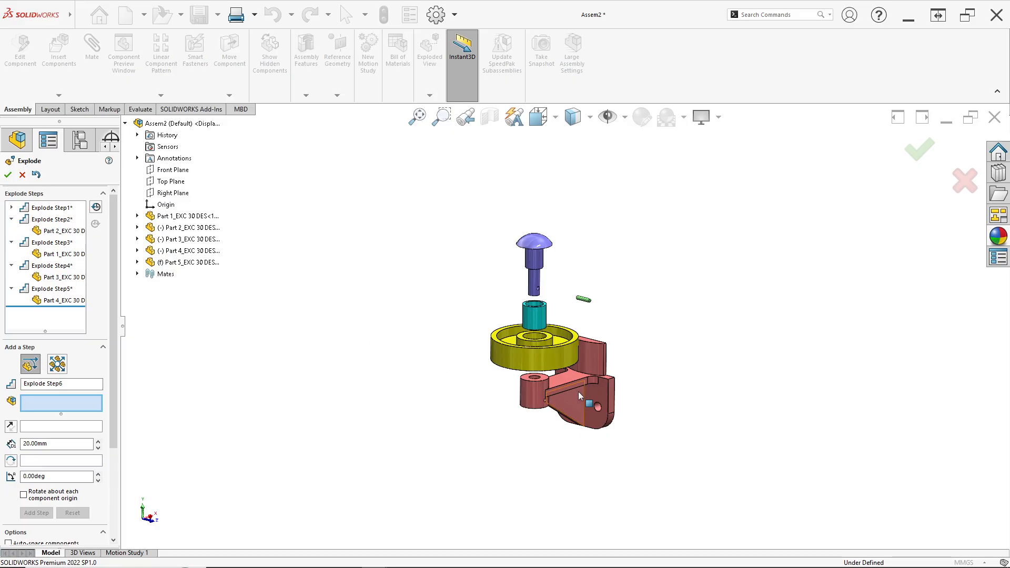
Step: Accept the exploded view of the caster assembly with its five explode steps
scroll(578, 340, down, 3)
middle_drag(551, 366, 555, 365)
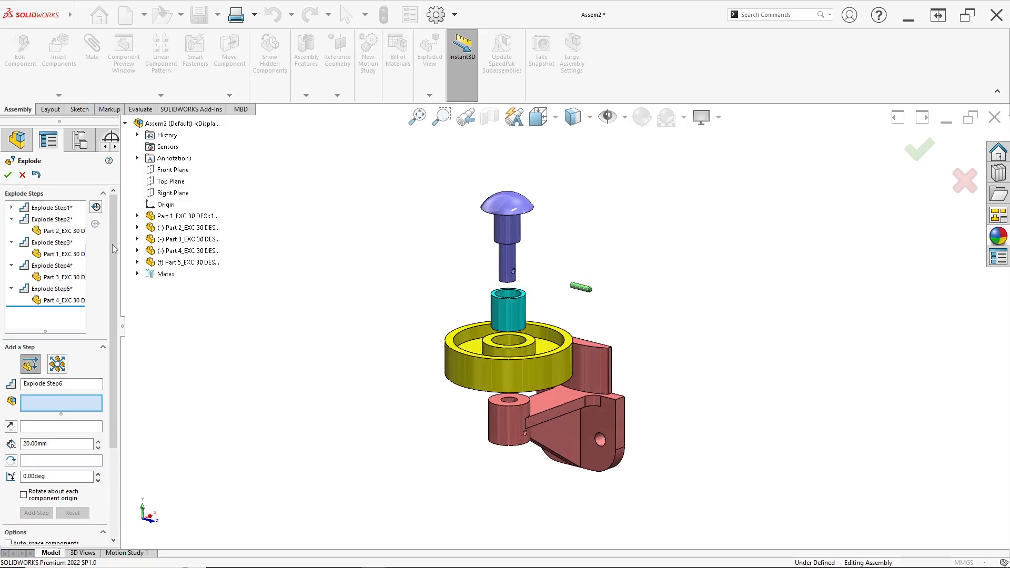
click(8, 175)
Step: Play the animated collapse of the exploded view and set the assembly to an isometric orientation
middle_drag(627, 358, 575, 342)
scroll(558, 337, down, 2)
scroll(568, 353, up, 2)
scroll(571, 355, down, 2)
scroll(596, 298, up, 1)
scroll(557, 245, down, 2)
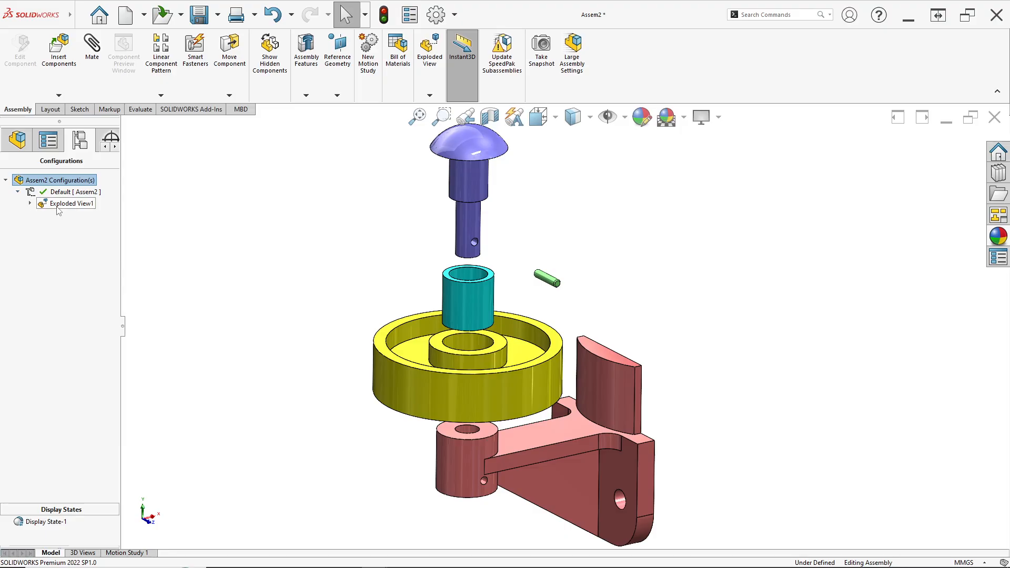
right_click(59, 210)
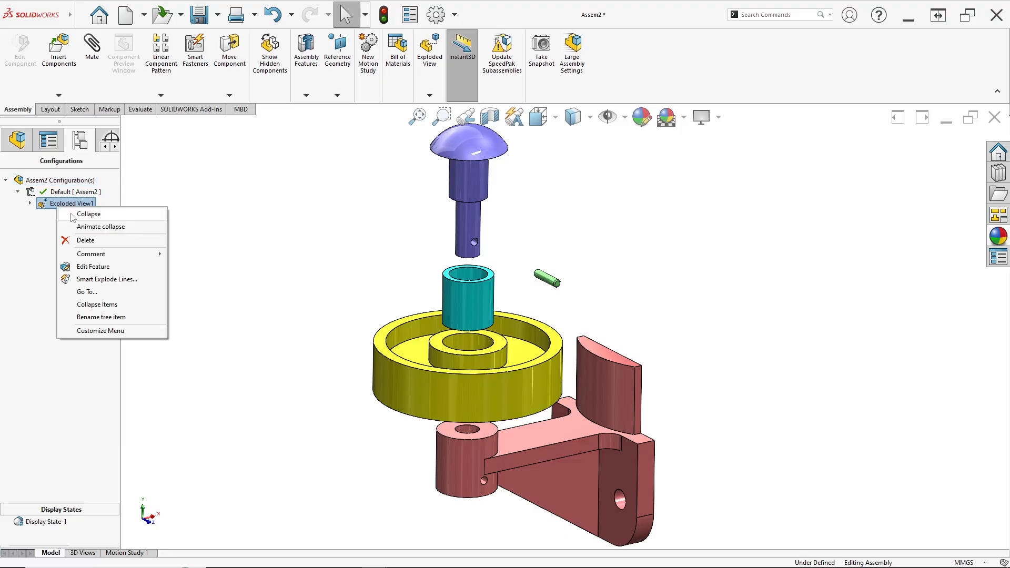
click(102, 230)
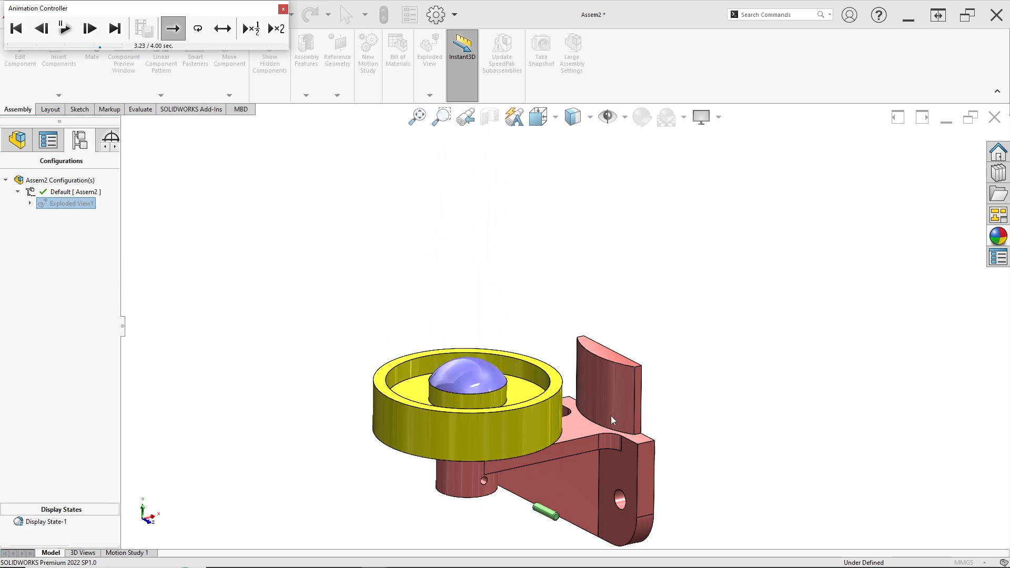
mouse_move(612, 415)
middle_down()
mouse_move(634, 409)
mouse_move(622, 410)
middle_up()
key(space)
click(427, 349)
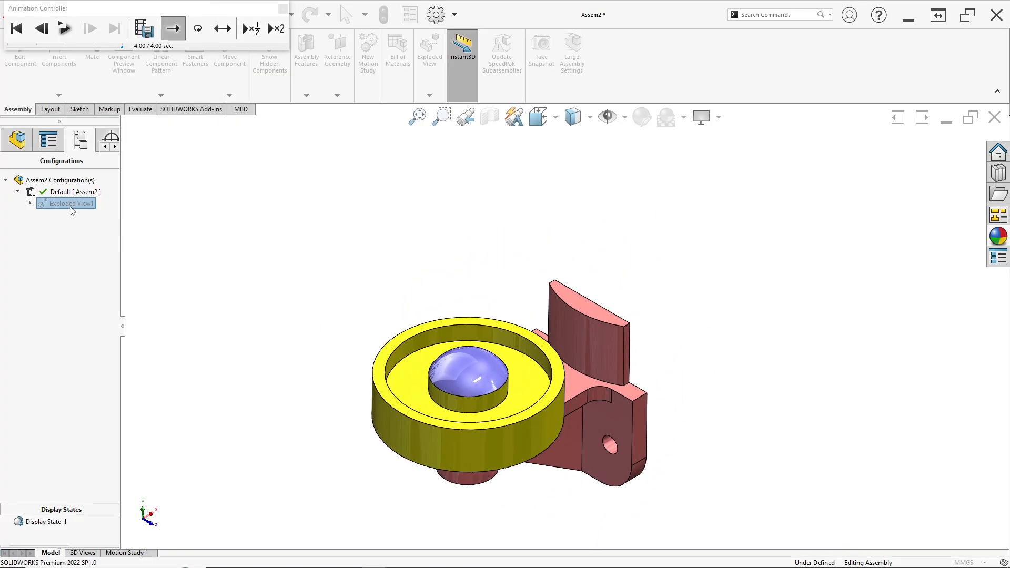
Step: Play the animated explode followed by the animated collapse of the exploded view, and close the animation controller
right_click(72, 210)
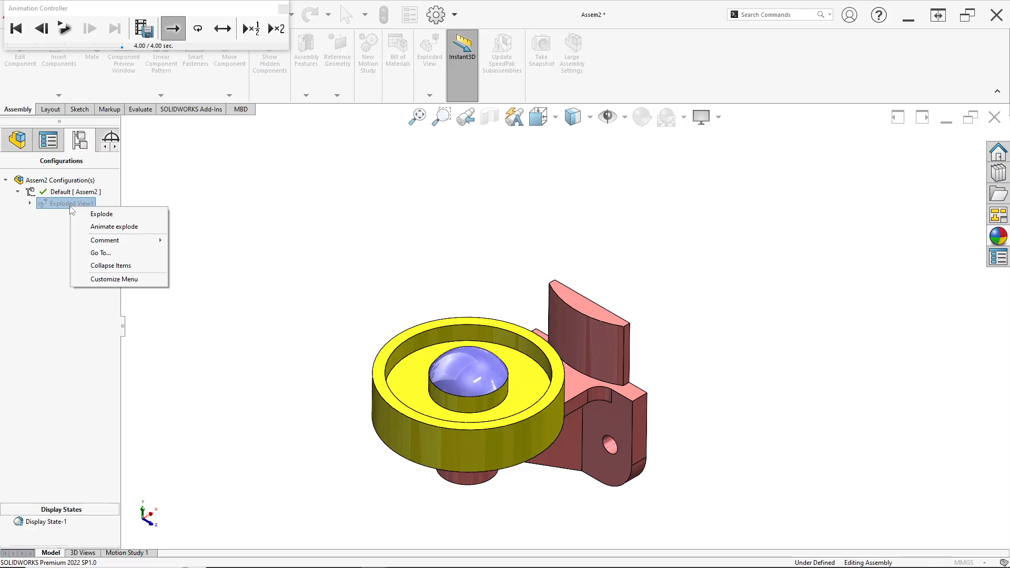
click(116, 227)
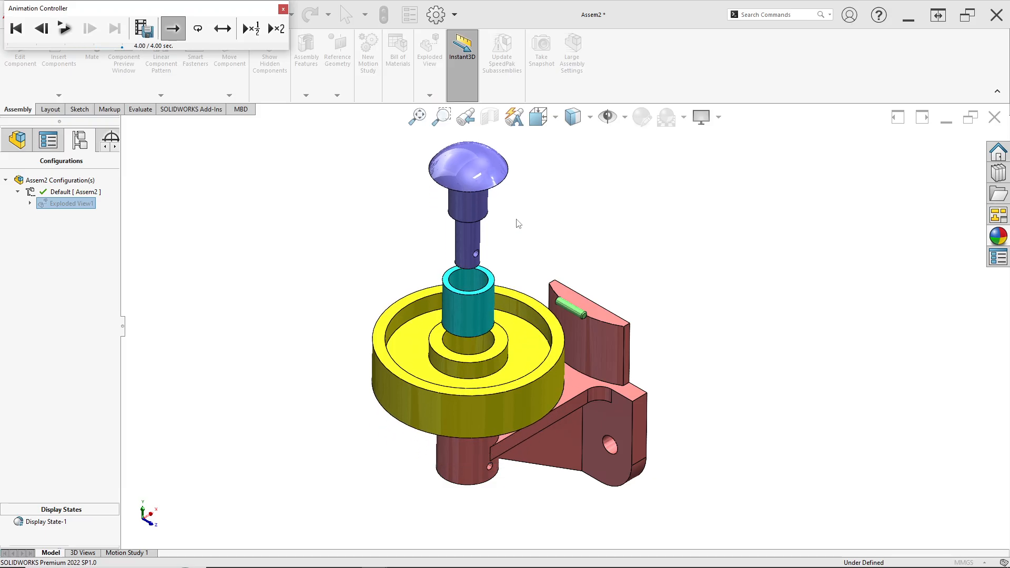
right_click(87, 208)
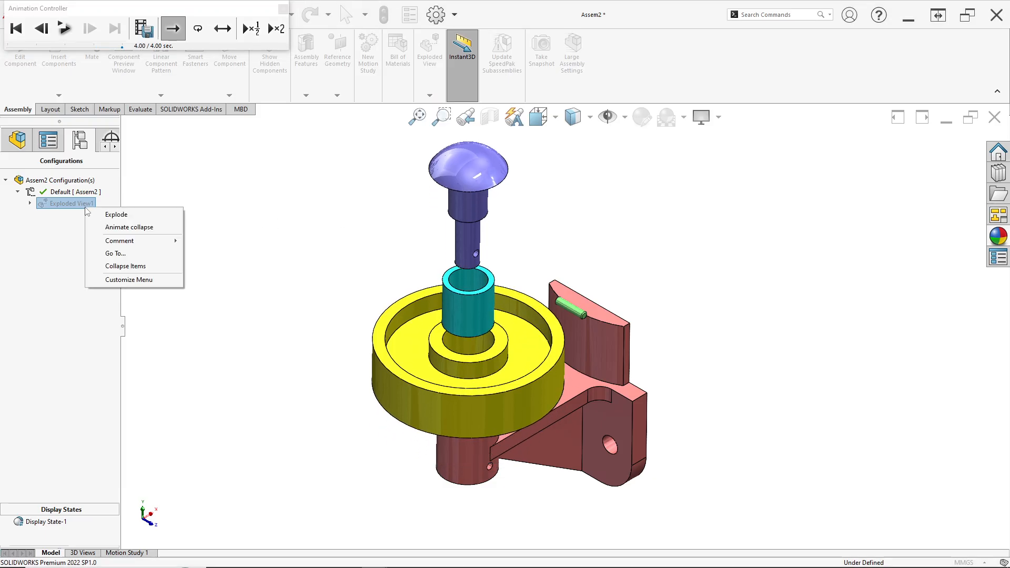
click(131, 232)
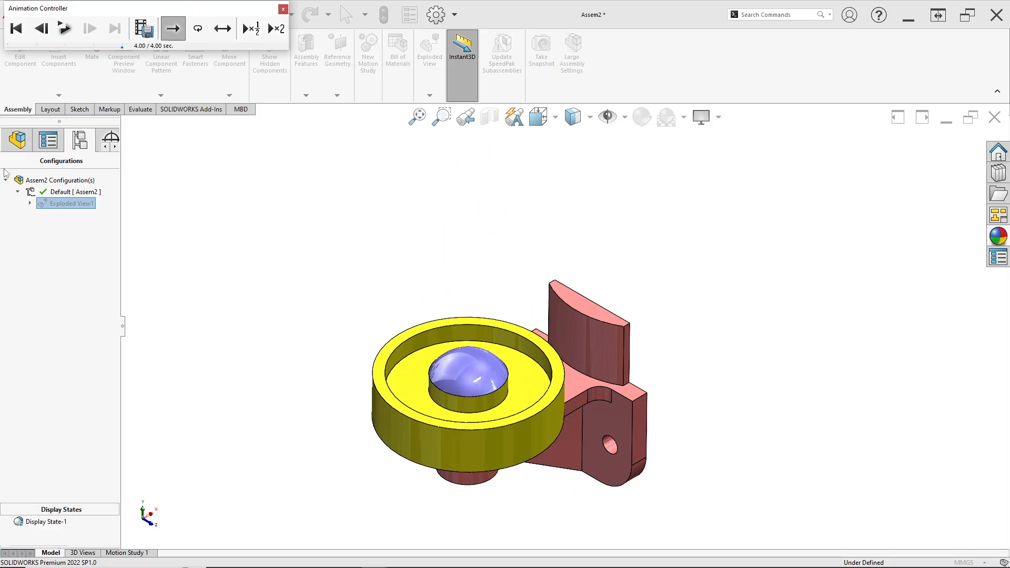
click(283, 12)
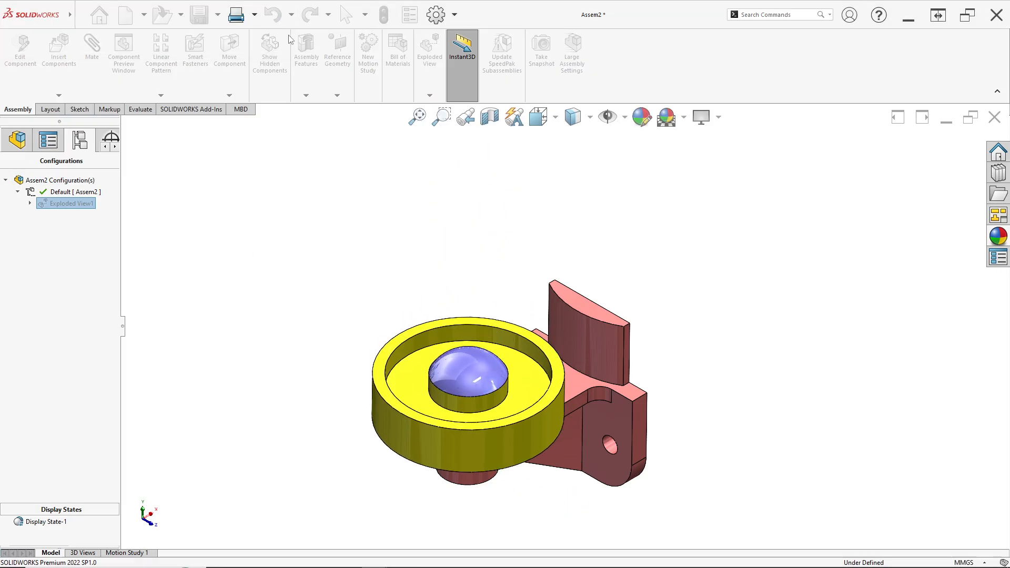
Step: Compare the collapsed assembly with the reference drawing 30 Des.jpg, returning the model to an isometric orientation
middle_drag(401, 293, 398, 244)
key(alt+Tab)
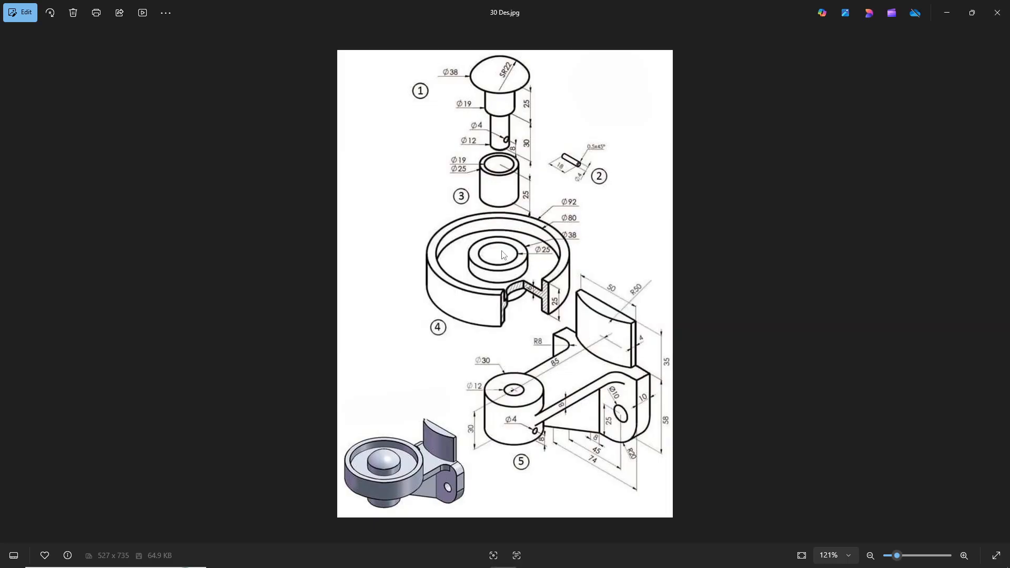
key(alt+Tab)
middle_drag(547, 303, 538, 353)
key(space)
click(446, 326)
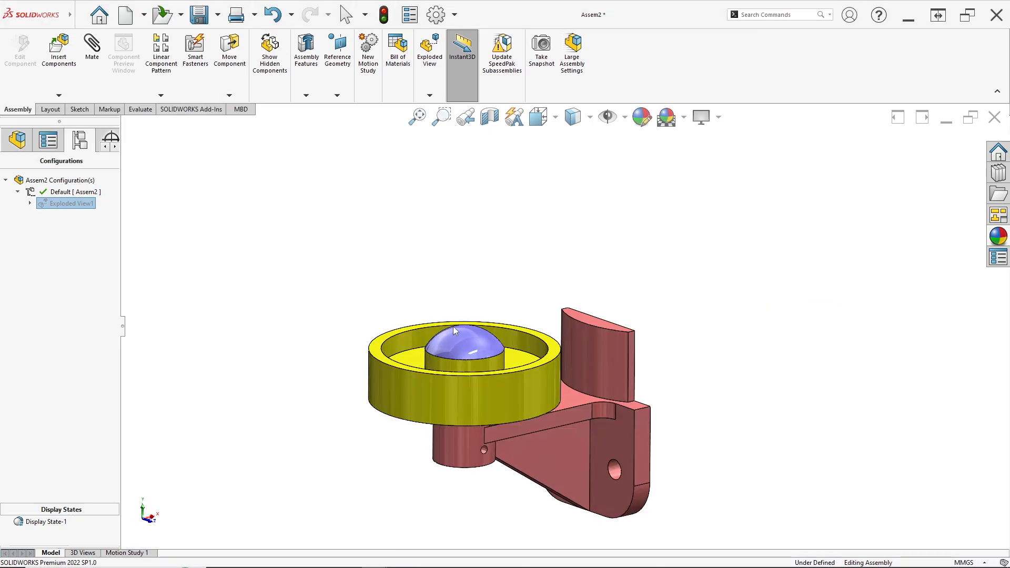
ctrl+middle_drag(626, 295, 523, 377)
scroll(529, 285, down, 1)
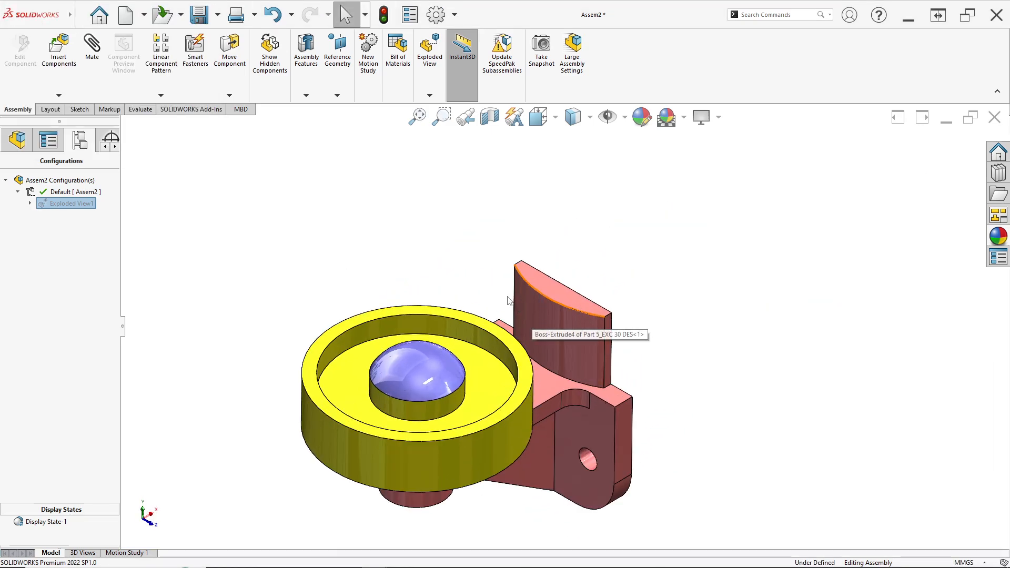